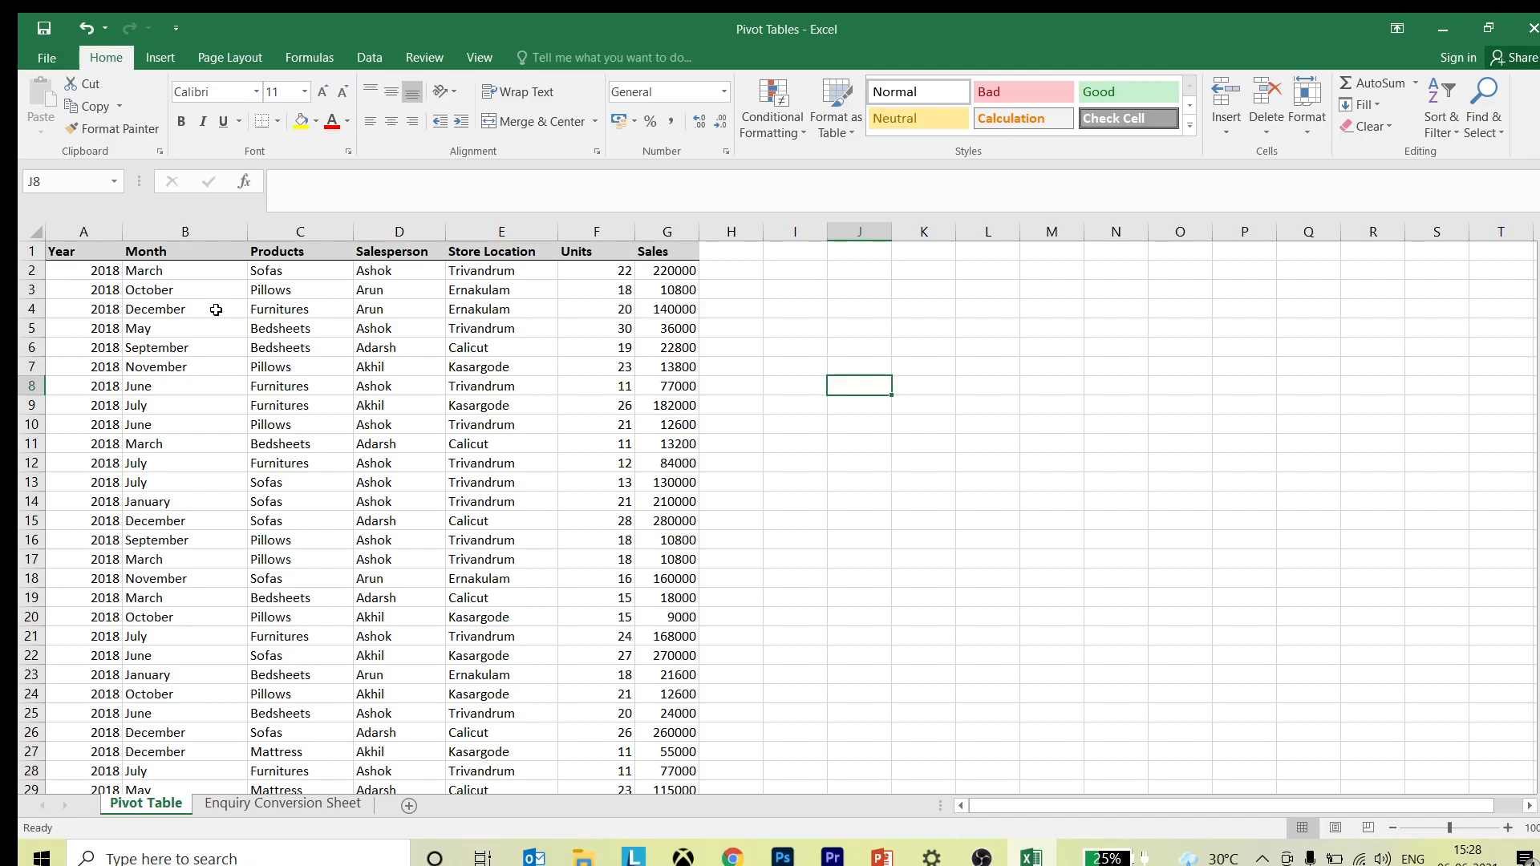
Step: Look through the sales records down to the last data row and return to the header row
scroll(215, 310, down, 20)
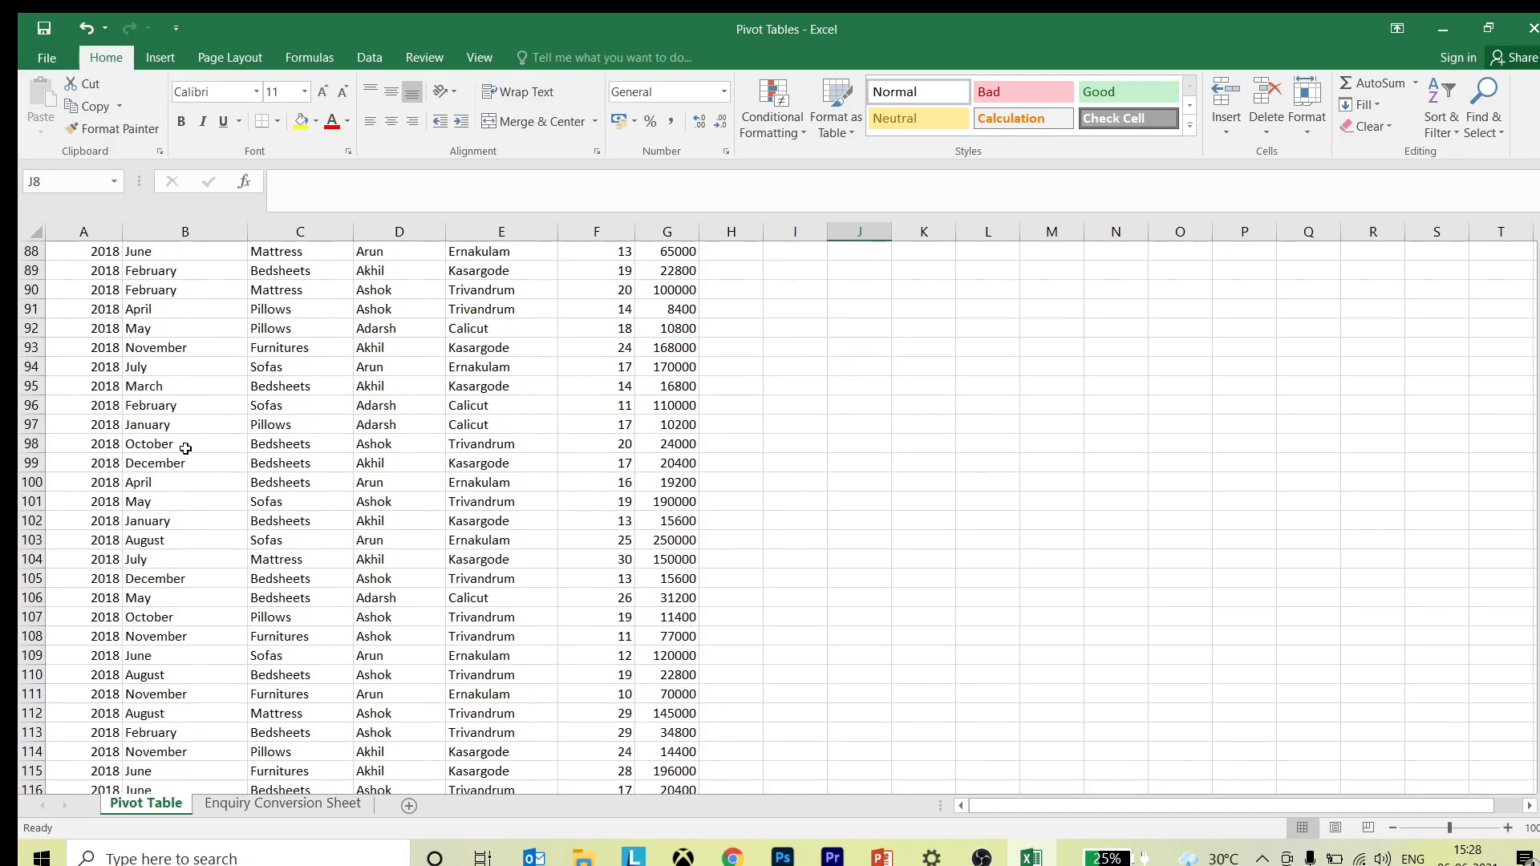
scroll(180, 480, up, 3)
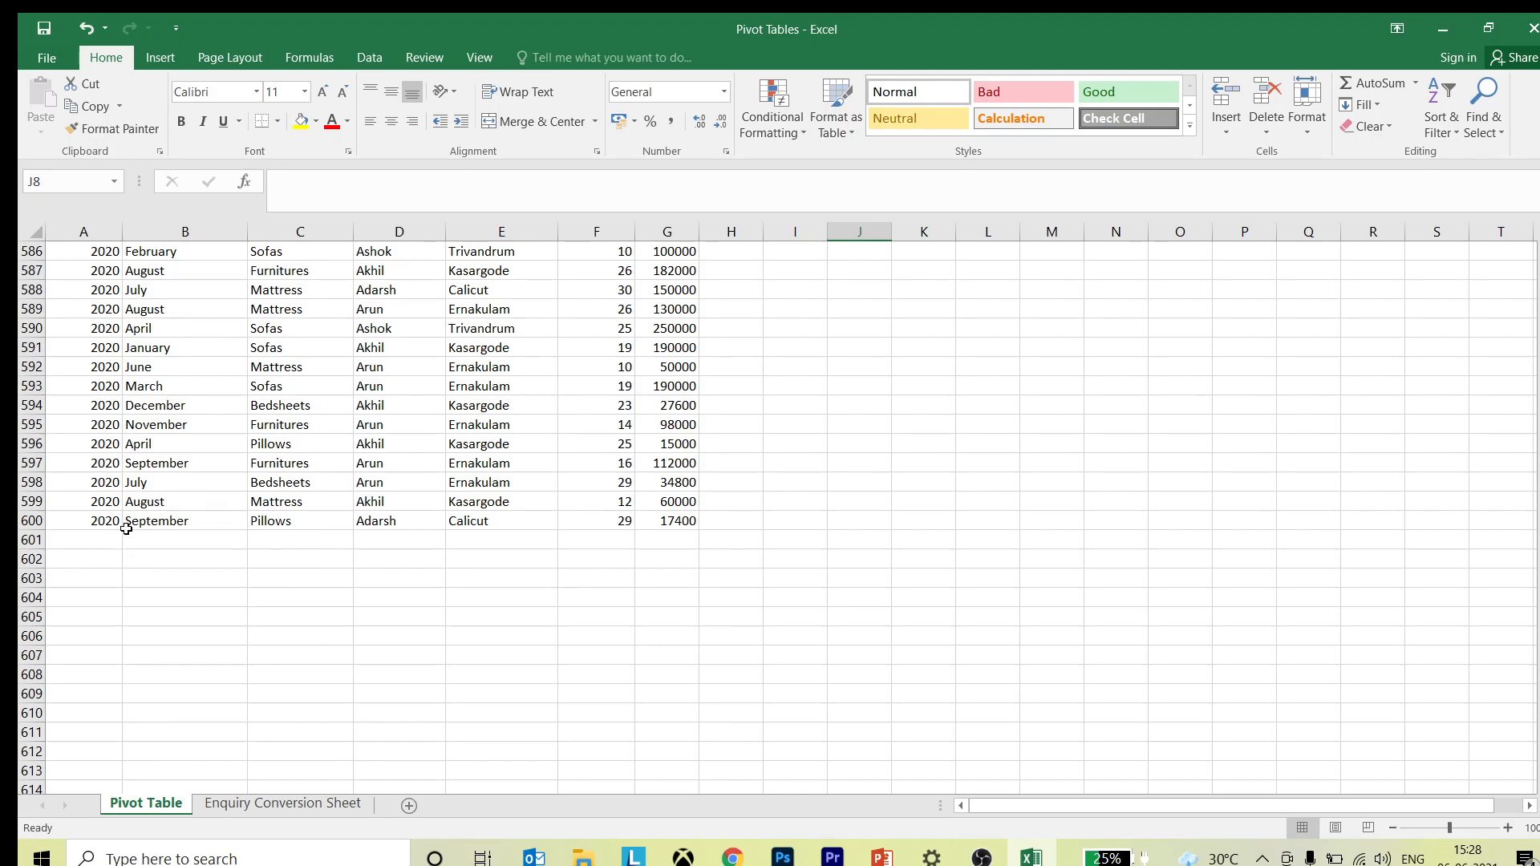
scroll(130, 531, up, 16)
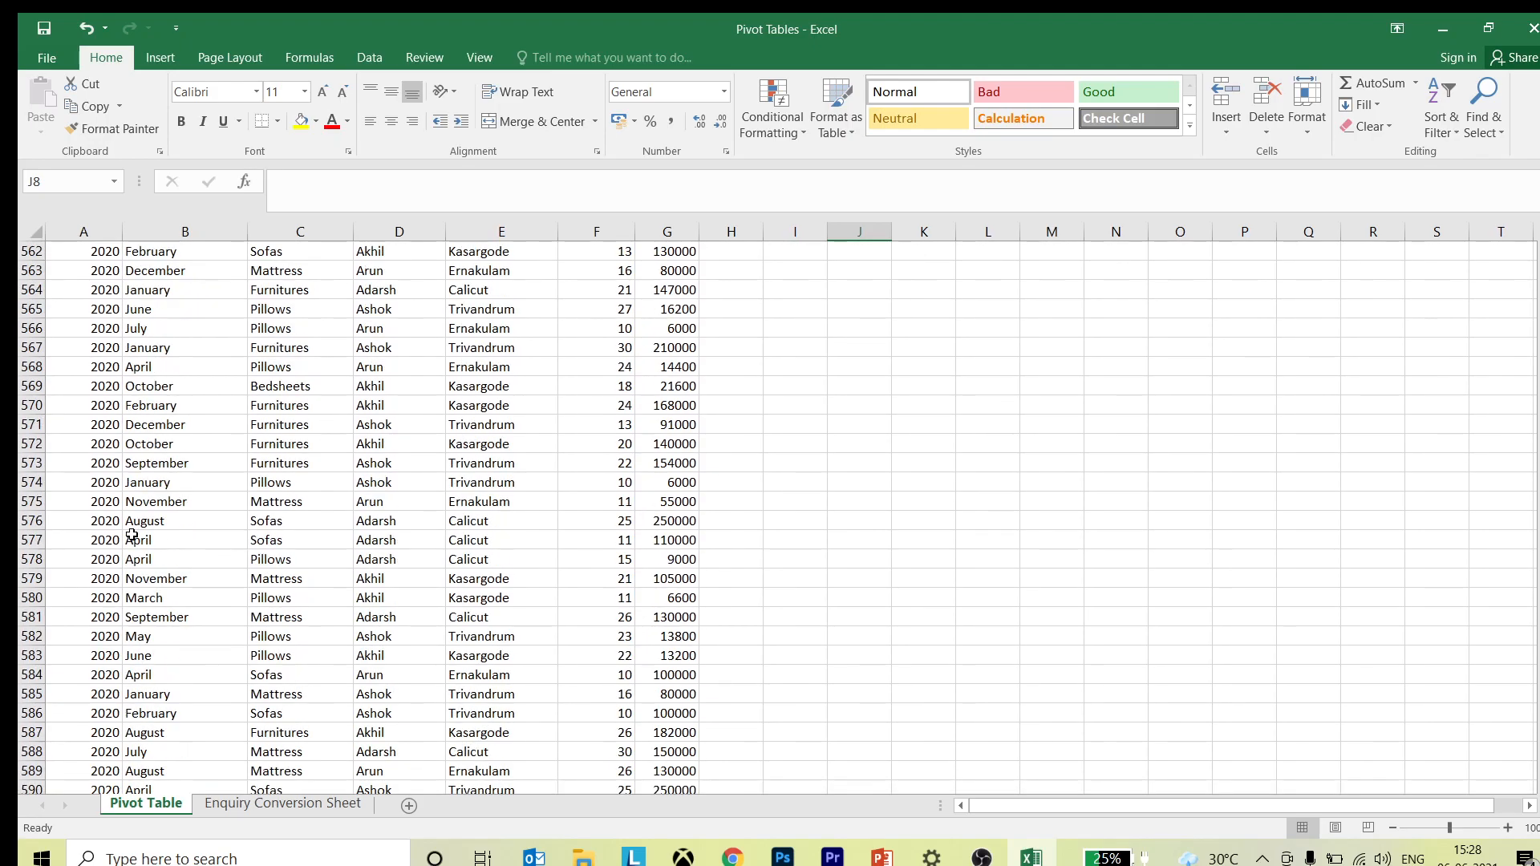
scroll(133, 536, up, 20)
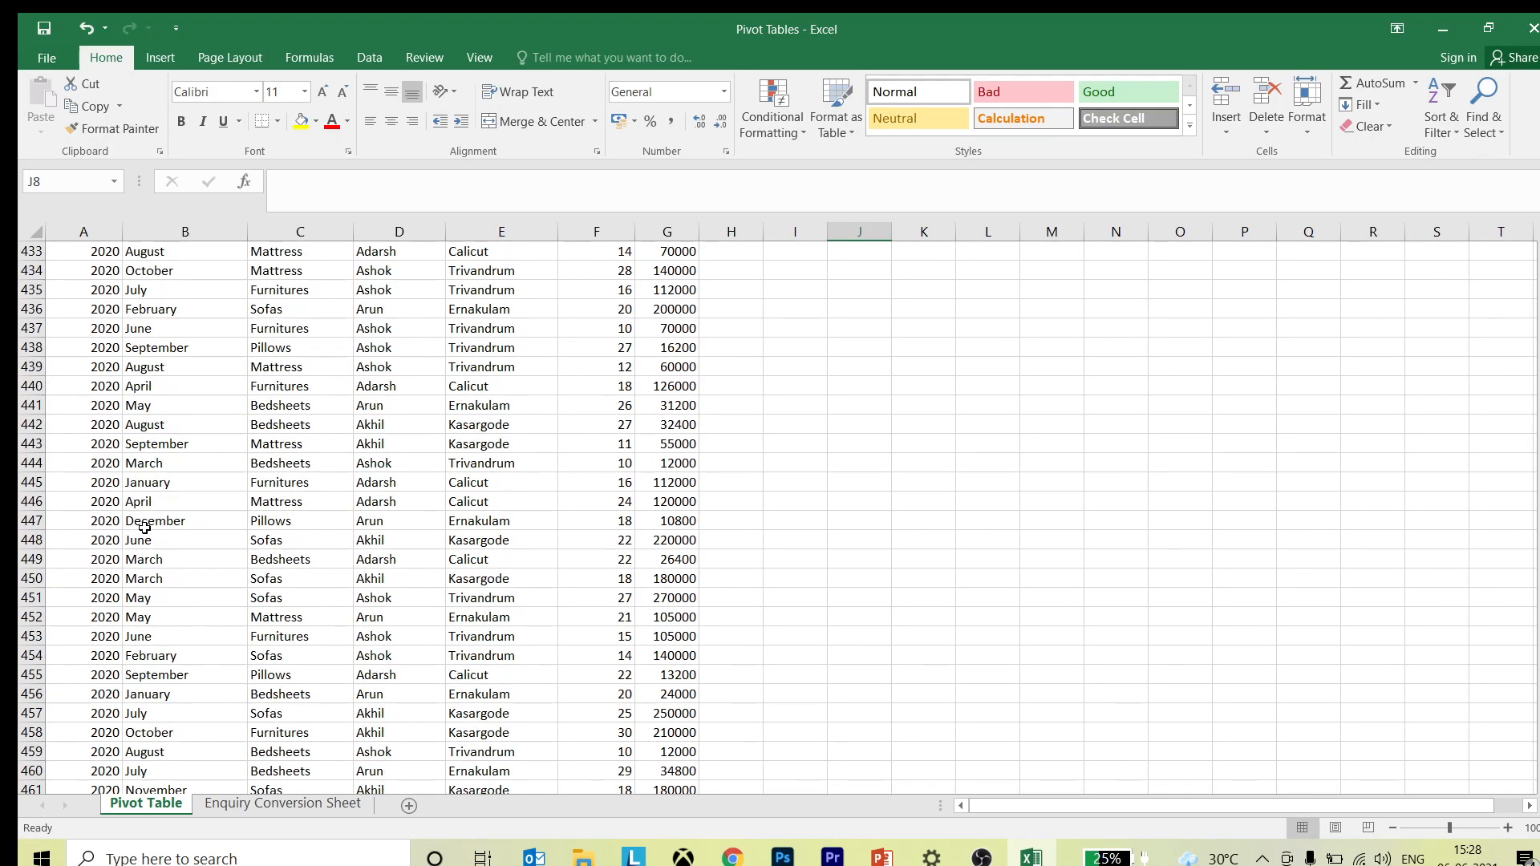
scroll(142, 530, up, 20)
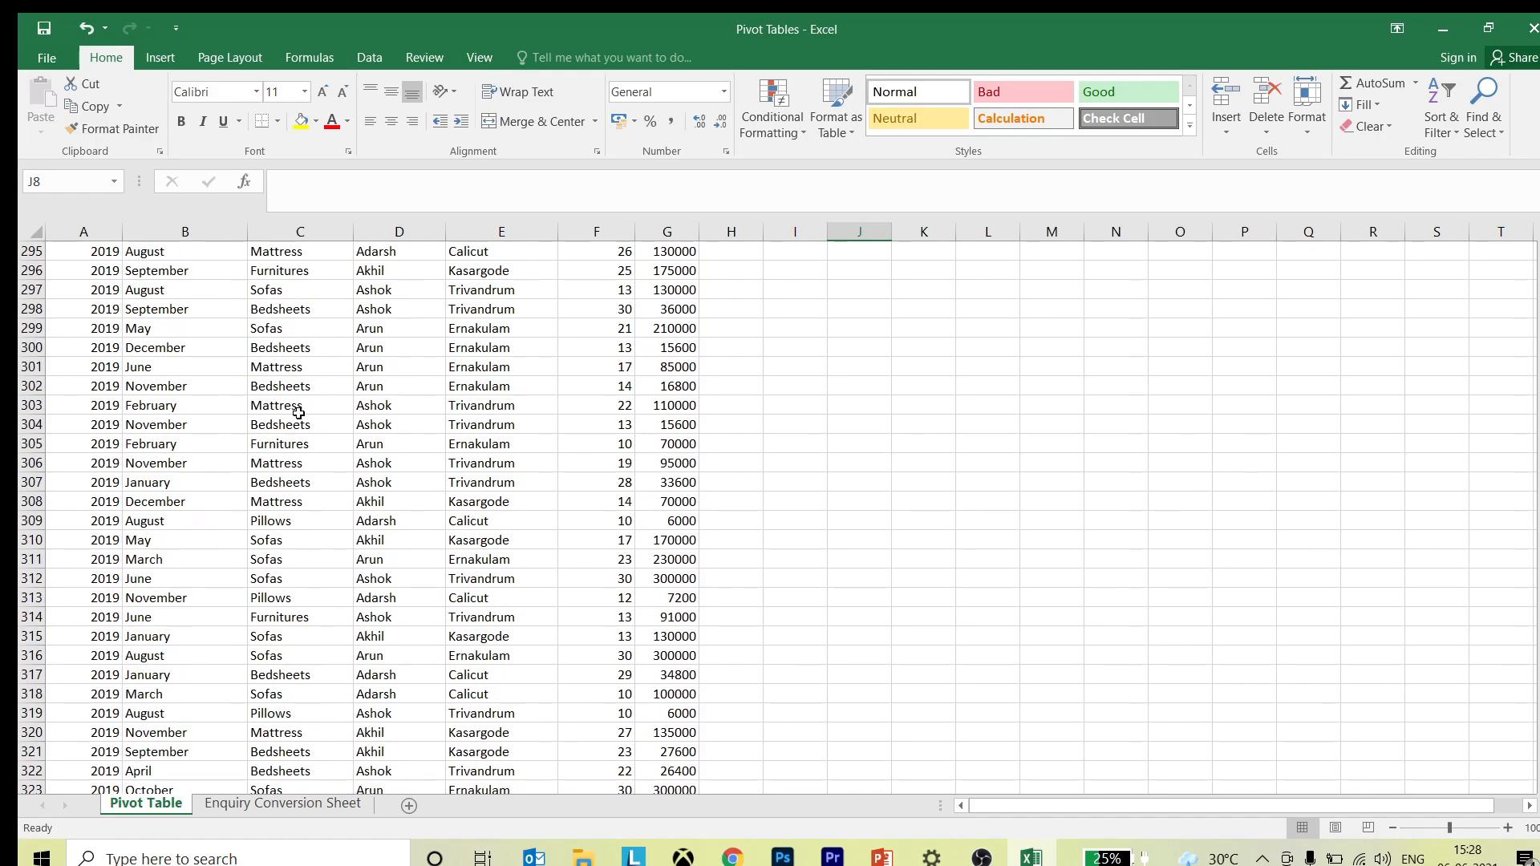
scroll(298, 413, up, 7)
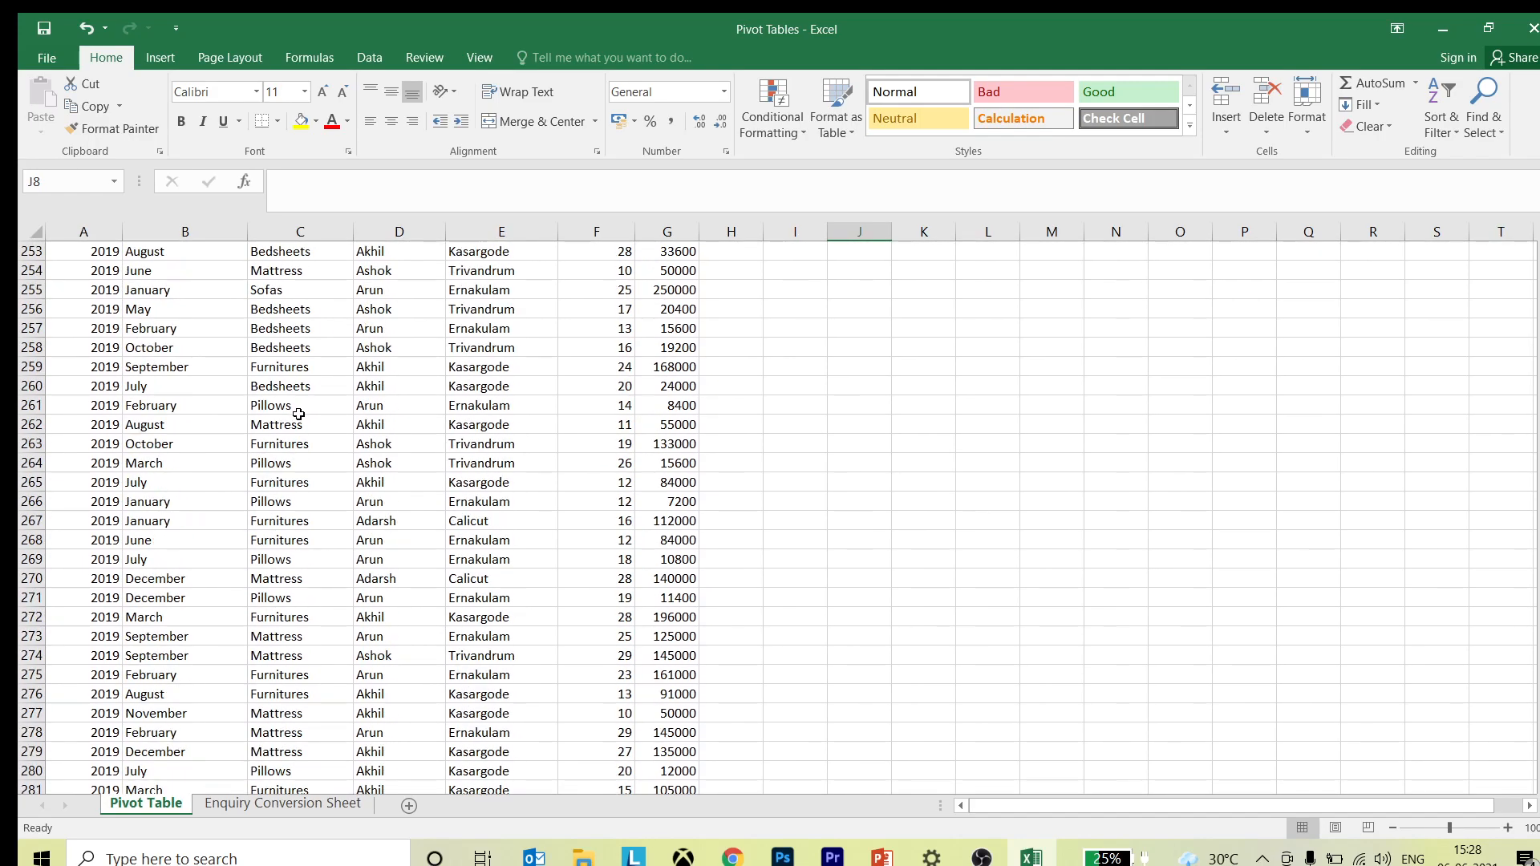
scroll(298, 413, up, 20)
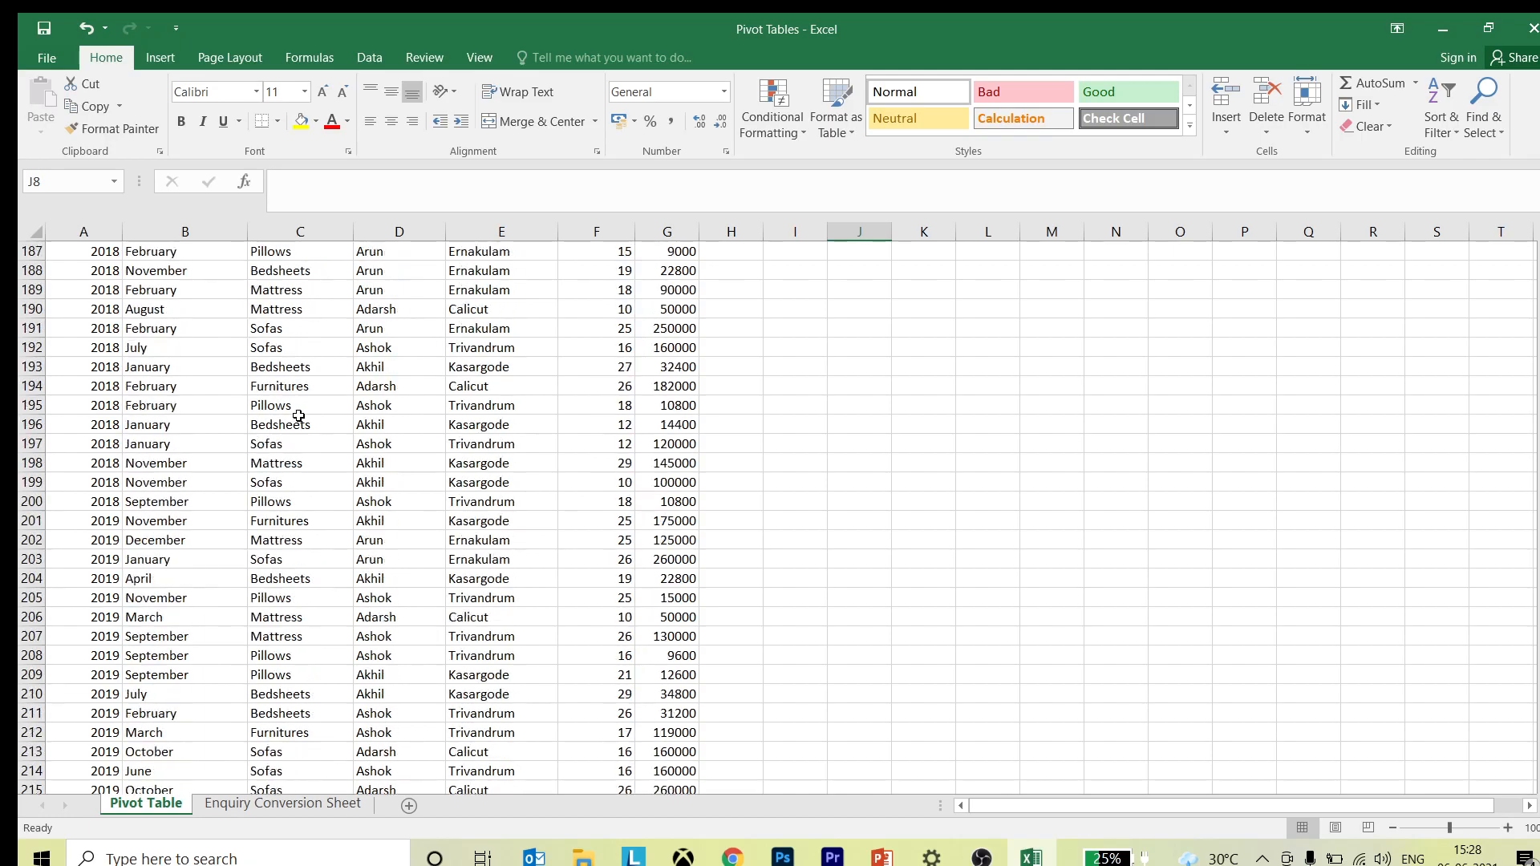
scroll(313, 408, up, 20)
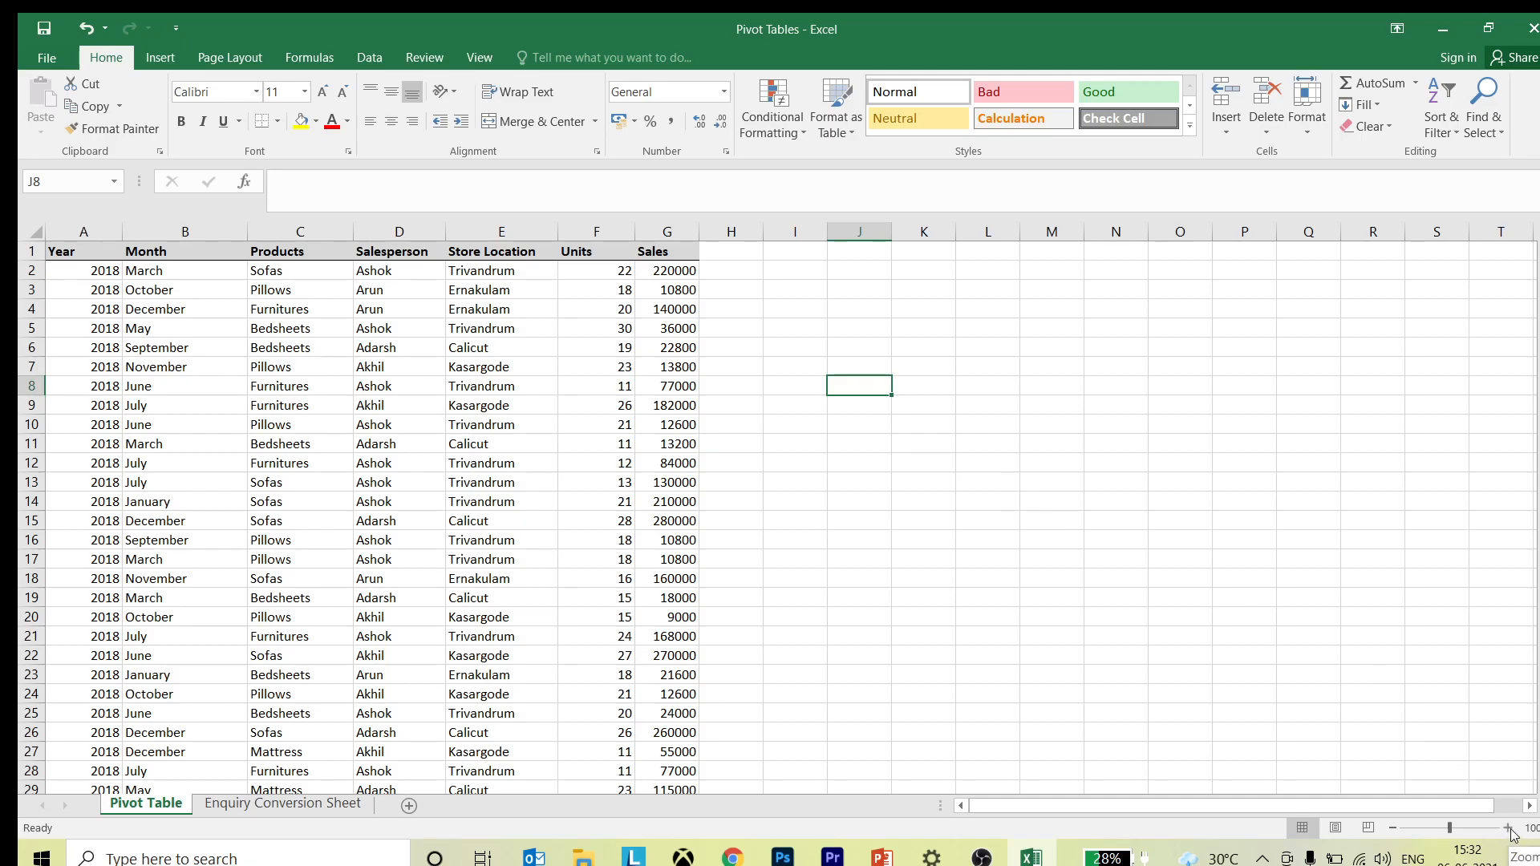
Step: Zoom the worksheet to 180% and bring the whole table from the Year to the Sales column into view
click(1510, 828)
click(1510, 828)
click(1510, 828)
click(1510, 828)
click(1510, 828)
click(1510, 828)
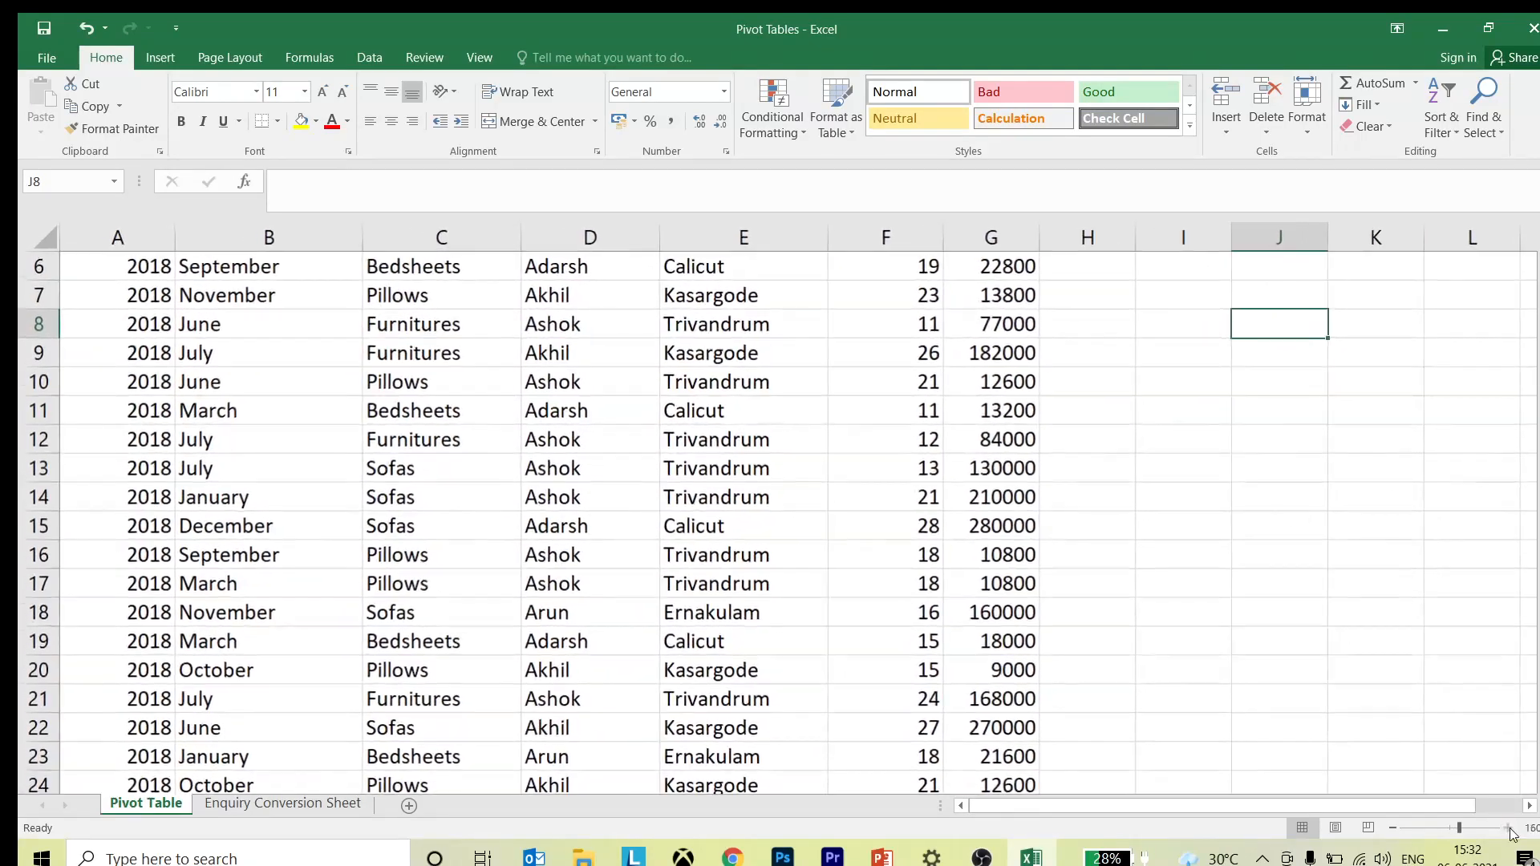
click(1510, 828)
click(1510, 828)
scroll(642, 501, up, 3)
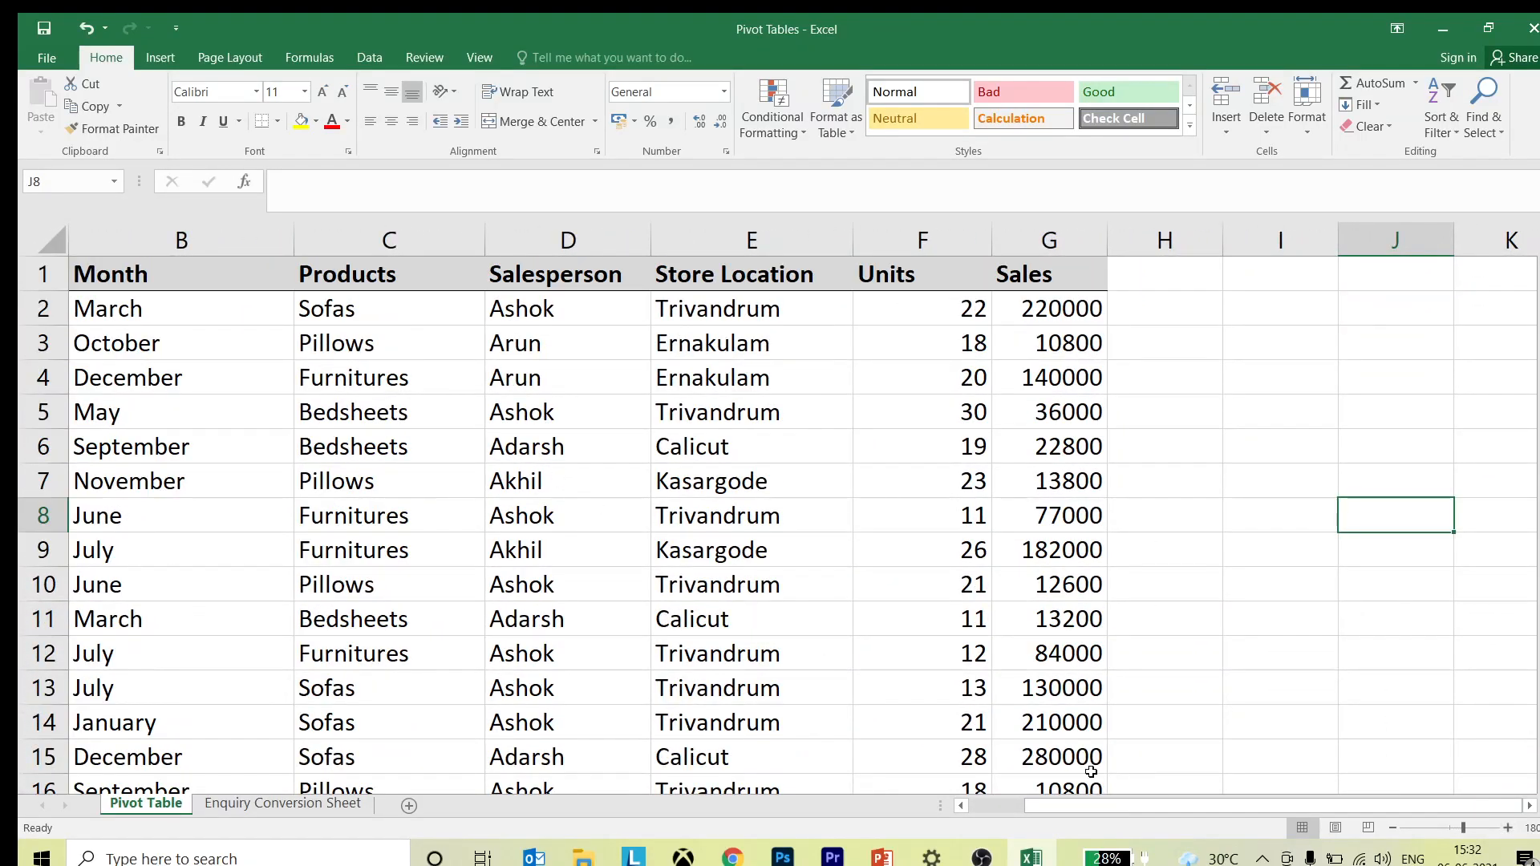
drag(1129, 804, 1062, 807)
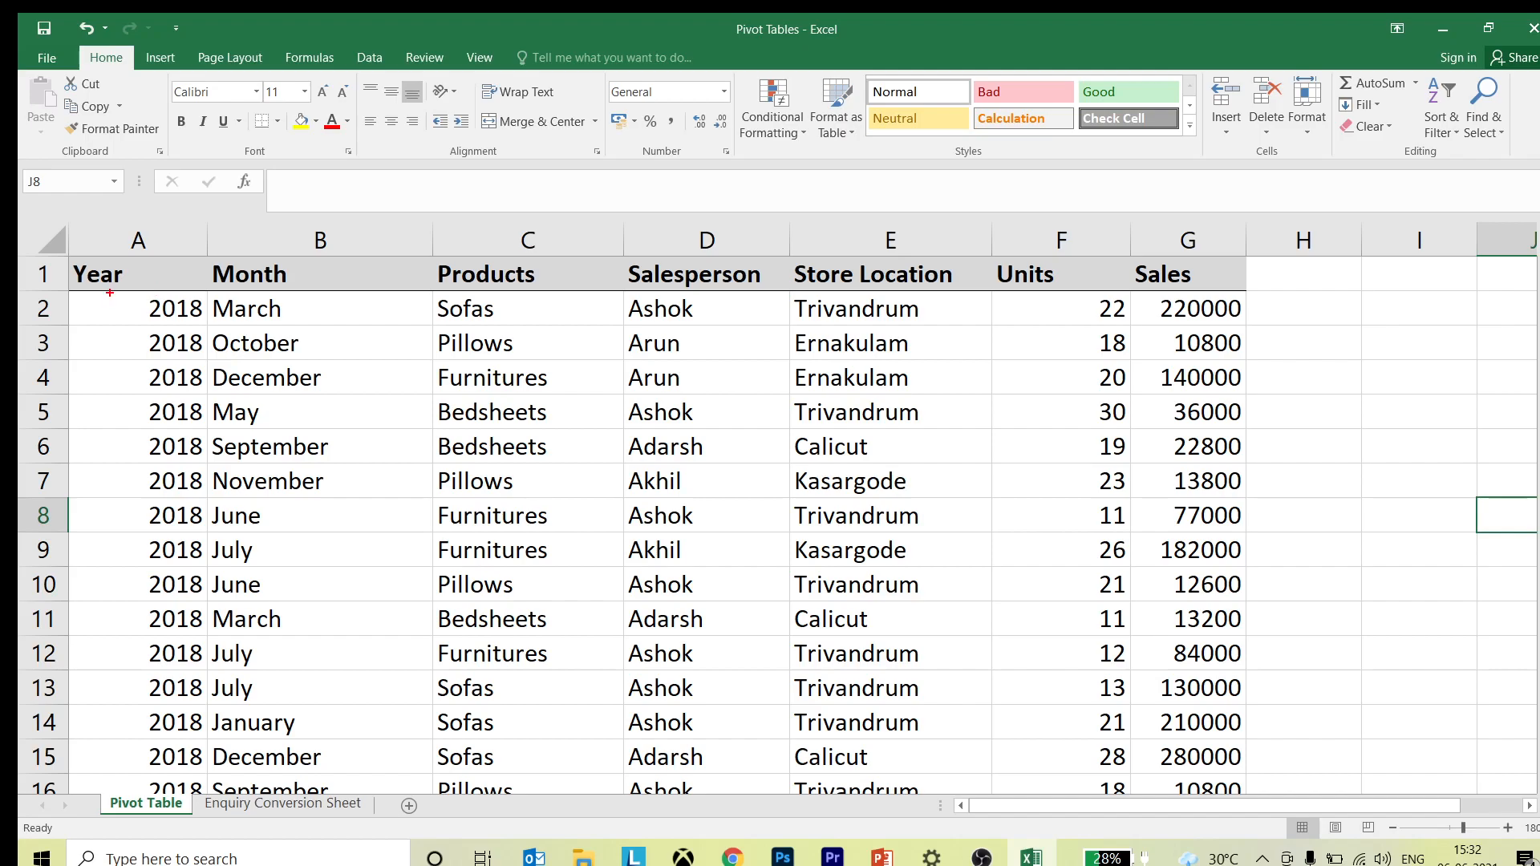
Step: Examine the header row, jump to the last record in the Year column, and return to cell A1
mouse_move(70, 259)
mouse_down()
mouse_move(98, 277)
mouse_move(407, 292)
mouse_move(1246, 298)
mouse_move(1290, 511)
mouse_up()
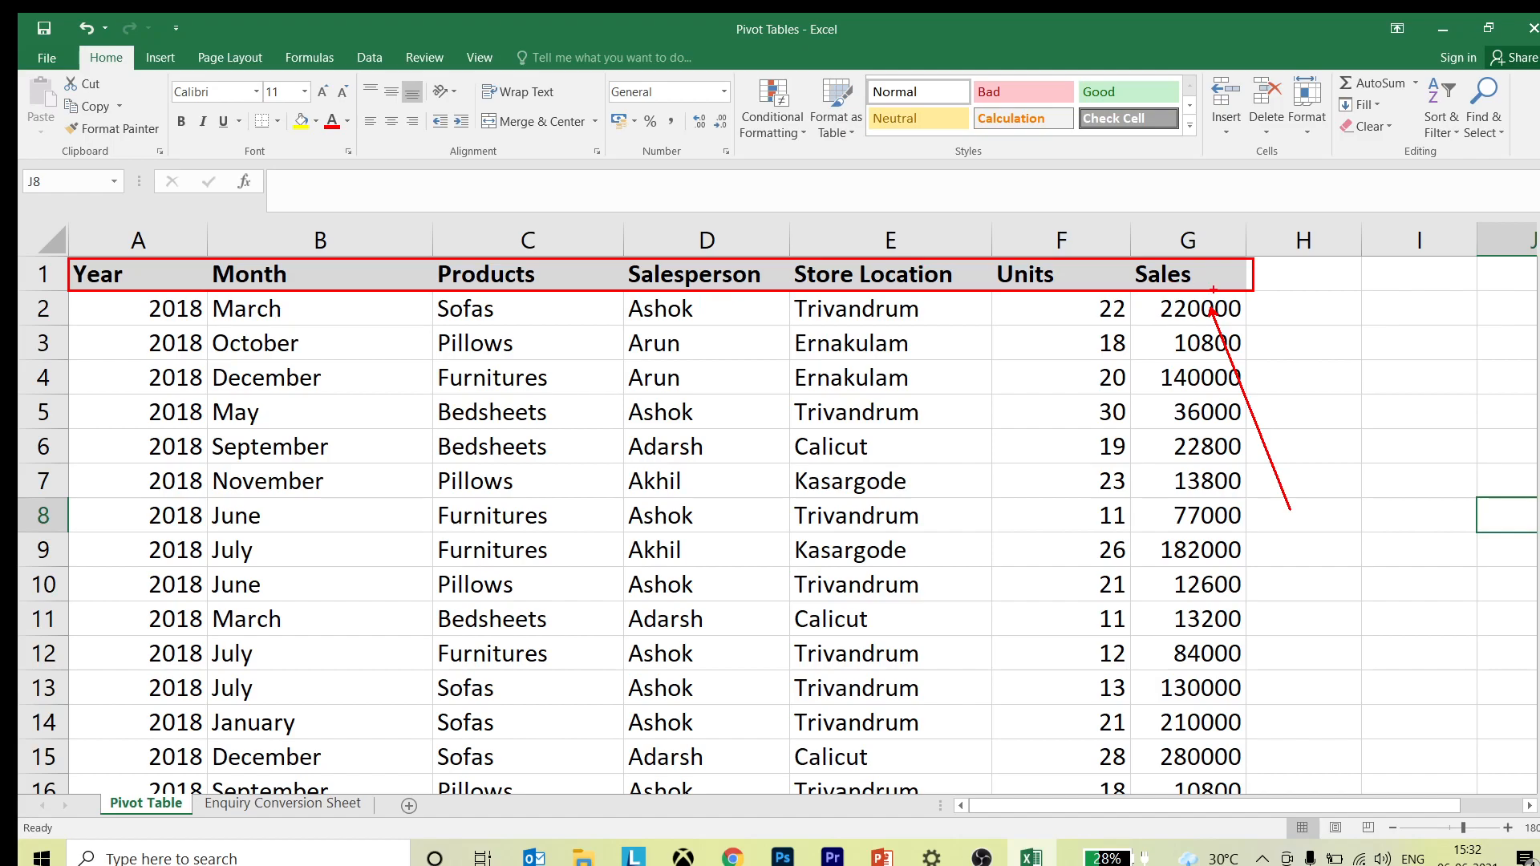
click(189, 315)
key(ctrl+Down)
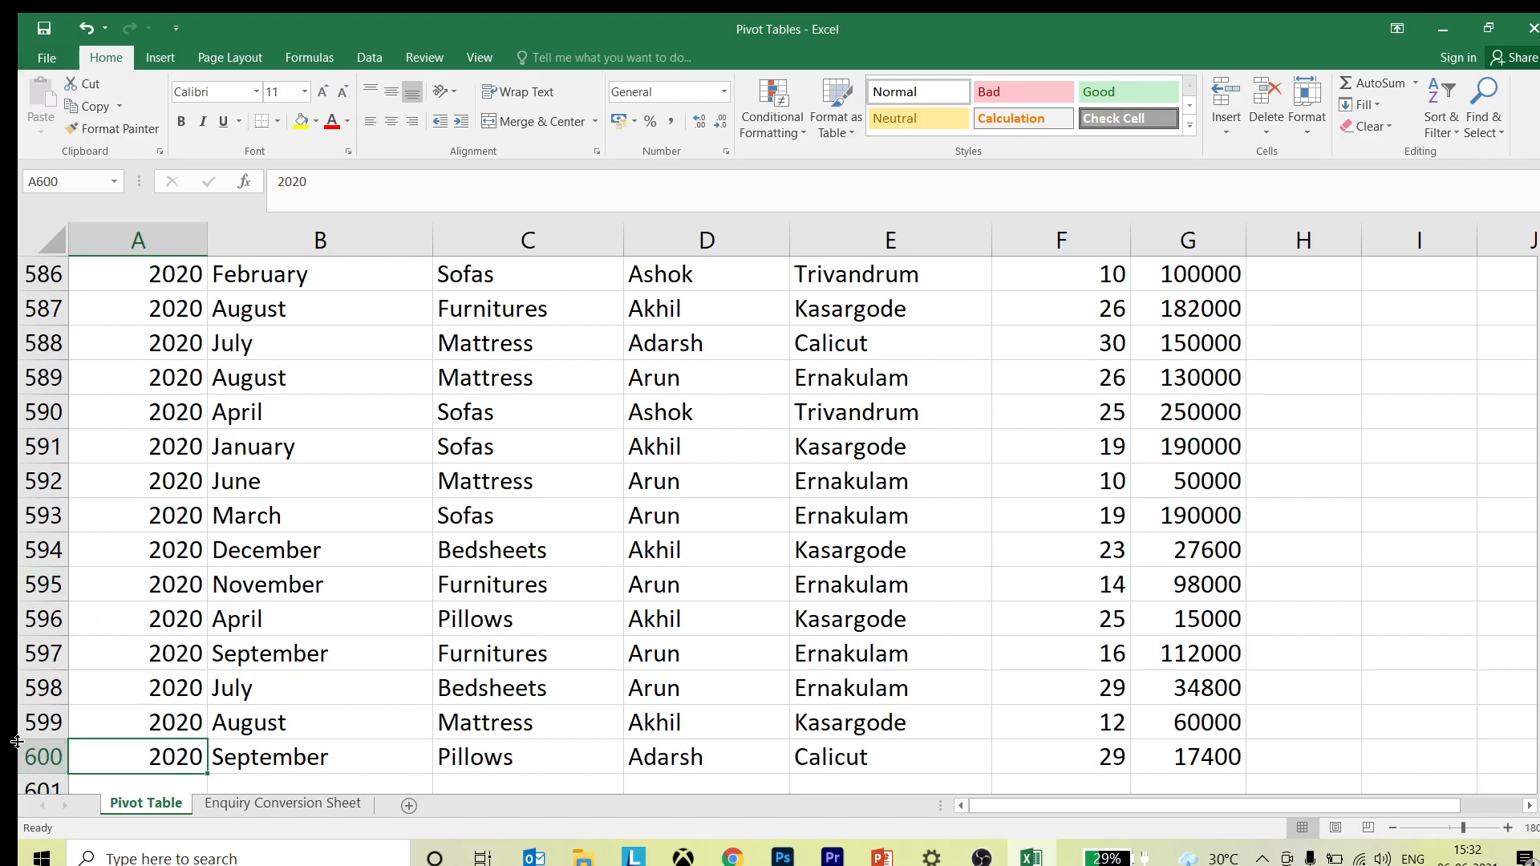
mouse_move(17, 740)
mouse_down()
mouse_move(32, 754)
mouse_move(430, 769)
mouse_move(1152, 758)
mouse_up()
scroll(182, 546, up, 12)
click(182, 546)
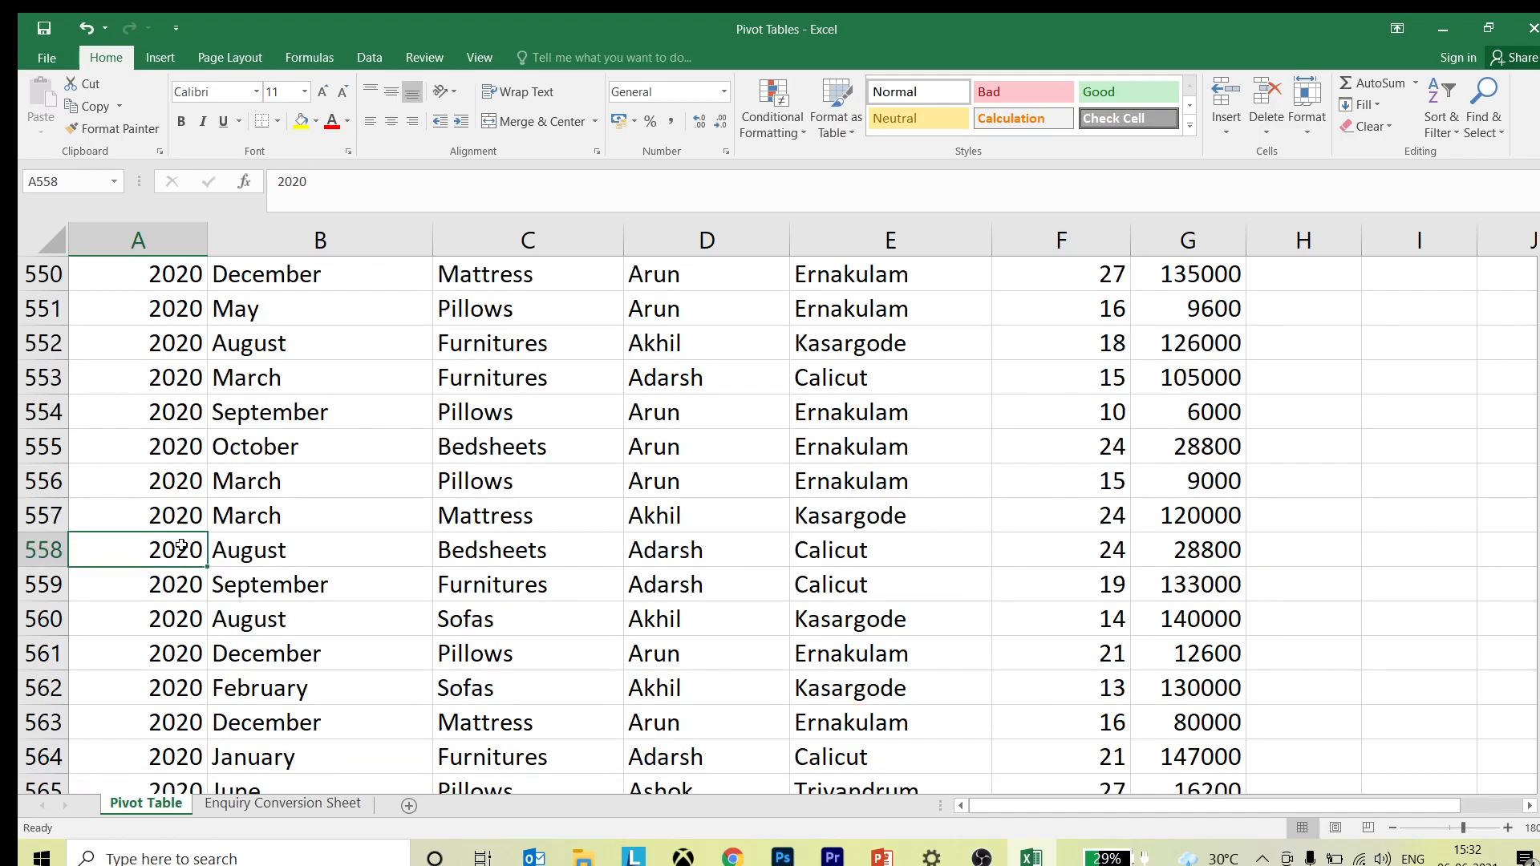
key(ctrl+Home)
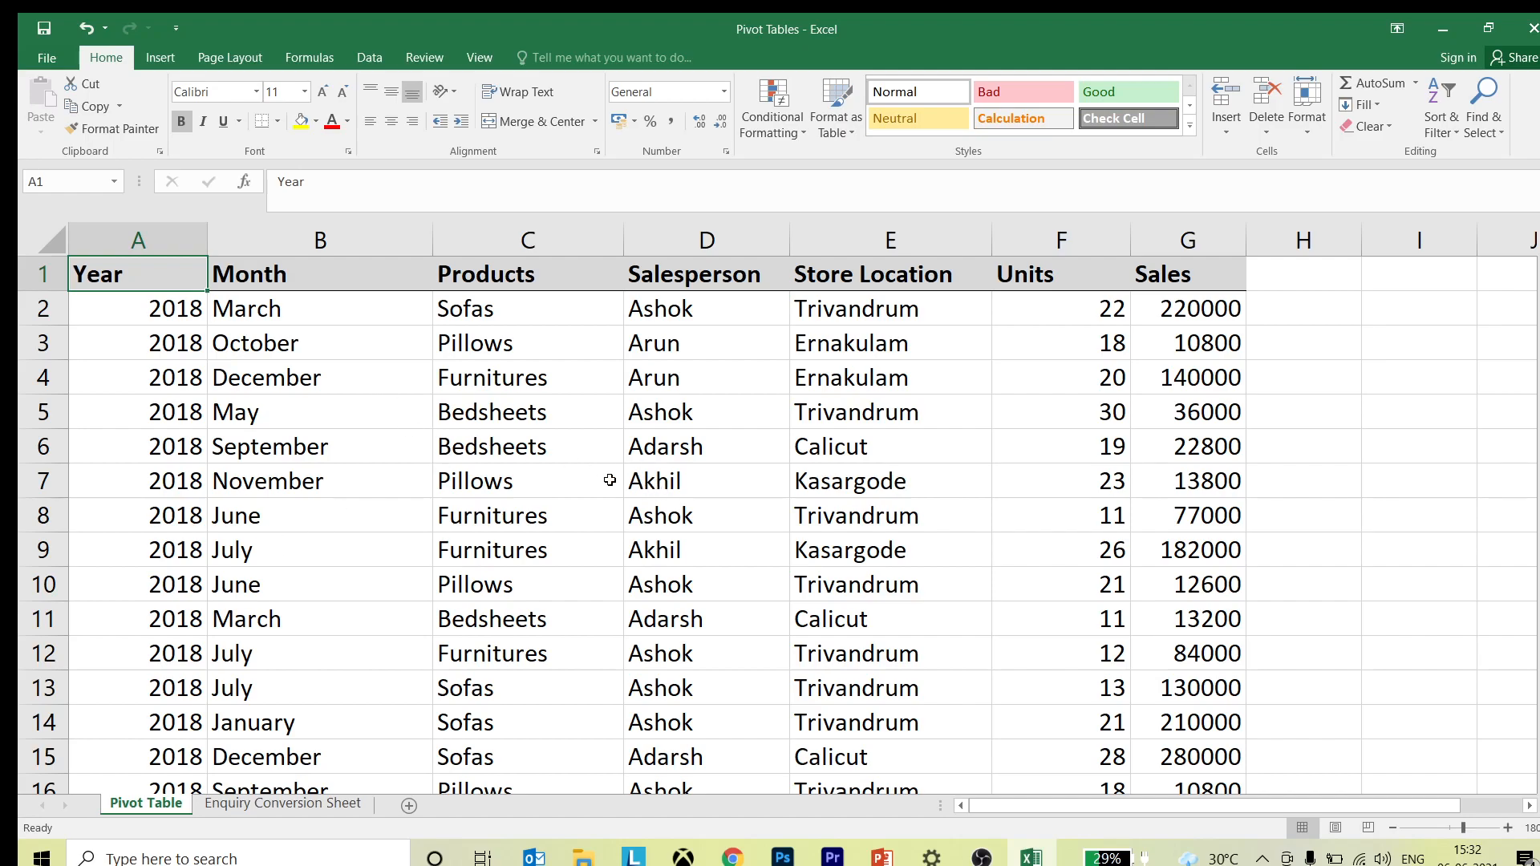
Step: Examine the column headings and the records beneath them, checking the data for gaps
scroll(618, 469, down, 2)
scroll(624, 465, up, 2)
scroll(623, 464, down, 15)
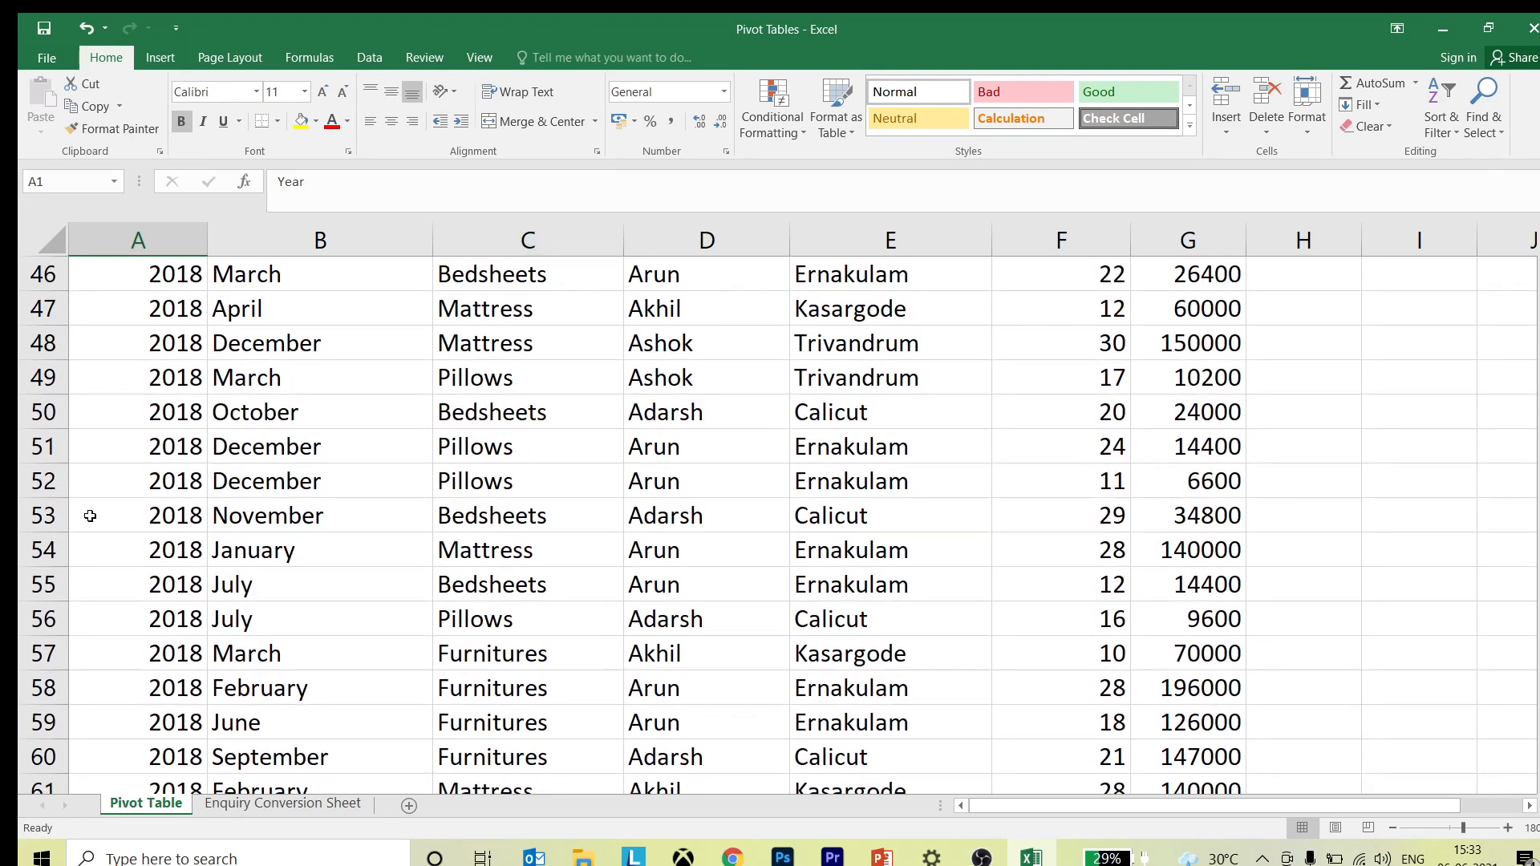
scroll(790, 535, up, 15)
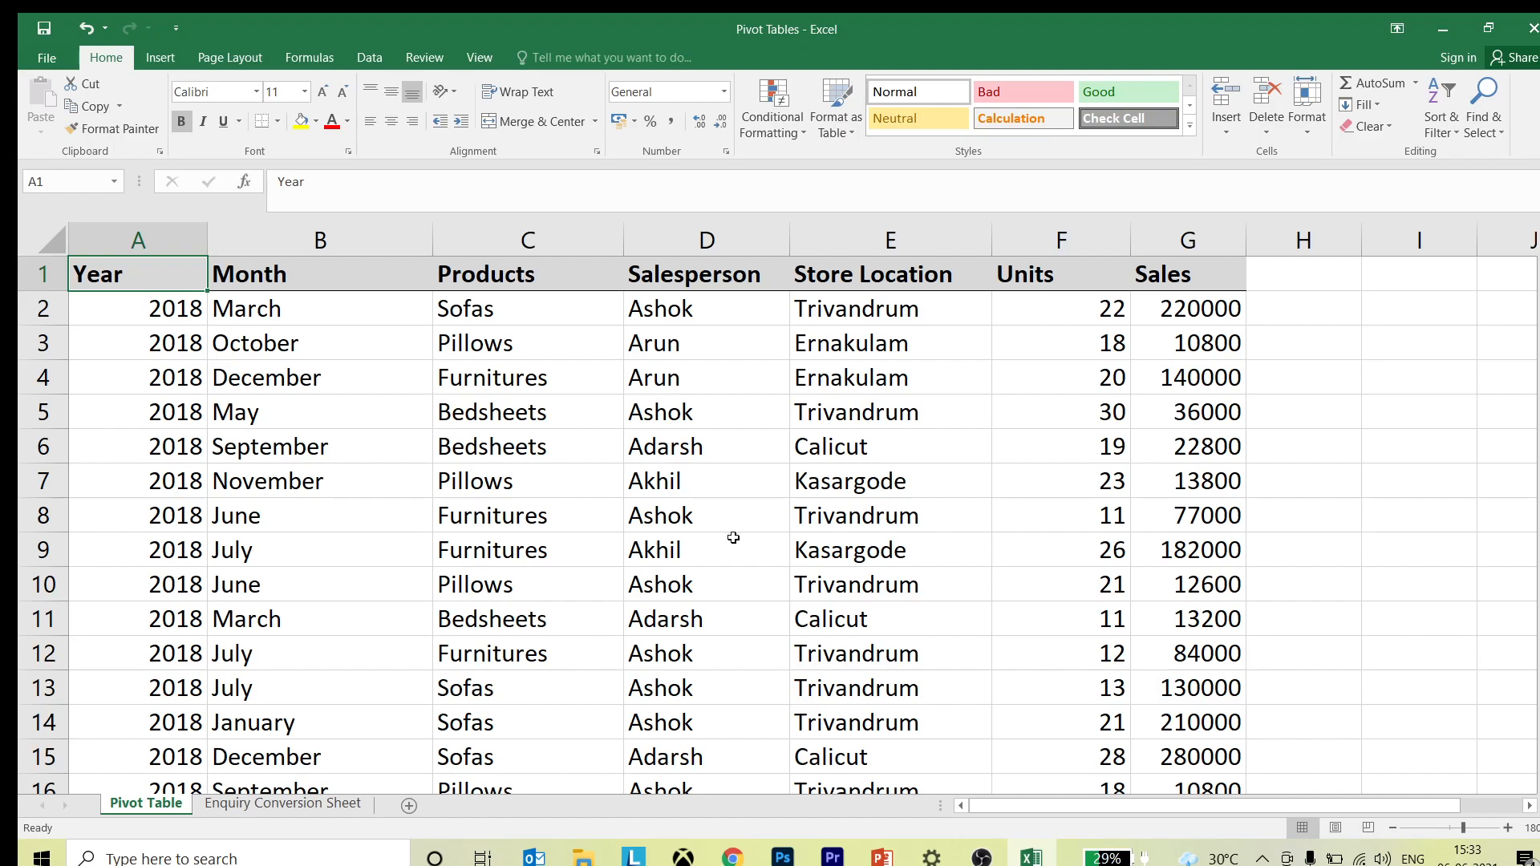
click(699, 484)
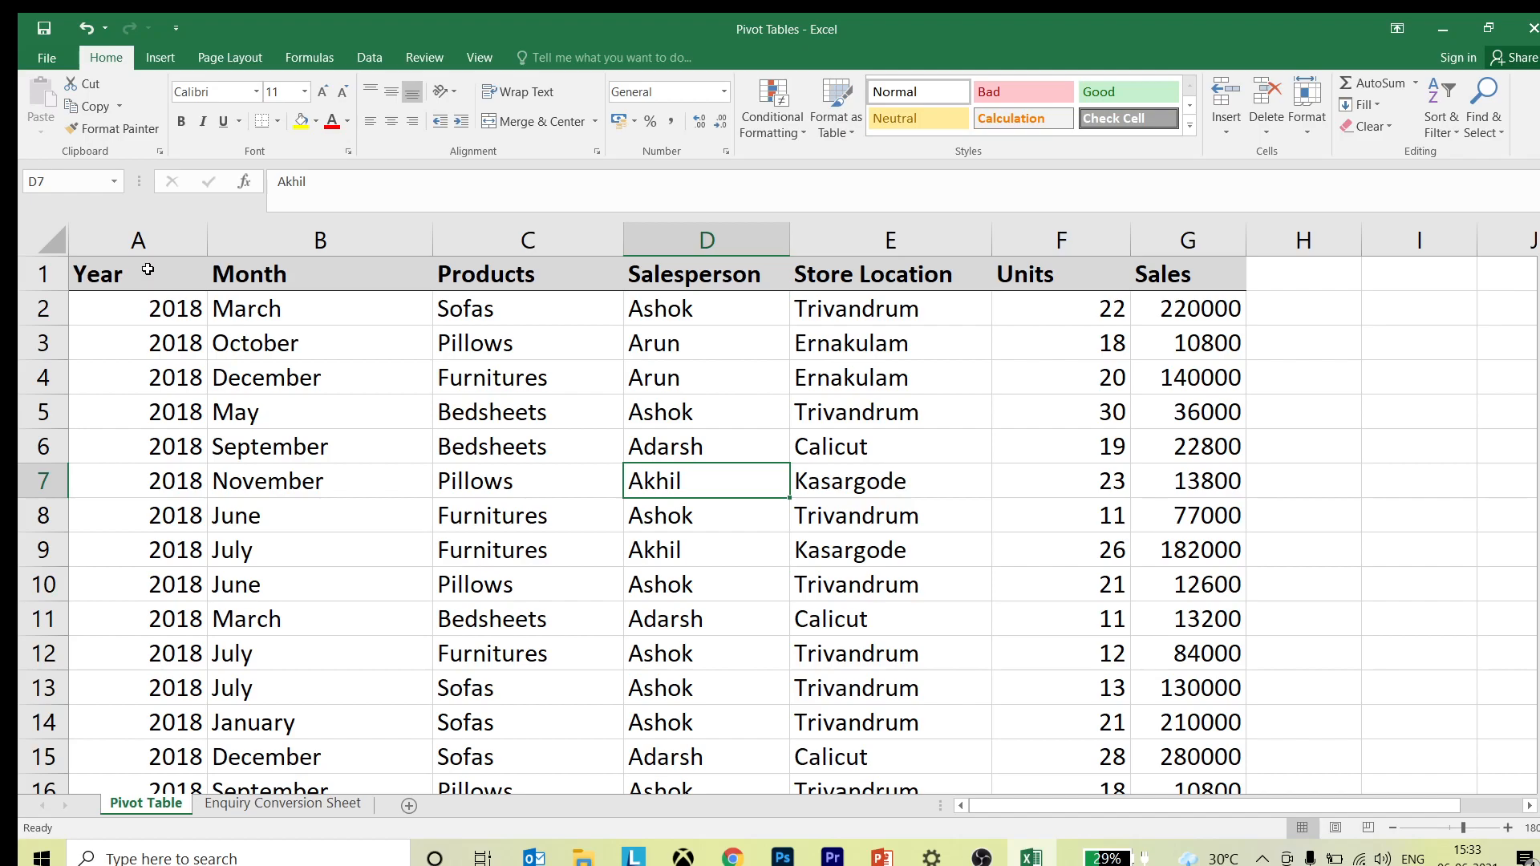
mouse_move(67, 256)
mouse_down()
mouse_move(434, 292)
mouse_move(1240, 293)
mouse_up()
mouse_move(1092, 336)
mouse_down()
mouse_move(1124, 447)
mouse_move(1182, 543)
mouse_up()
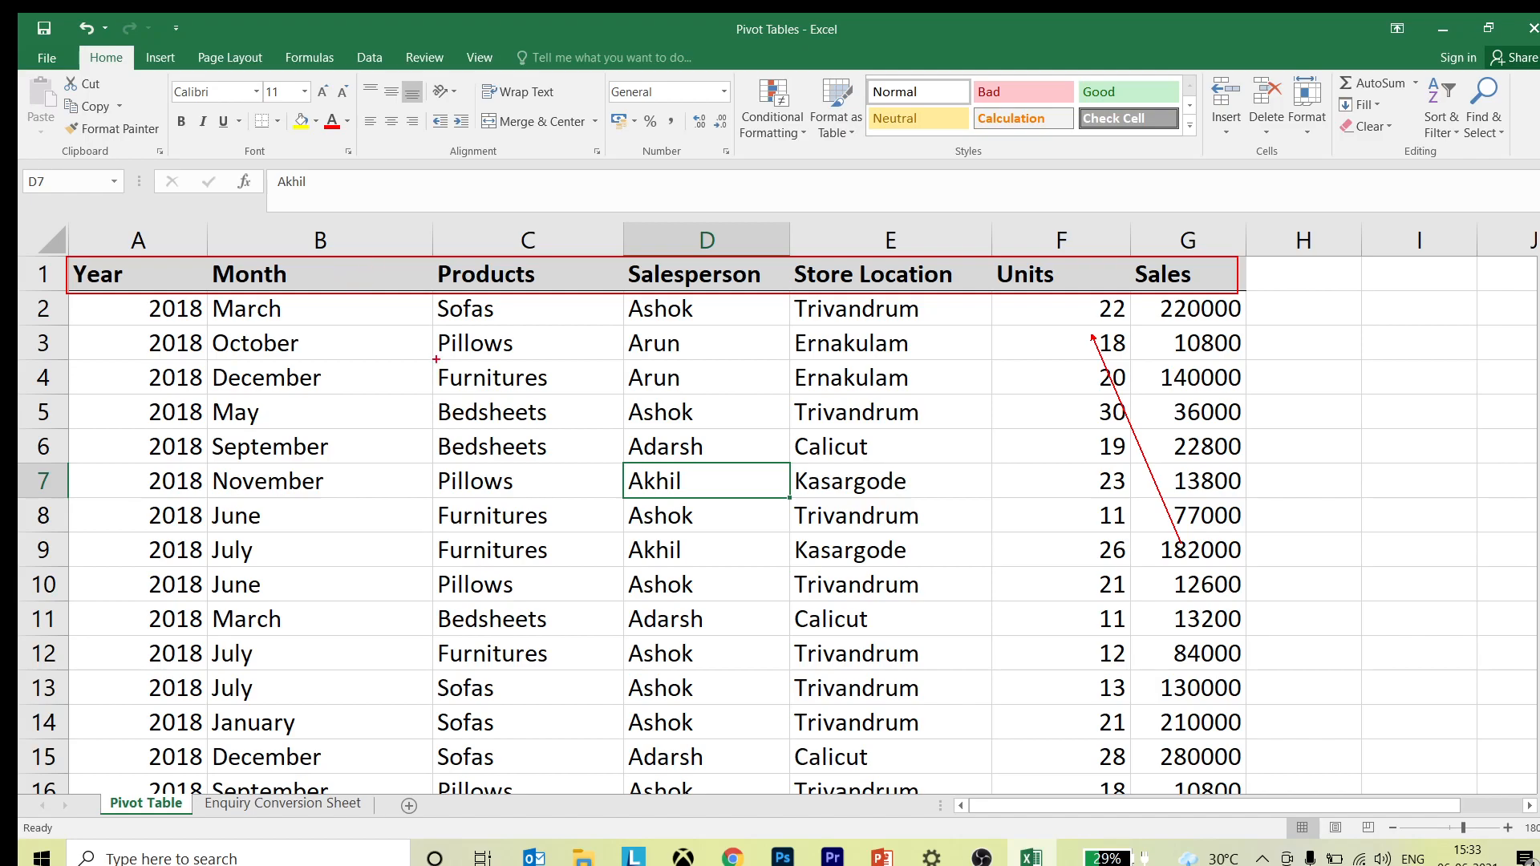
key(Escape)
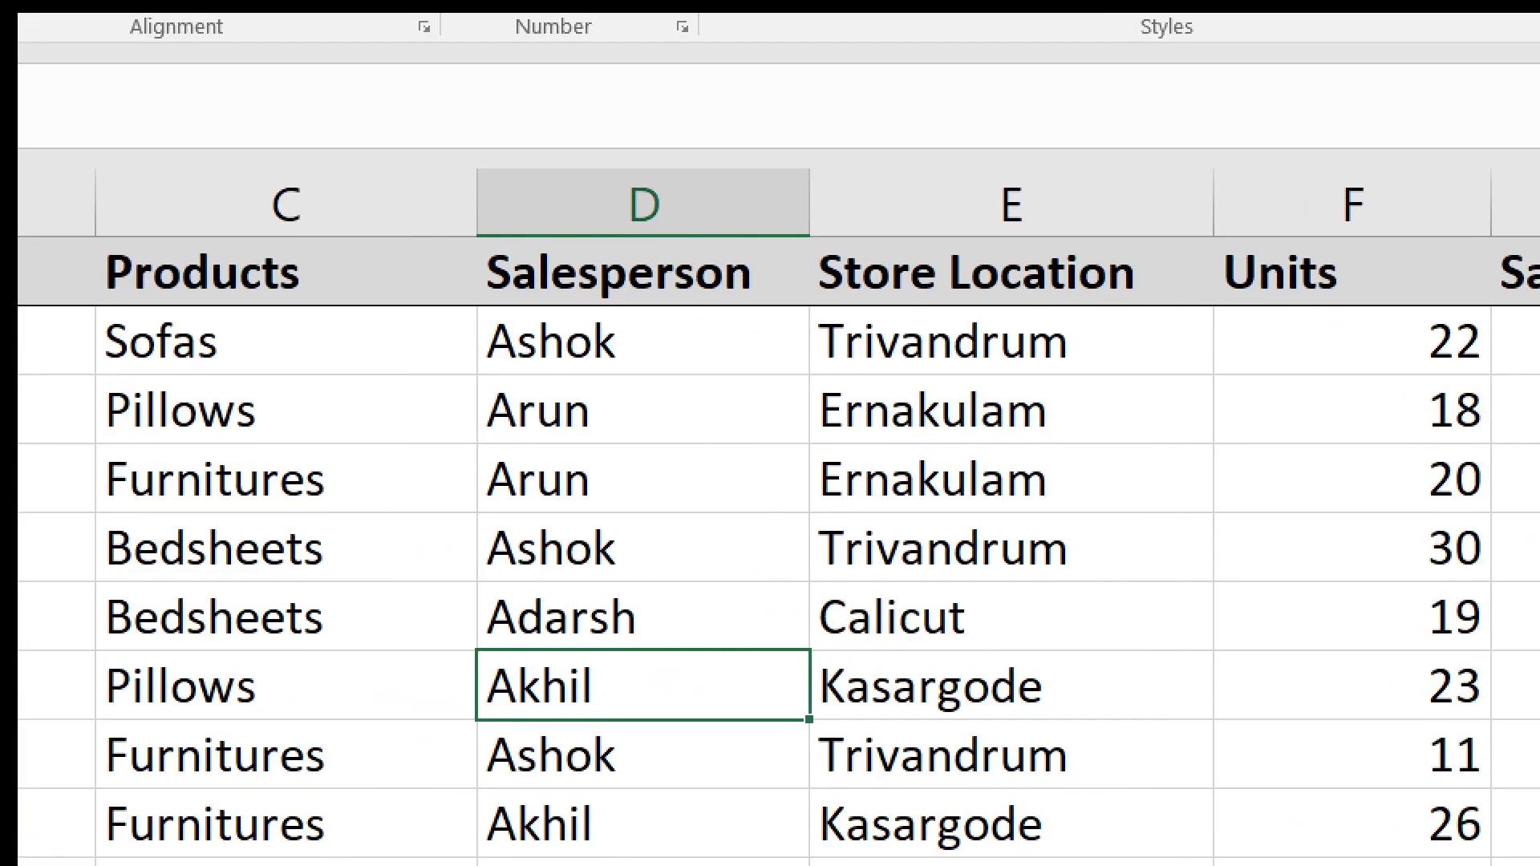
drag(468, 296, 645, 337)
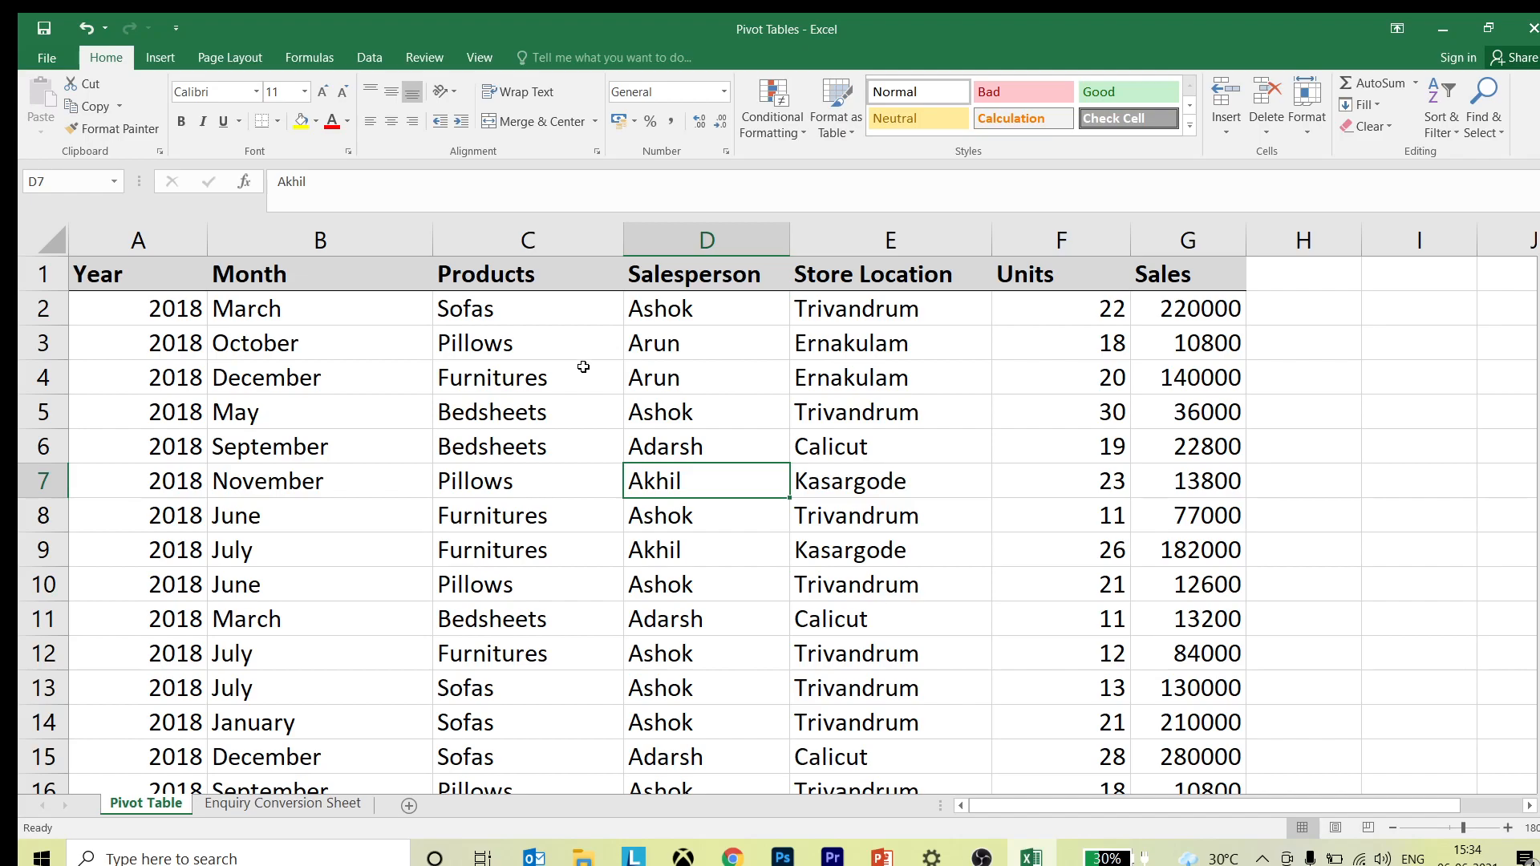
scroll(583, 367, down, 9)
scroll(583, 380, down, 17)
scroll(583, 385, up, 20)
Step: Insert a blank column before the Store Location column
click(805, 231)
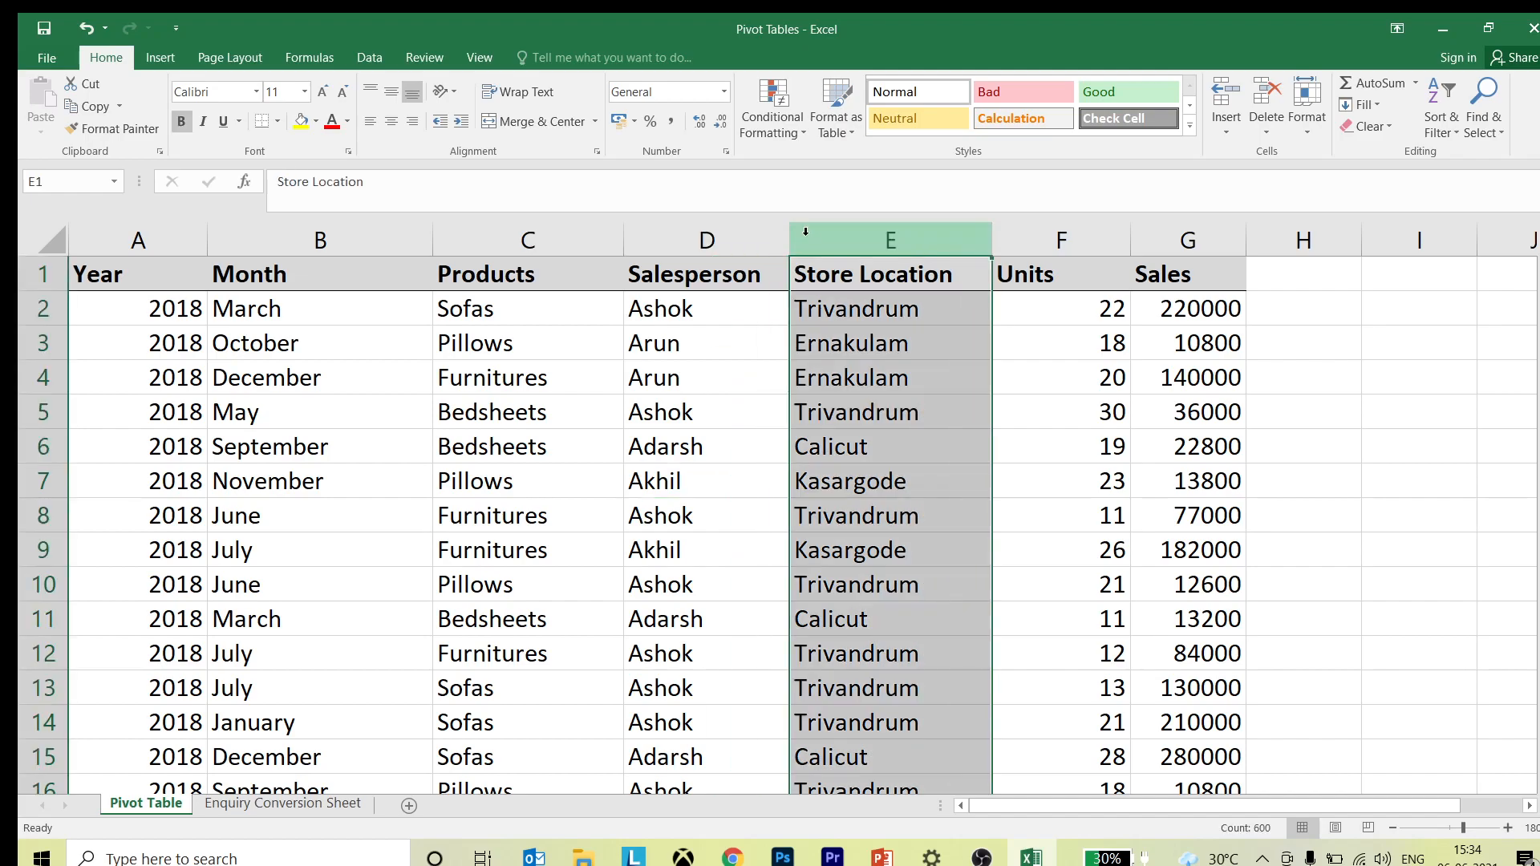
right_click(805, 231)
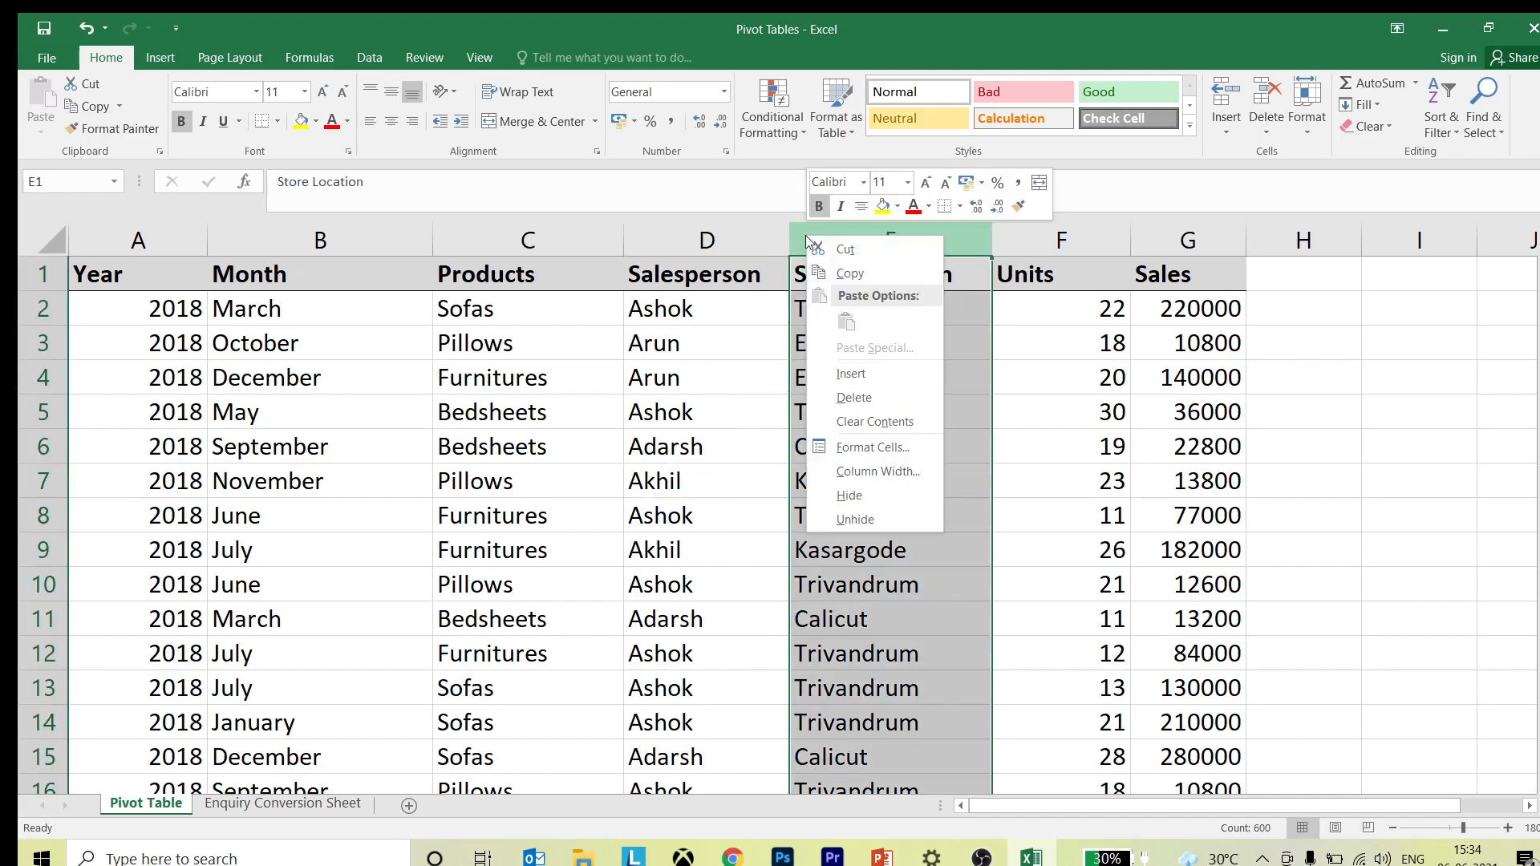
click(866, 366)
click(1075, 439)
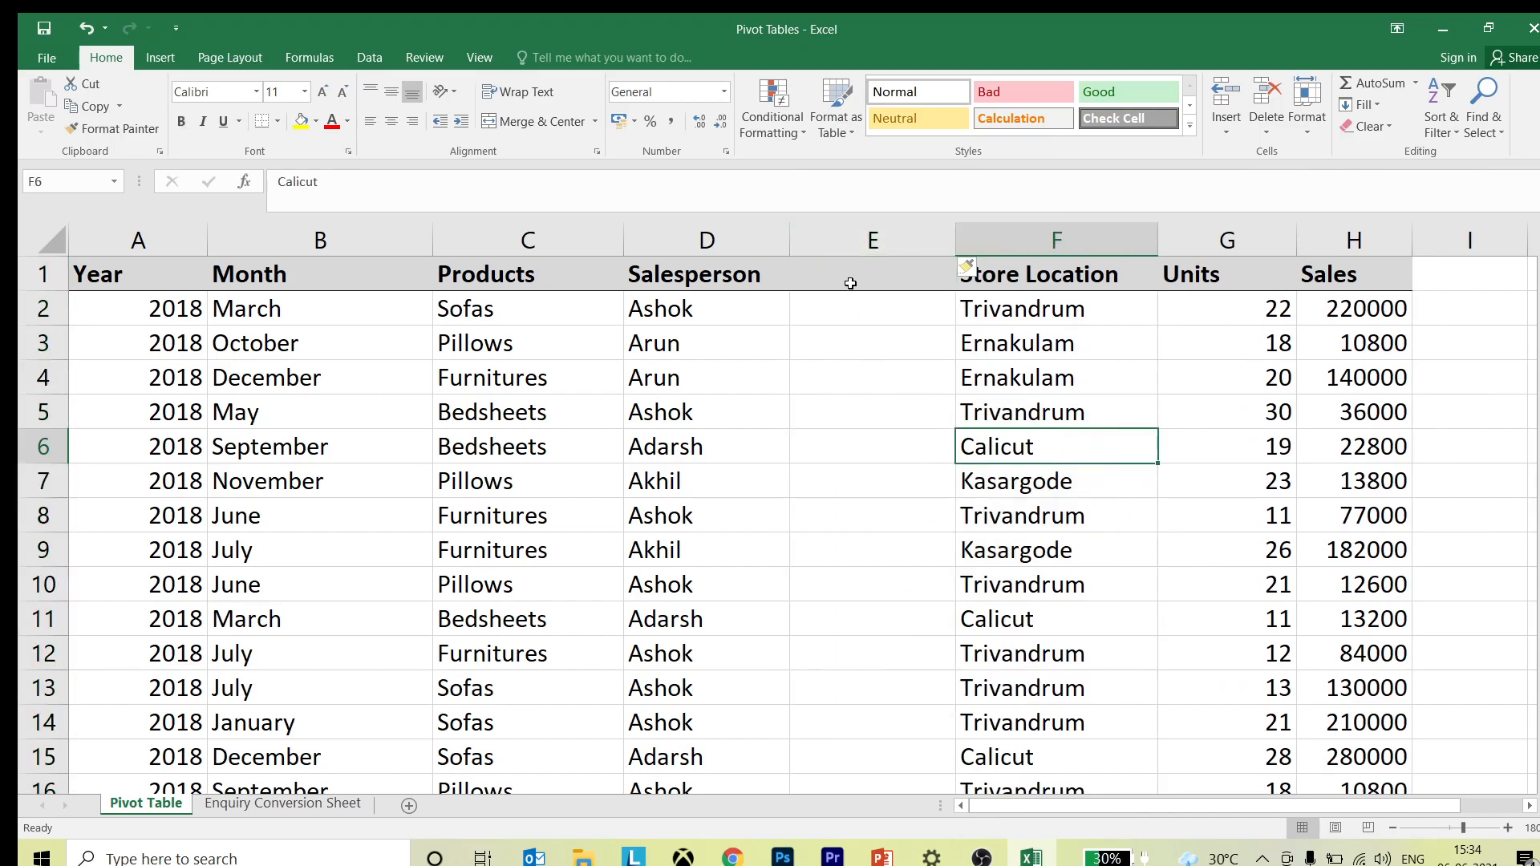
Step: Examine the two data blocks on either side of the blank column E
scroll(864, 511, down, 20)
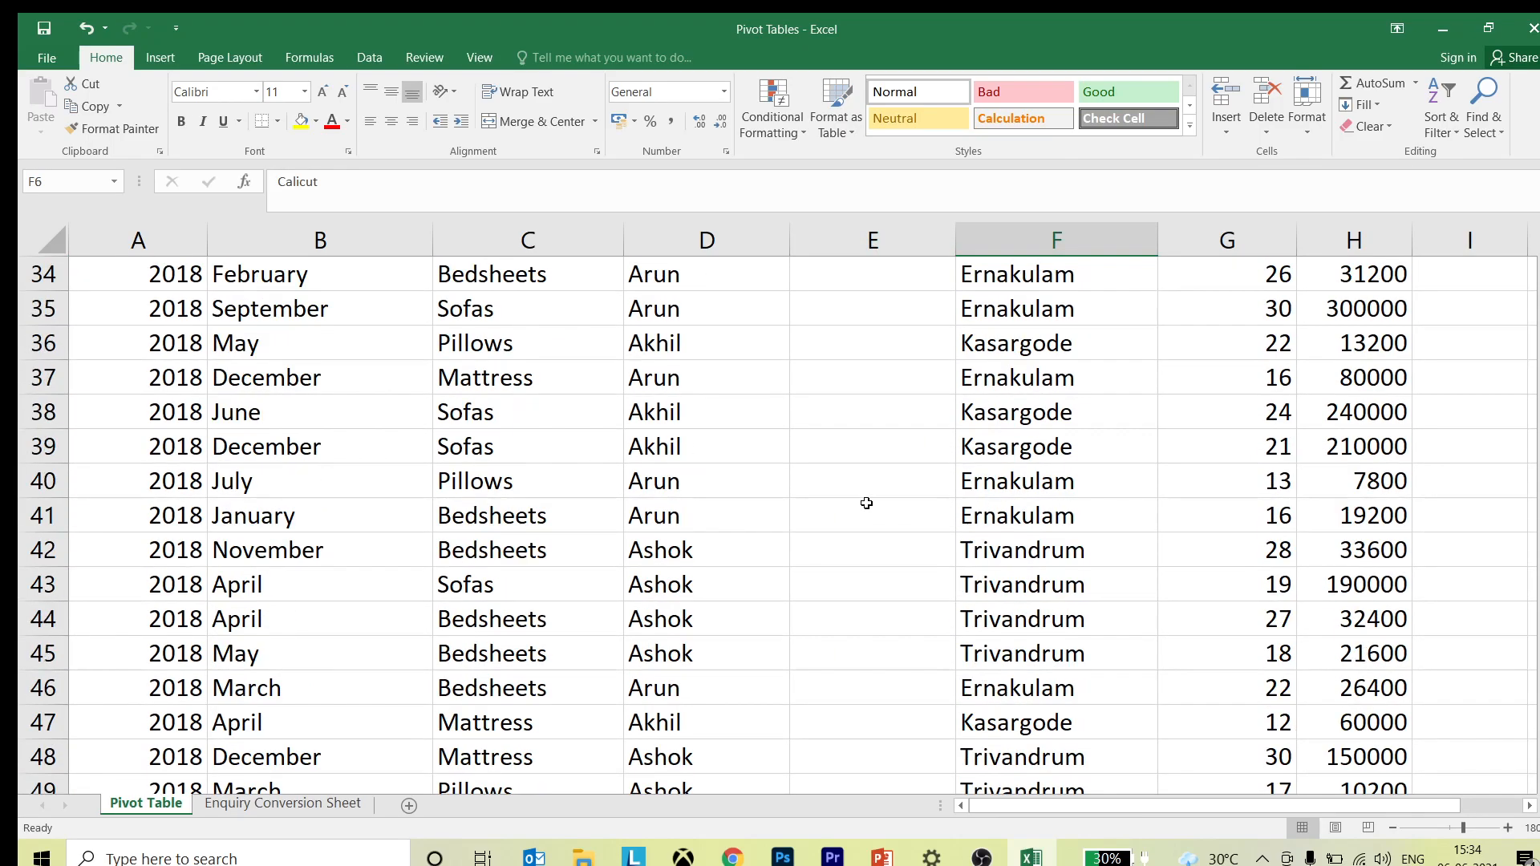
scroll(864, 511, up, 20)
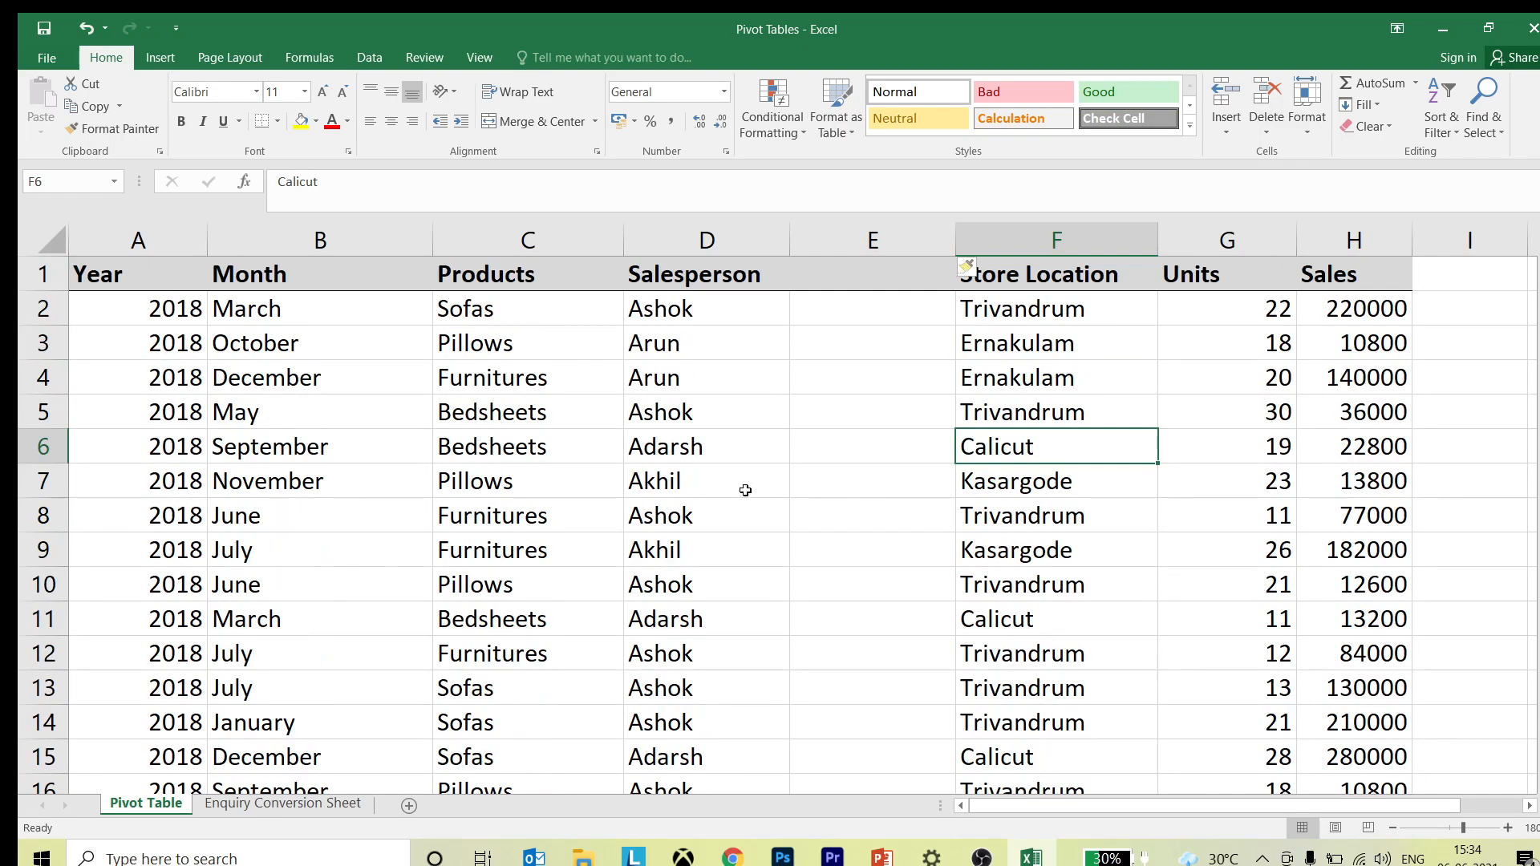
click(667, 452)
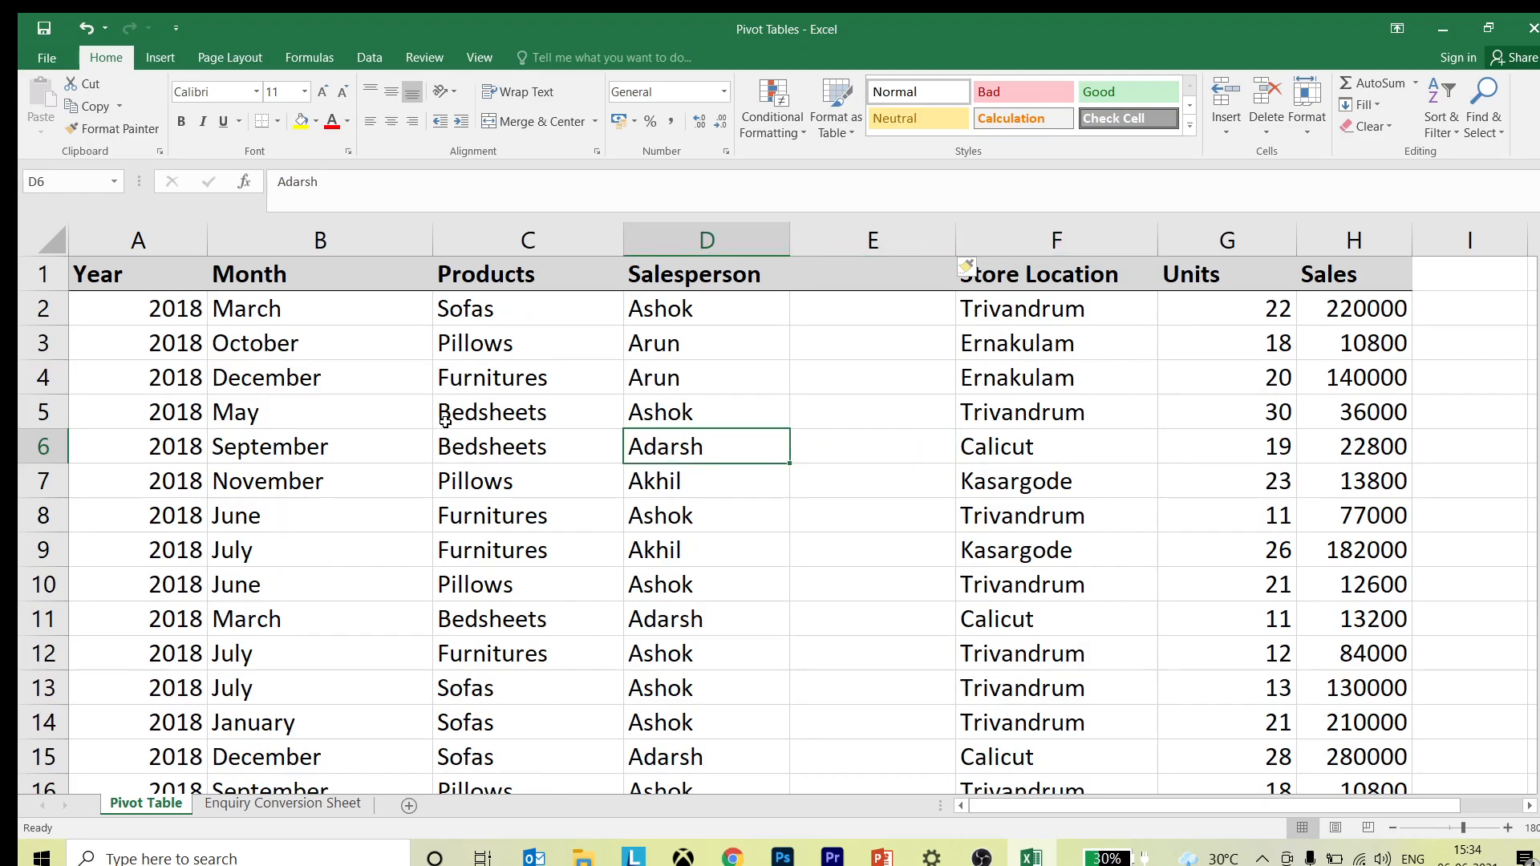
mouse_move(69, 255)
mouse_down()
mouse_move(151, 282)
mouse_move(630, 702)
mouse_move(762, 865)
mouse_move(789, 865)
mouse_up()
mouse_move(953, 257)
mouse_down()
mouse_move(1133, 623)
mouse_move(1336, 795)
mouse_move(1417, 836)
mouse_up()
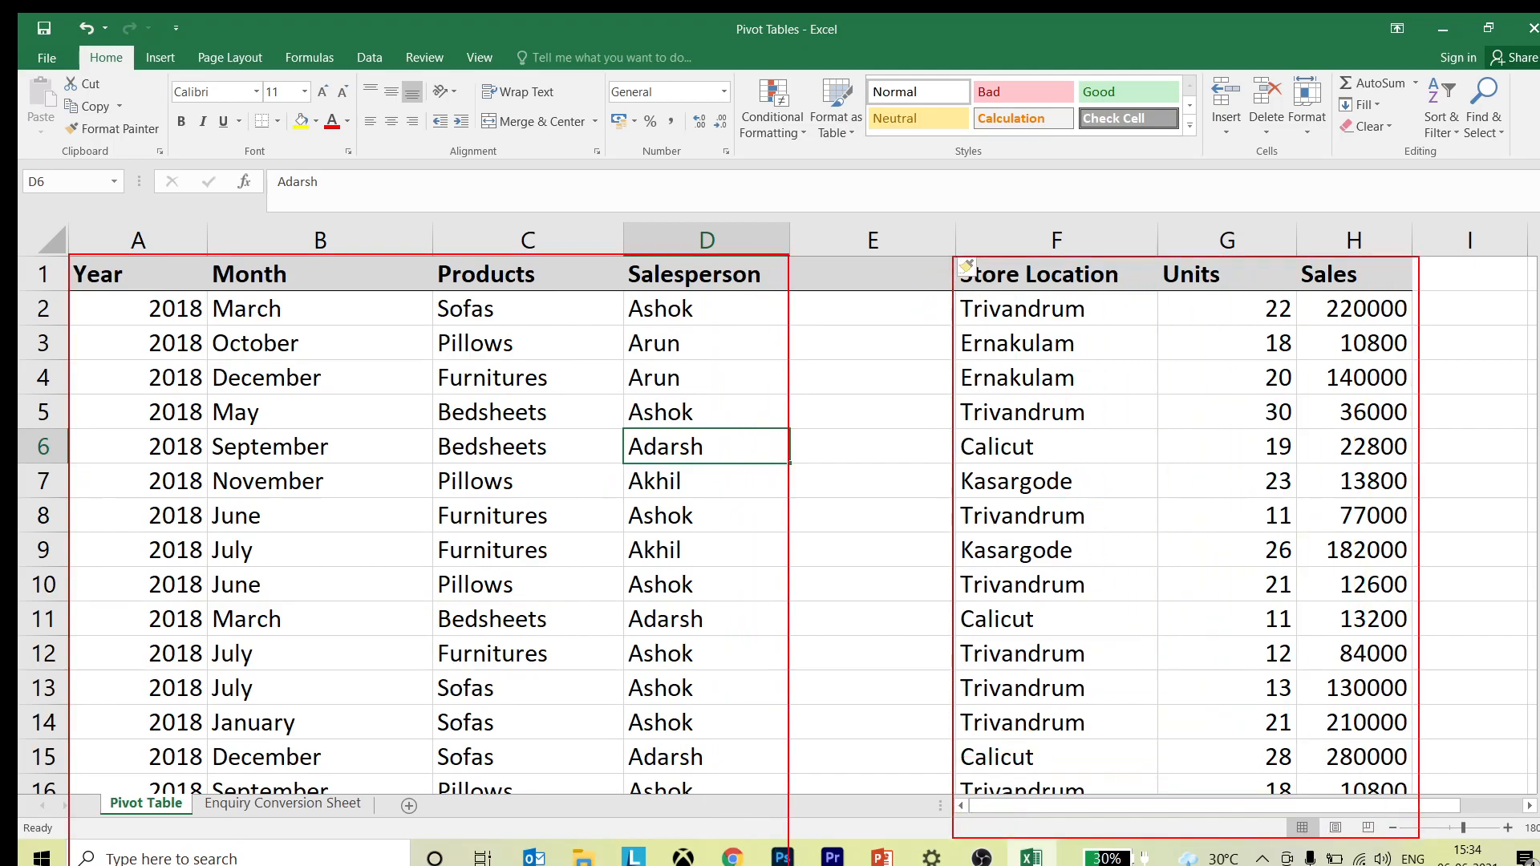
key(Escape)
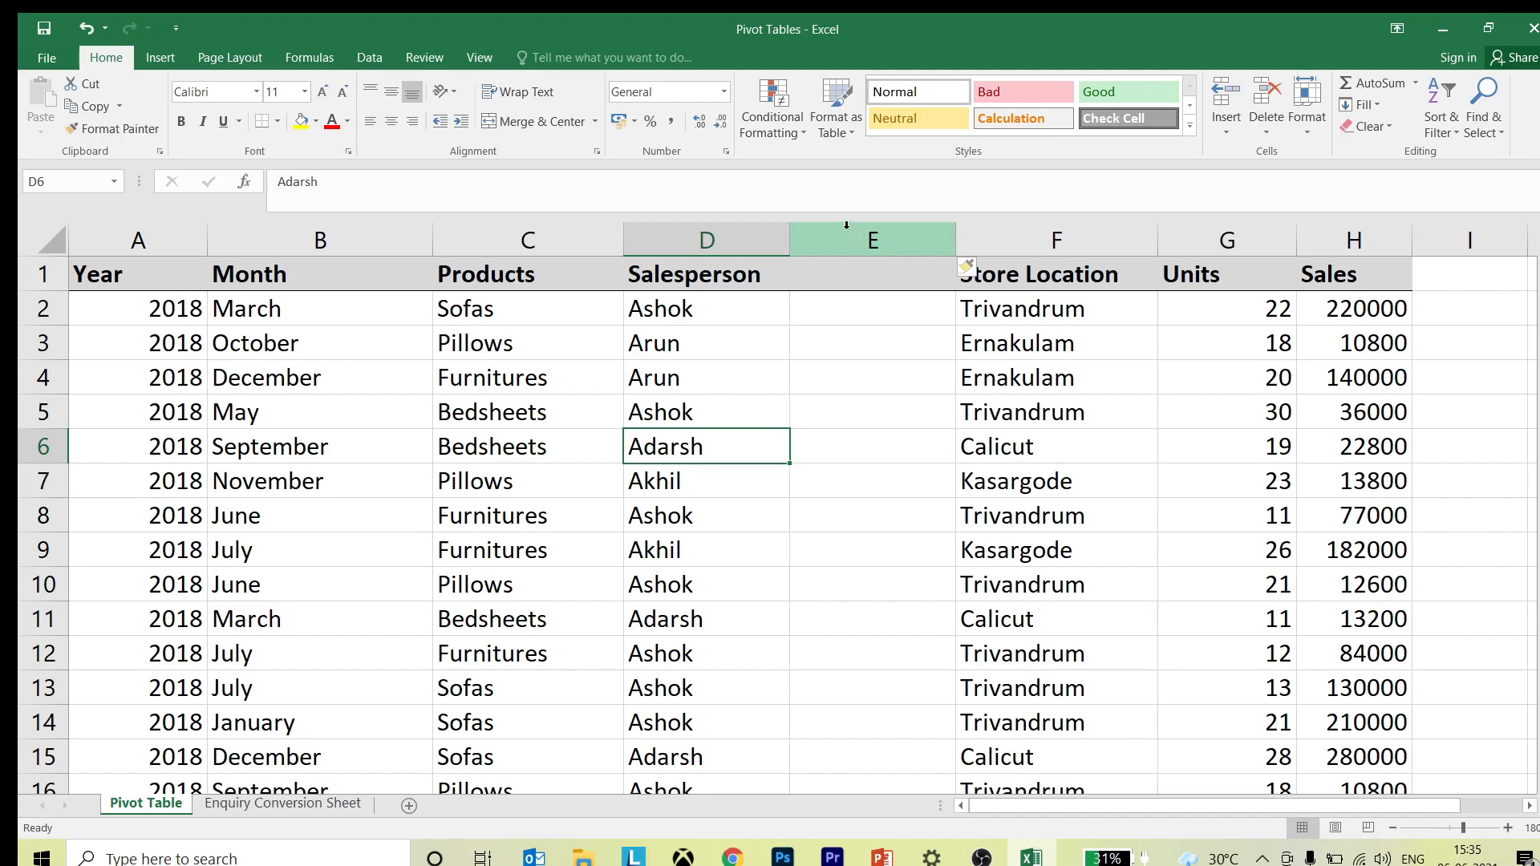
Step: Insert a blank row above row 12 of the sales data
click(44, 653)
right_click(51, 652)
click(78, 501)
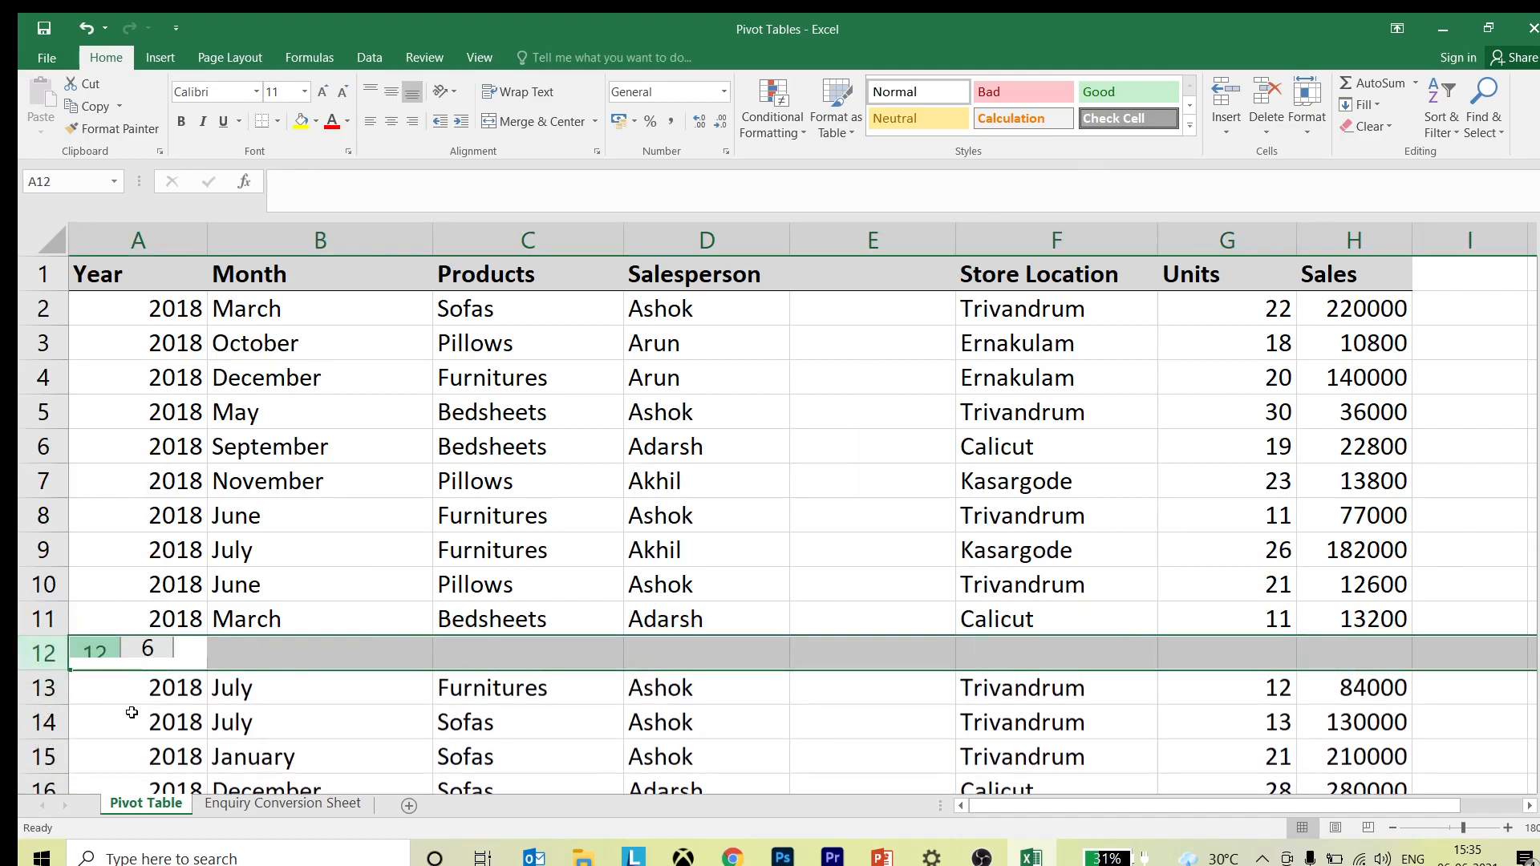
click(813, 695)
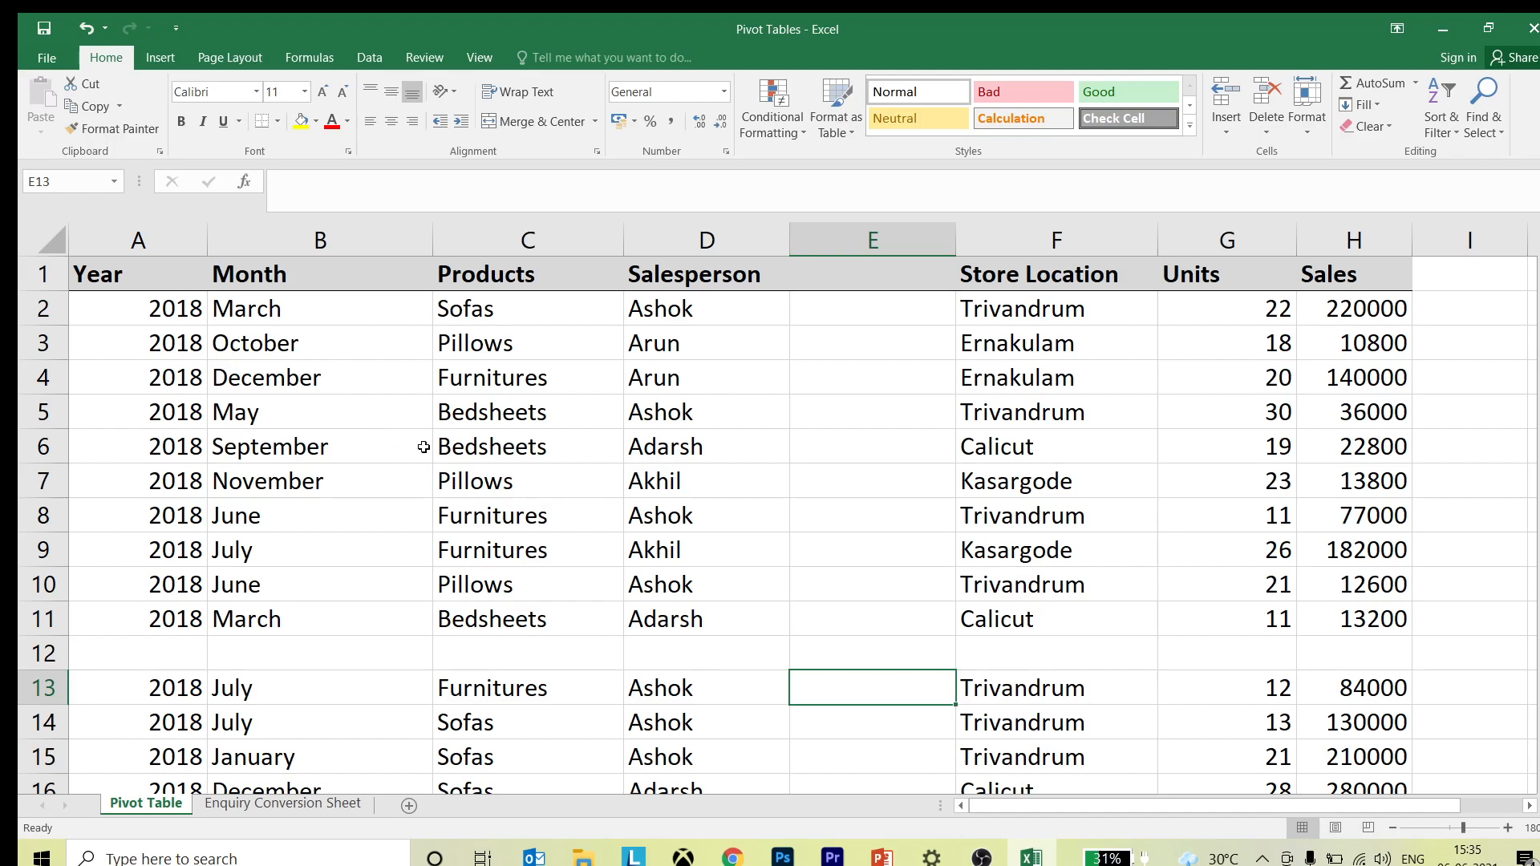
Step: Select the contiguous data block around cell C6 and the one around cell G5 to check their extents
click(505, 451)
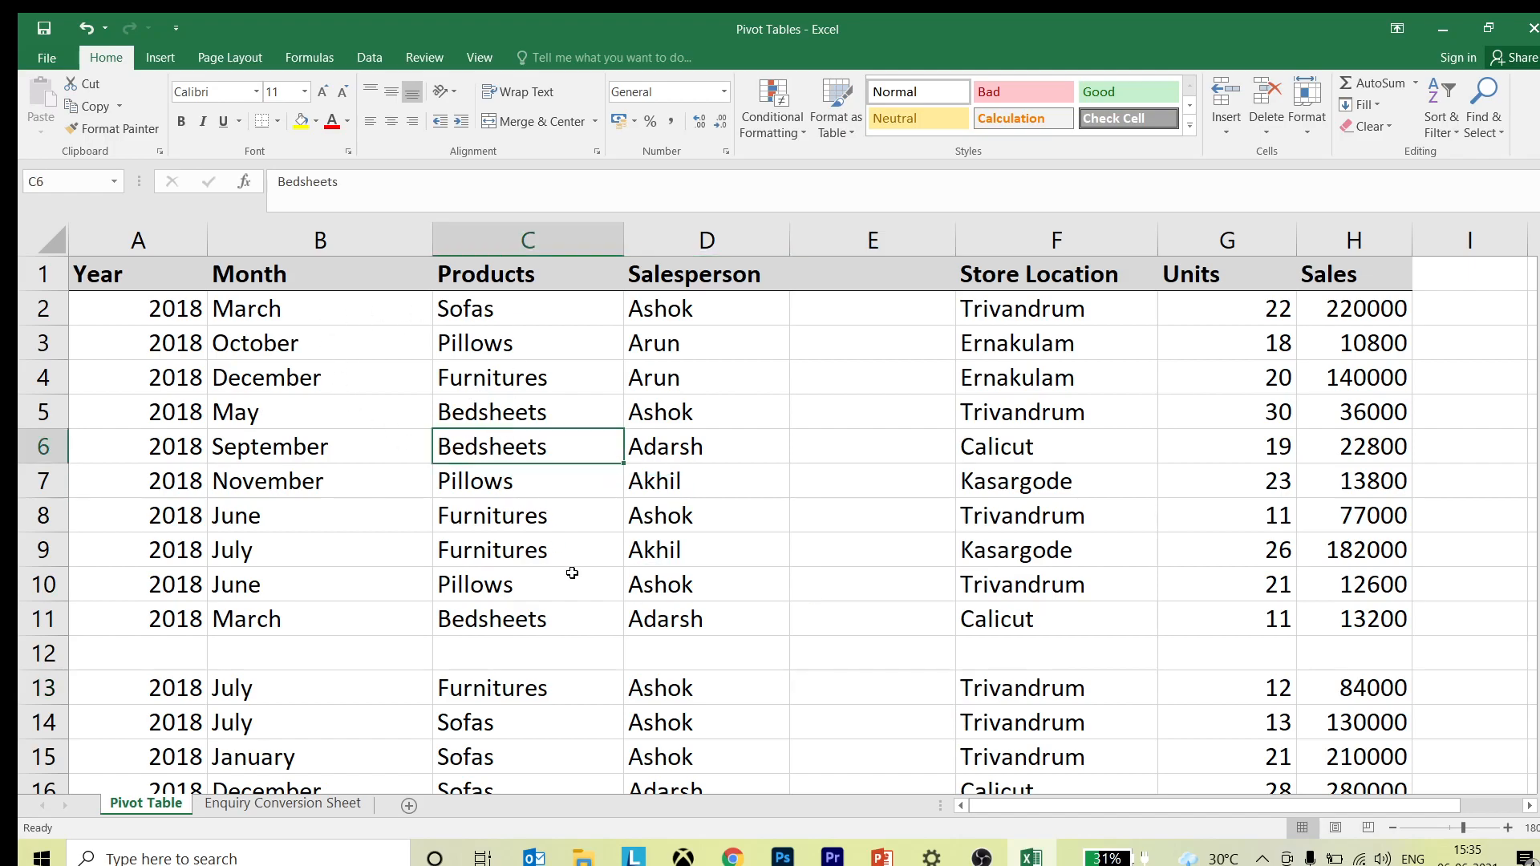
key(ctrl+a)
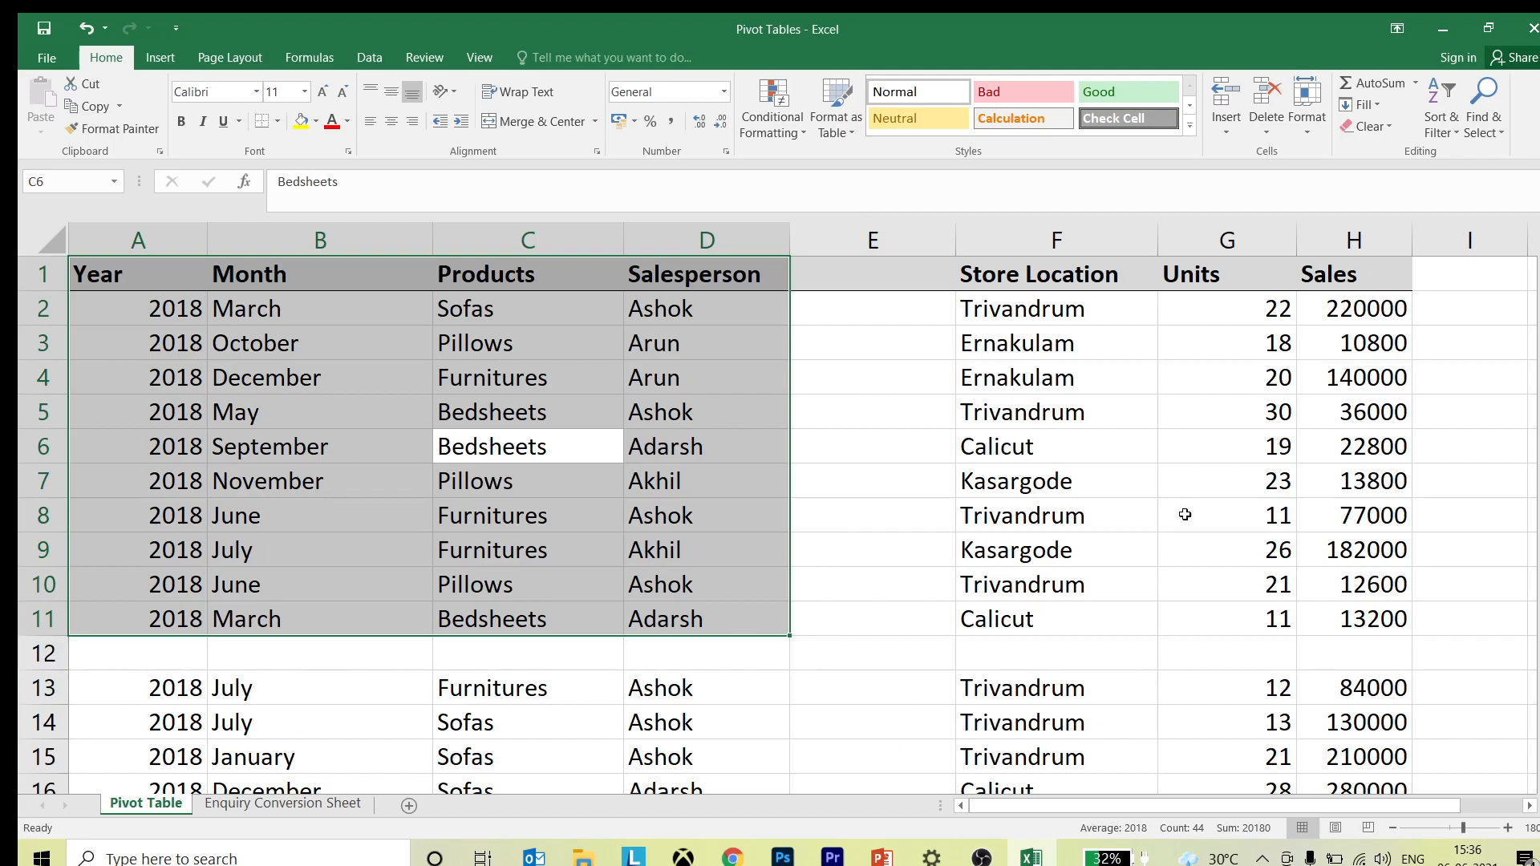
click(1283, 402)
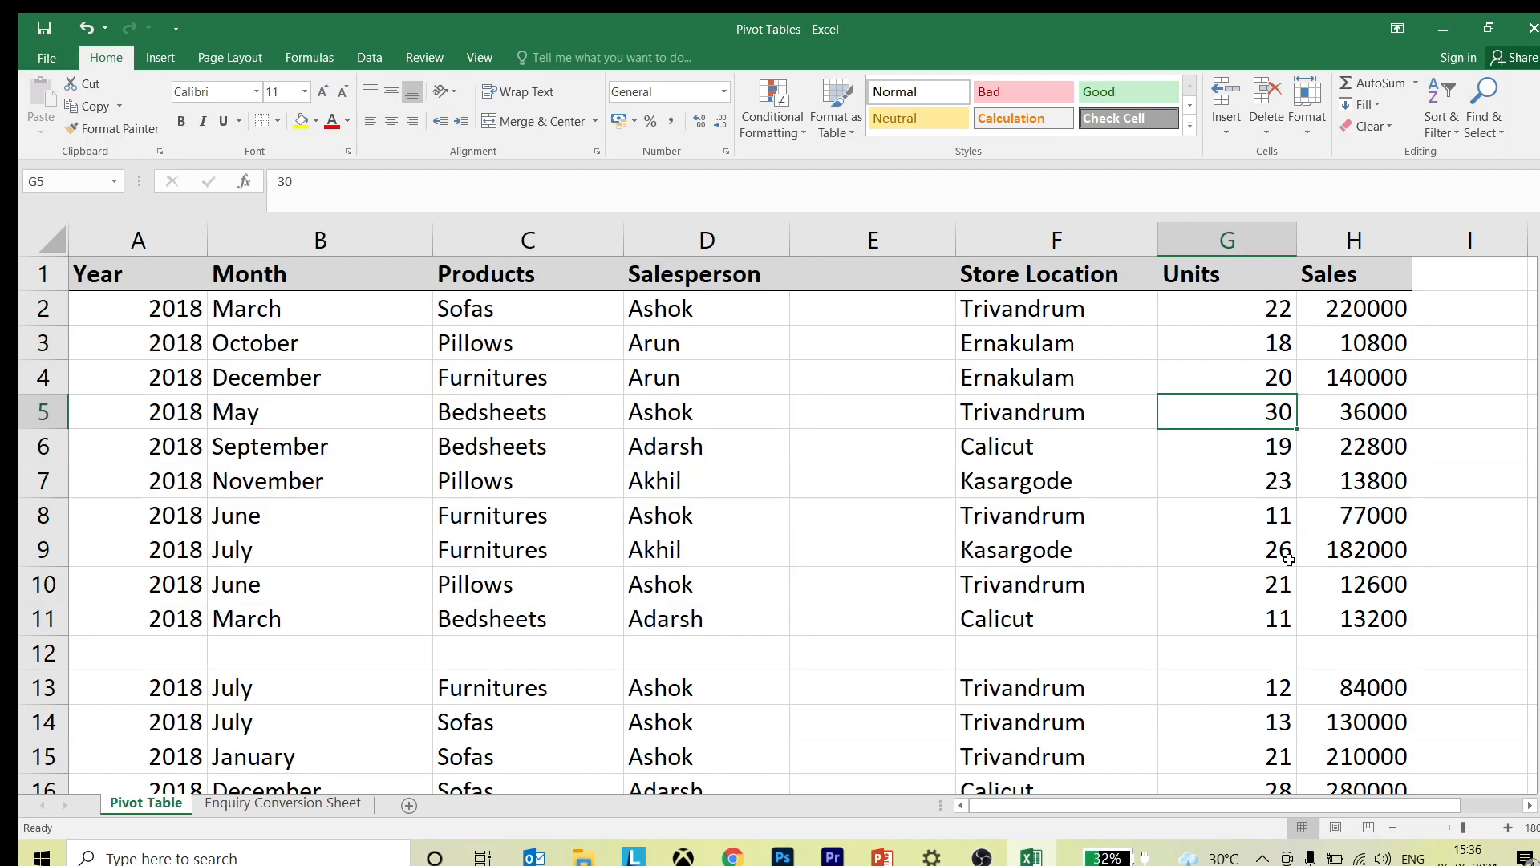
key(ctrl+a)
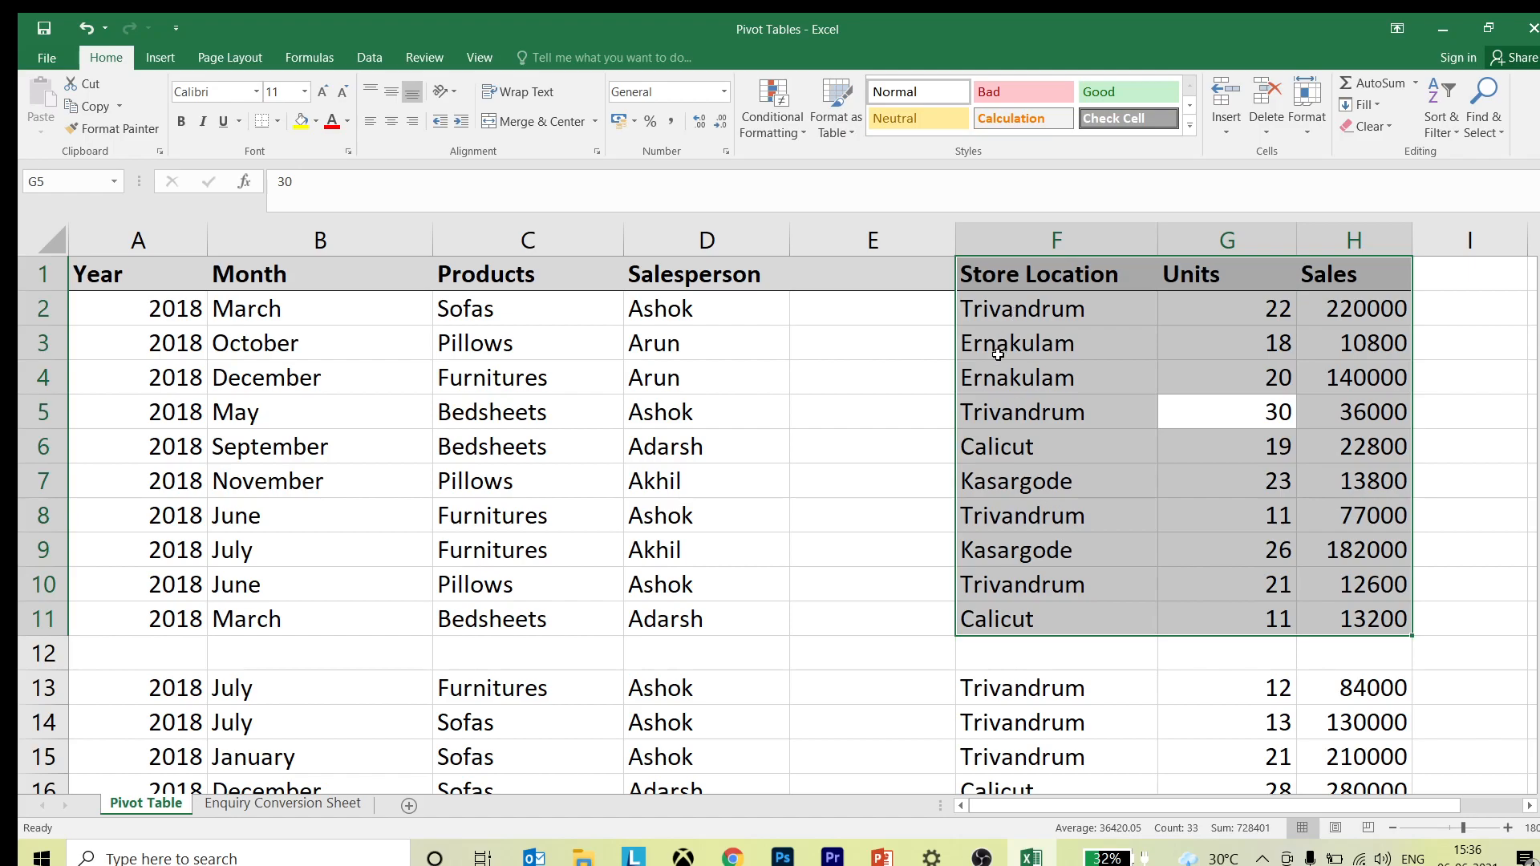
Step: Delete the blank column E and the blank row 12 from the sales data
click(999, 349)
click(874, 233)
right_click(873, 233)
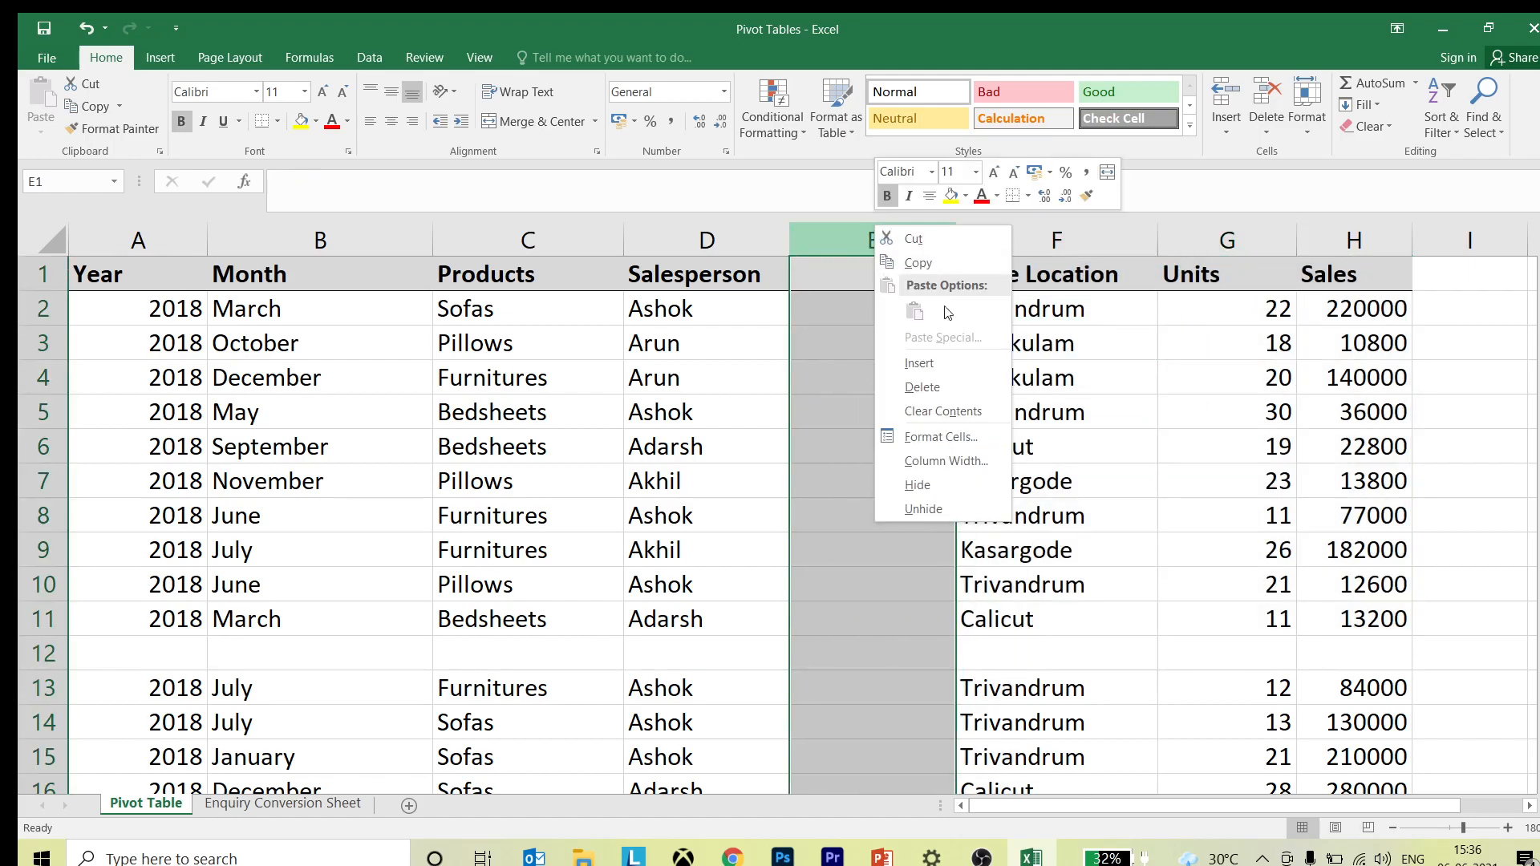
click(961, 388)
click(44, 654)
right_click(44, 654)
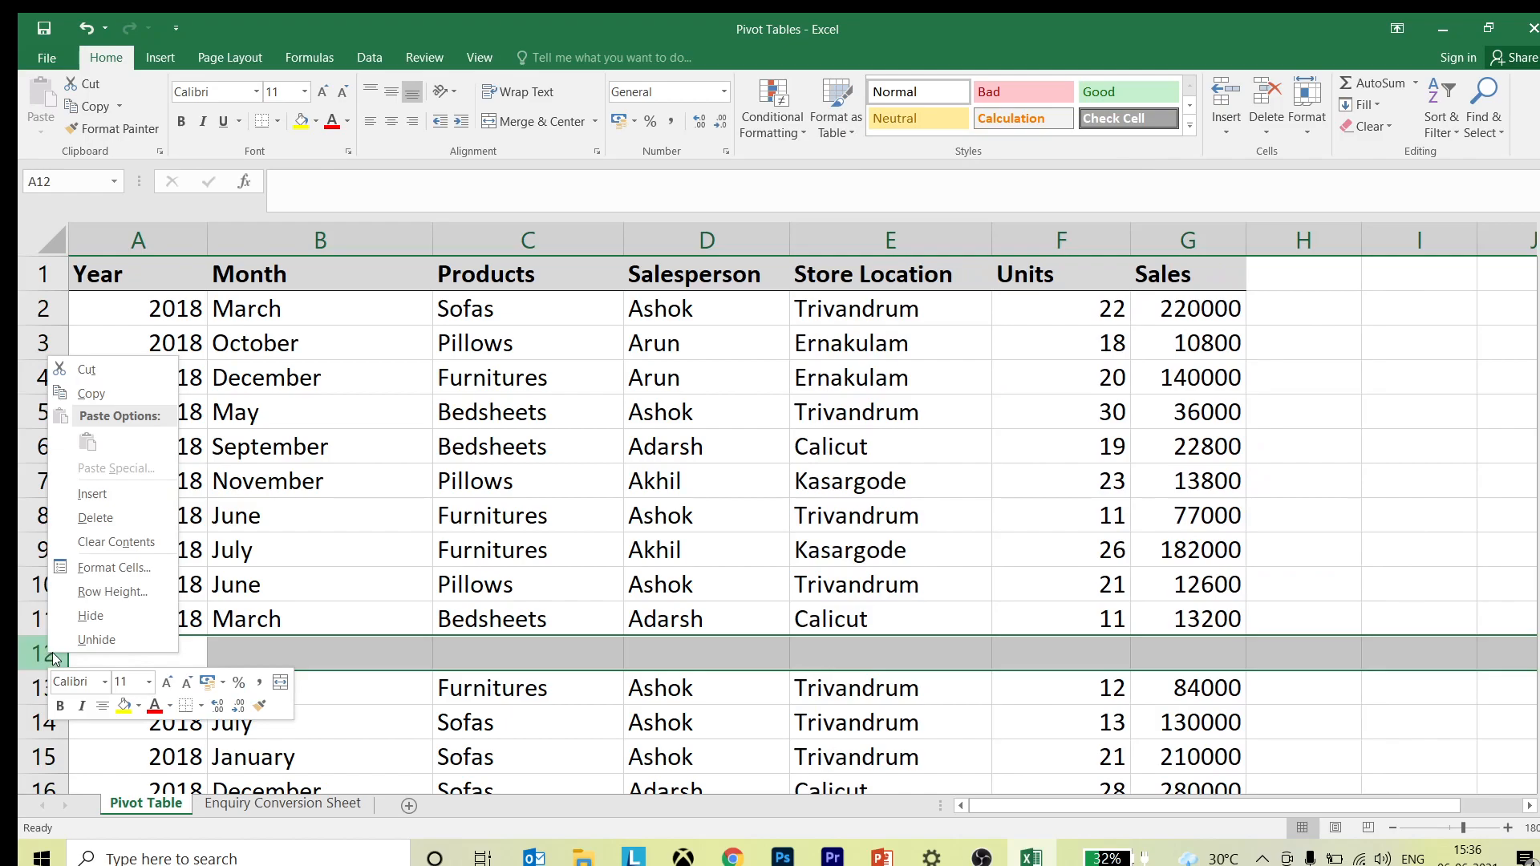
click(92, 520)
click(754, 526)
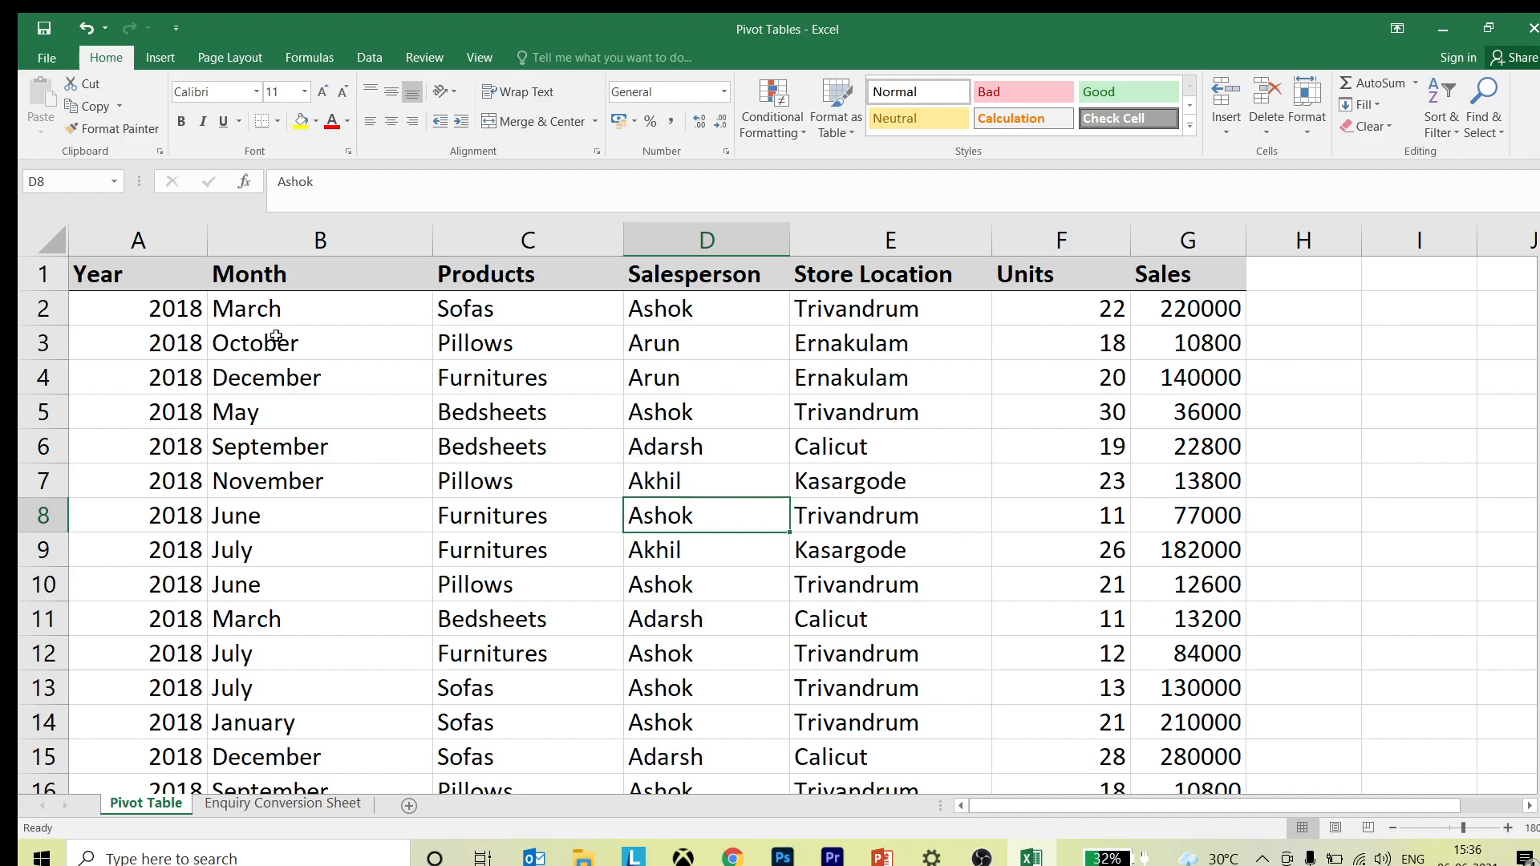
Step: Look through the rejoined sales data for any remaining blank rows or columns
scroll(315, 406, down, 8)
scroll(315, 406, down, 5)
scroll(321, 413, up, 12)
scroll(417, 386, down, 20)
scroll(426, 399, down, 20)
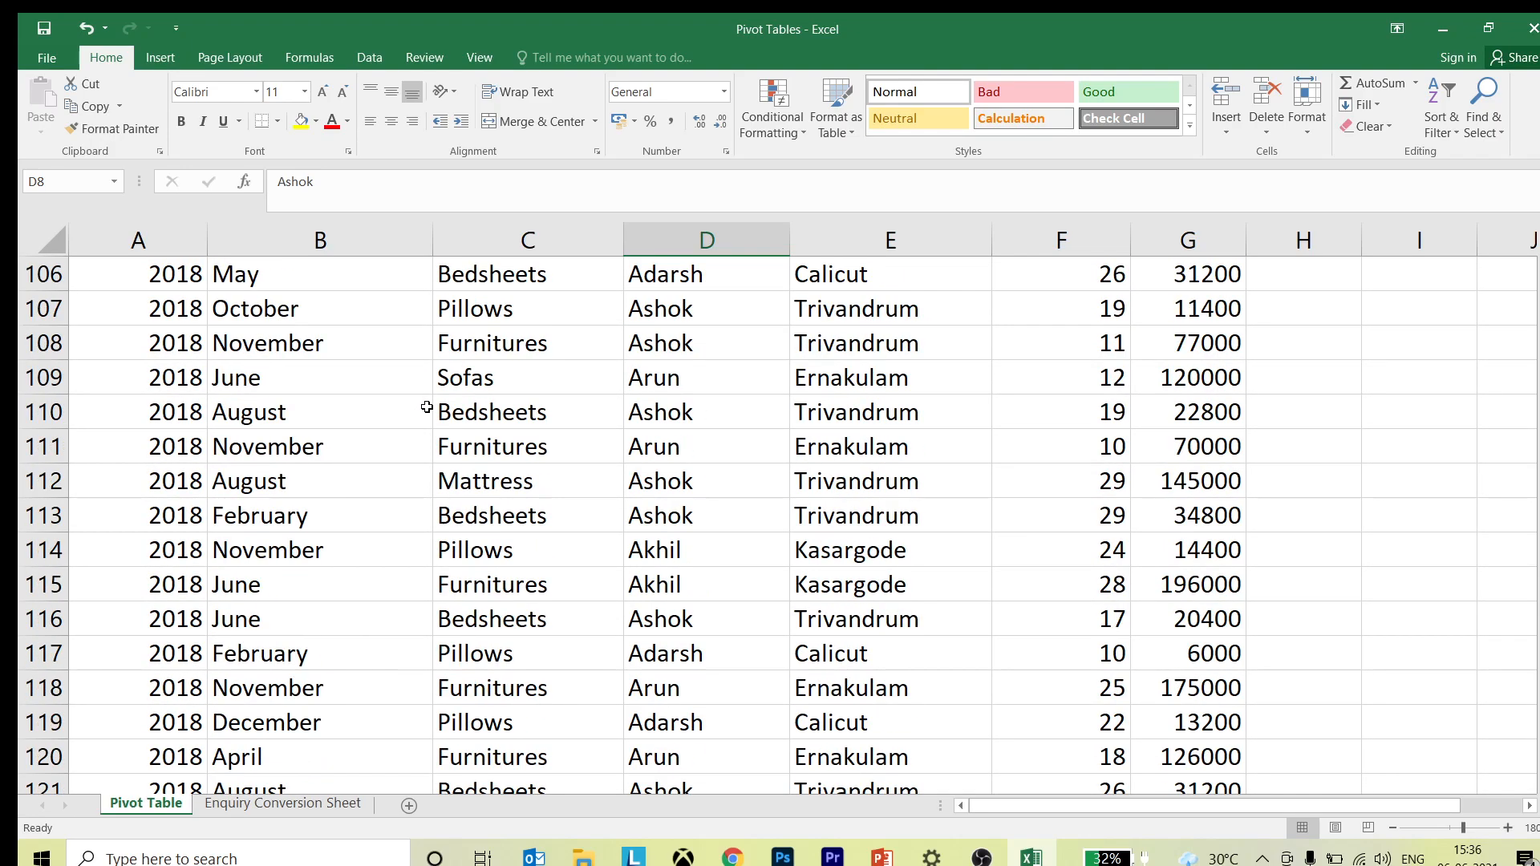
scroll(434, 436, down, 20)
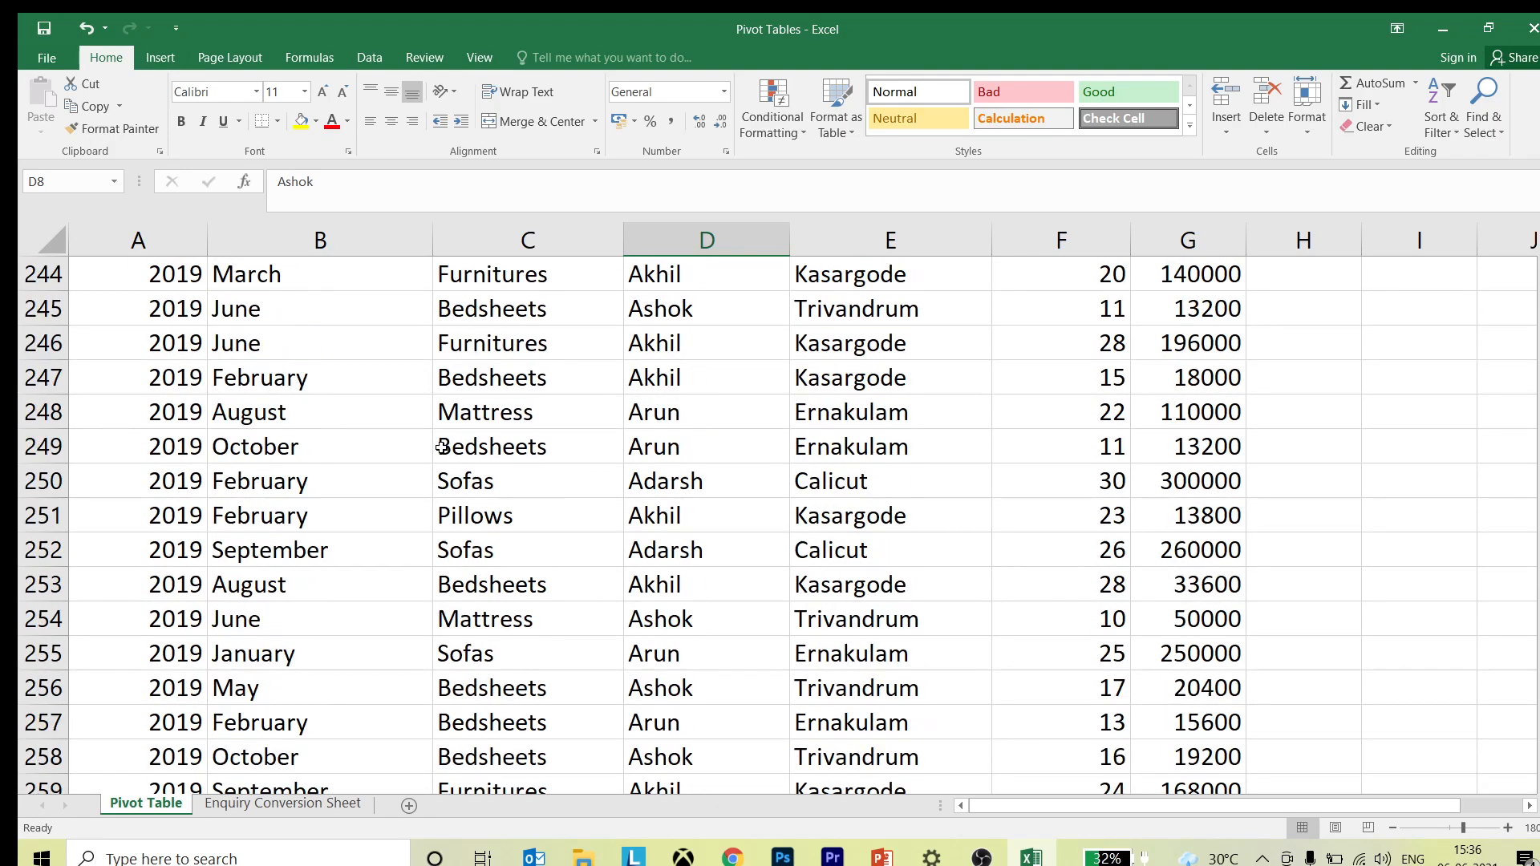
scroll(437, 451, down, 11)
scroll(433, 447, up, 20)
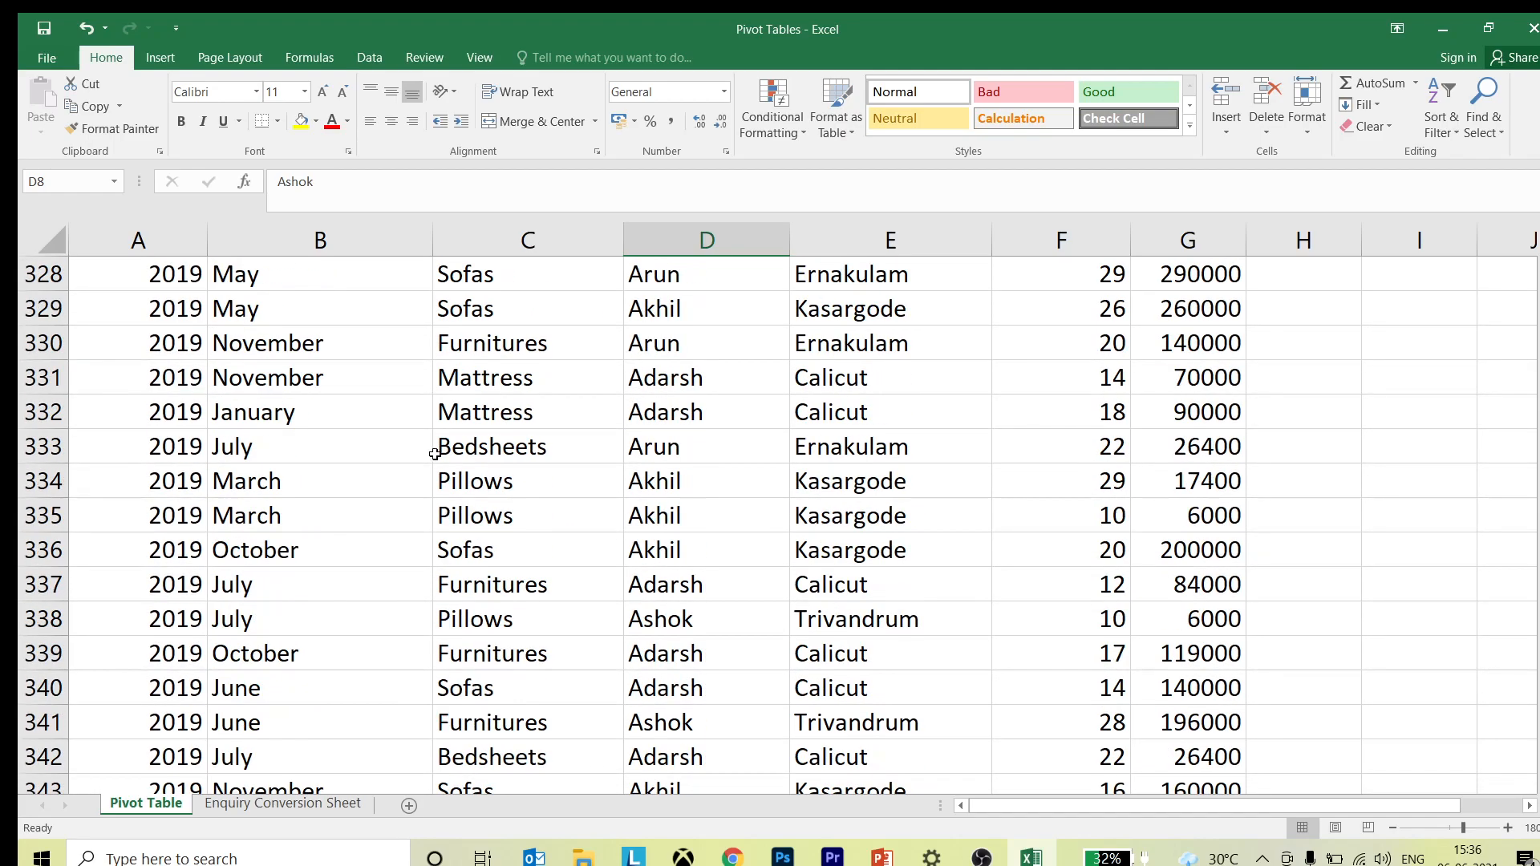
scroll(433, 444, up, 20)
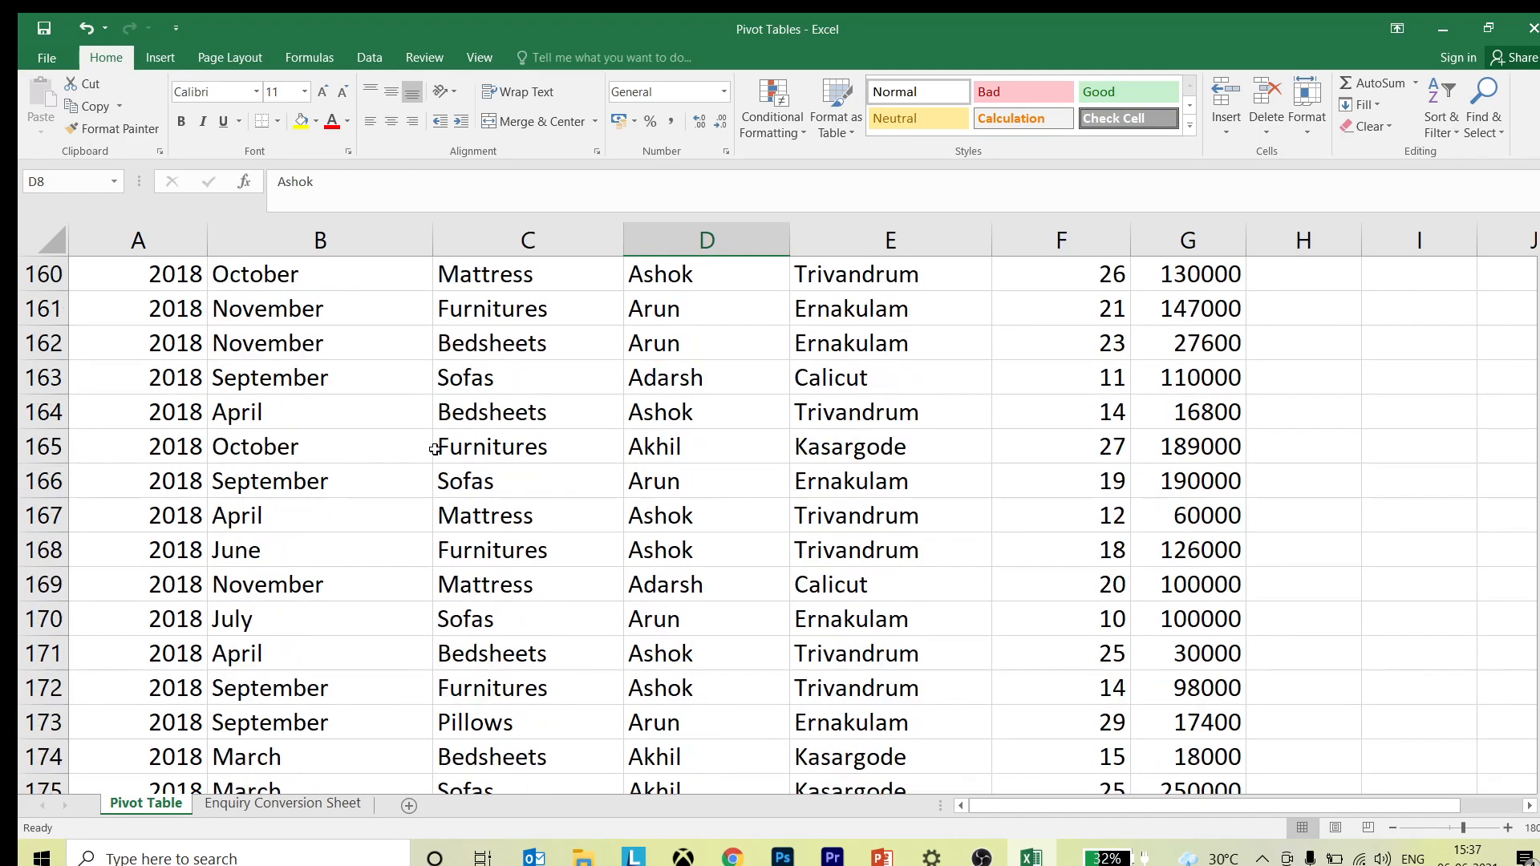
scroll(442, 447, up, 20)
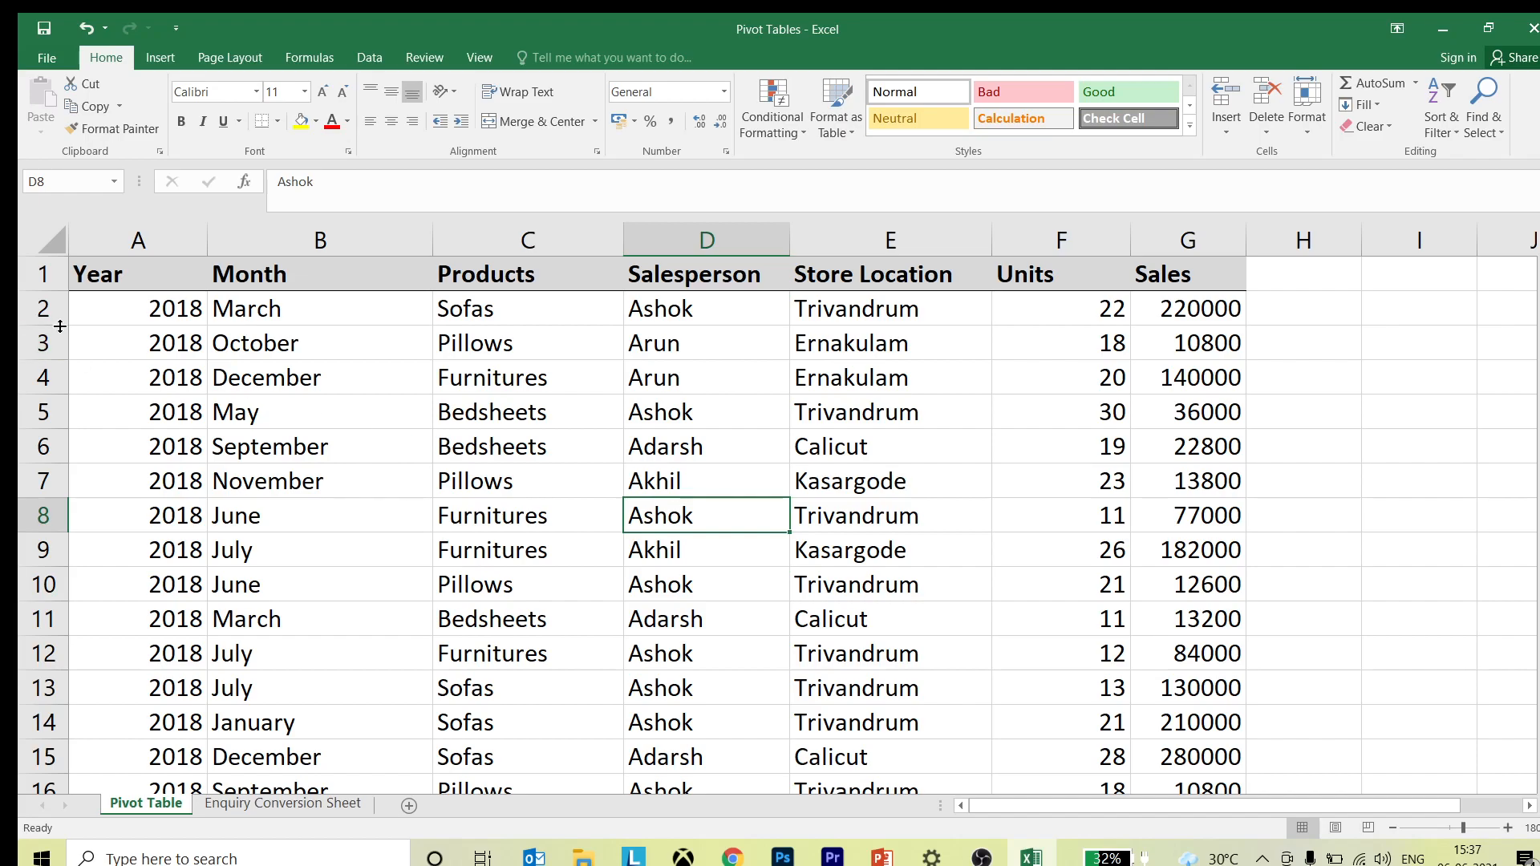
click(505, 367)
click(512, 587)
click(296, 483)
click(215, 341)
click(476, 408)
click(740, 539)
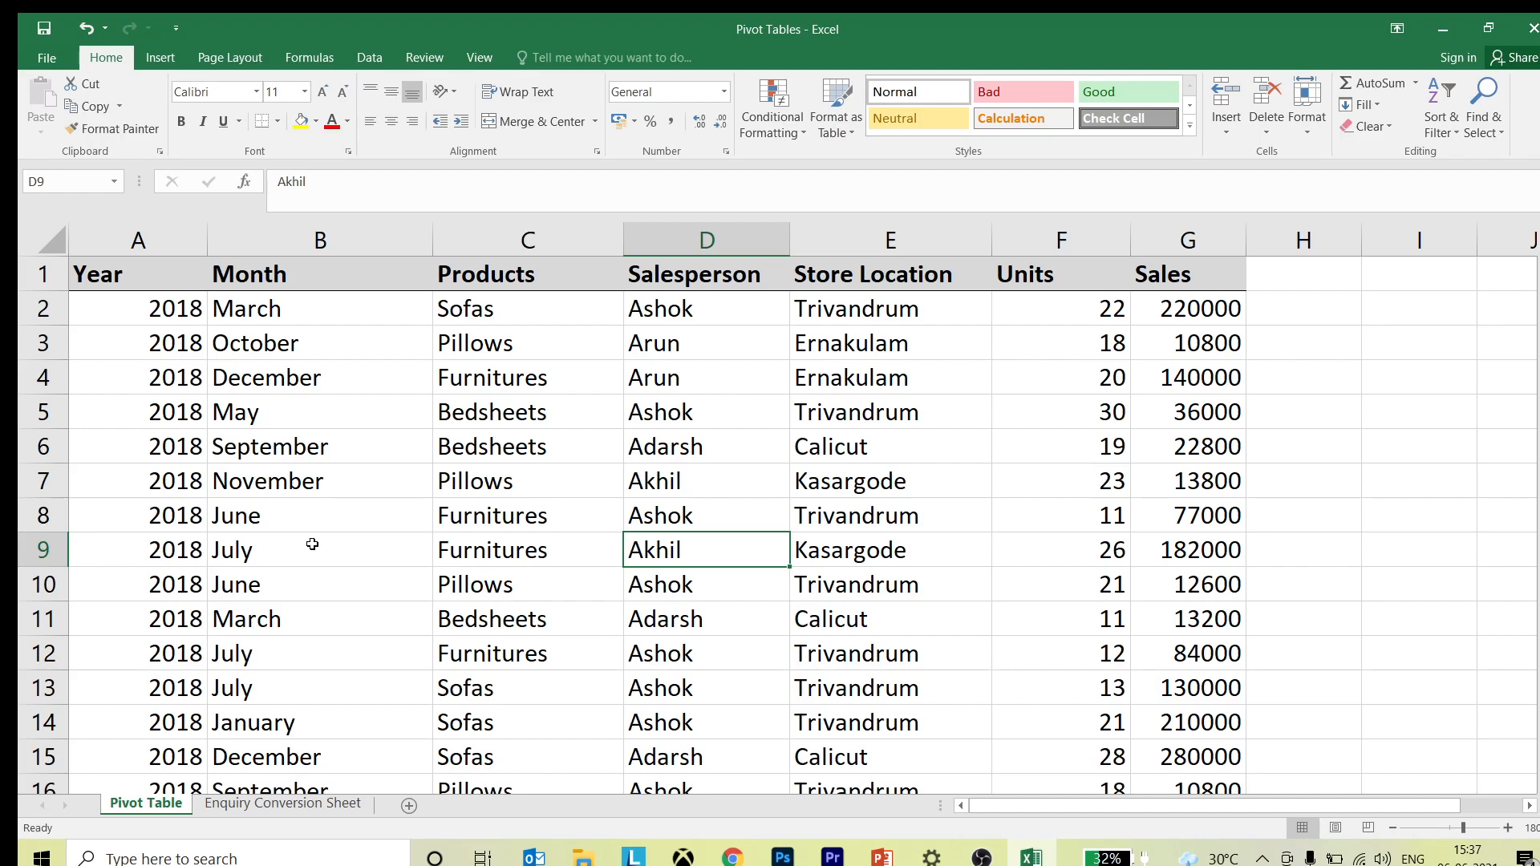
drag(133, 278, 1106, 550)
scroll(1106, 551, up, 4)
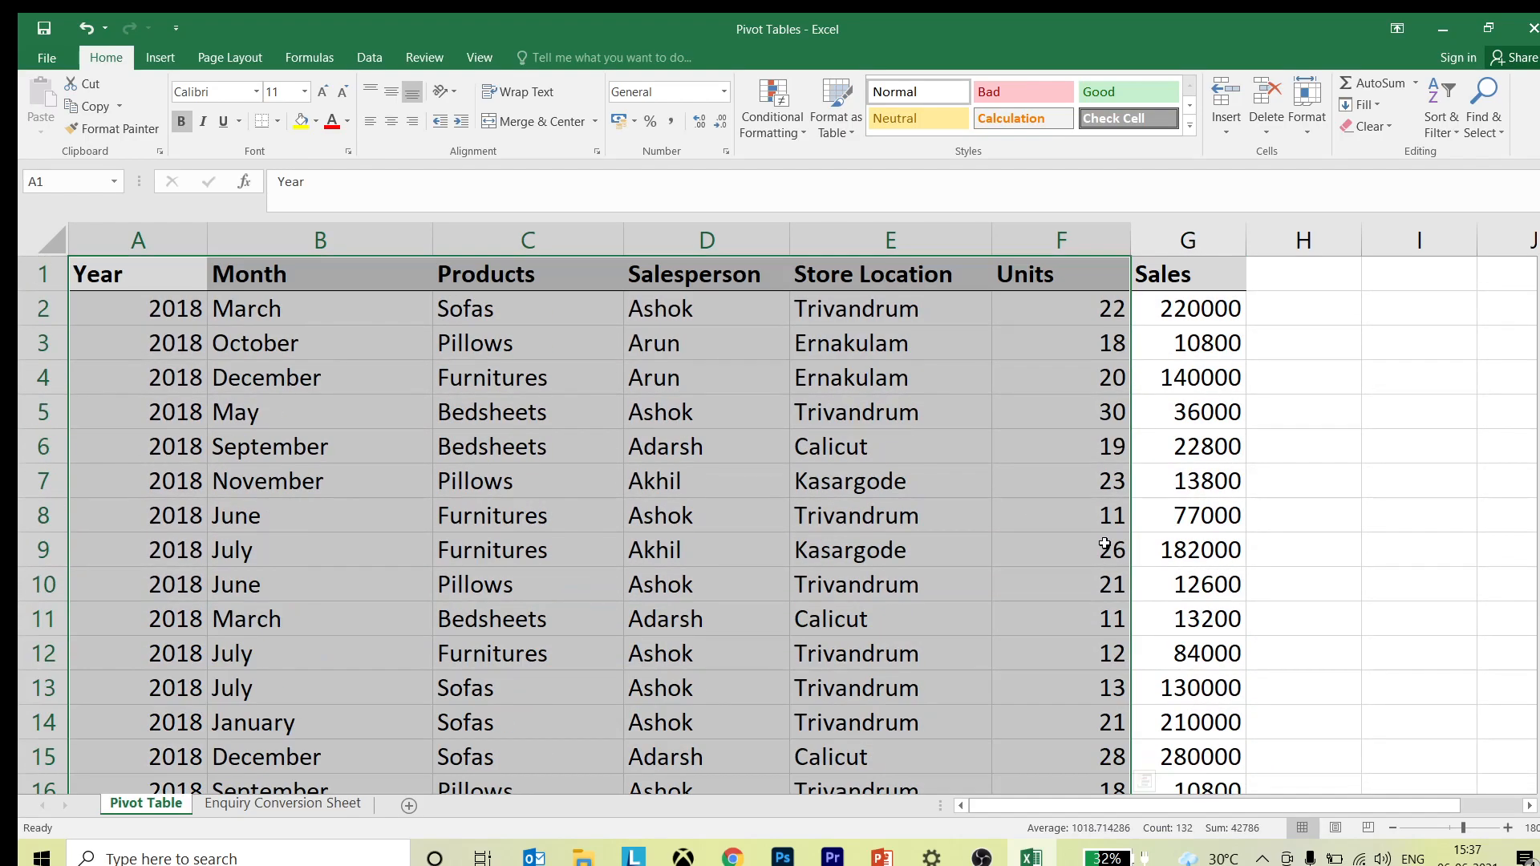
click(646, 359)
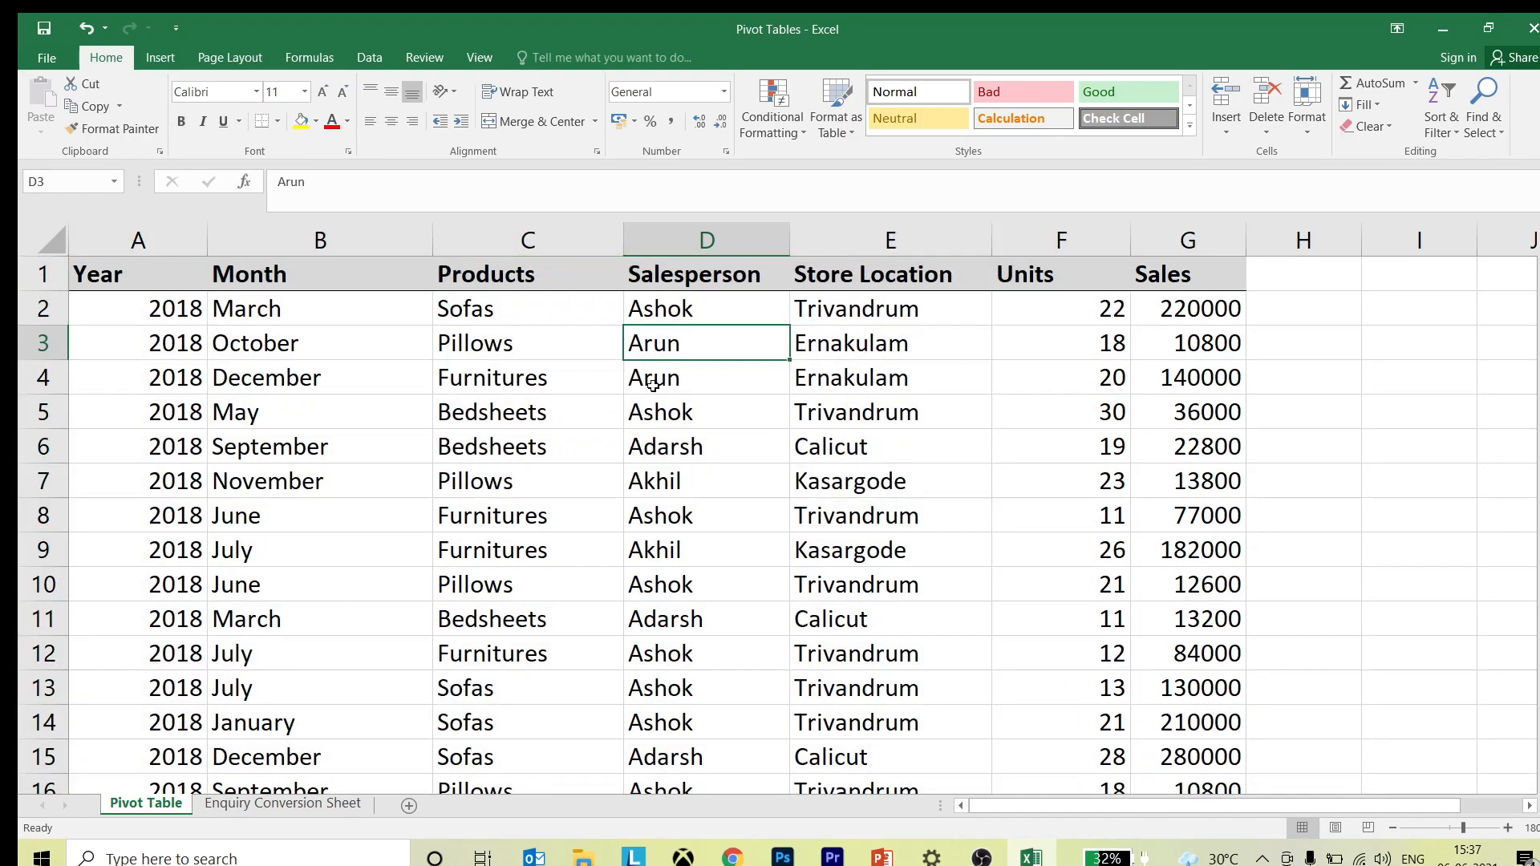
drag(603, 383, 580, 410)
Step: Start creating a PivotTable from cell C6 of the sales data
click(448, 459)
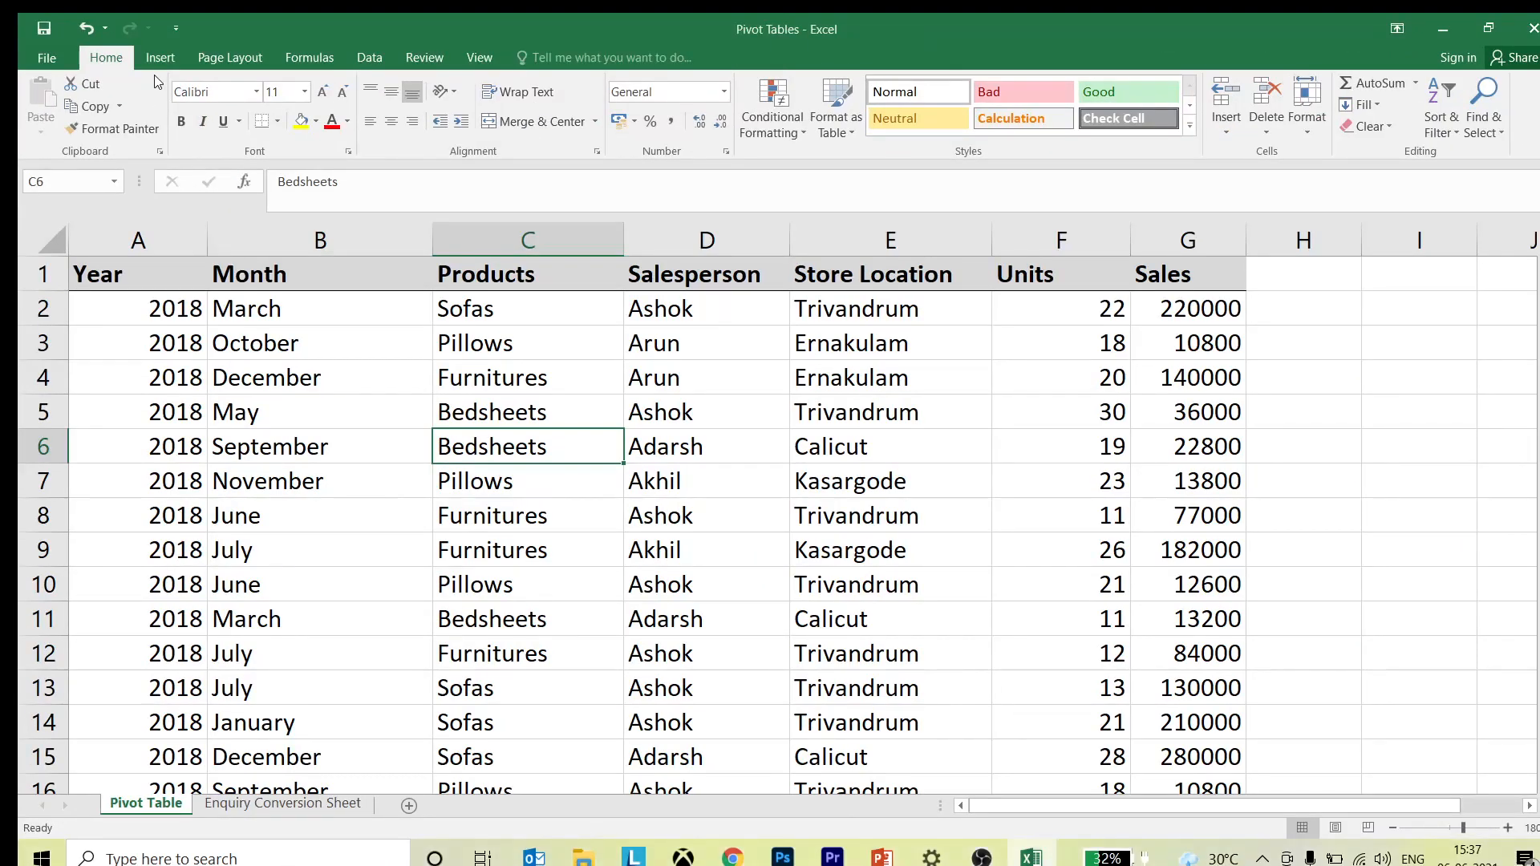
click(175, 94)
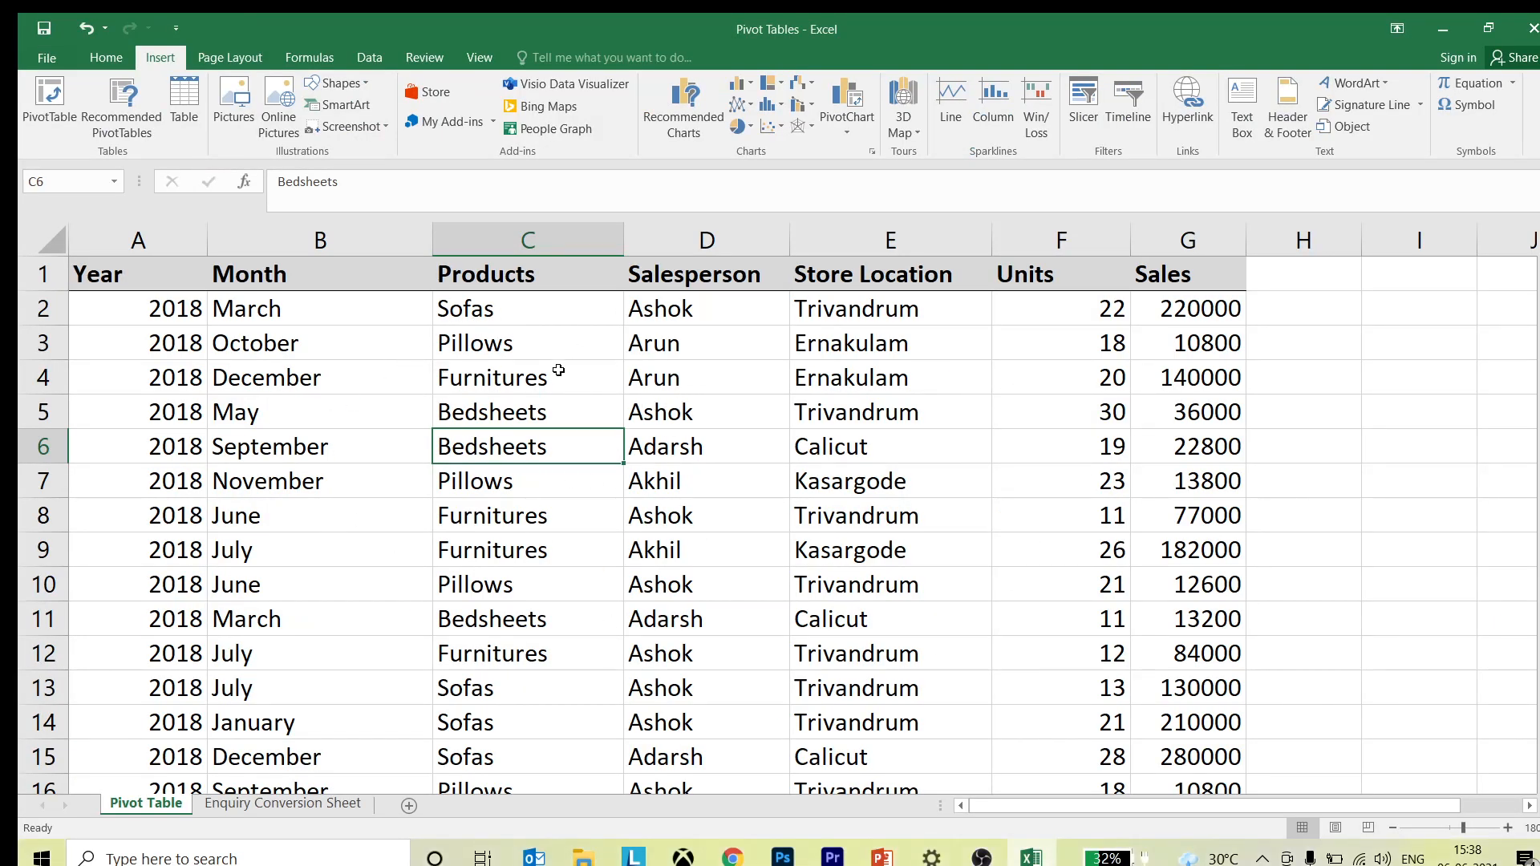
click(38, 110)
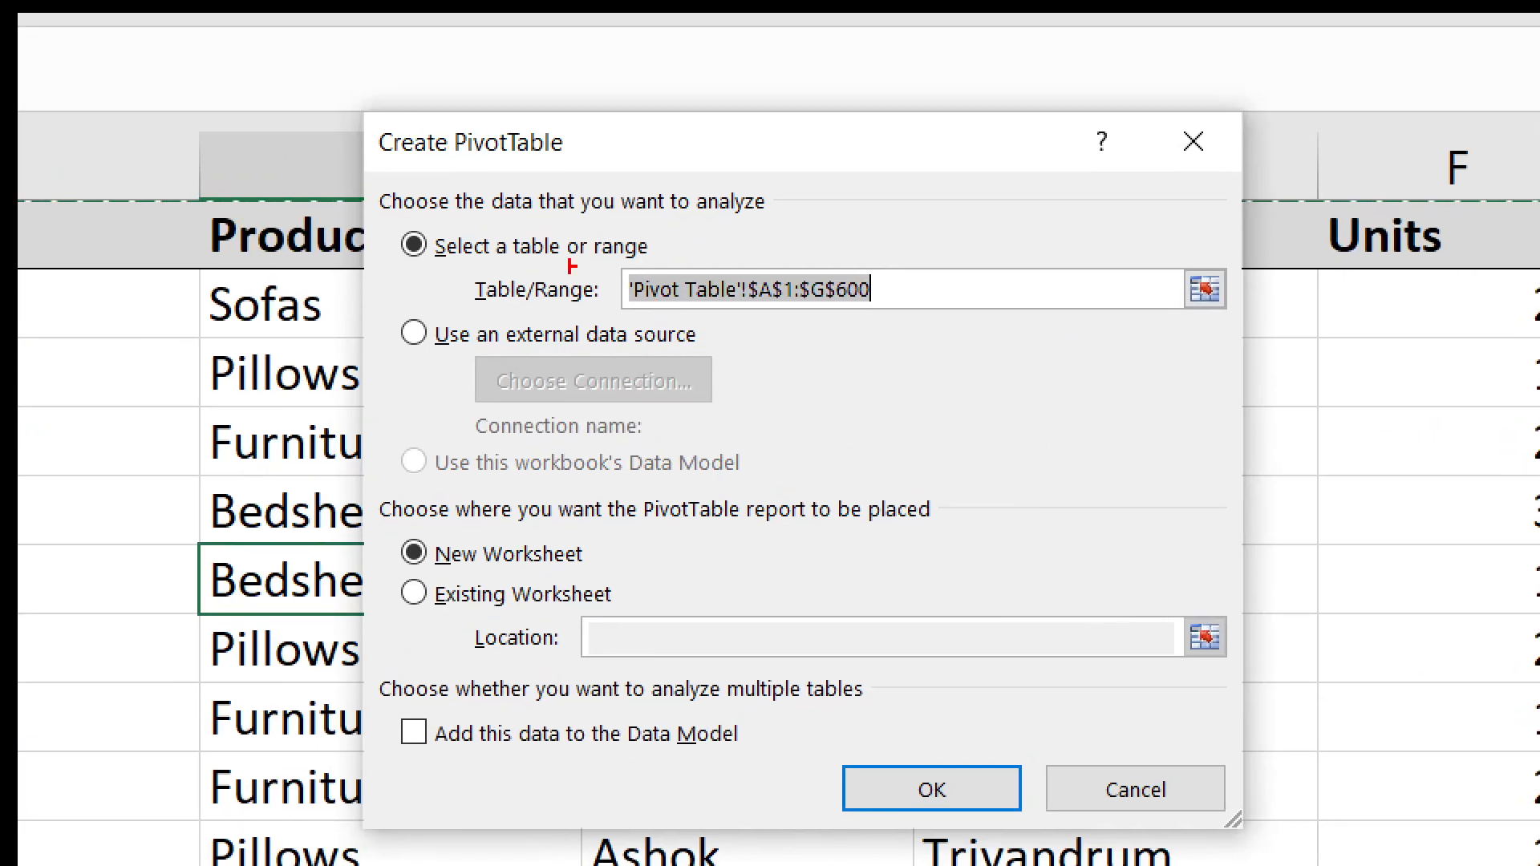
drag(388, 222, 408, 234)
mouse_move(305, 48)
mouse_down()
mouse_move(1539, 865)
mouse_move(1518, 865)
mouse_up()
key(Escape)
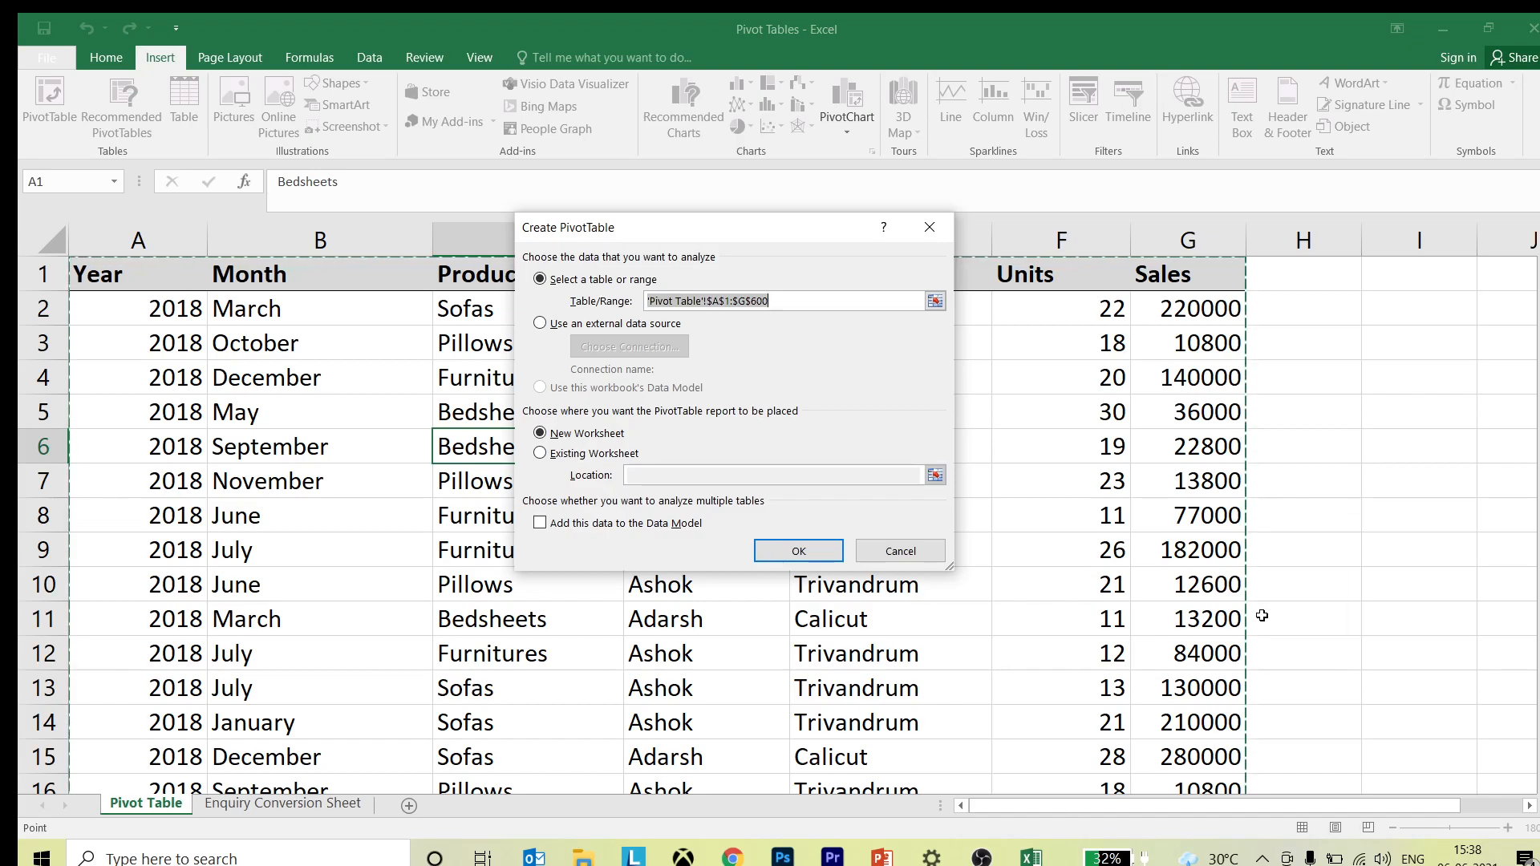
Step: Examine the marked PivotTable source range down to the last row of the sales data
scroll(289, 458, down, 20)
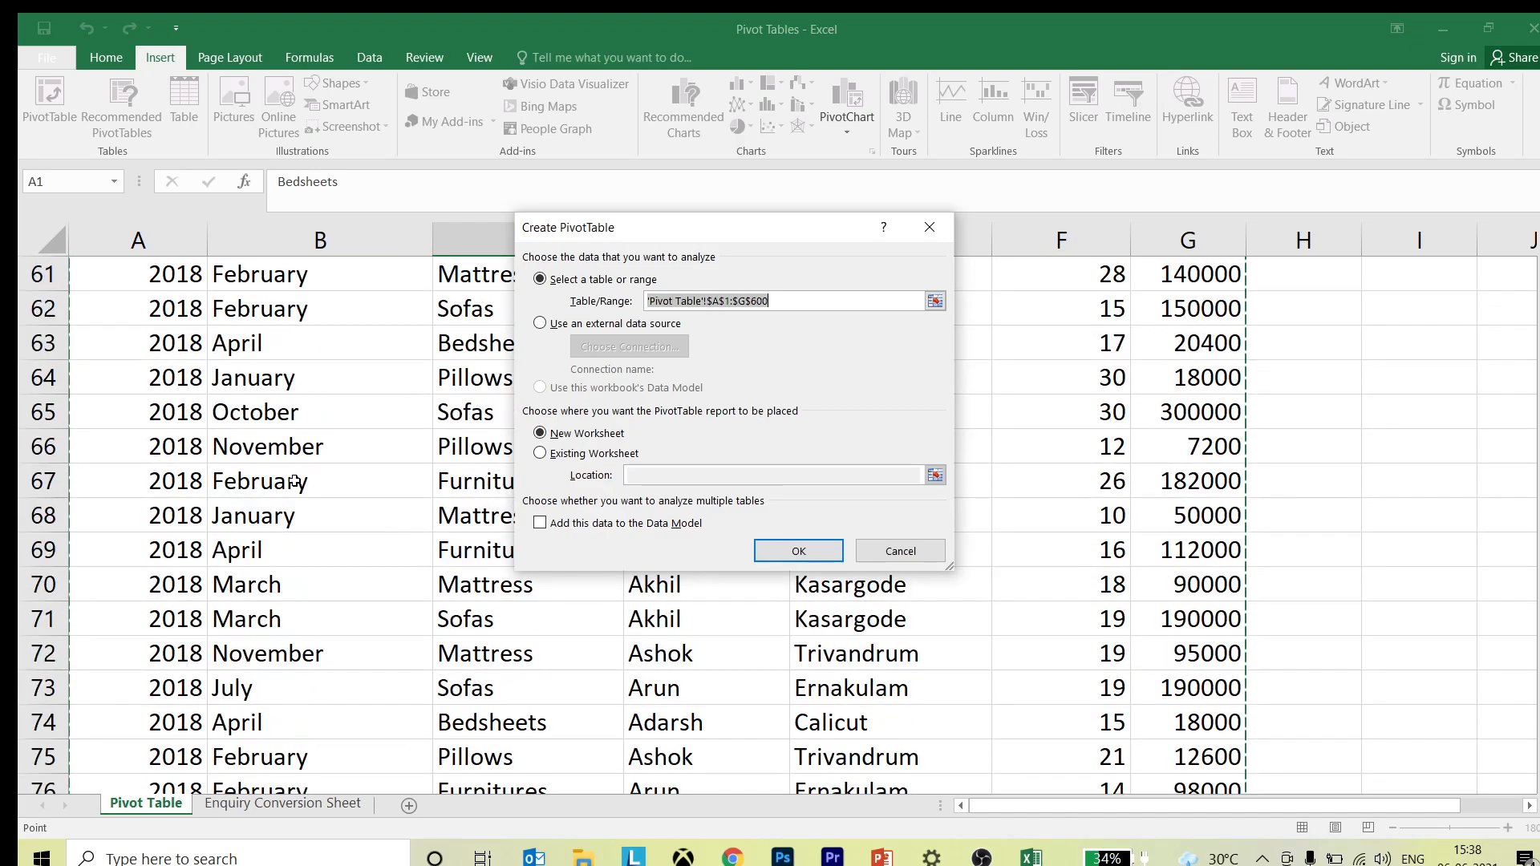
scroll(295, 481, down, 20)
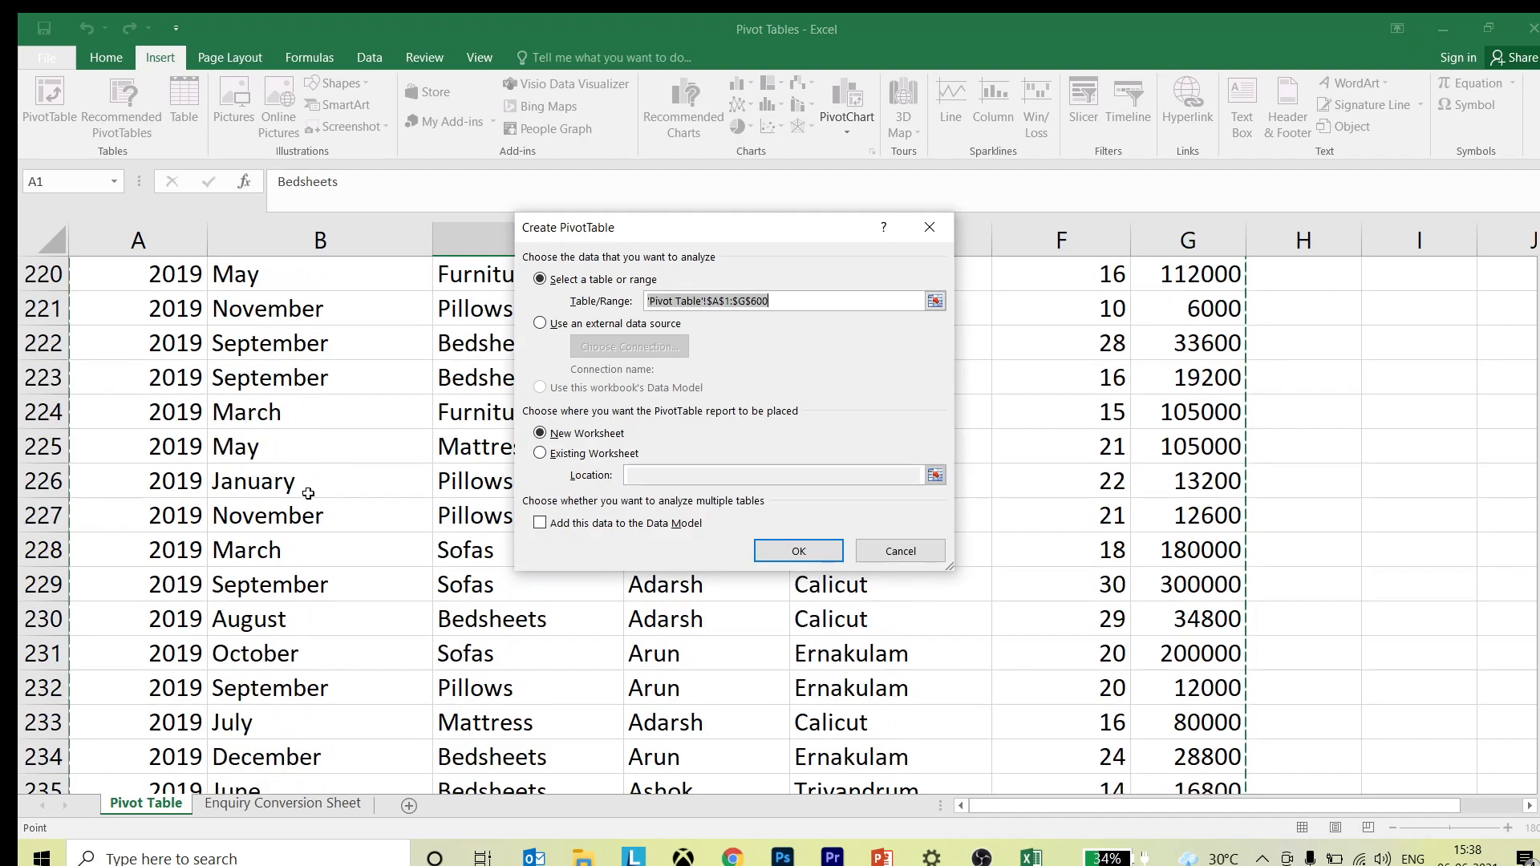
scroll(307, 495, down, 20)
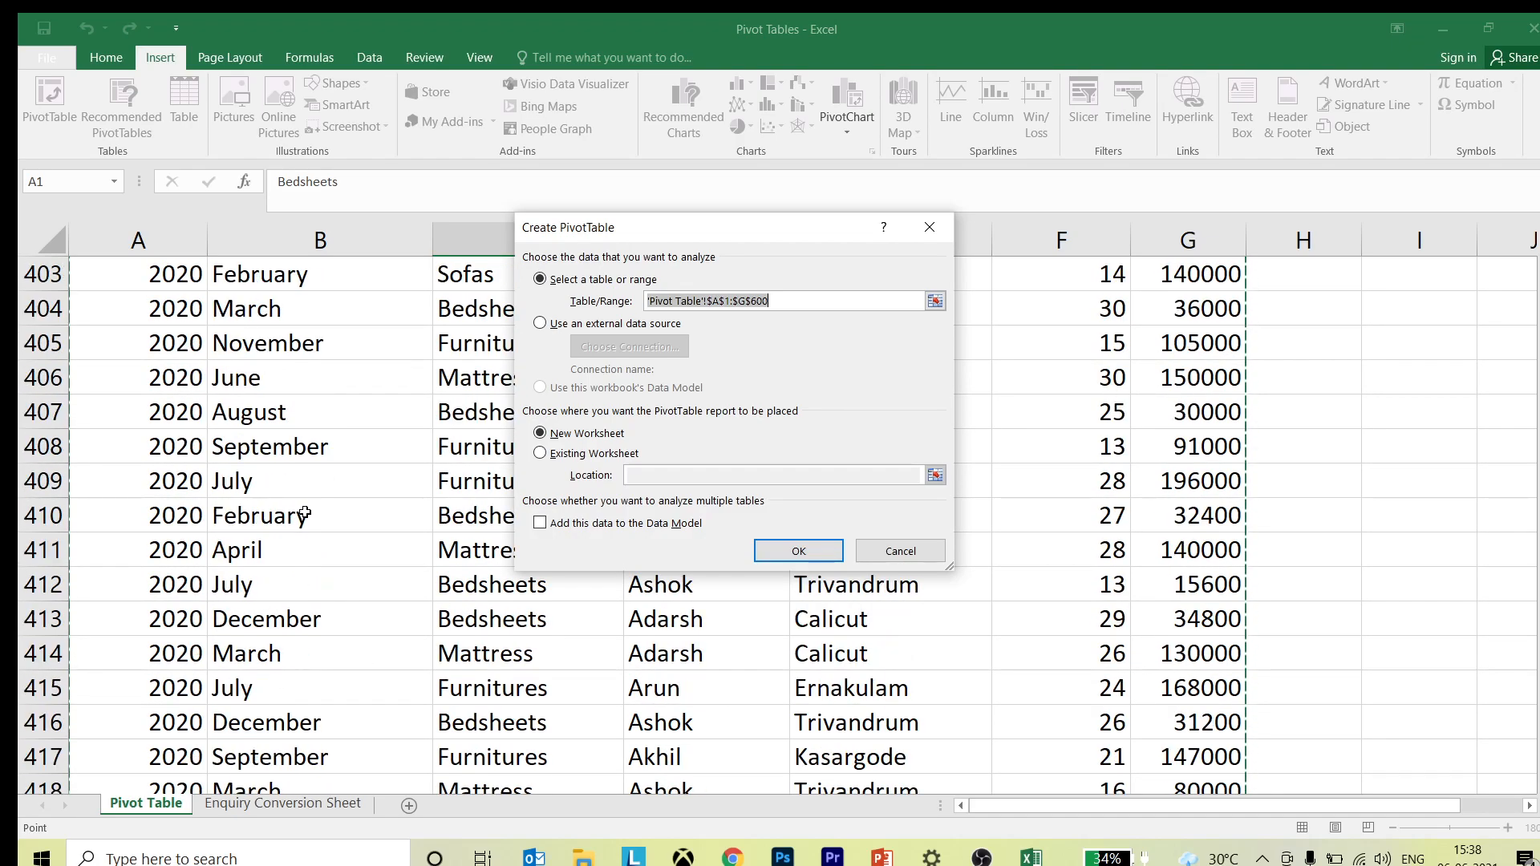
scroll(305, 515, down, 20)
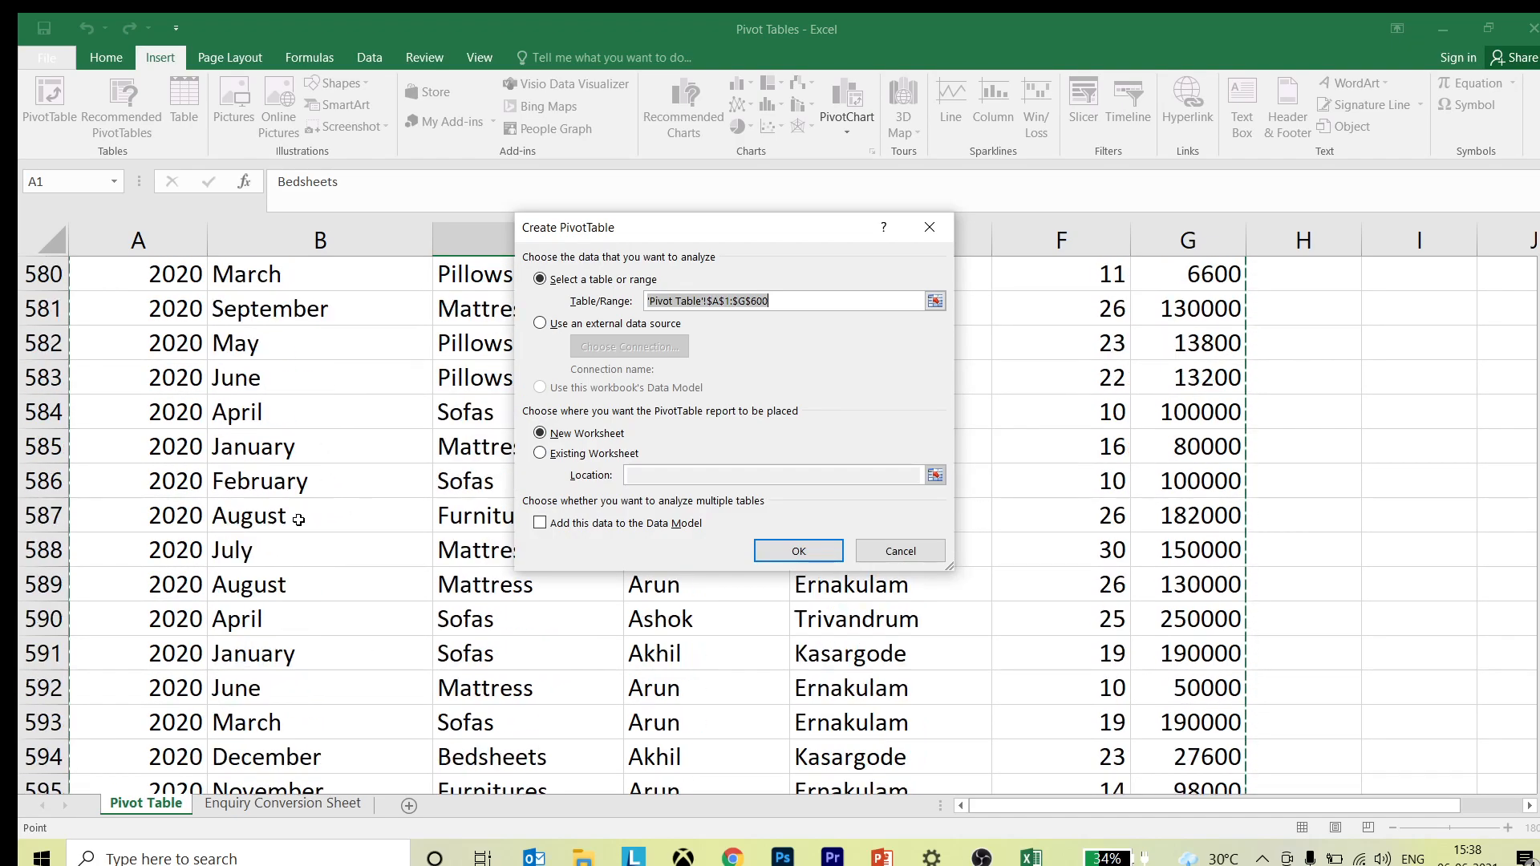
scroll(297, 517, down, 7)
scroll(303, 517, up, 11)
scroll(302, 519, down, 8)
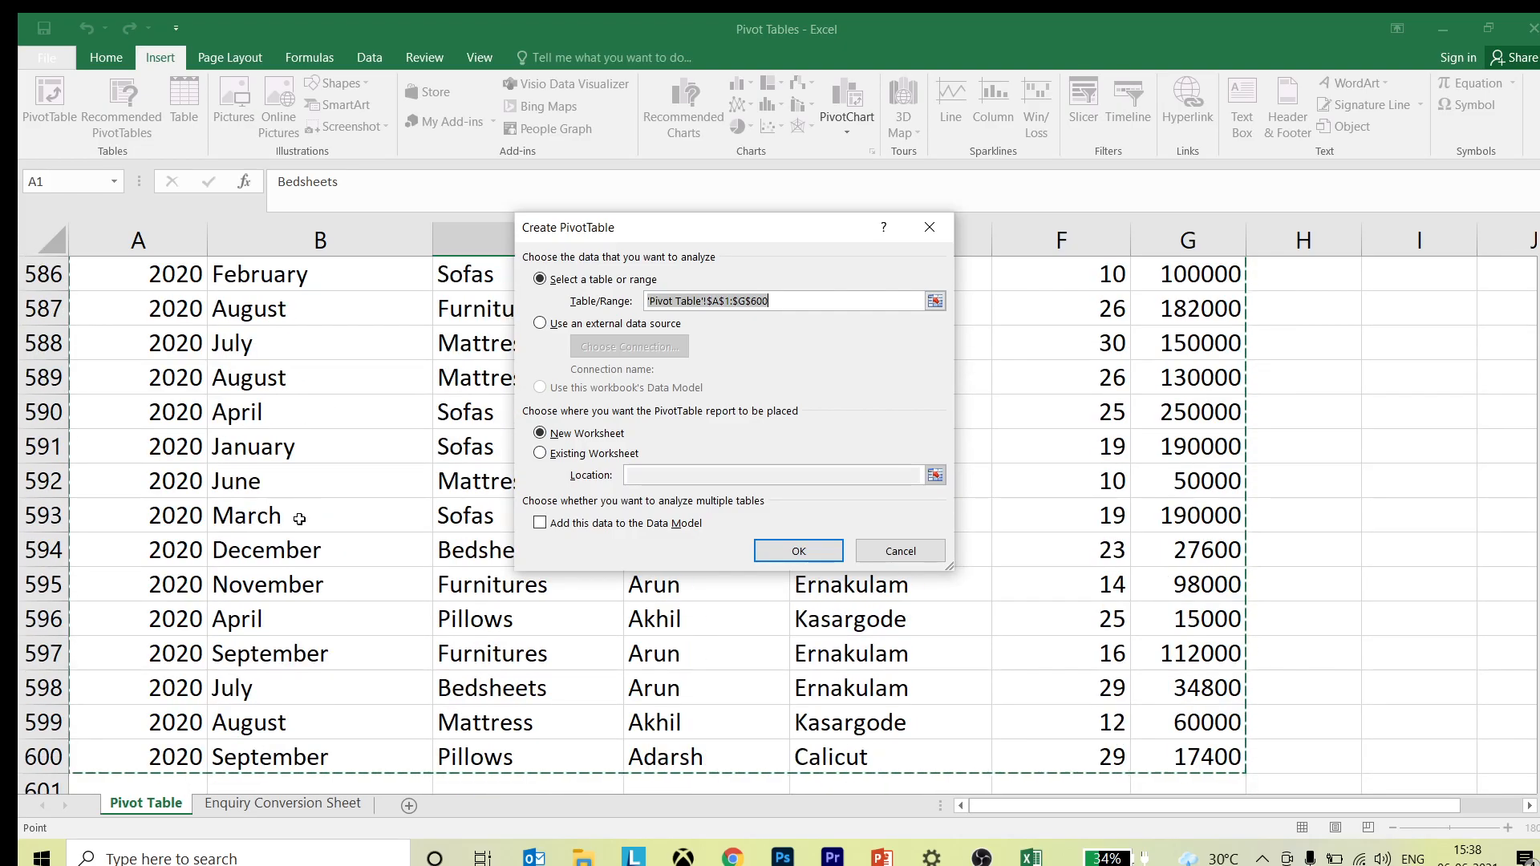
scroll(215, 653, up, 1)
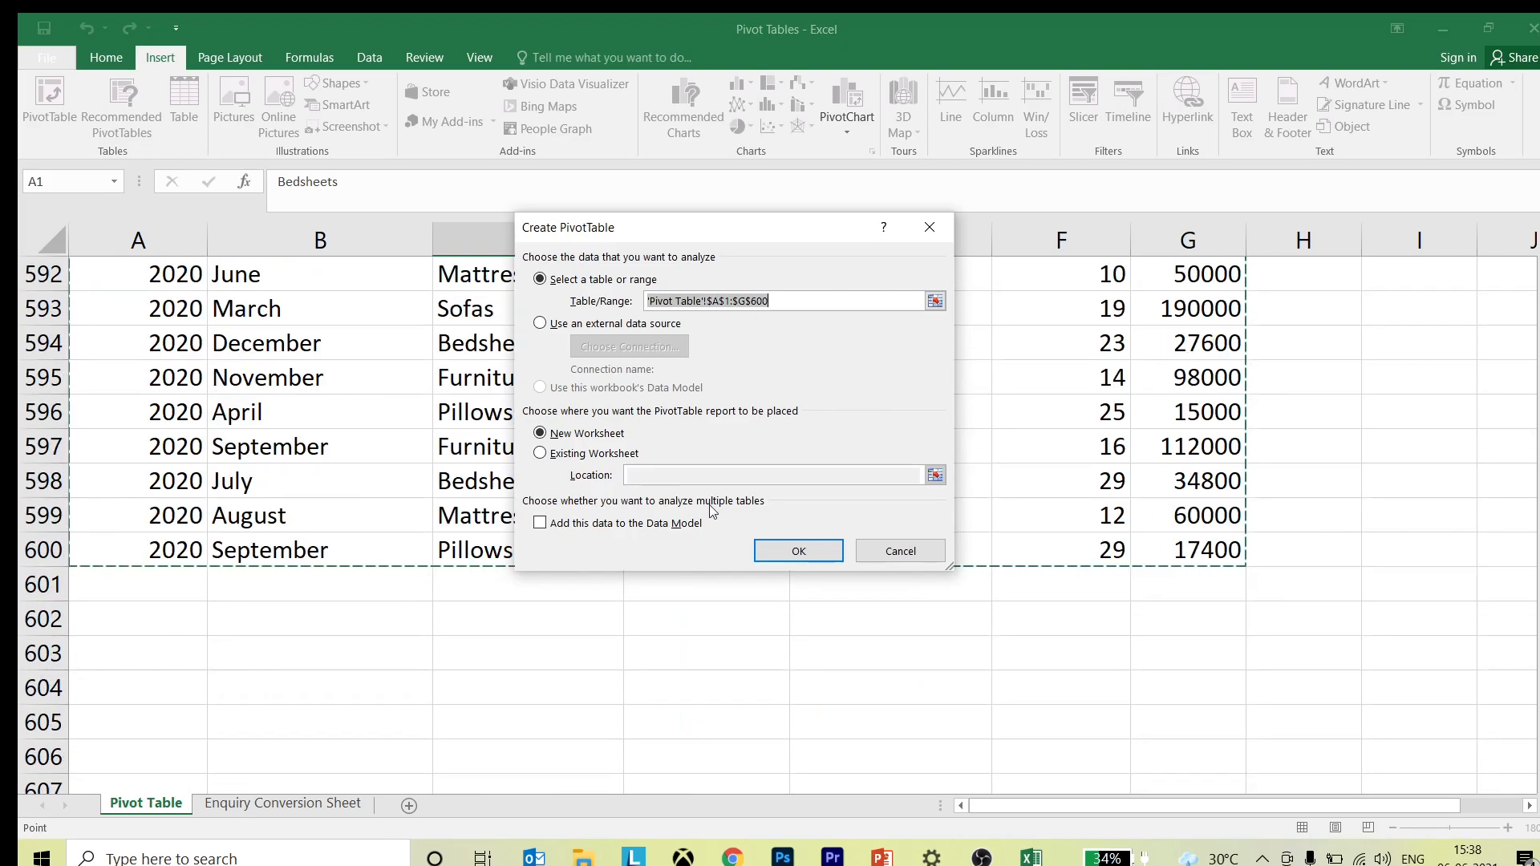
scroll(550, 542, up, 20)
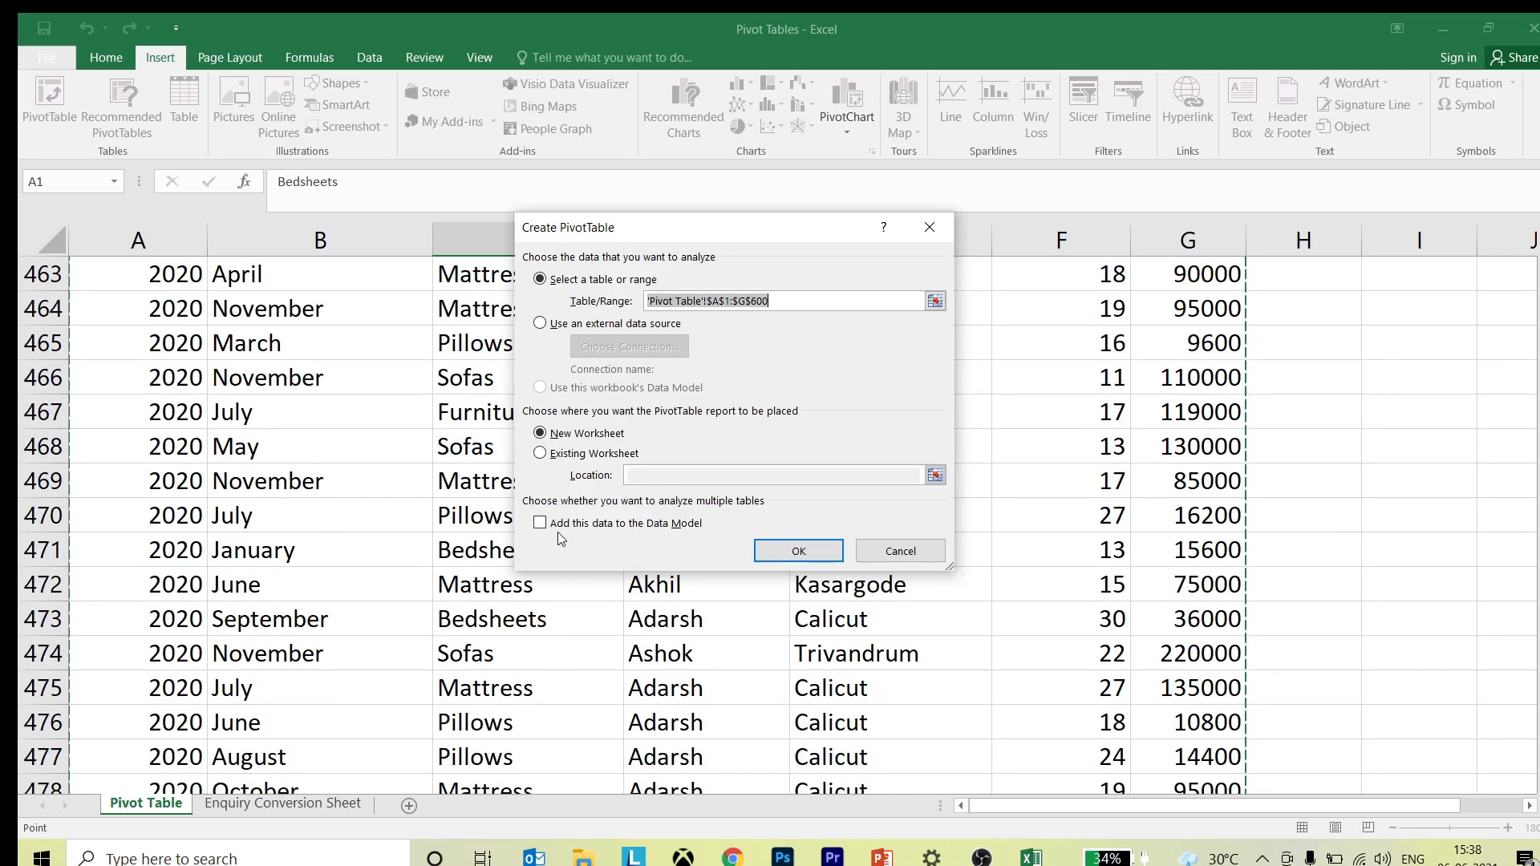
scroll(558, 533, up, 20)
scroll(560, 528, up, 20)
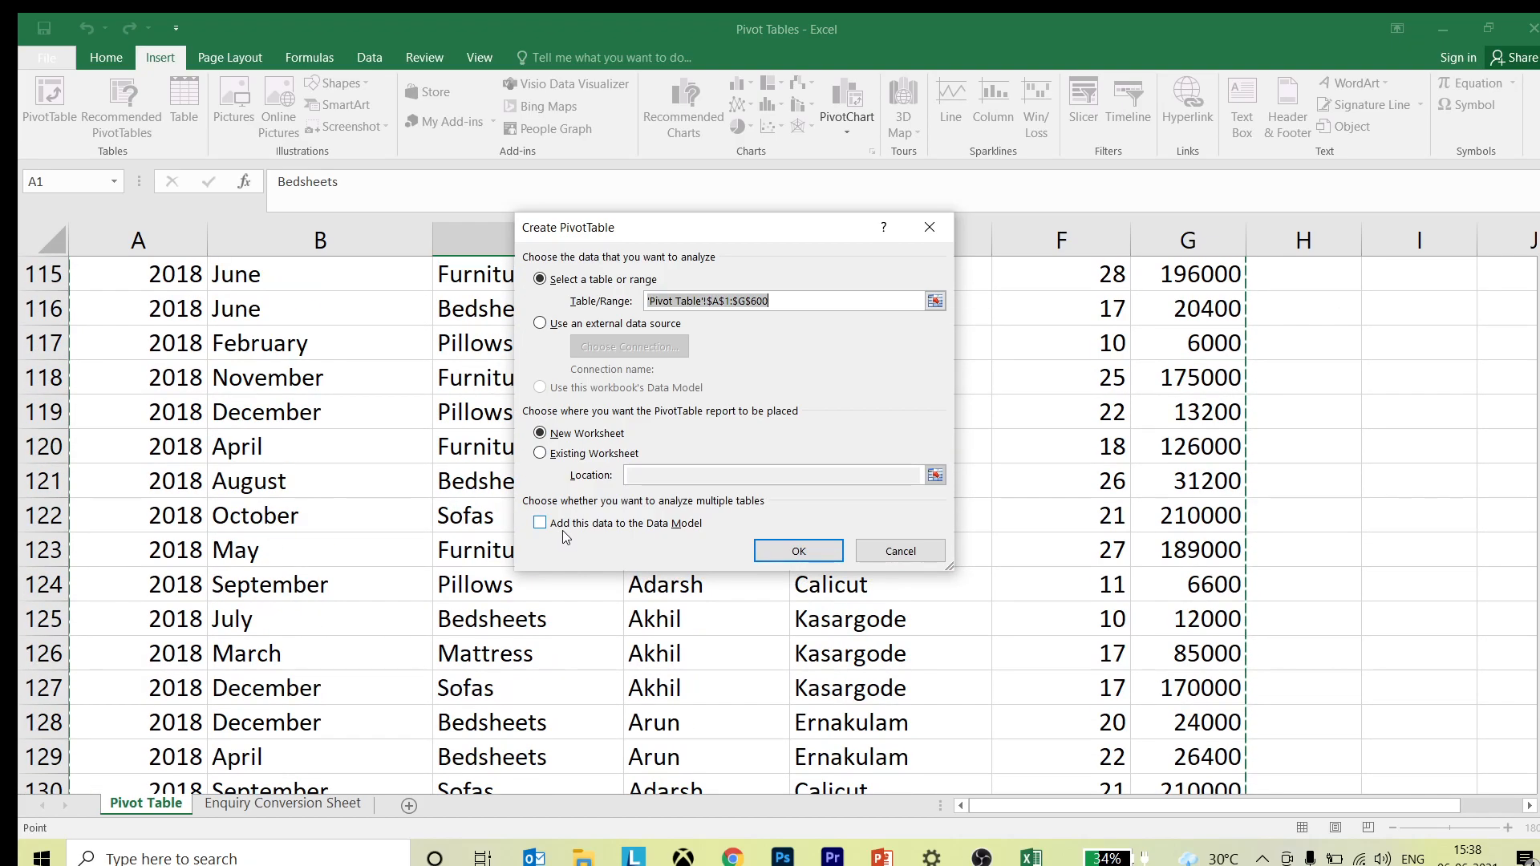
scroll(562, 532, up, 20)
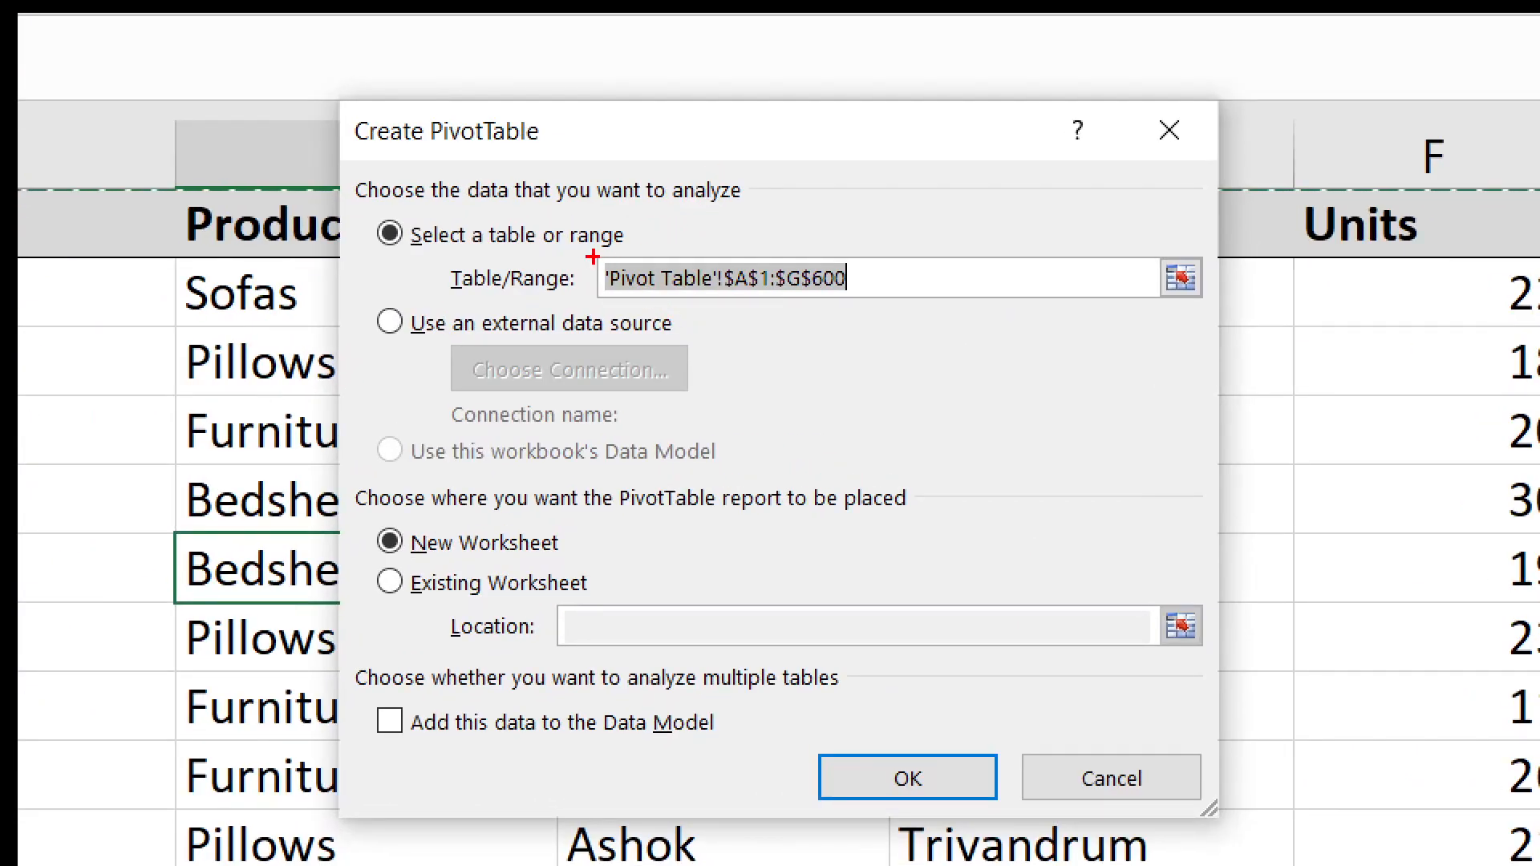
mouse_move(594, 260)
mouse_down()
mouse_move(726, 305)
mouse_move(714, 308)
mouse_move(779, 415)
mouse_up()
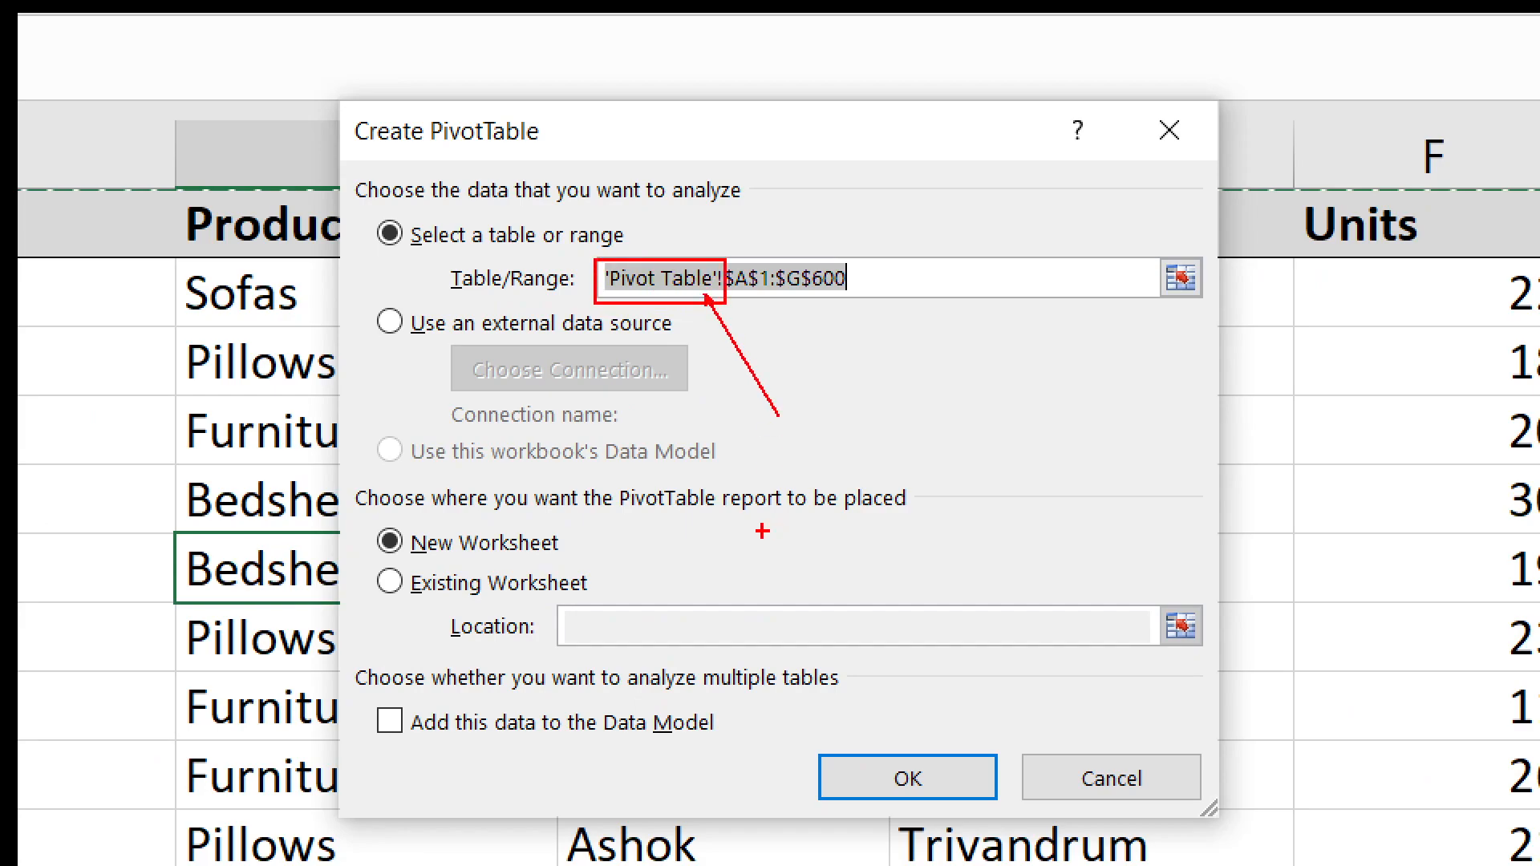
key(Escape)
key(ctrl+1)
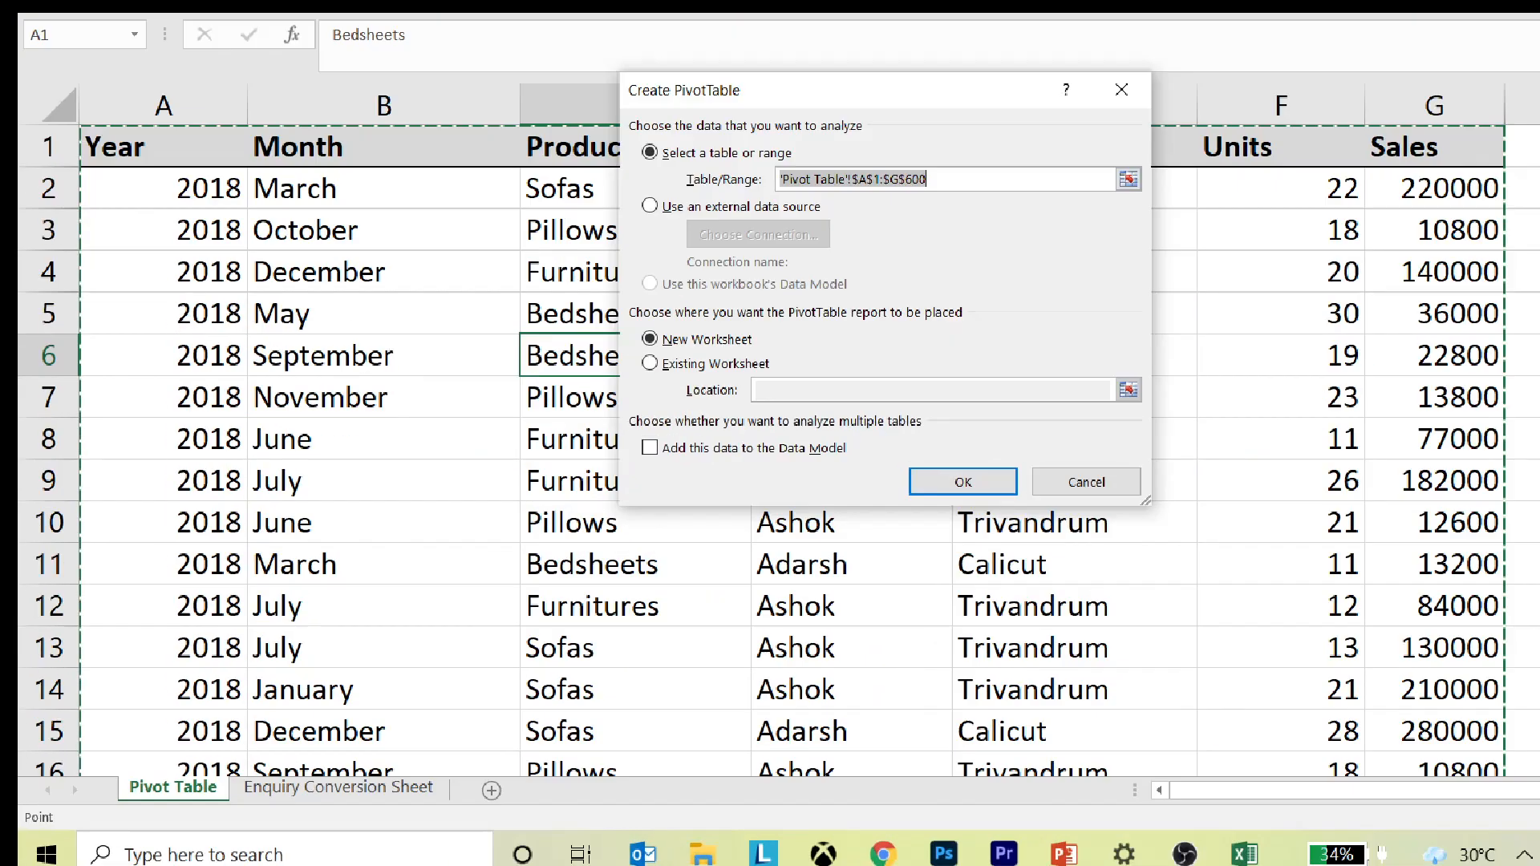
drag(92, 775, 380, 836)
drag(303, 756, 393, 864)
key(Escape)
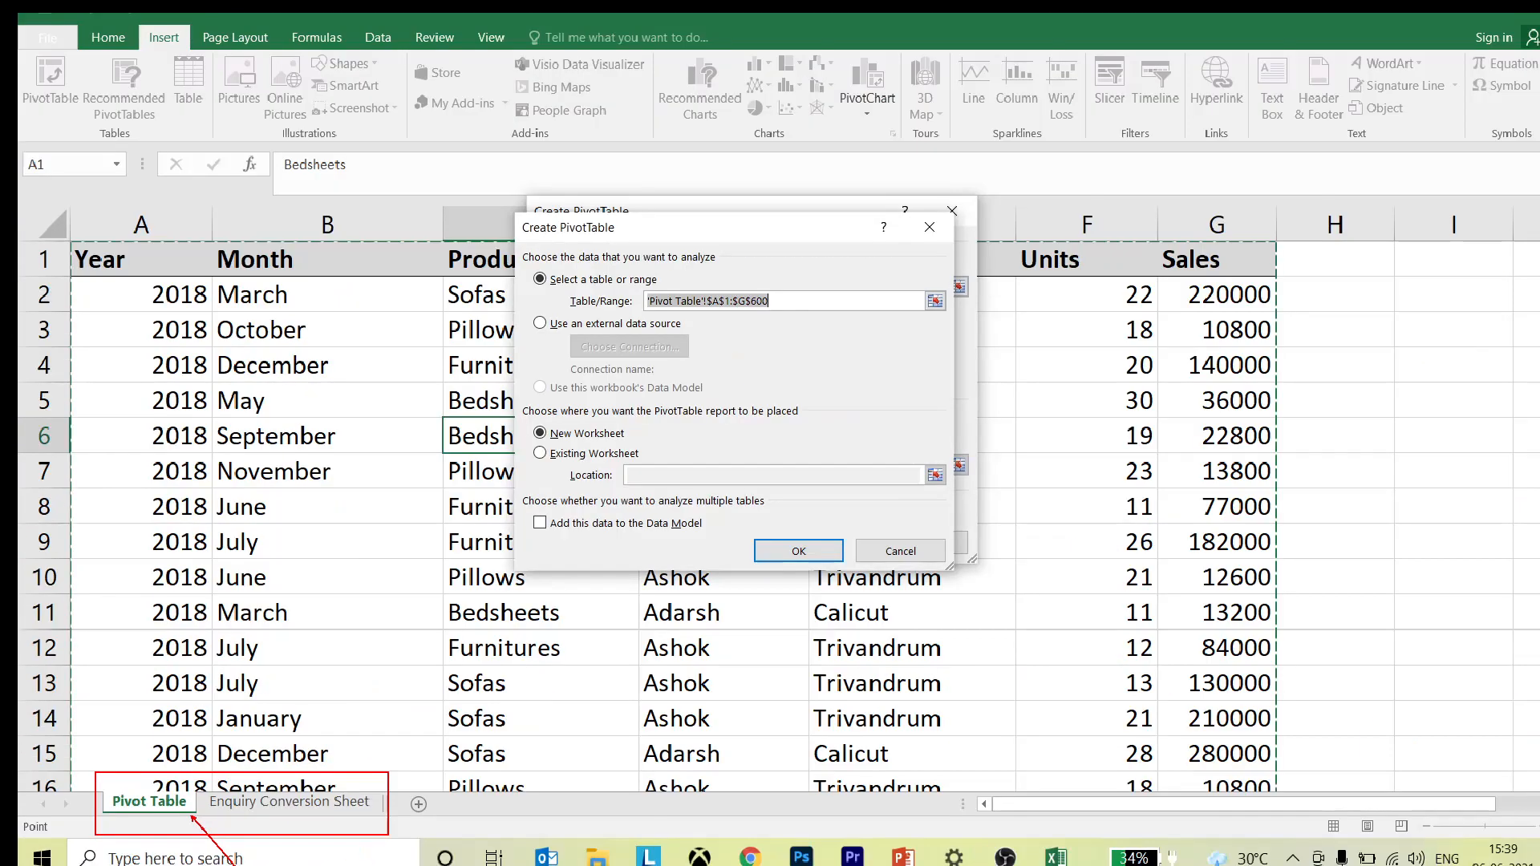
key(ctrl+1)
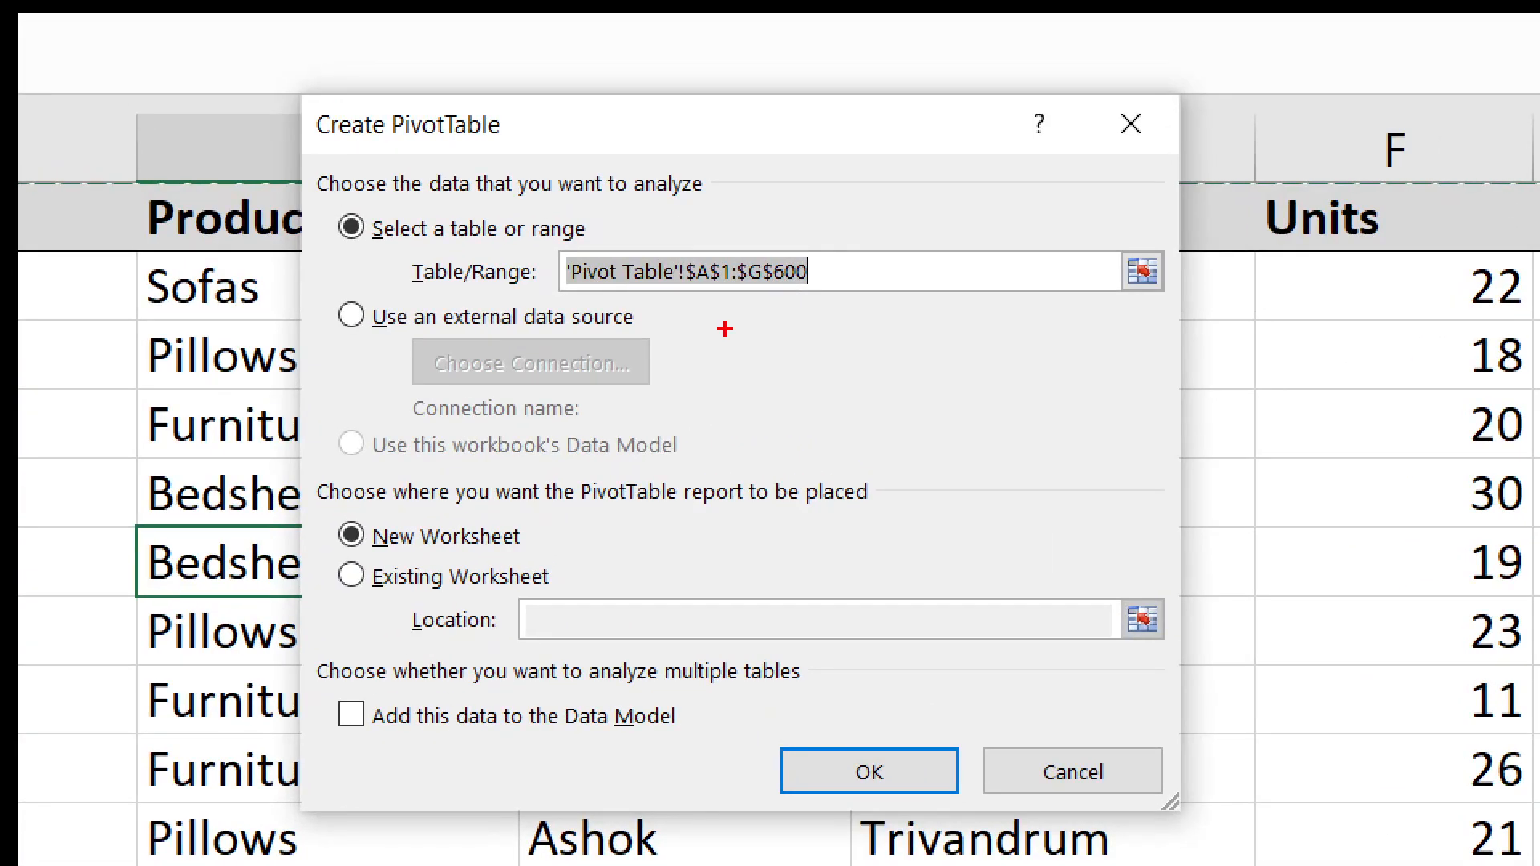
mouse_move(671, 248)
mouse_down()
mouse_move(741, 291)
mouse_move(826, 307)
mouse_up()
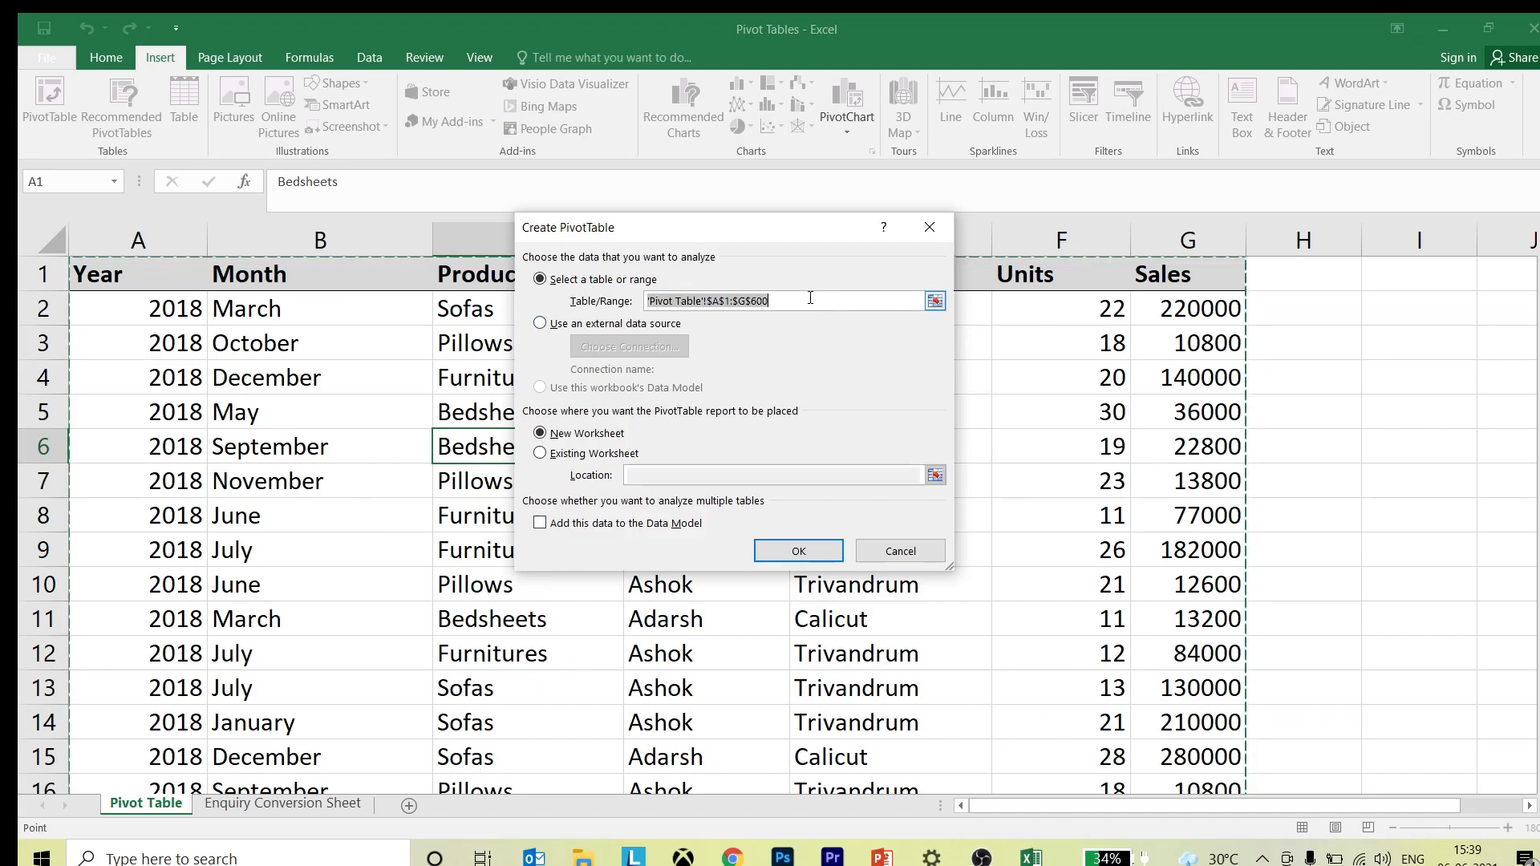
Step: Clear the PivotTable source range and reselect the whole data block from cell A1 as 'Pivot Table'!$A$1:$G$600
drag(794, 303, 638, 292)
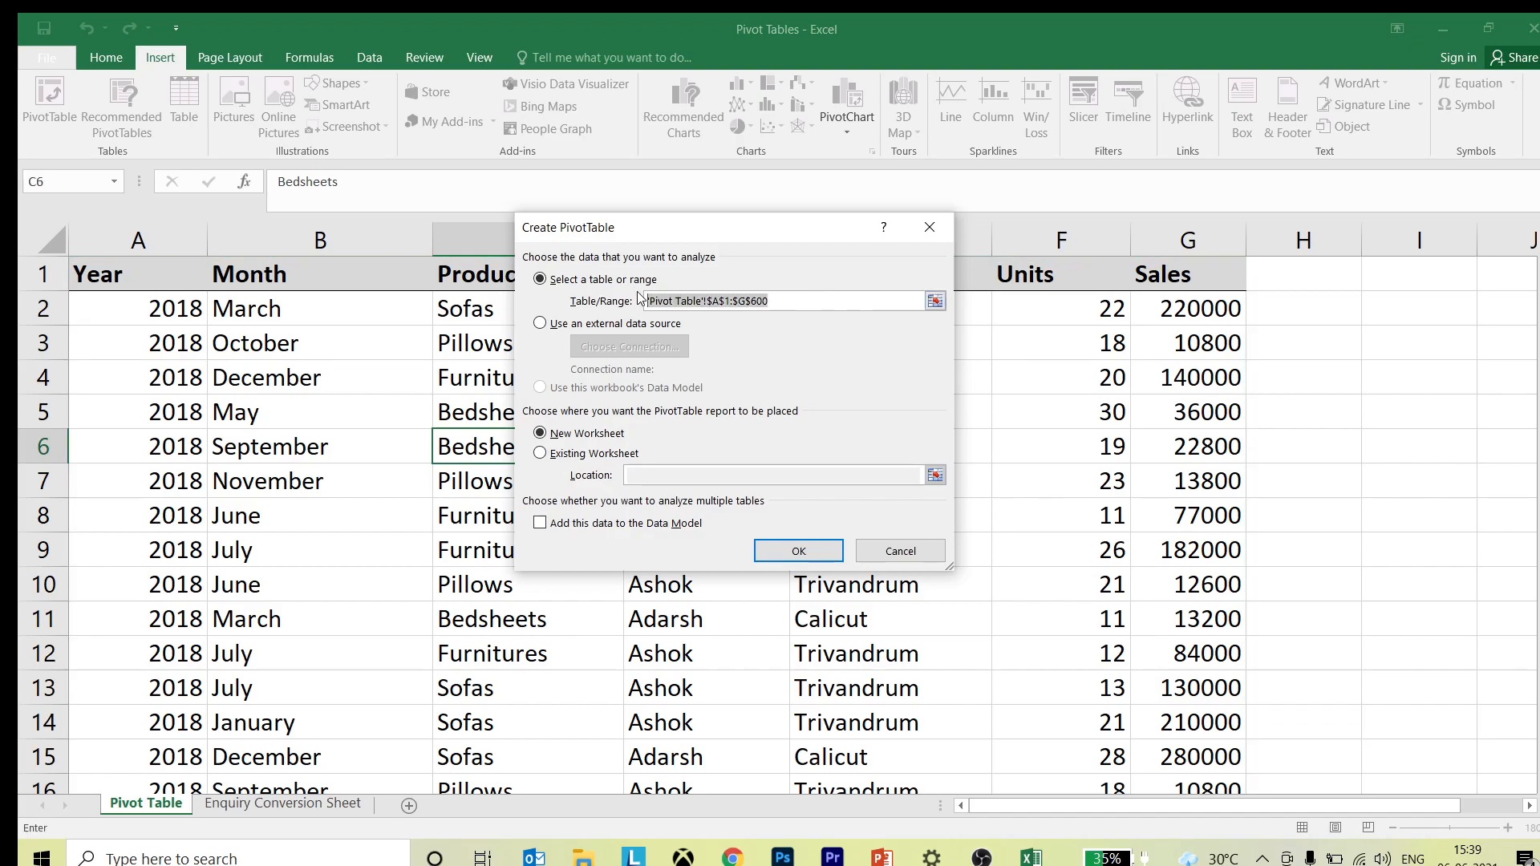
key(BackSpace)
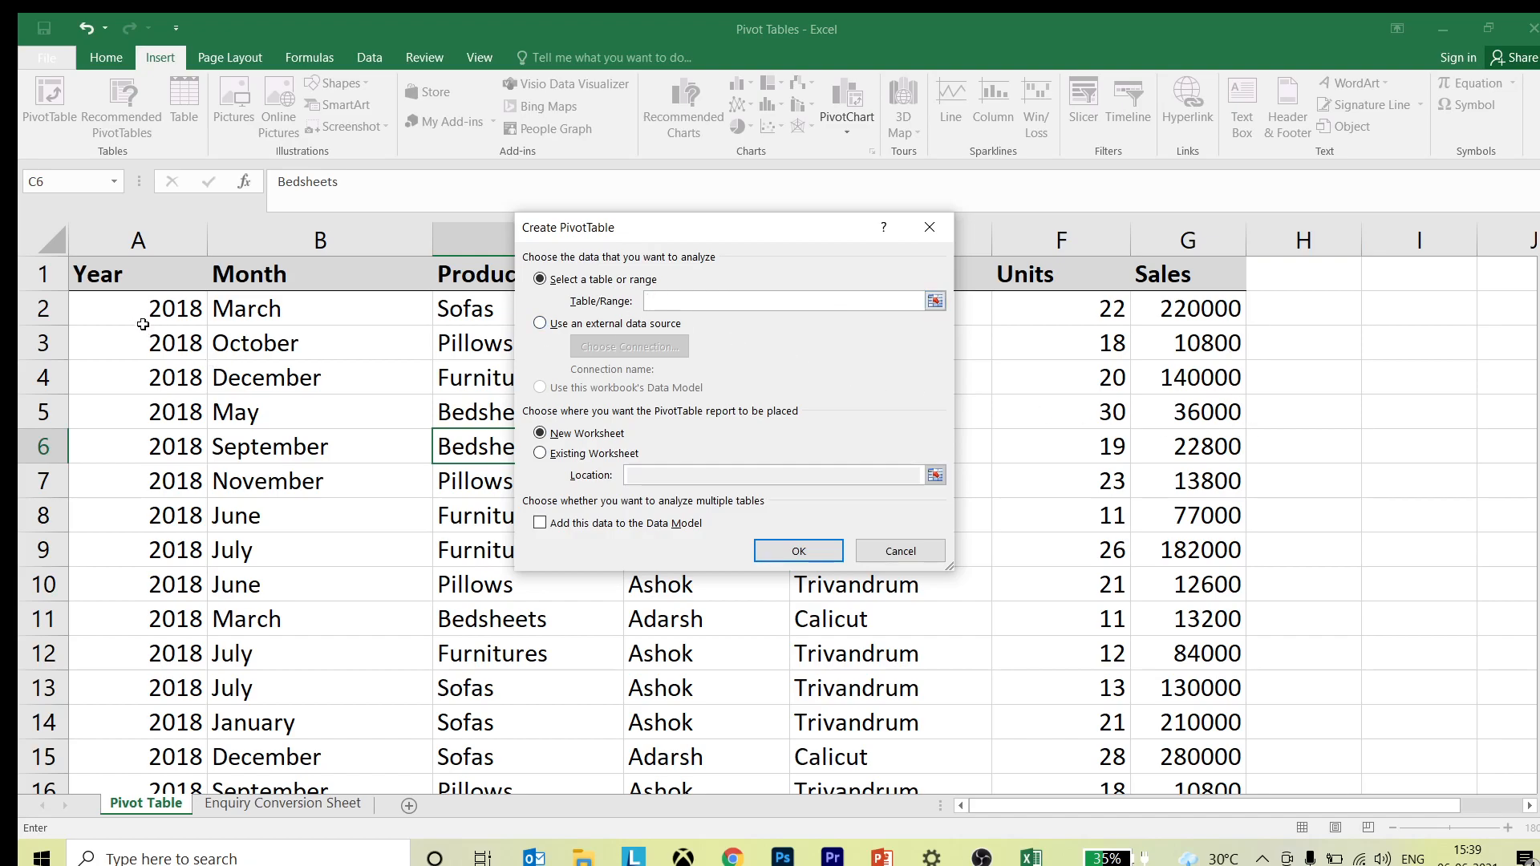
click(109, 275)
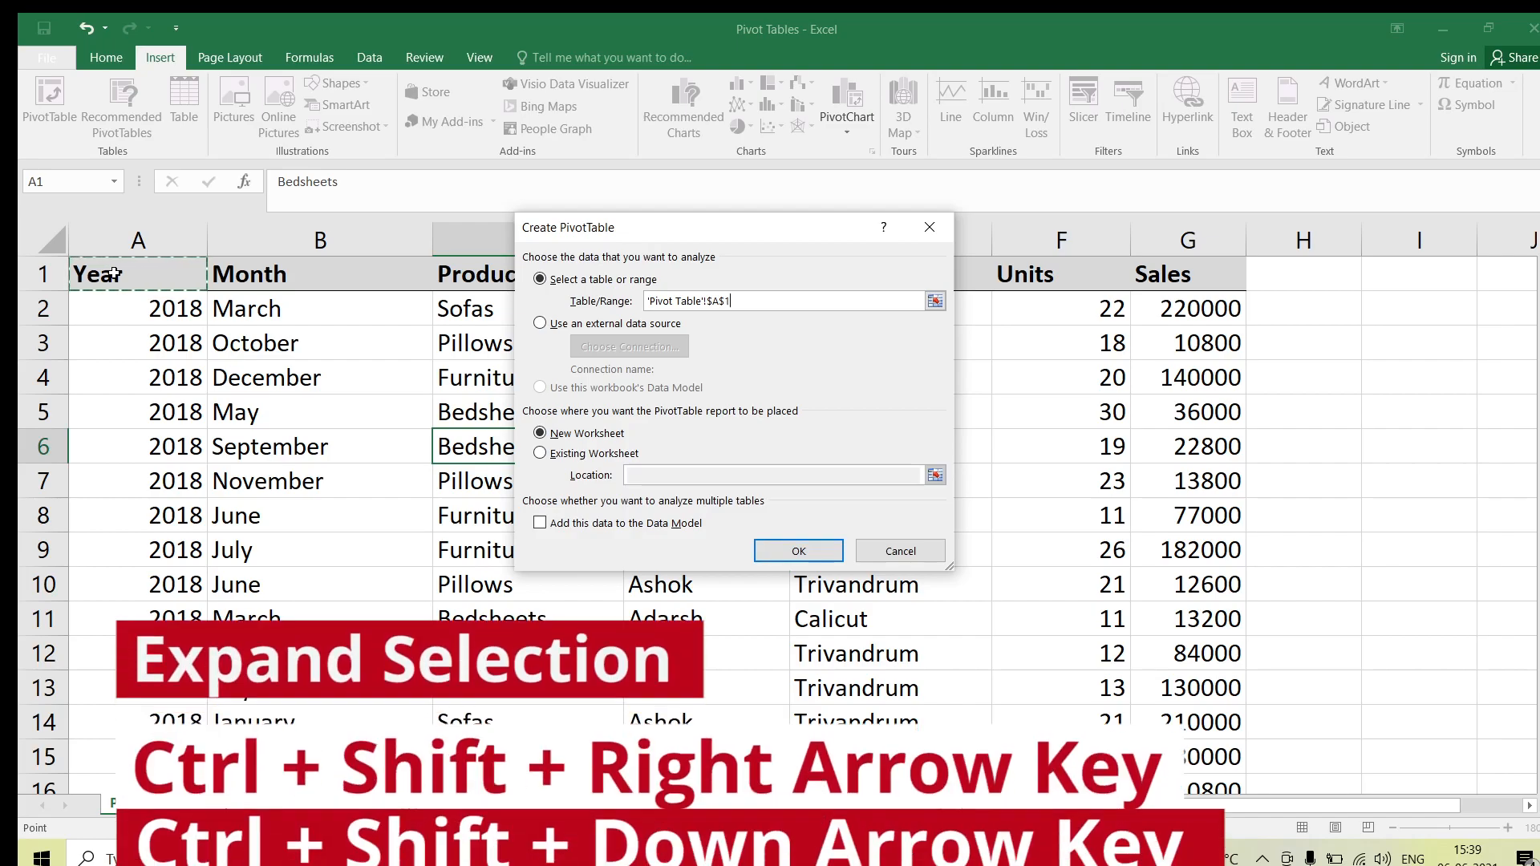
key(ctrl+shift+Right)
key(ctrl+shift+Down)
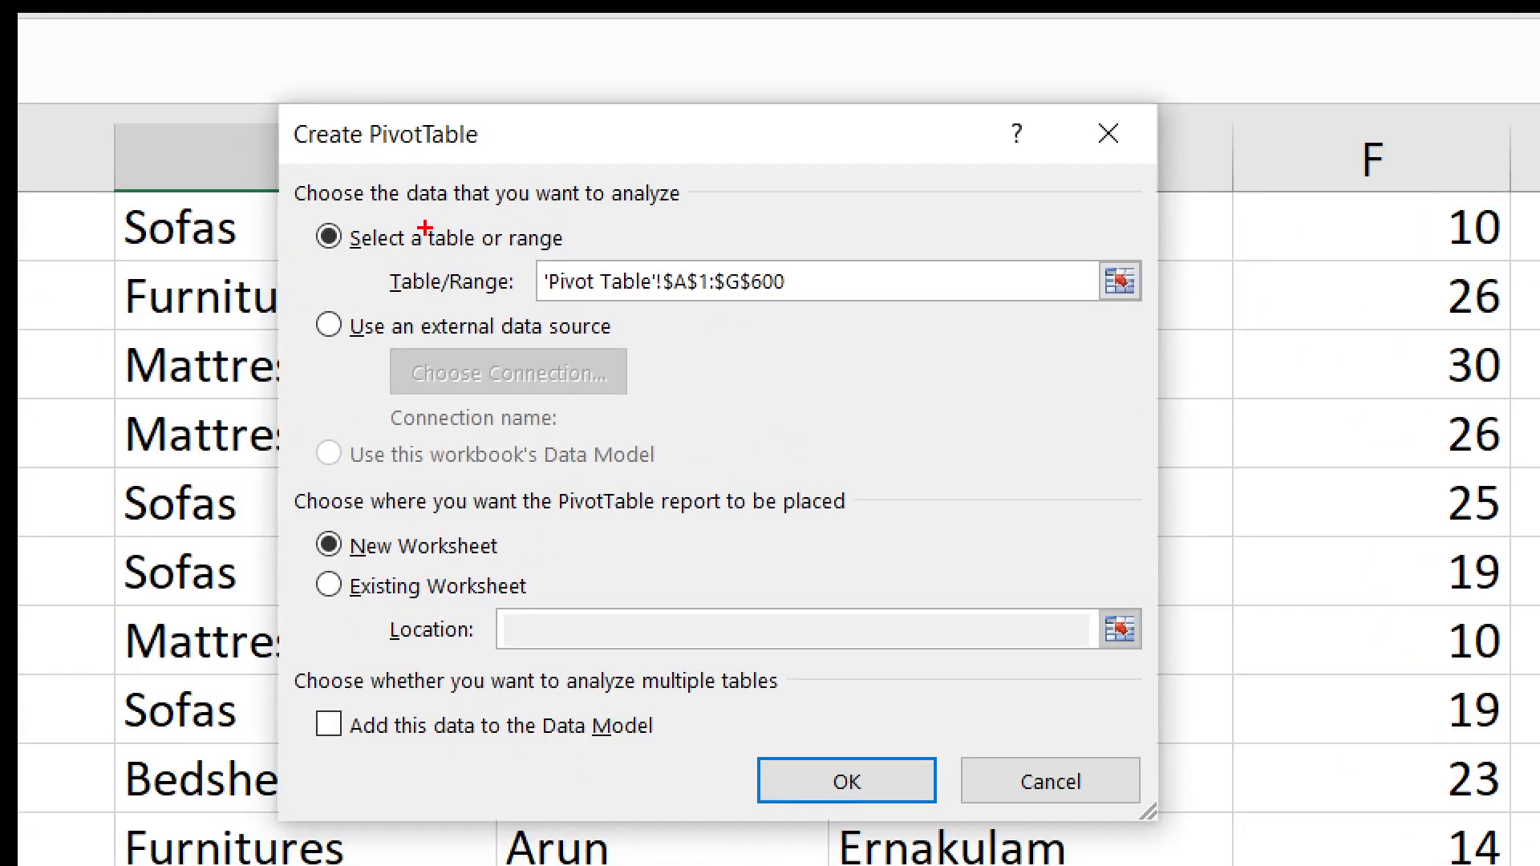
mouse_move(463, 223)
mouse_down()
mouse_move(636, 303)
mouse_move(825, 325)
mouse_up()
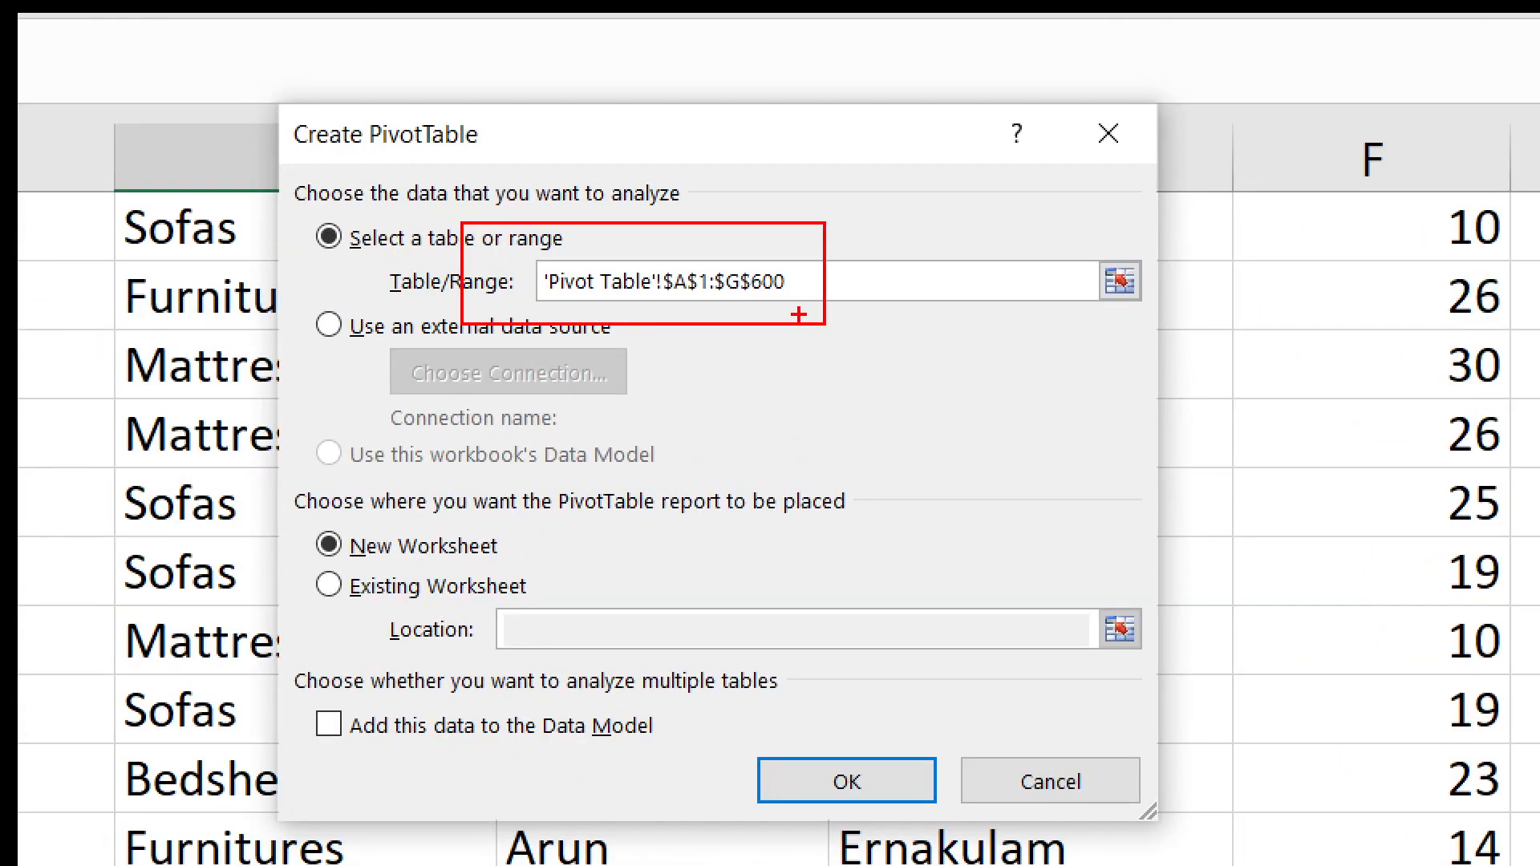
drag(804, 325, 954, 585)
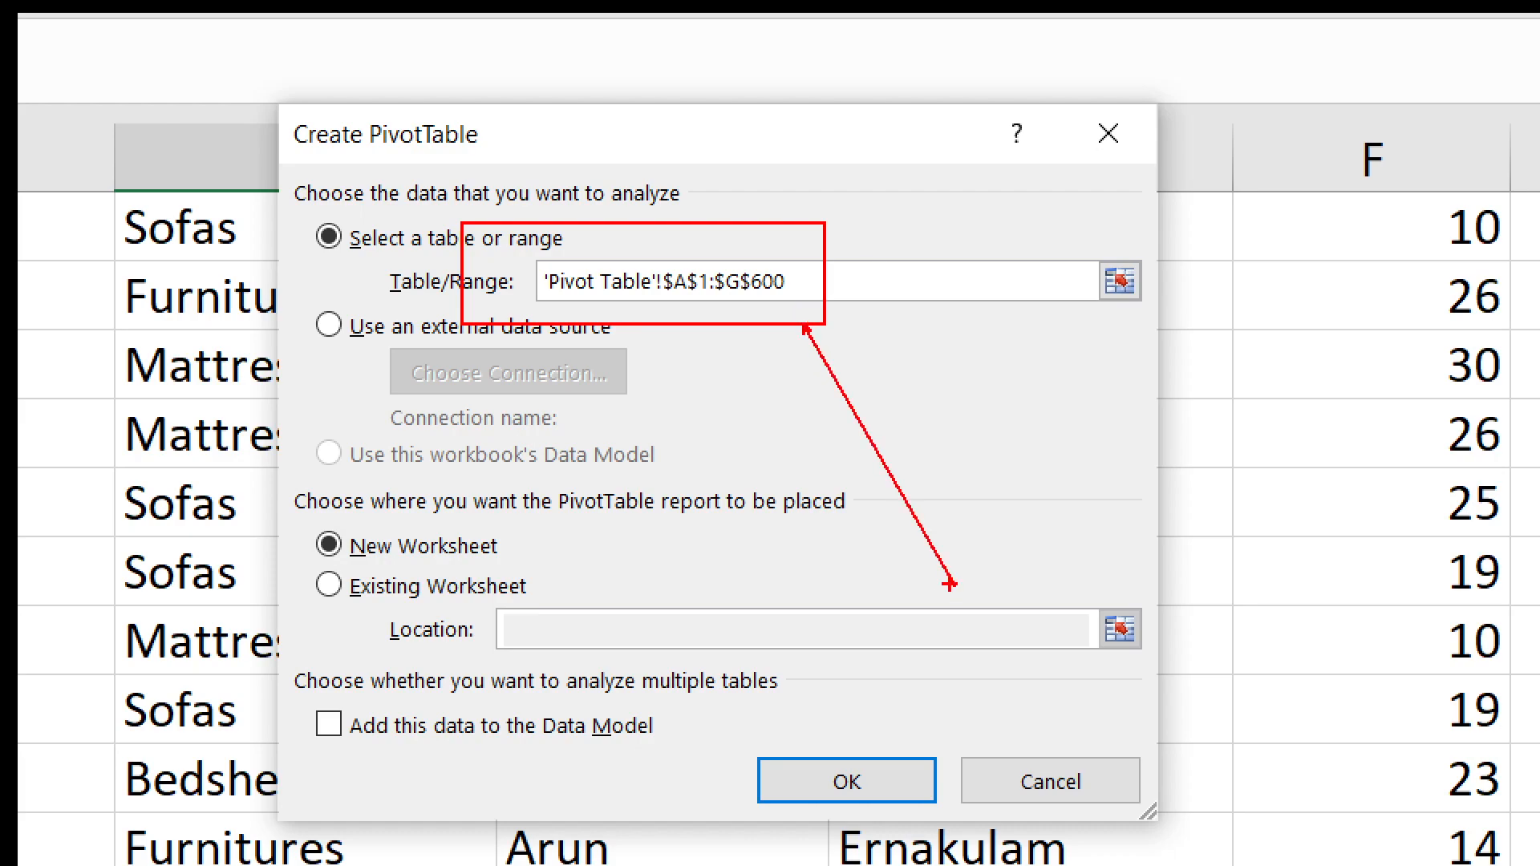
key(Escape)
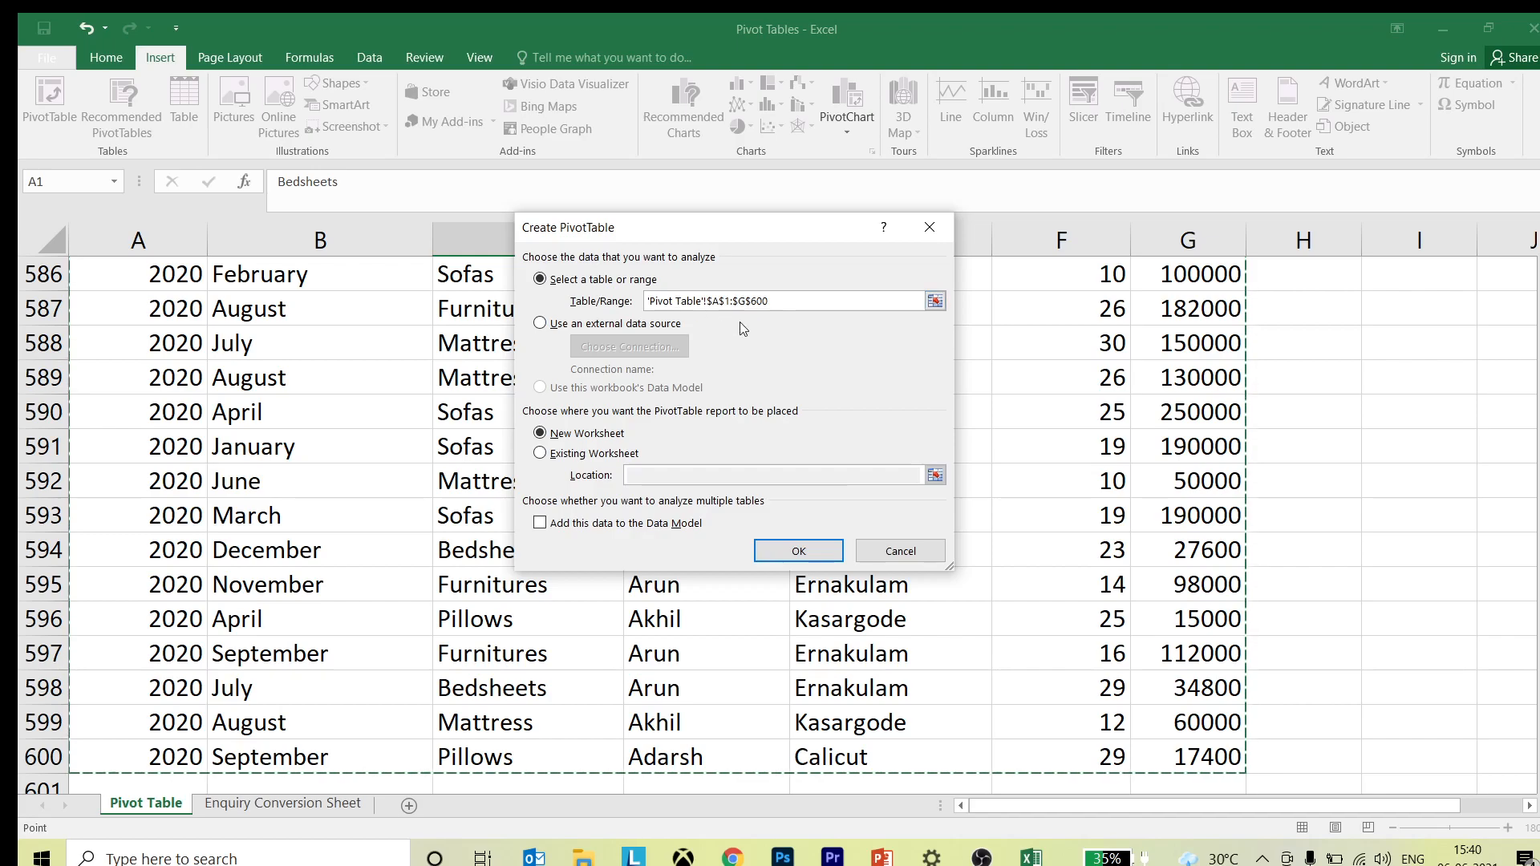
key(ctrl+1)
click(716, 331)
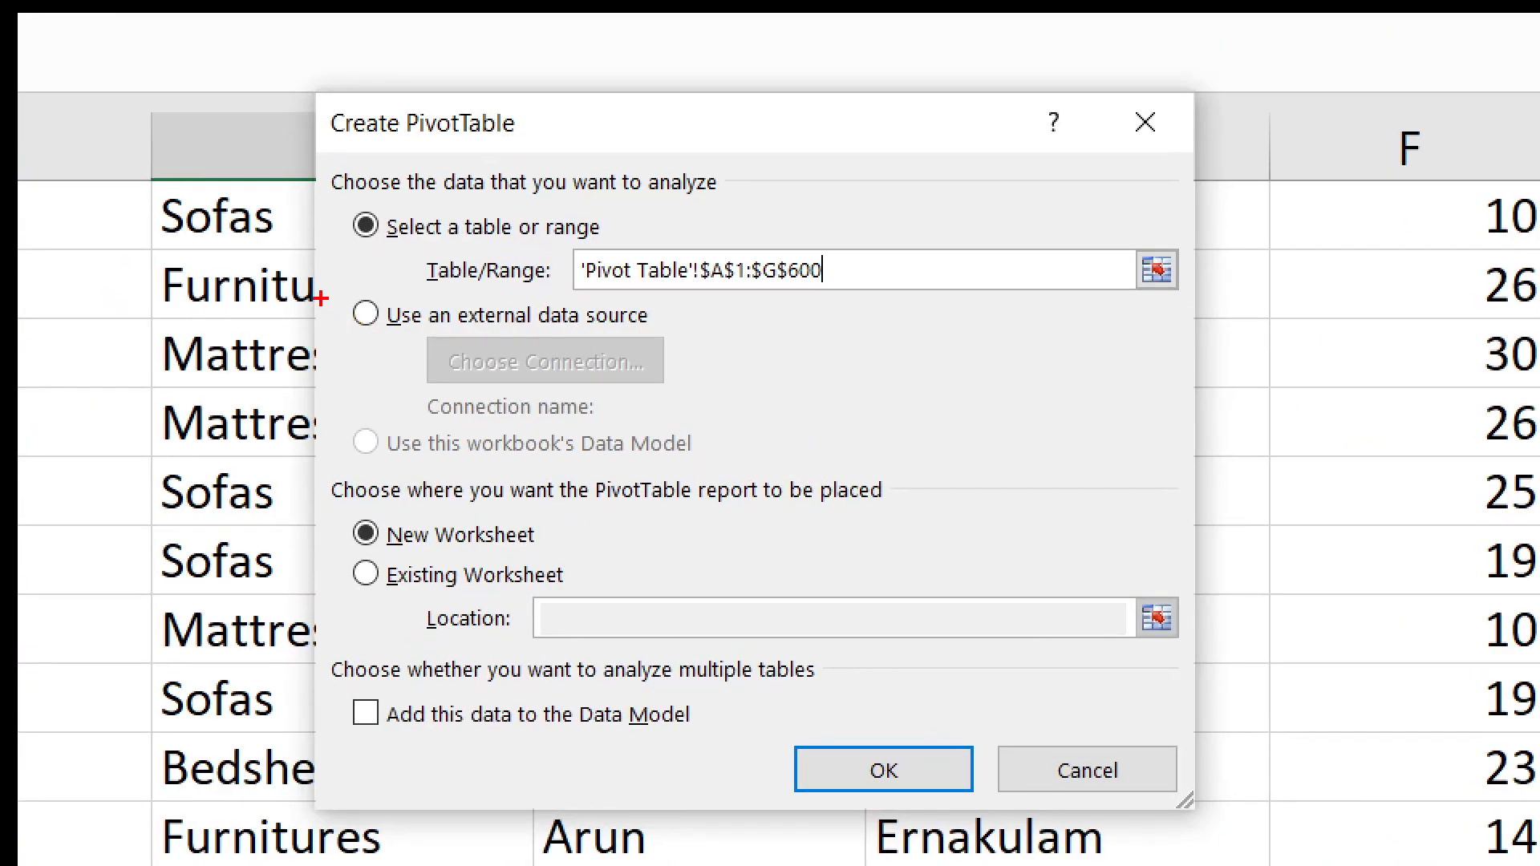
mouse_move(324, 293)
mouse_down()
mouse_move(437, 345)
mouse_move(293, 407)
mouse_move(170, 225)
mouse_up()
key(Escape)
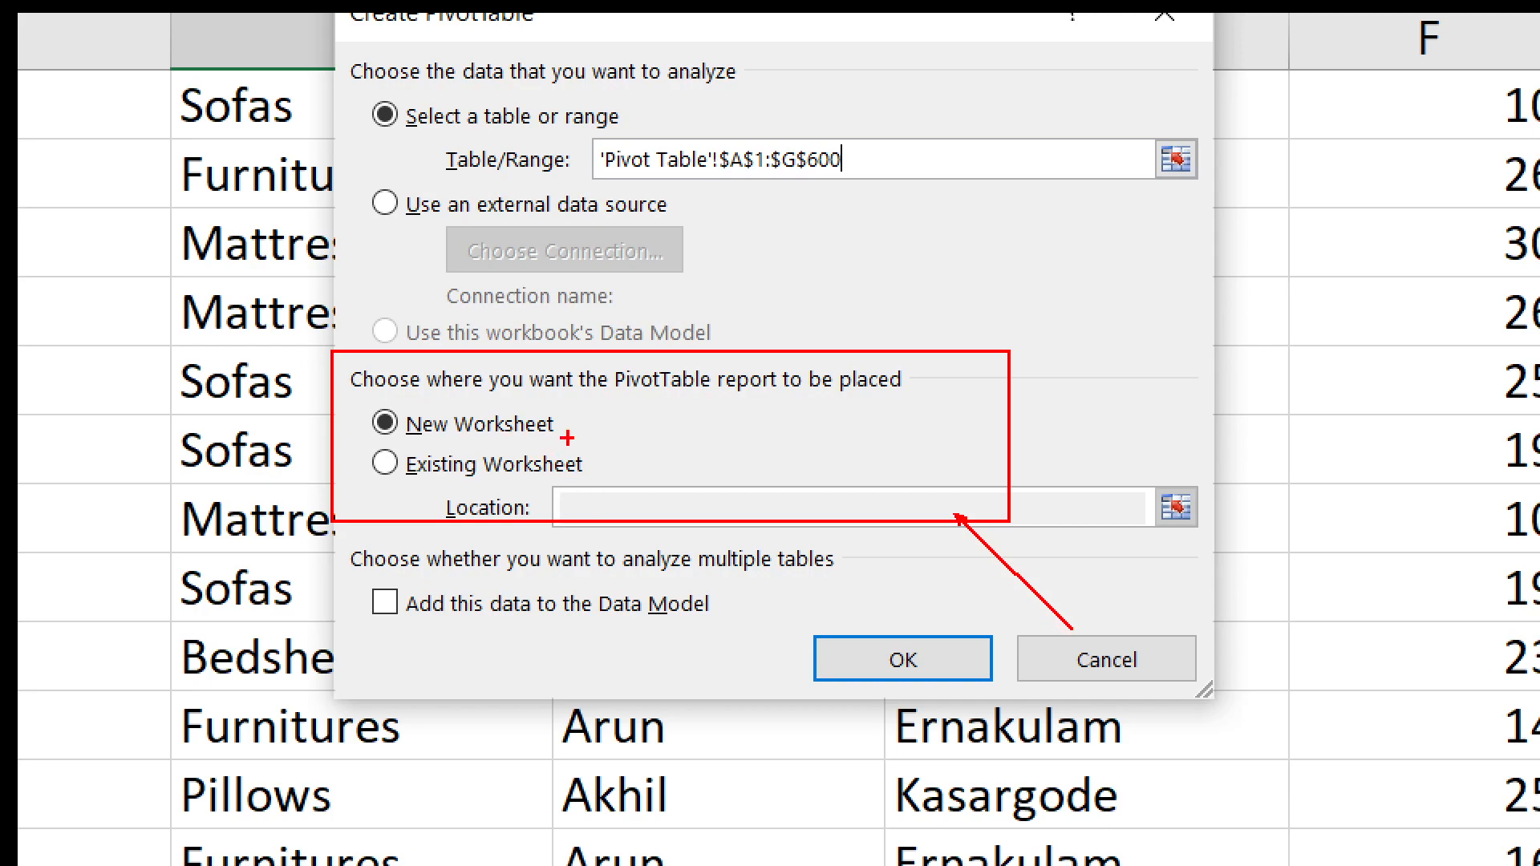
drag(565, 437, 811, 584)
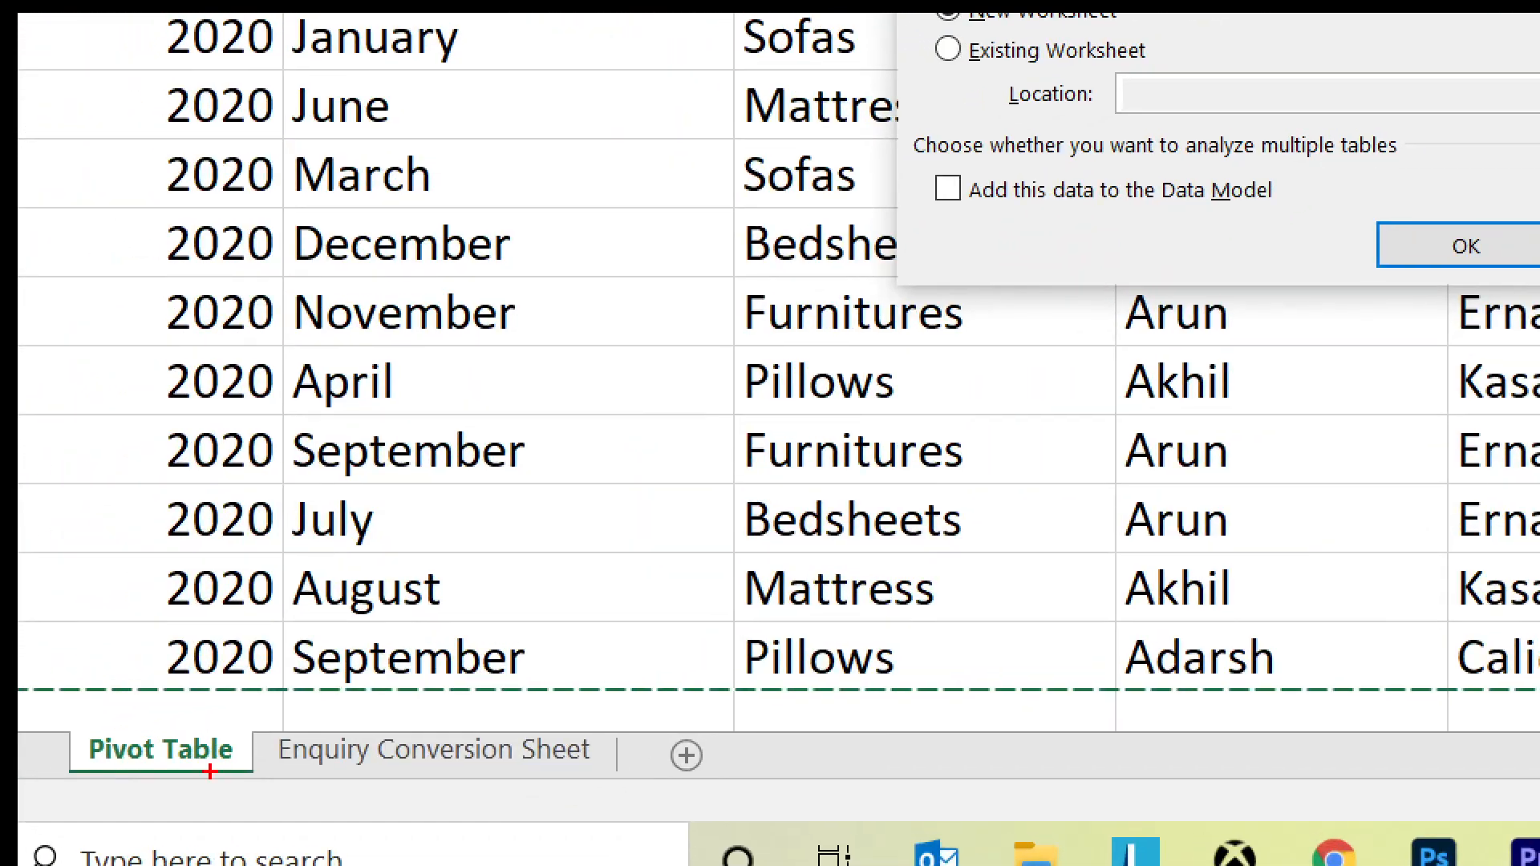
mouse_move(42, 701)
mouse_down()
mouse_move(626, 791)
mouse_move(947, 792)
mouse_up()
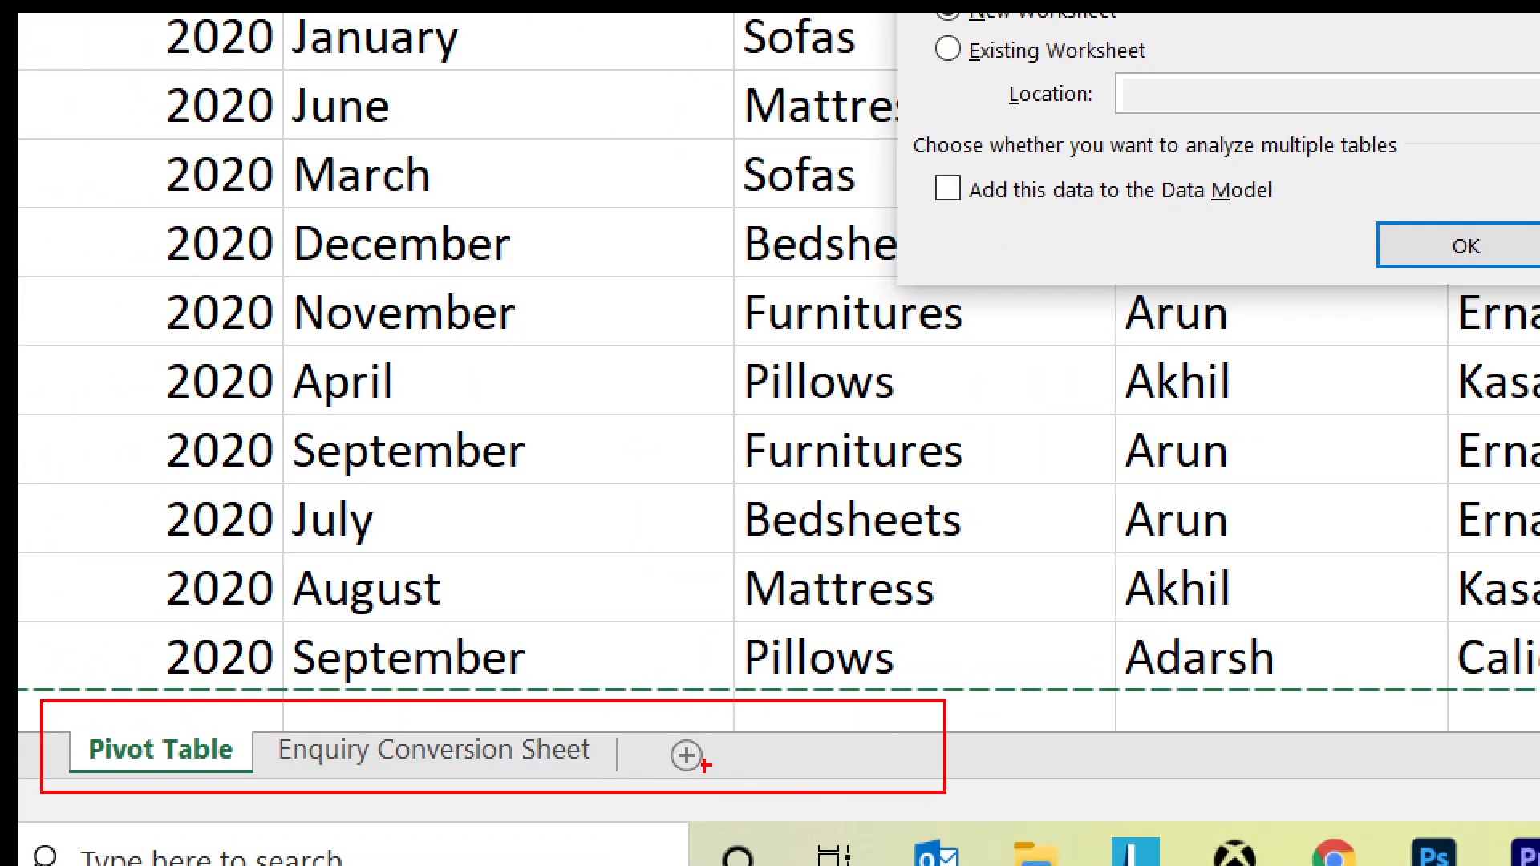
mouse_move(619, 734)
mouse_down()
mouse_move(791, 787)
mouse_move(395, 566)
mouse_up()
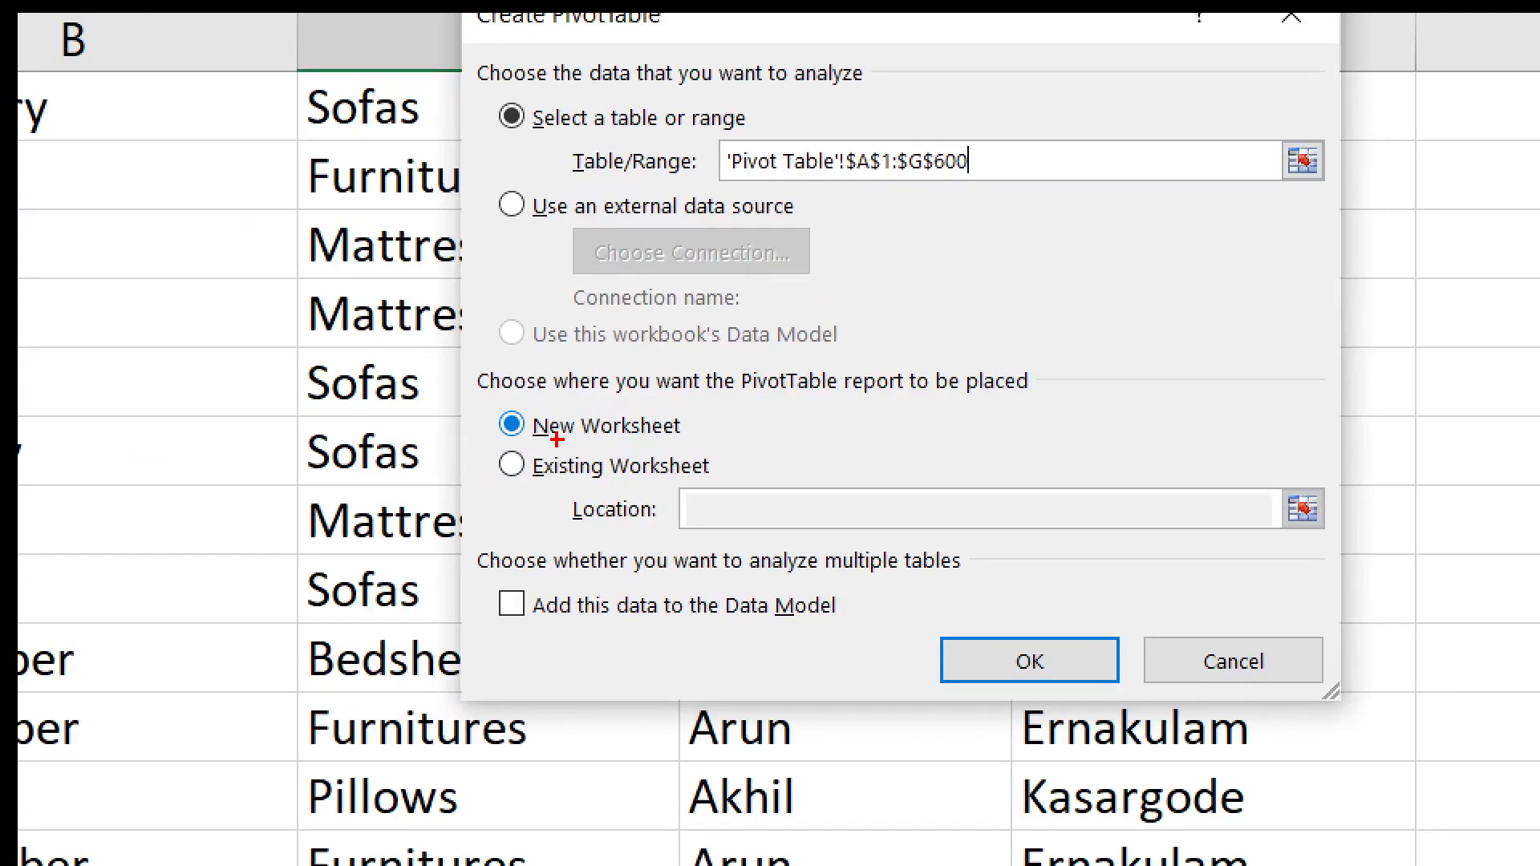
drag(521, 418, 644, 446)
drag(710, 491, 827, 865)
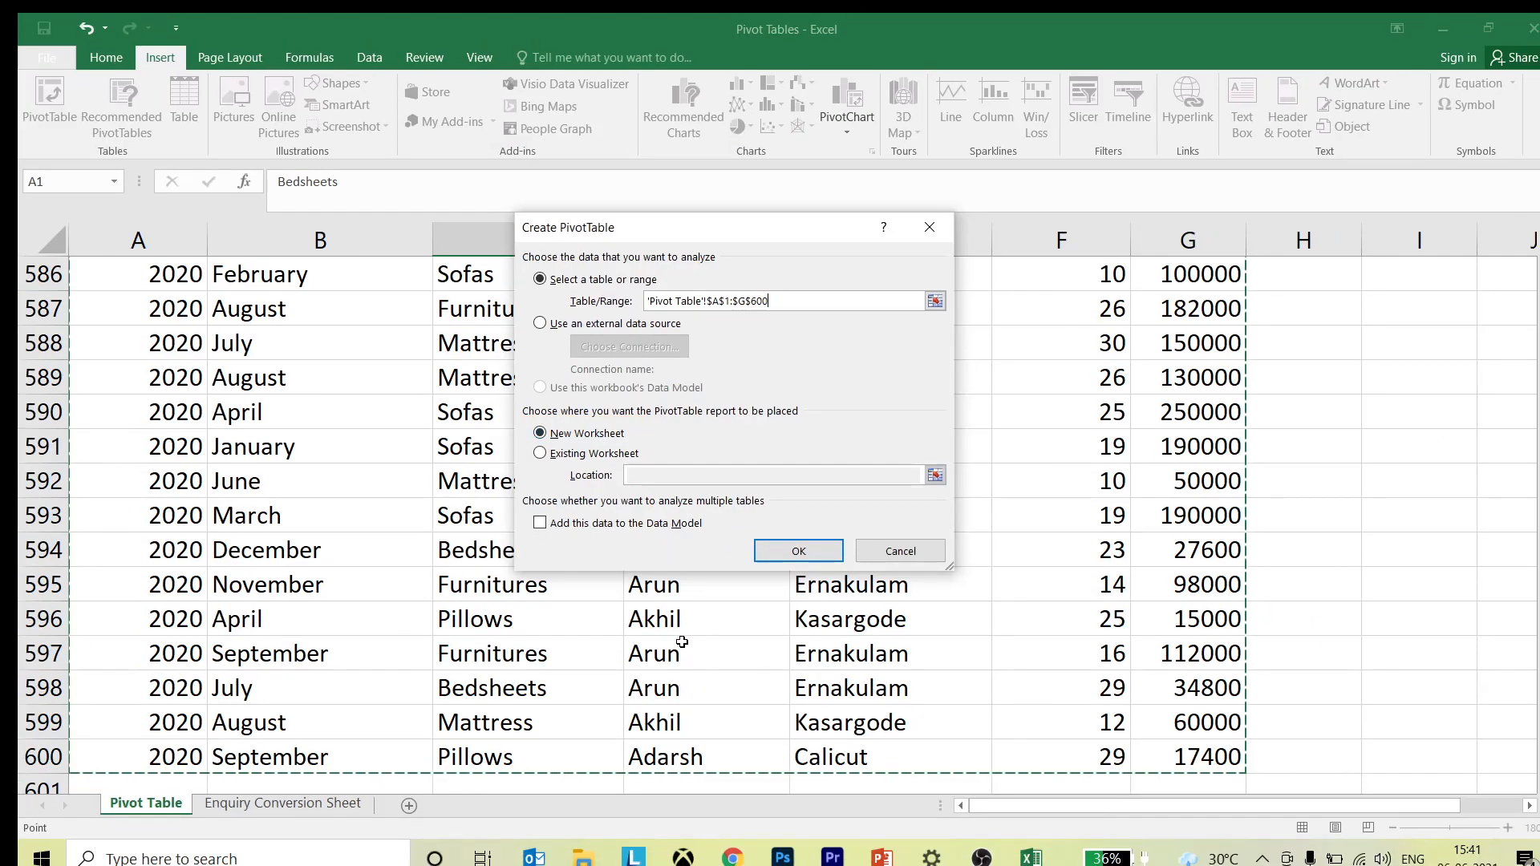
Step: Create the PivotTable in the existing worksheet, with cell I1 of the 'Pivot Table' sheet as its location
click(518, 467)
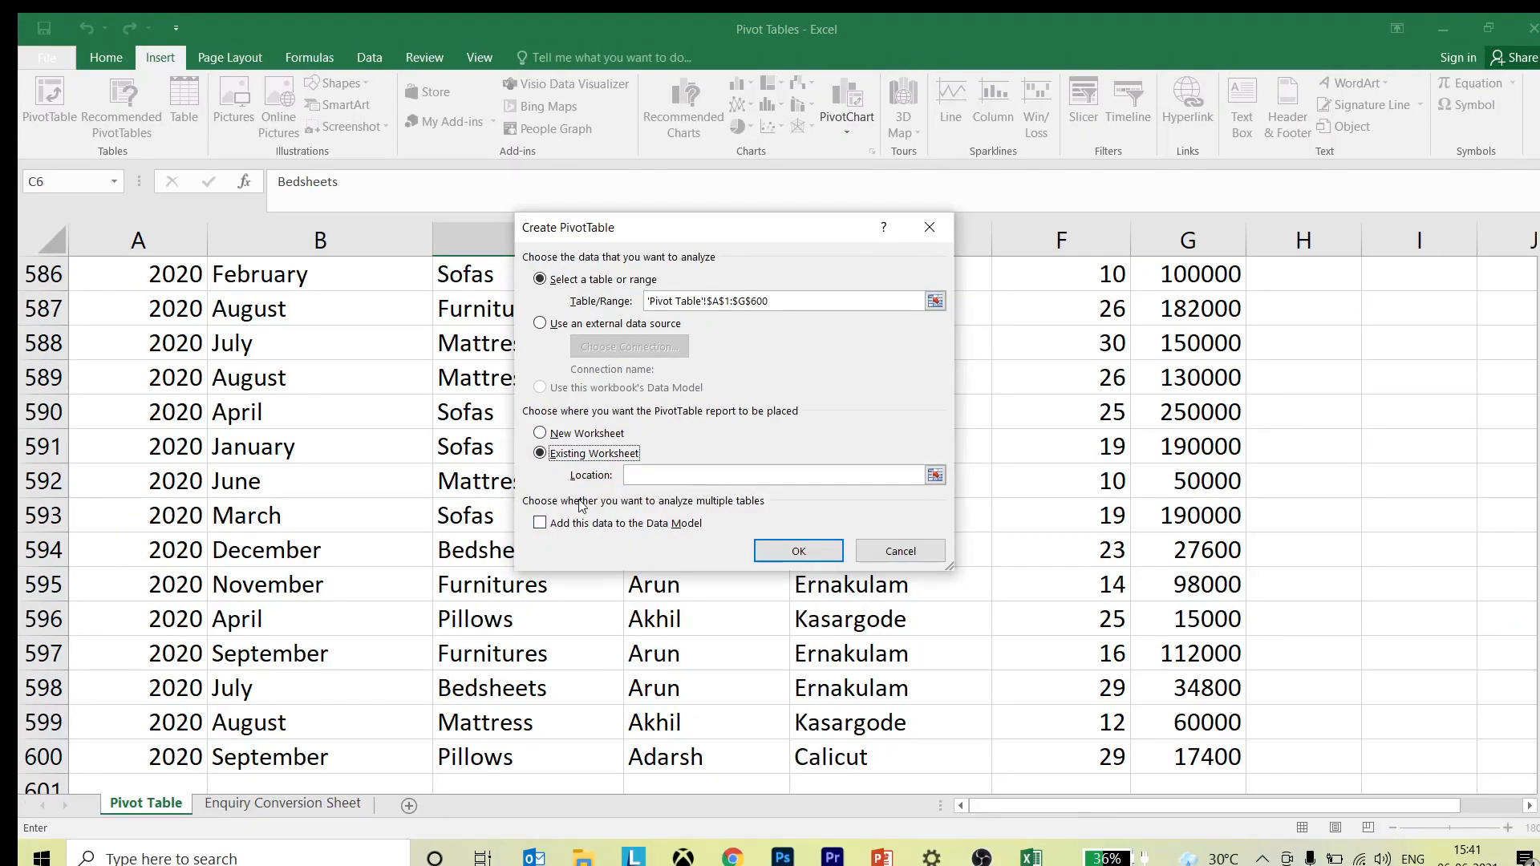
drag(662, 220, 498, 184)
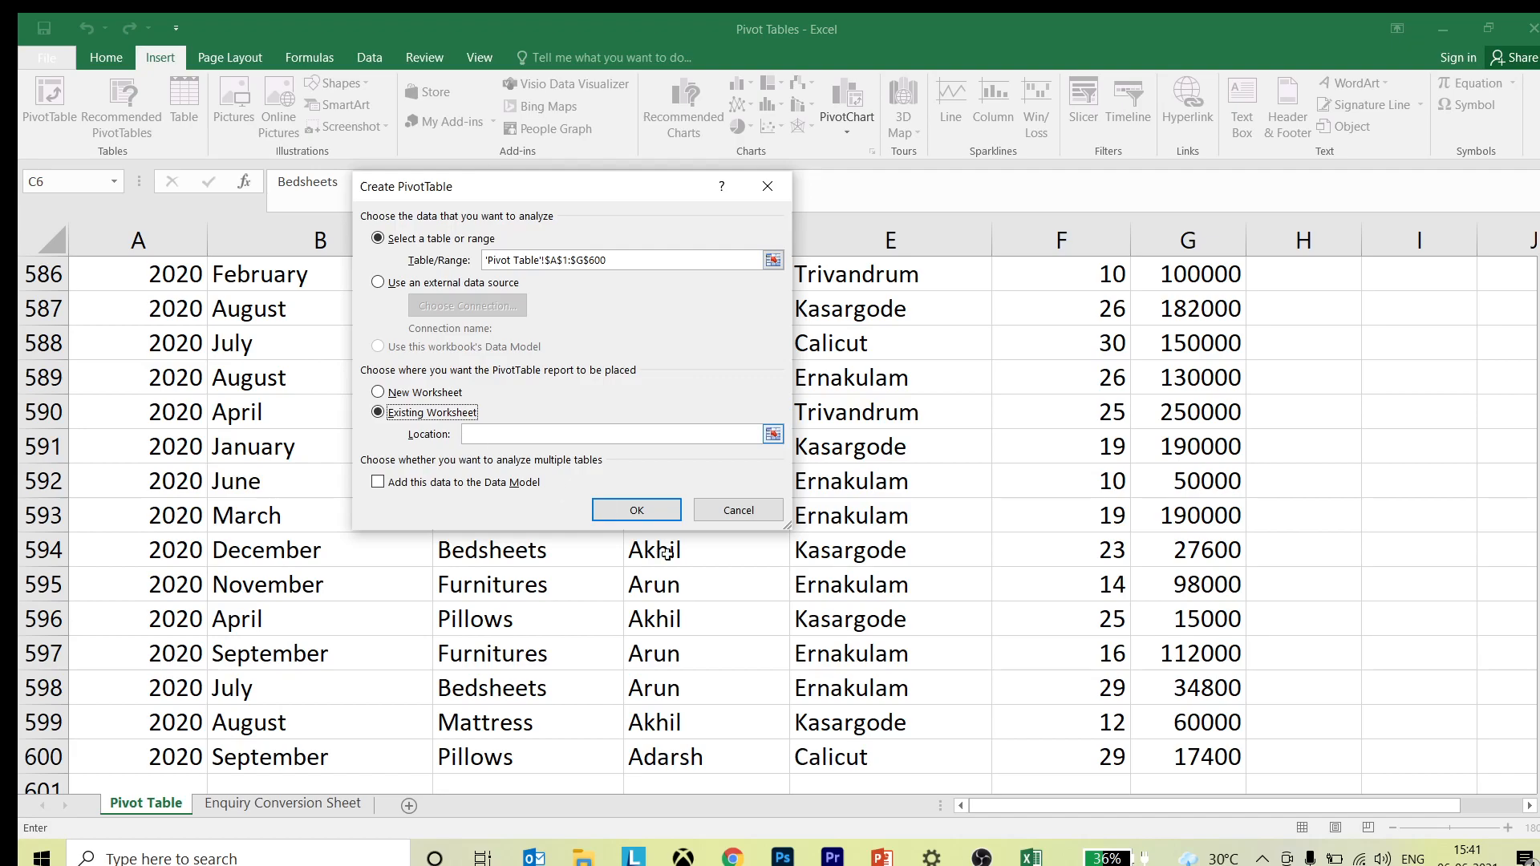
drag(1455, 806, 1492, 815)
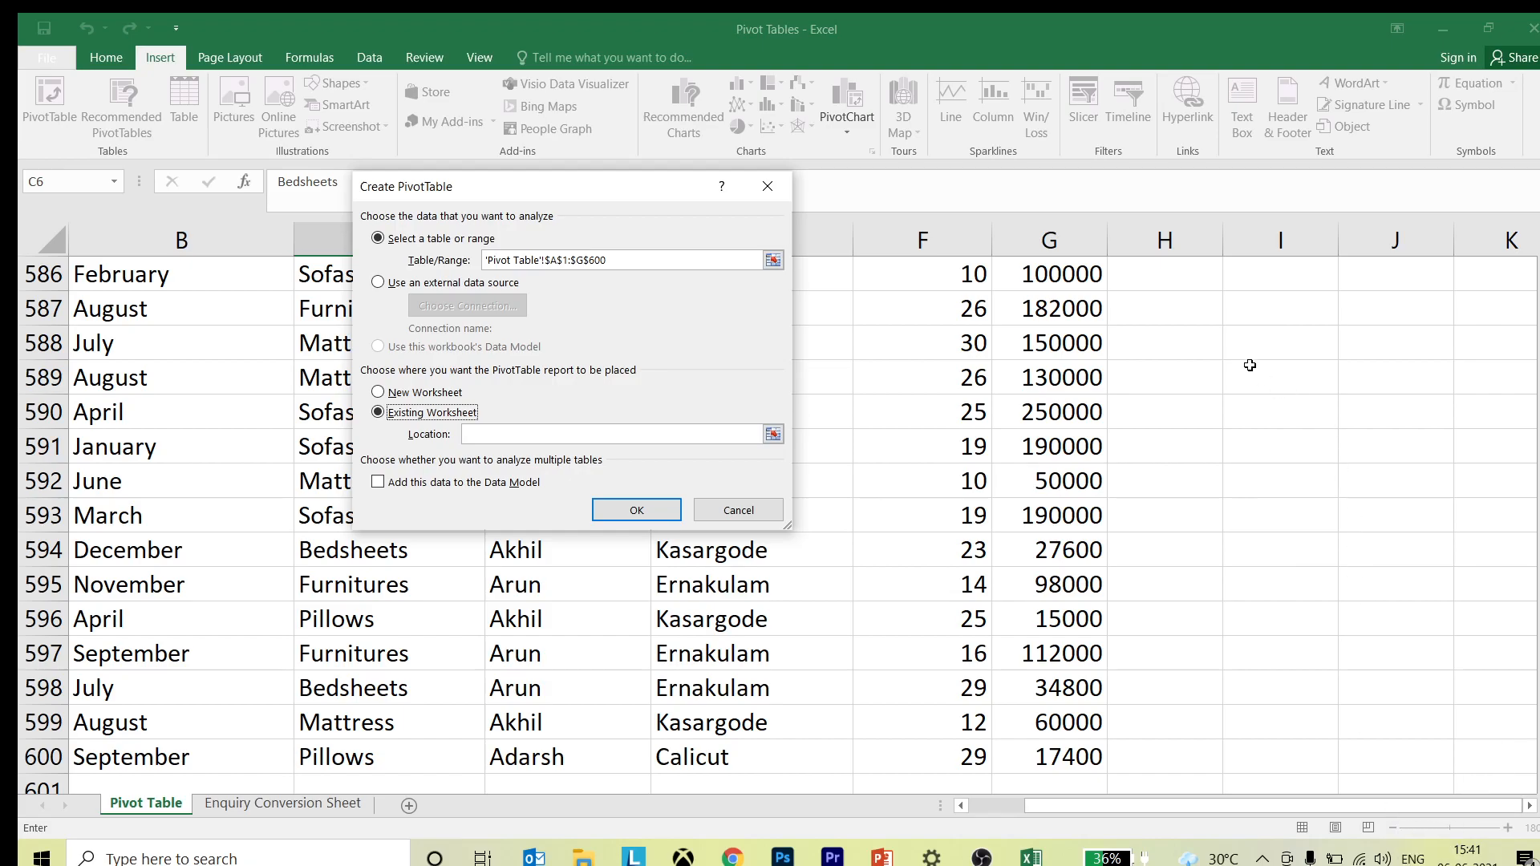
scroll(1291, 349, up, 7)
scroll(1316, 375, up, 15)
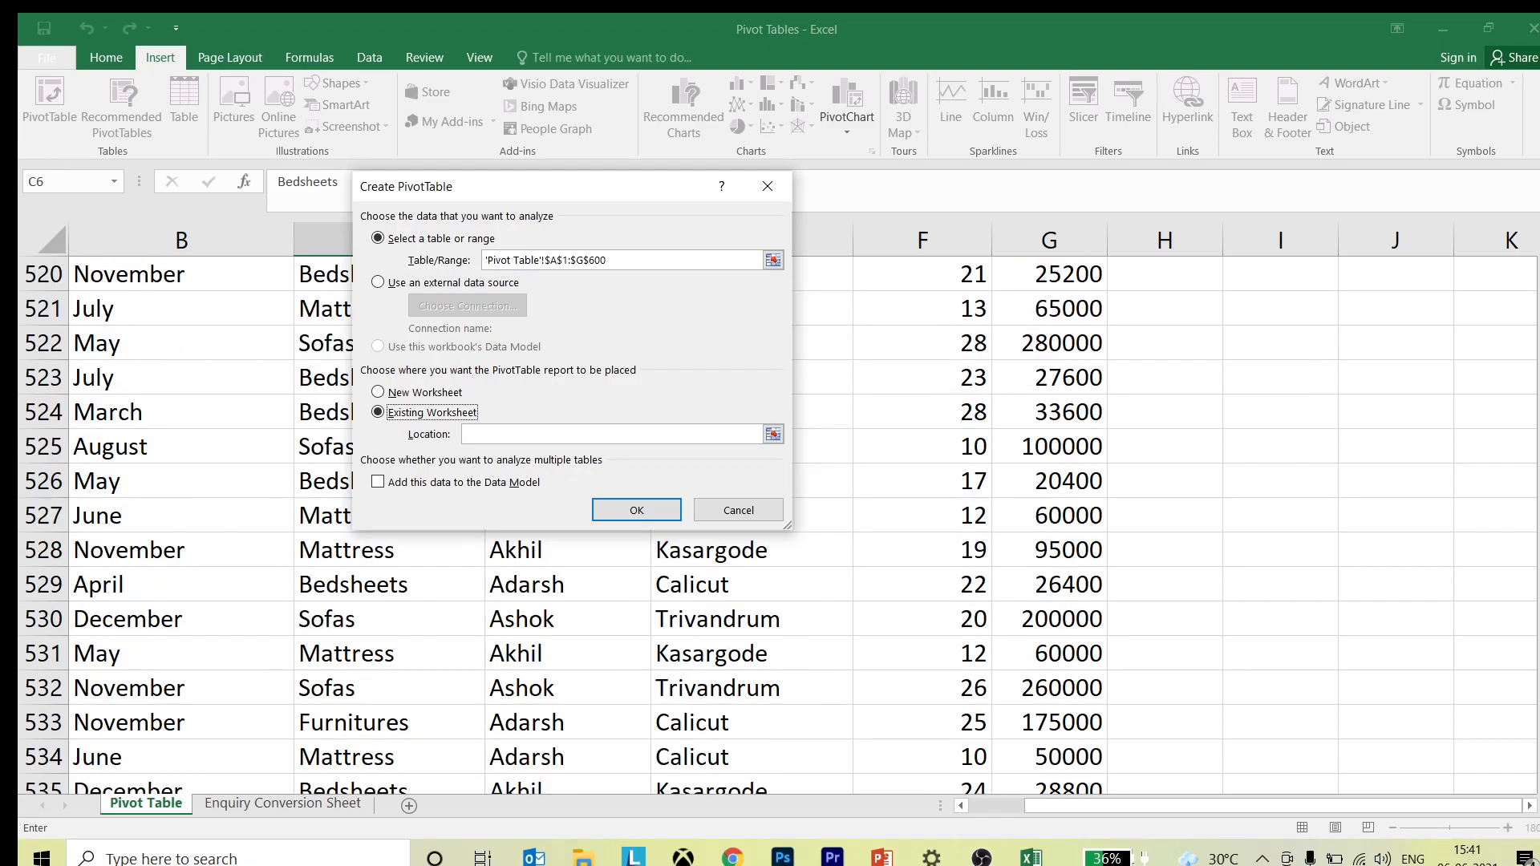
drag(1539, 708, 1536, 211)
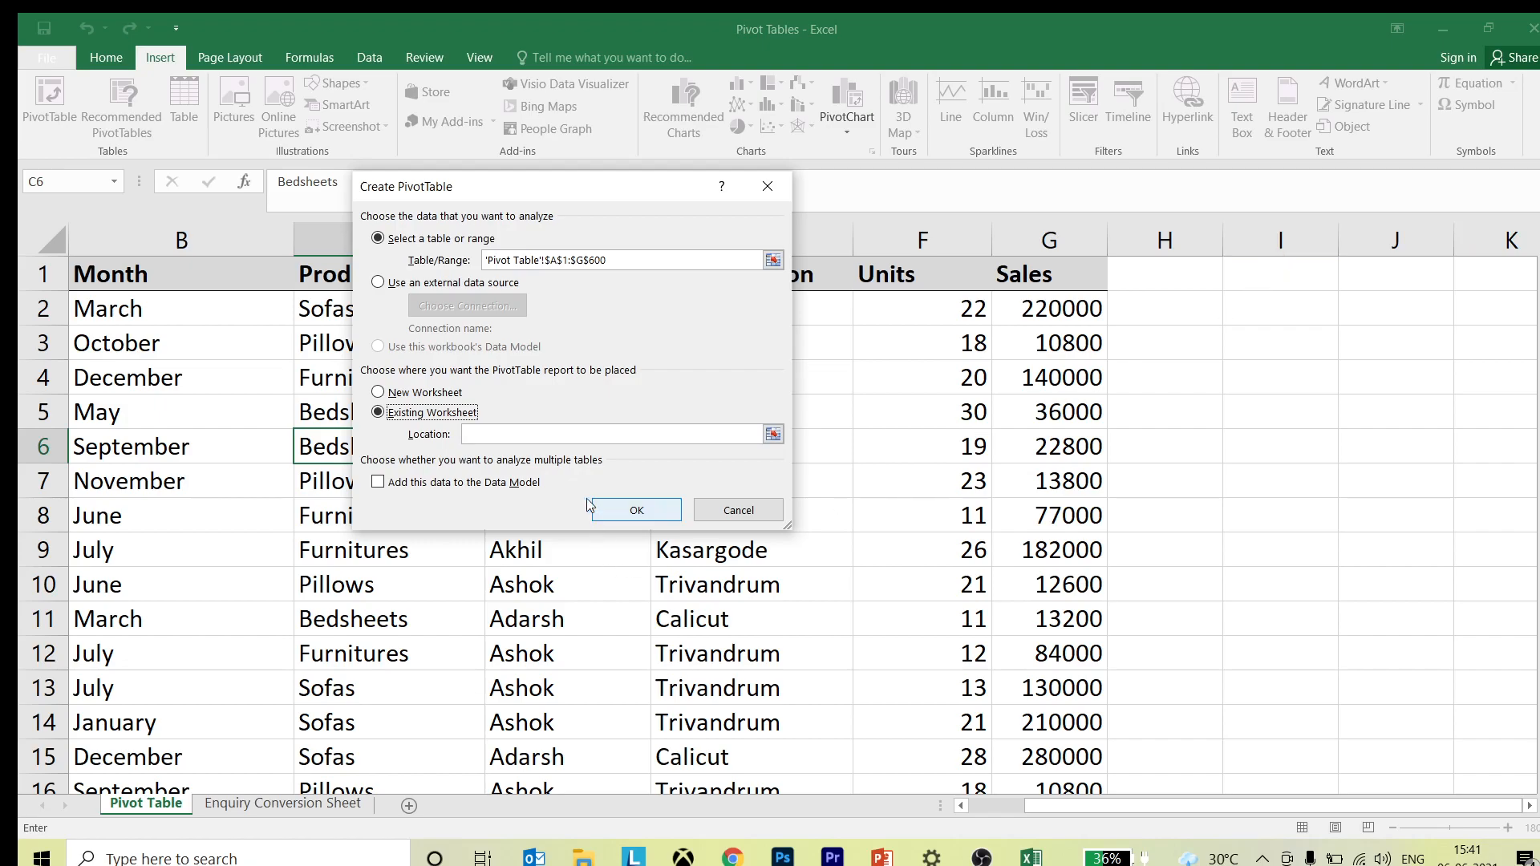
click(508, 434)
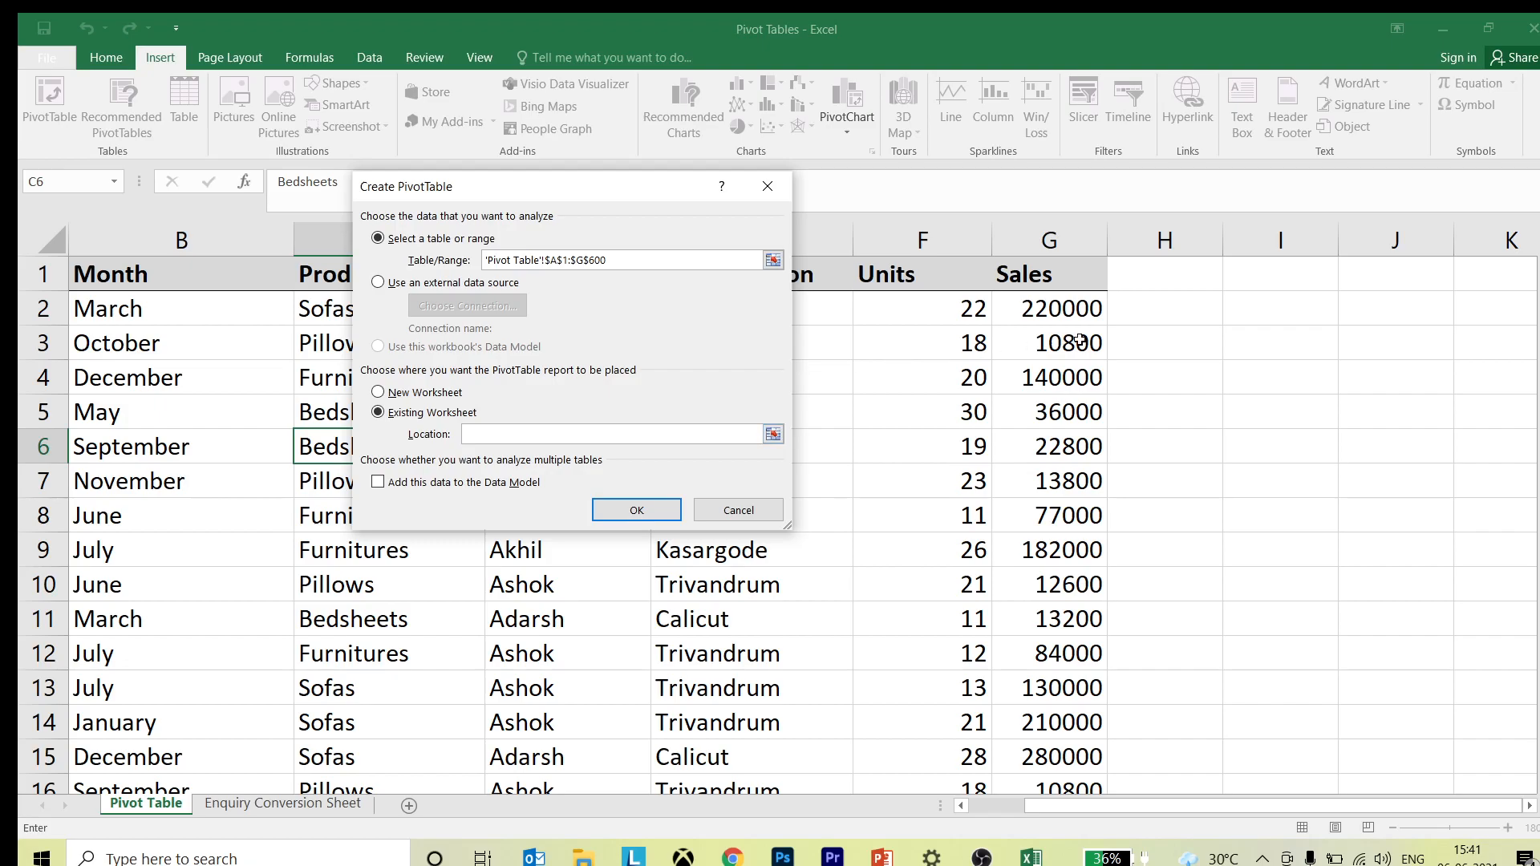
click(1252, 275)
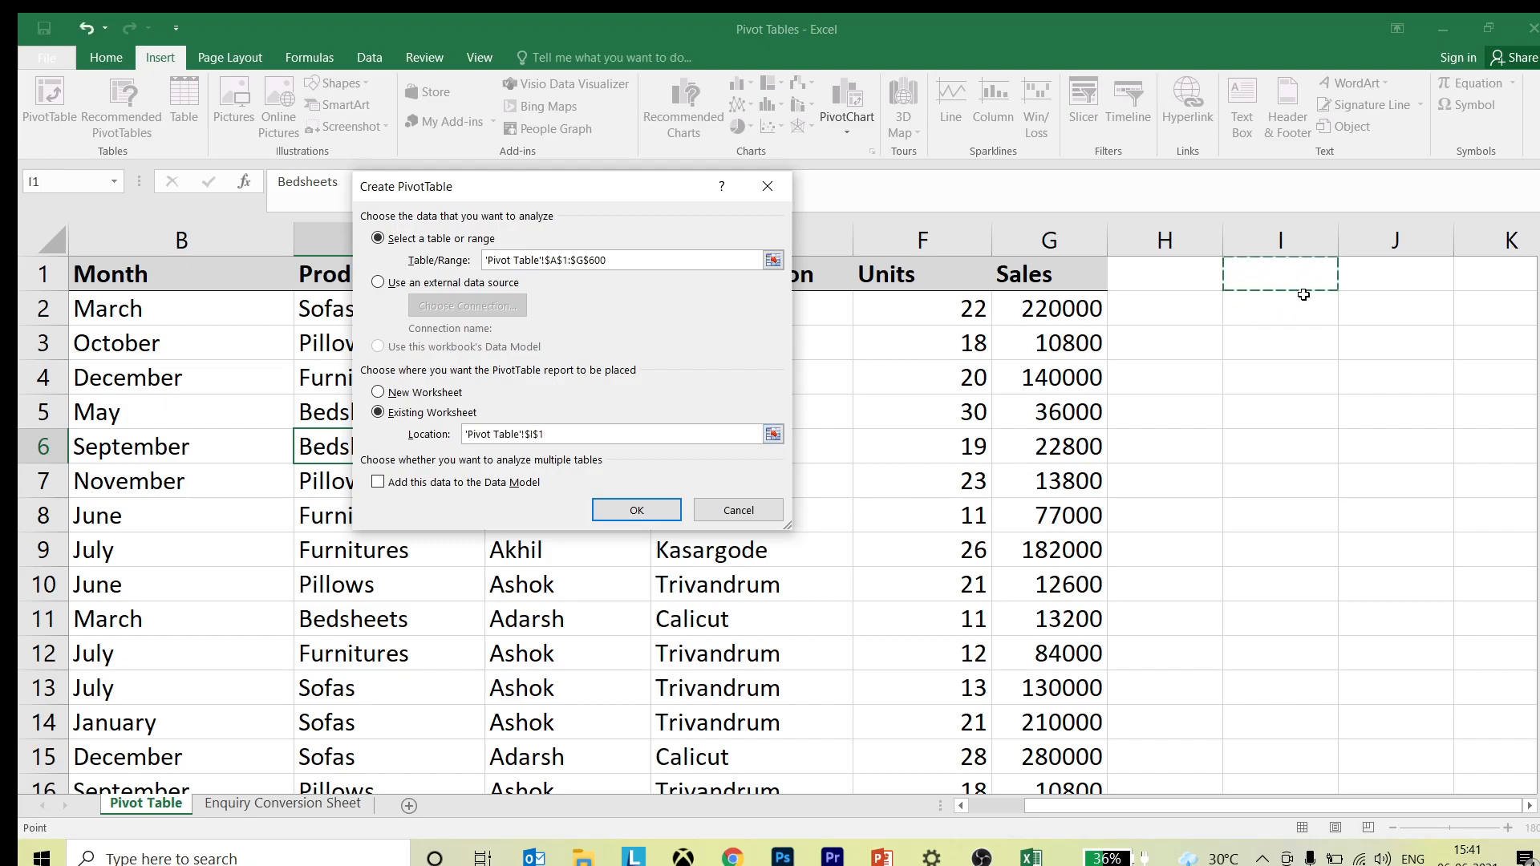
click(637, 511)
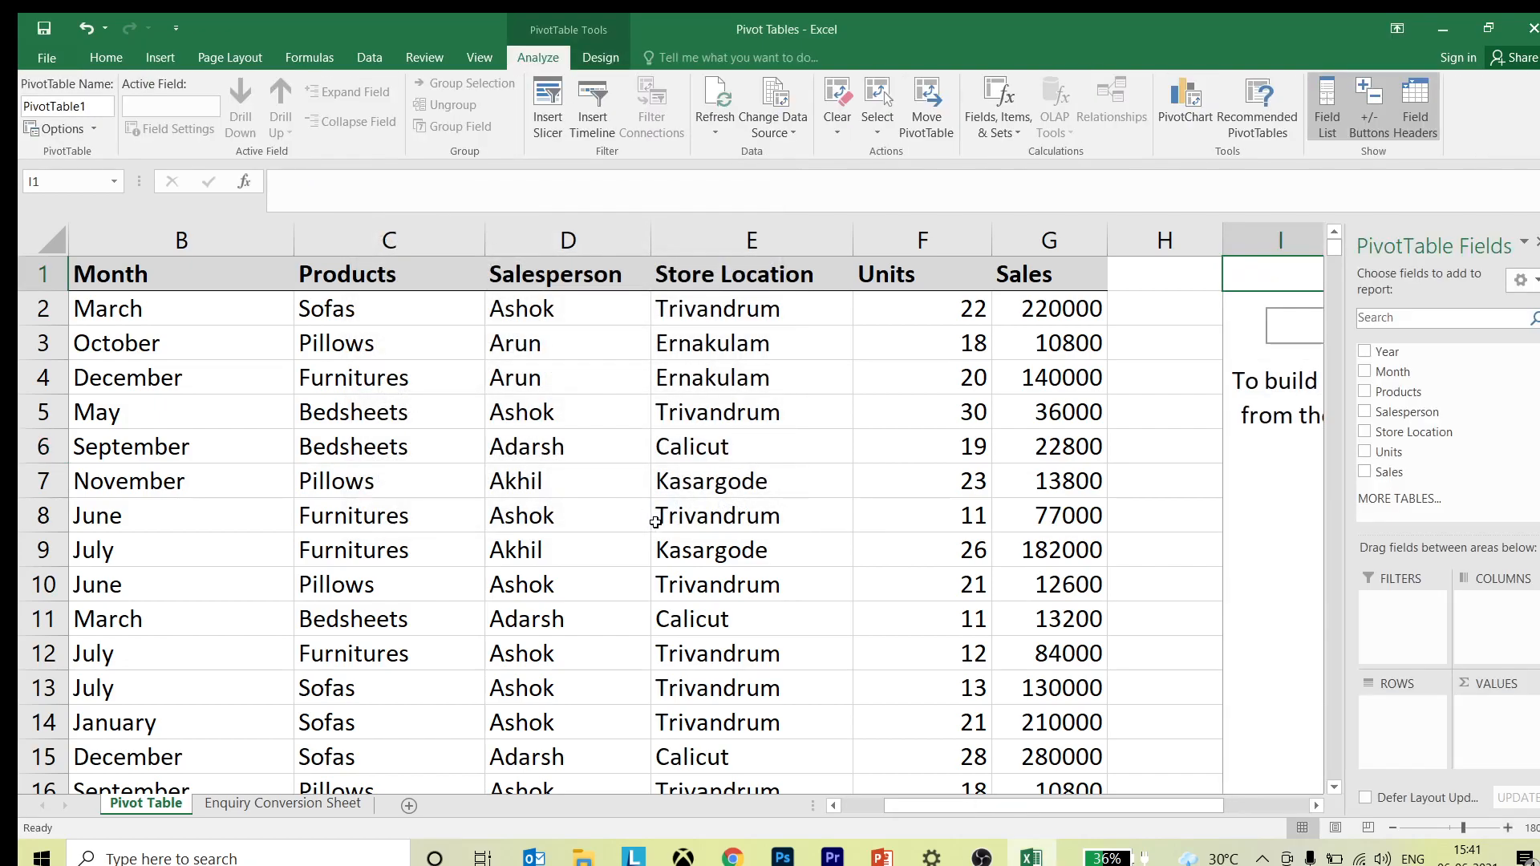
Step: Examine the empty PivotTable layout beside the sales data and its list of available fields
click(1318, 809)
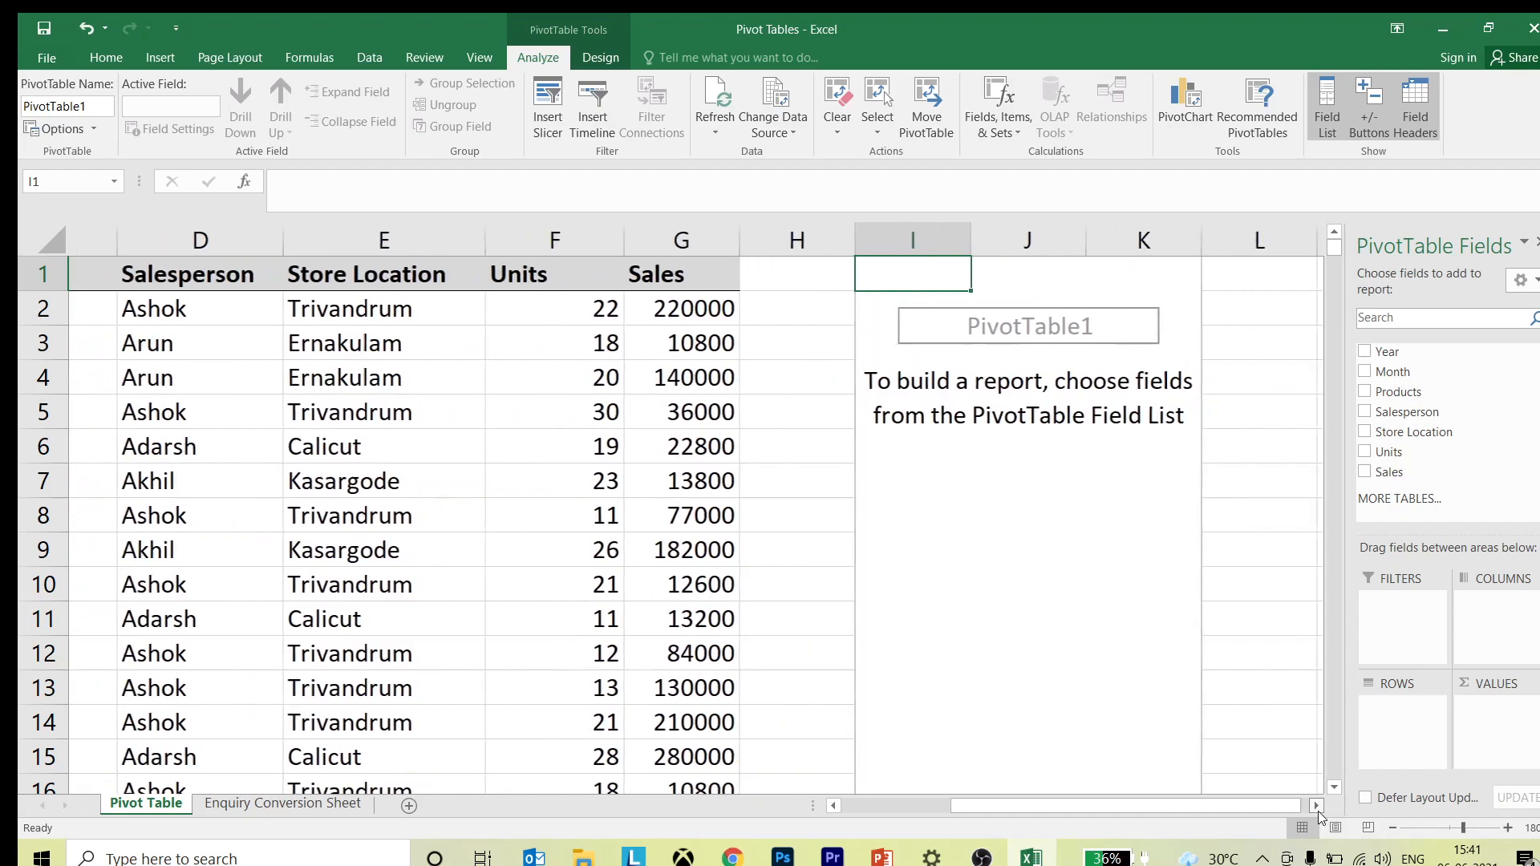
click(1394, 828)
click(1396, 829)
click(1397, 830)
click(1397, 830)
click(1397, 830)
click(1397, 830)
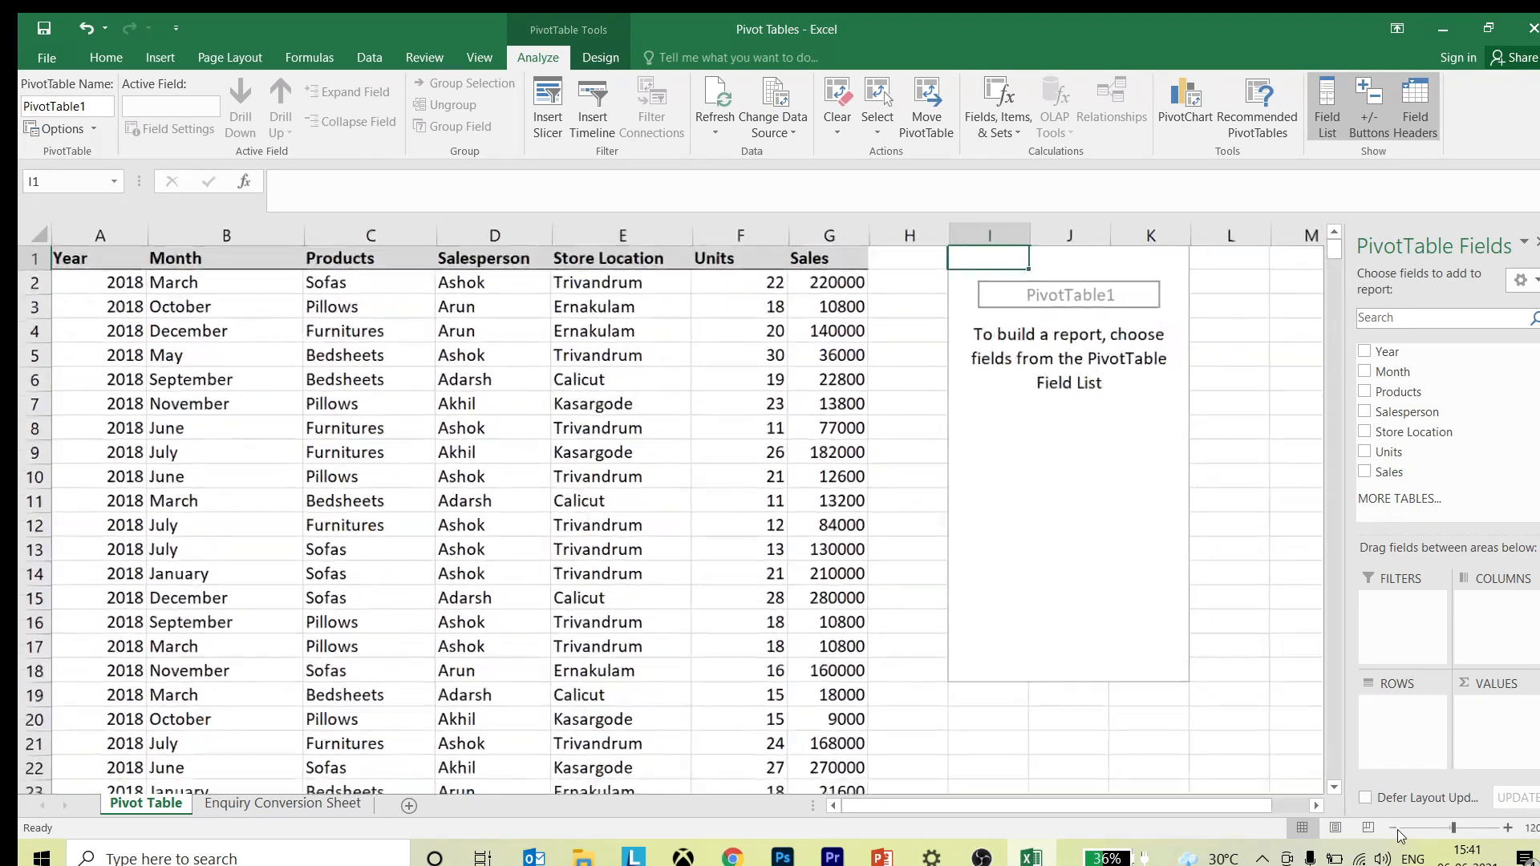
click(1397, 830)
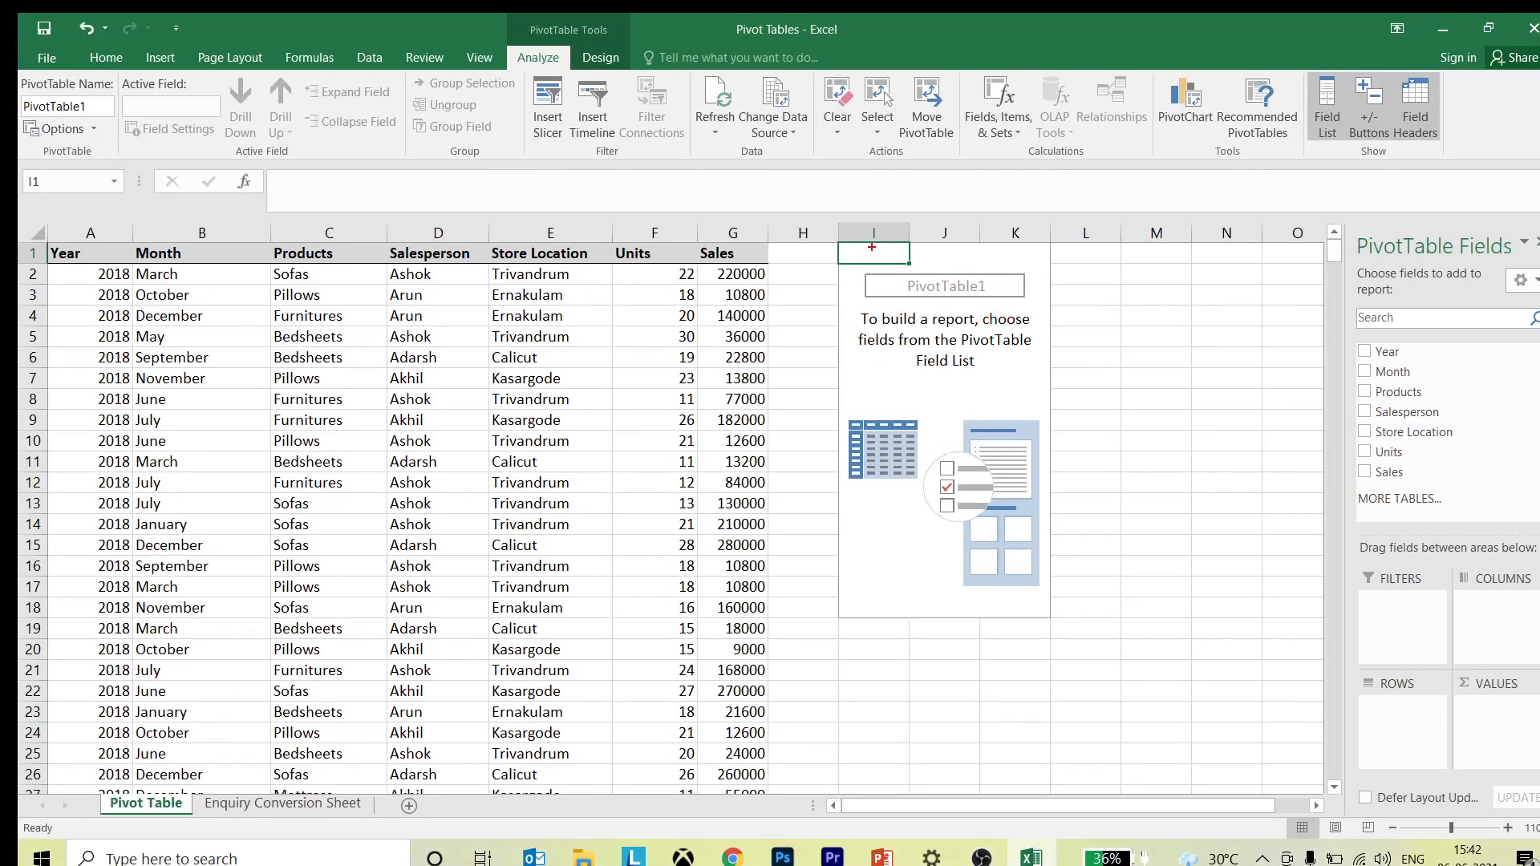
mouse_move(818, 232)
mouse_down()
mouse_move(950, 274)
mouse_move(1074, 609)
mouse_move(1103, 642)
mouse_up()
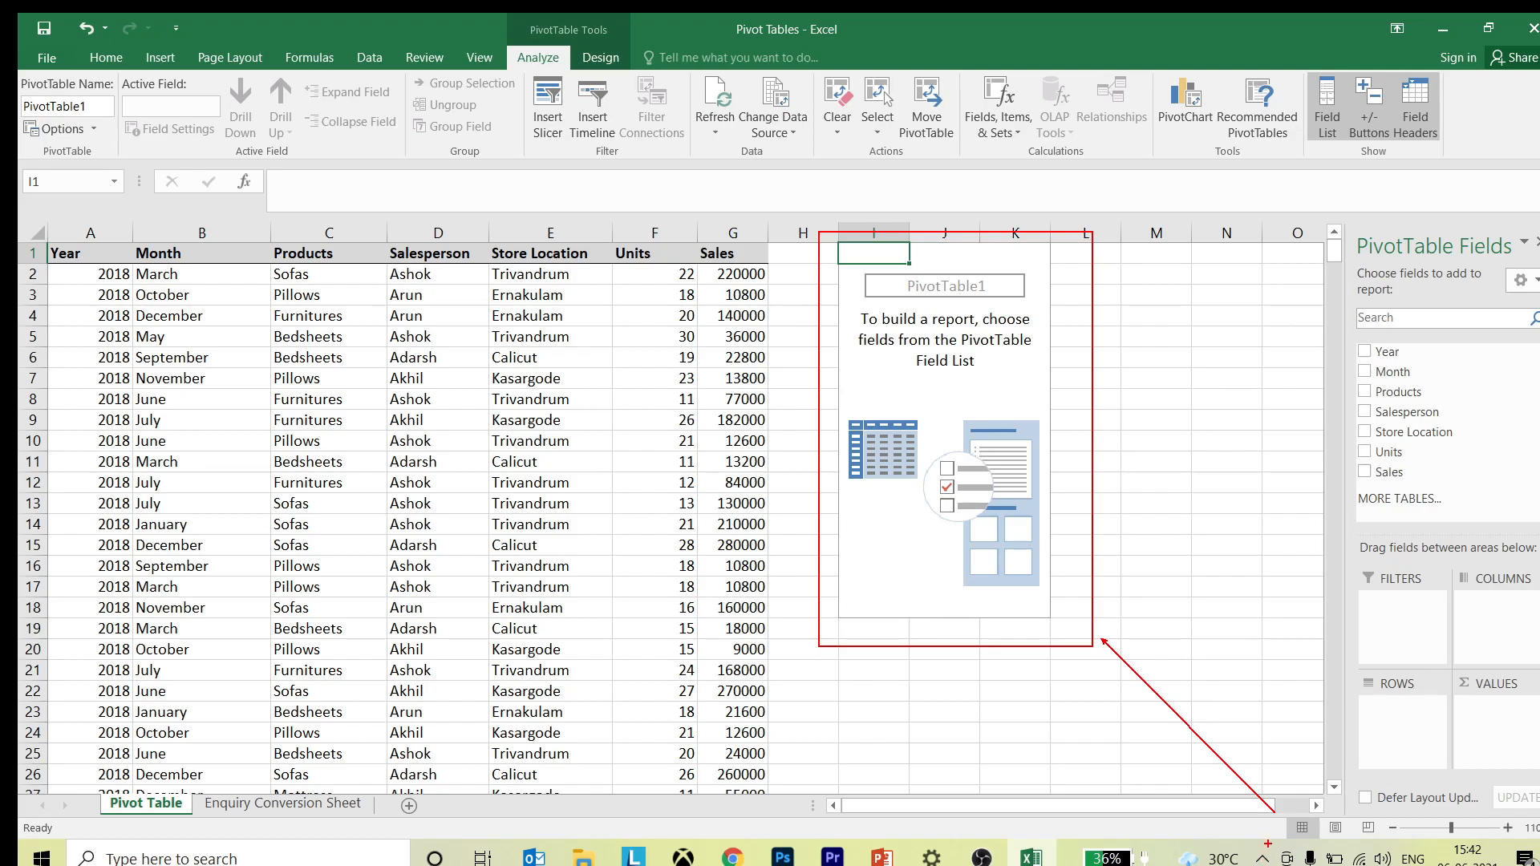
key(ctrl+z)
key(ctrl+z)
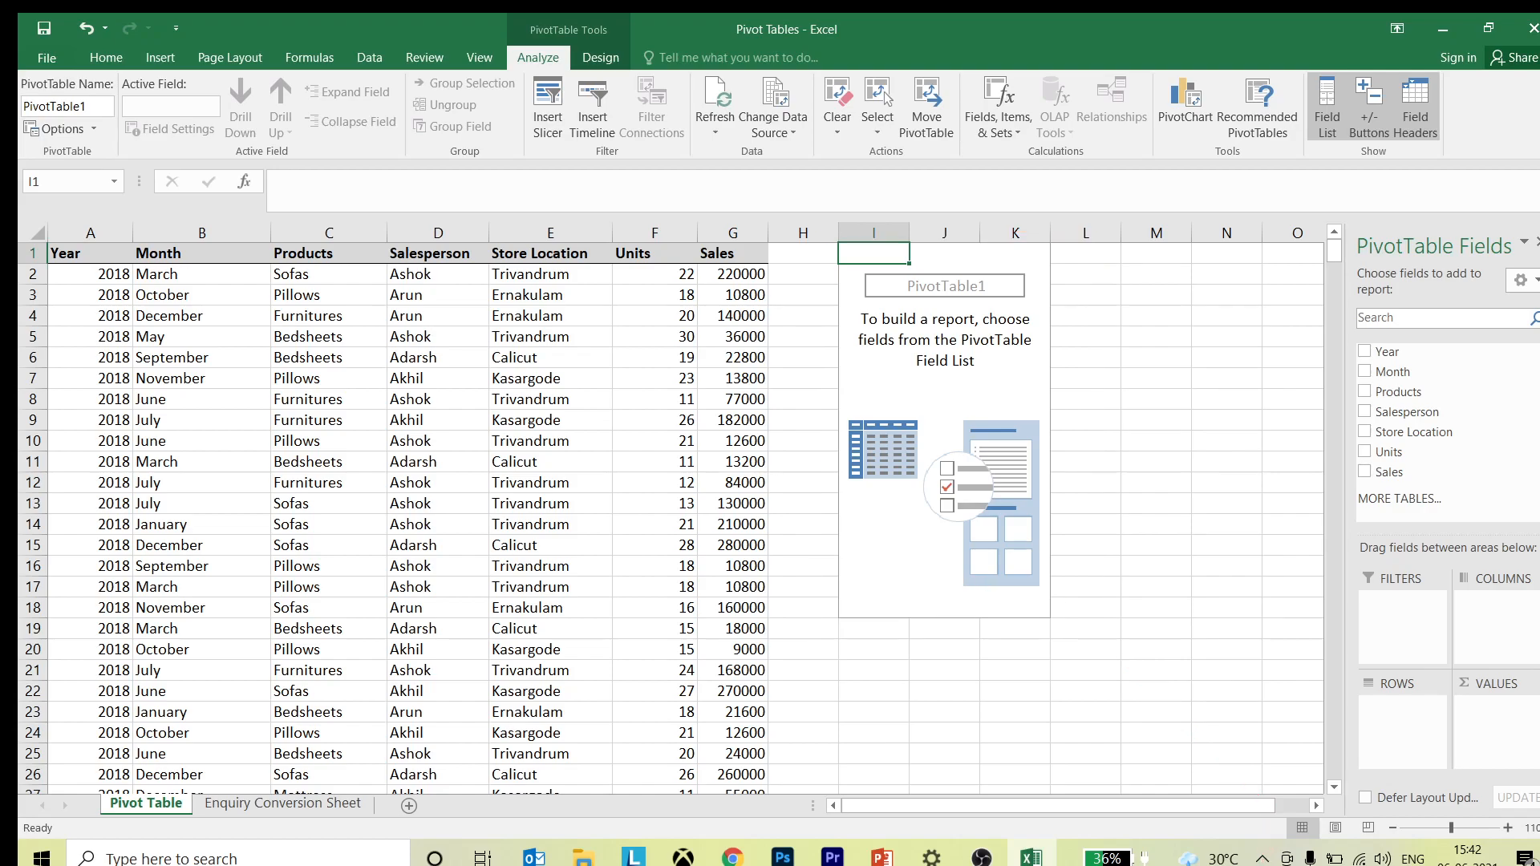
Step: Undo the creation of the PivotTable beside the sales data and return to the first data column
scroll(1065, 663, up, 4)
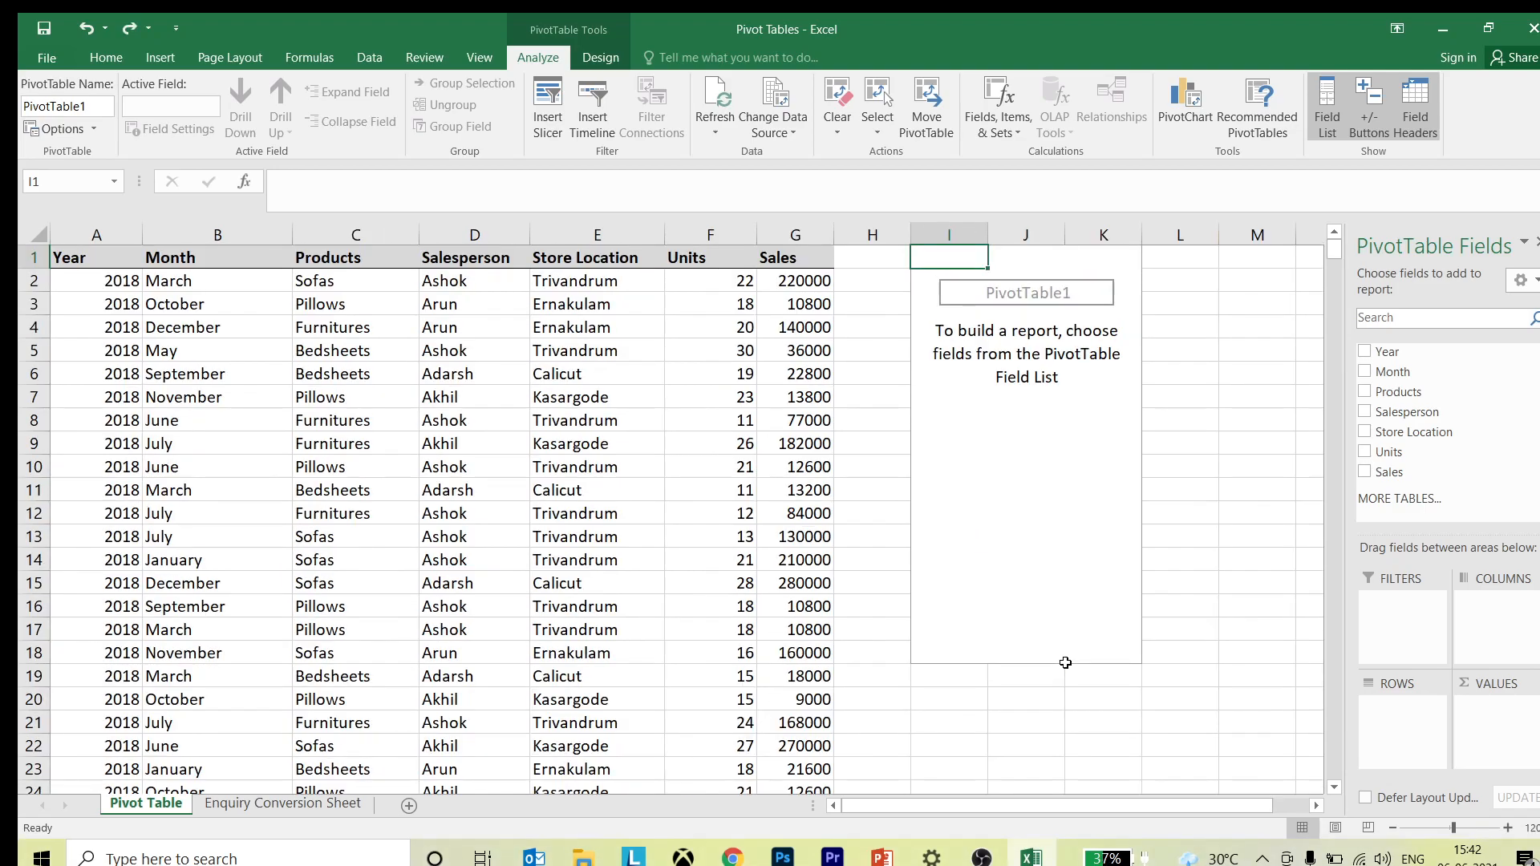
scroll(1066, 663, up, 3)
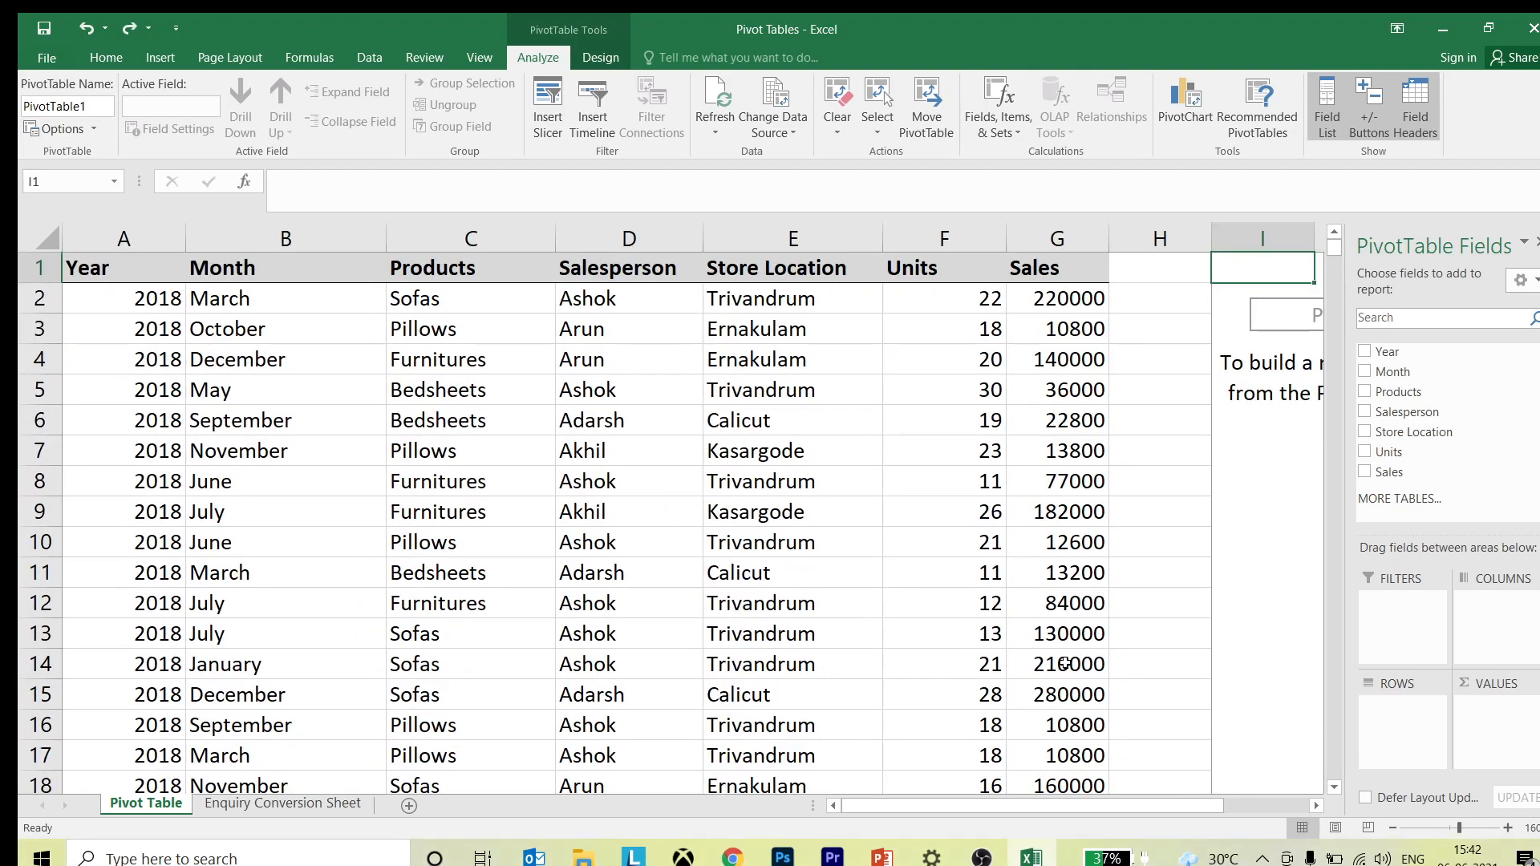
key(ctrl+z)
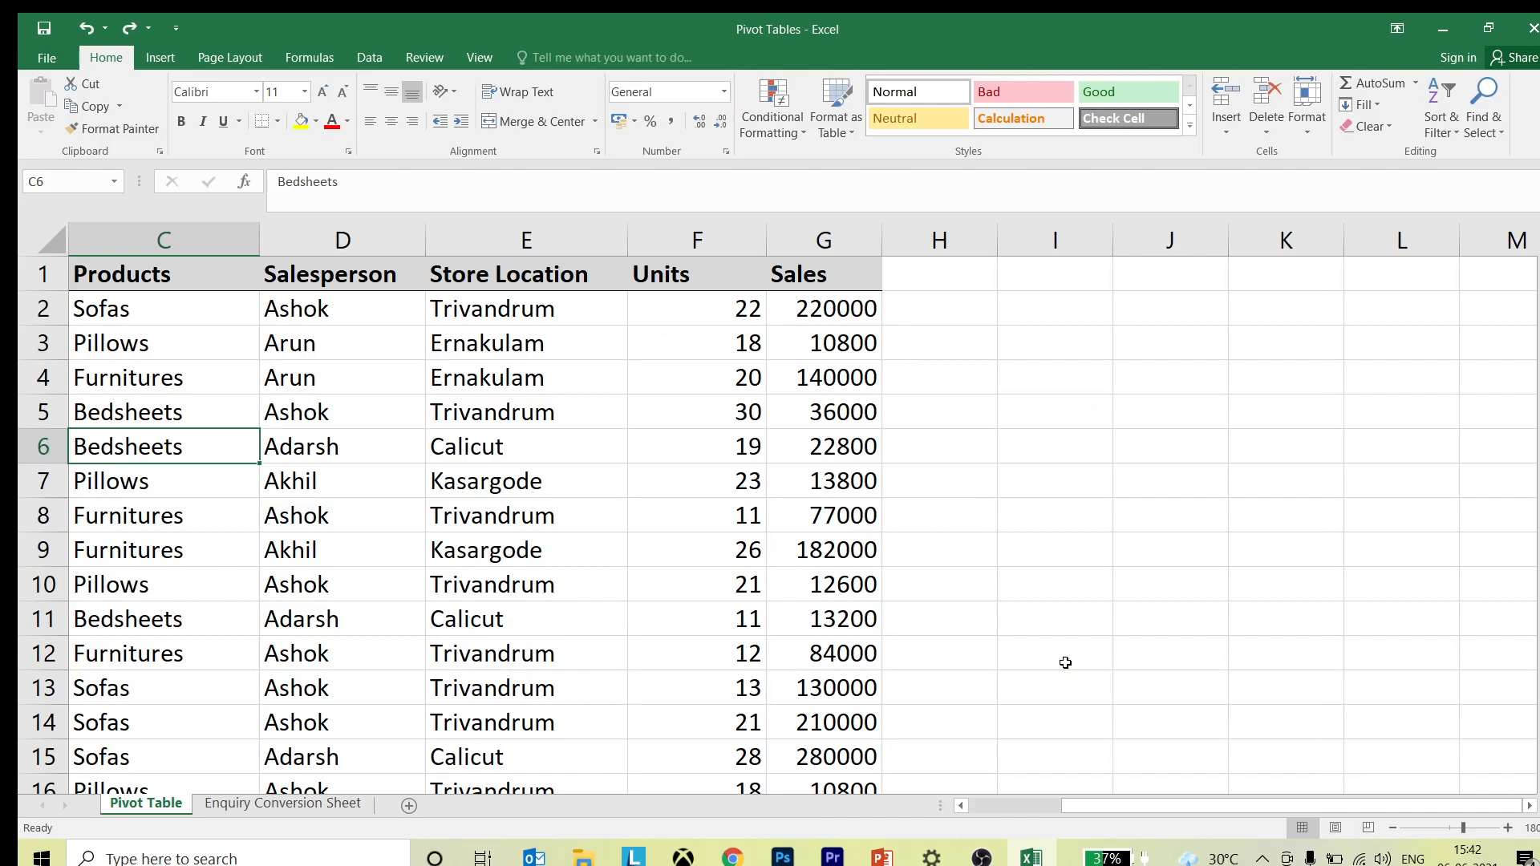
drag(1098, 811, 989, 804)
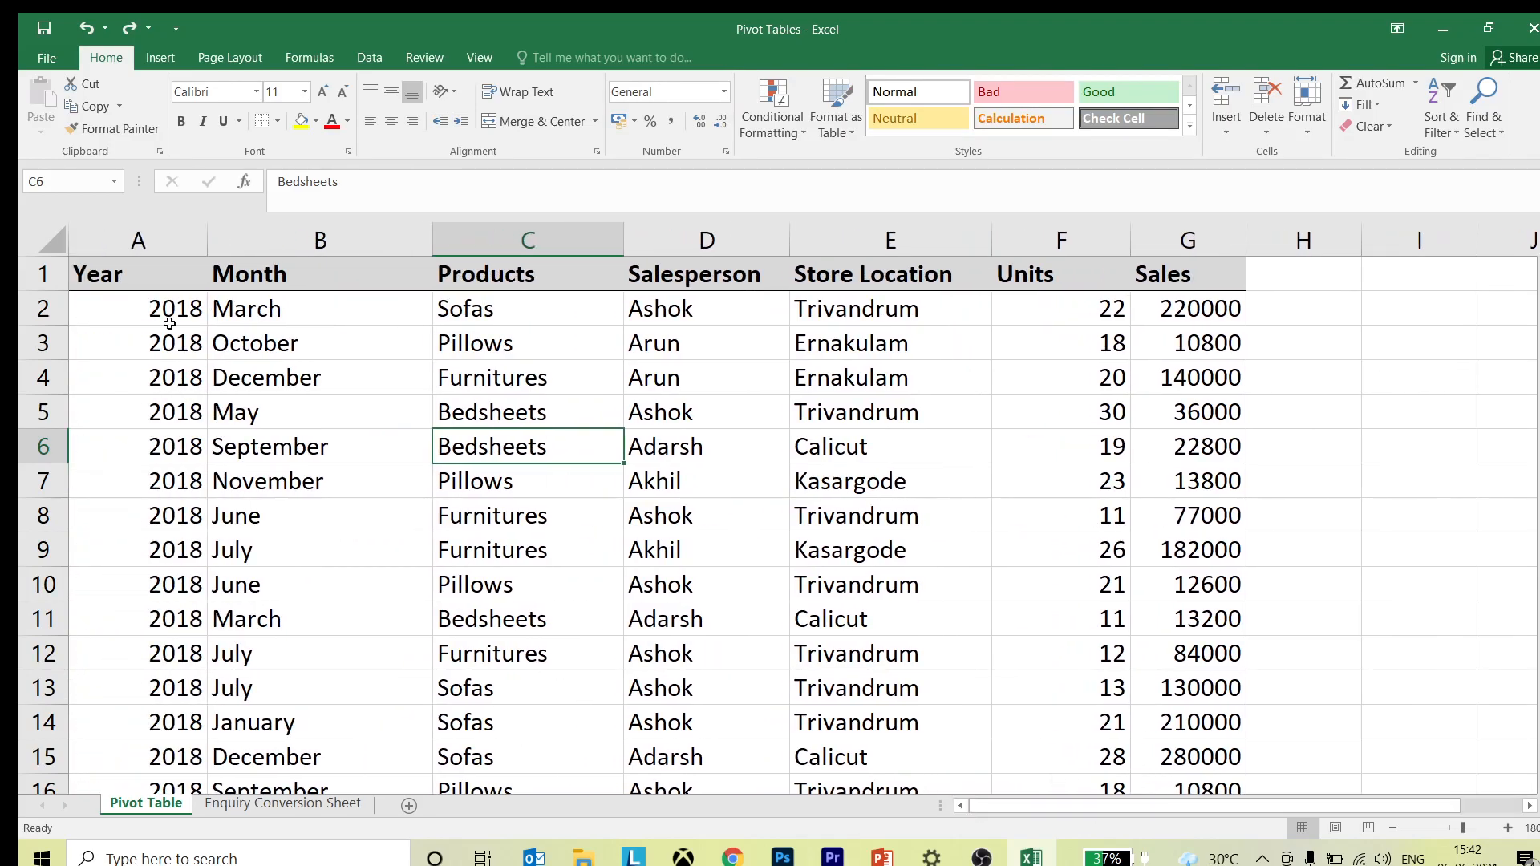
Step: Create a PivotTable from 'Pivot Table'!$A$1:$G$600 on a new worksheet, starting from cell B4 of the sales data
click(363, 382)
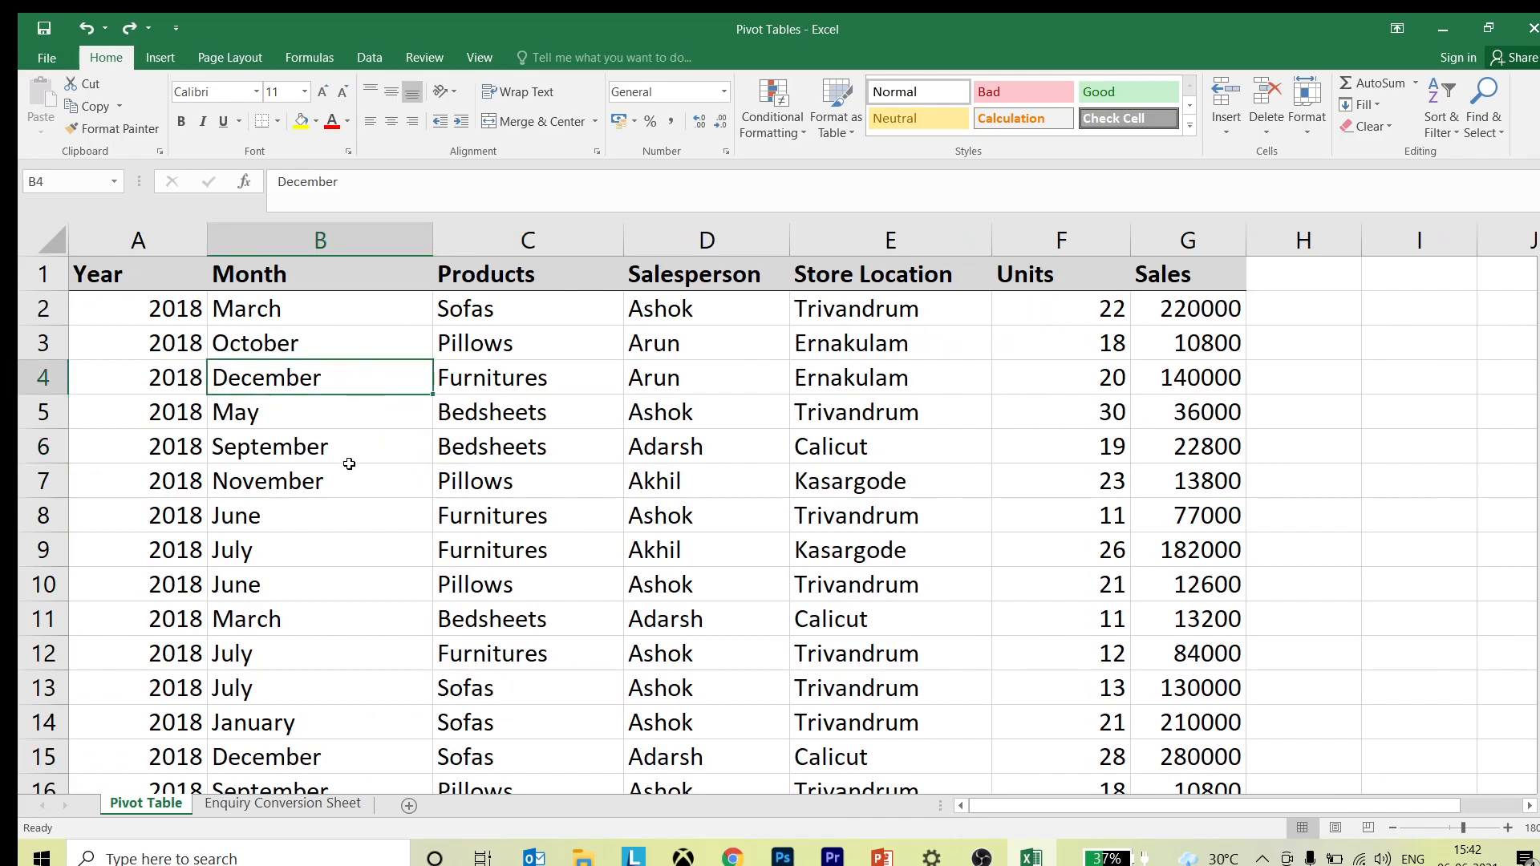
click(160, 57)
click(49, 102)
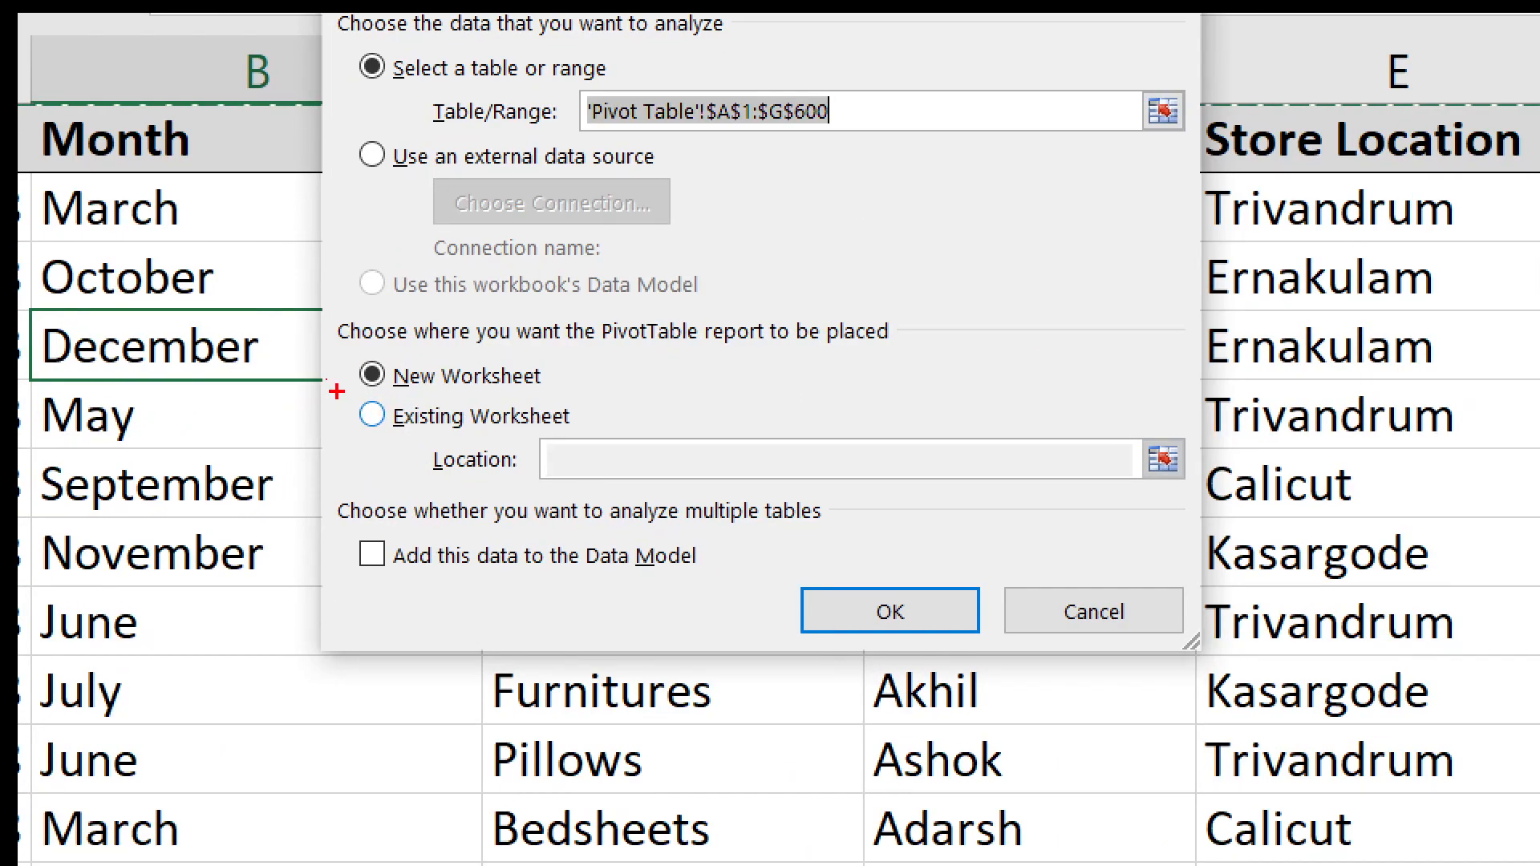
drag(336, 392, 631, 453)
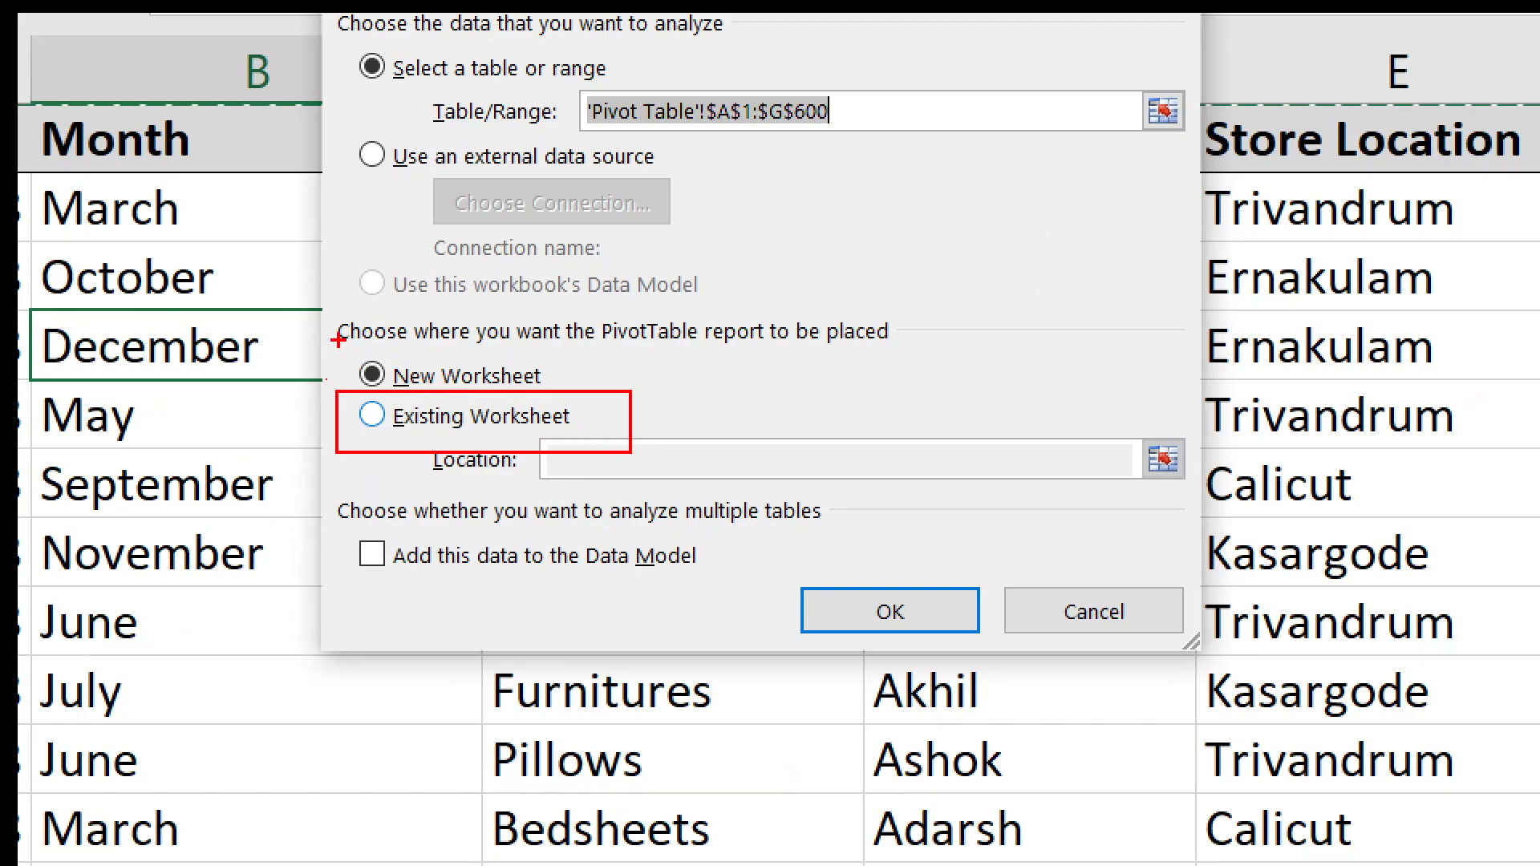
drag(350, 372, 149, 525)
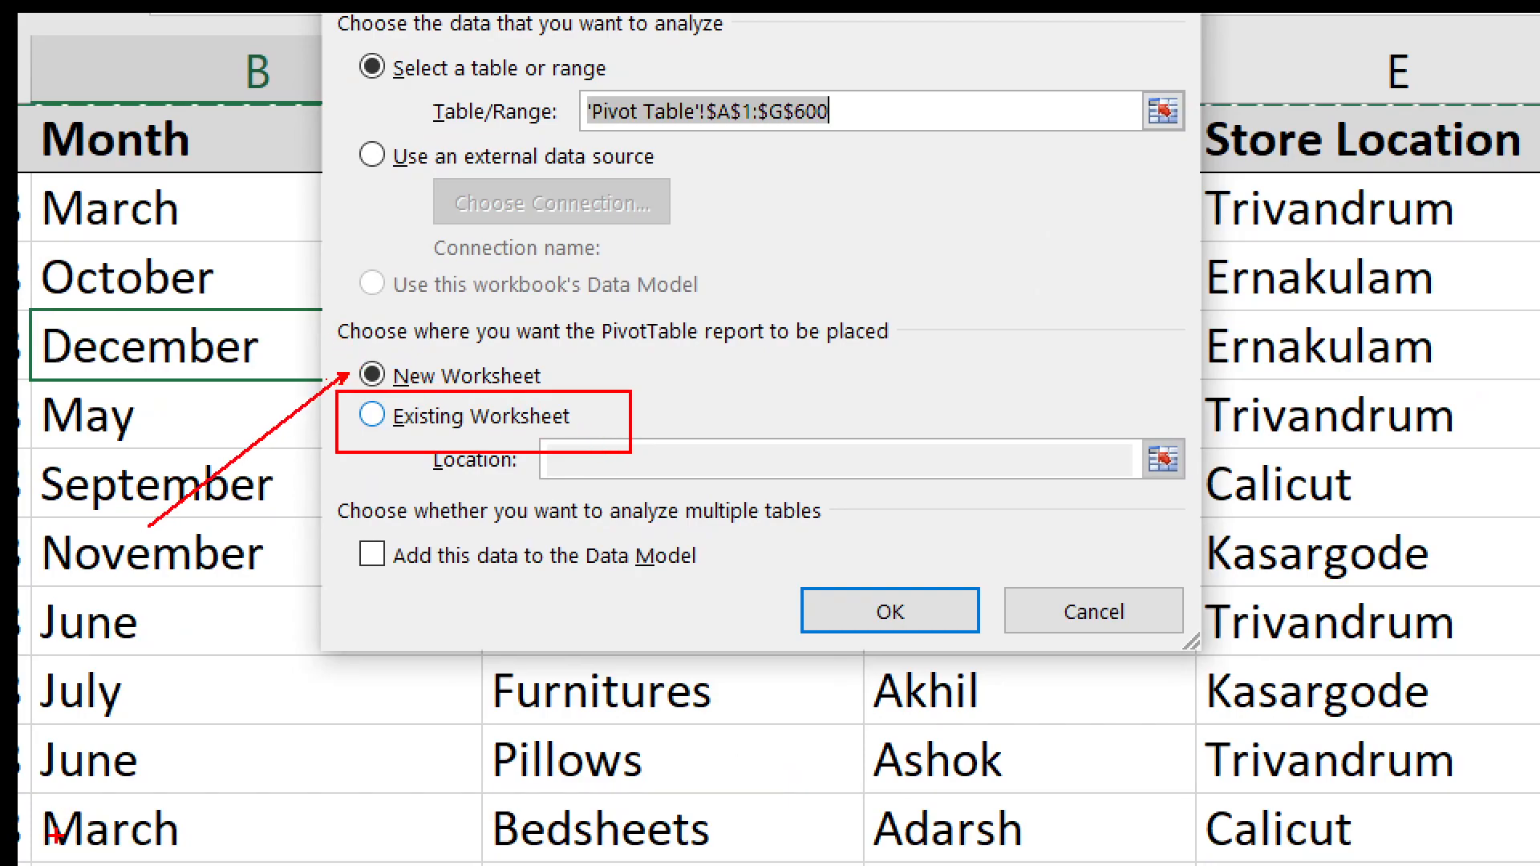
key(Escape)
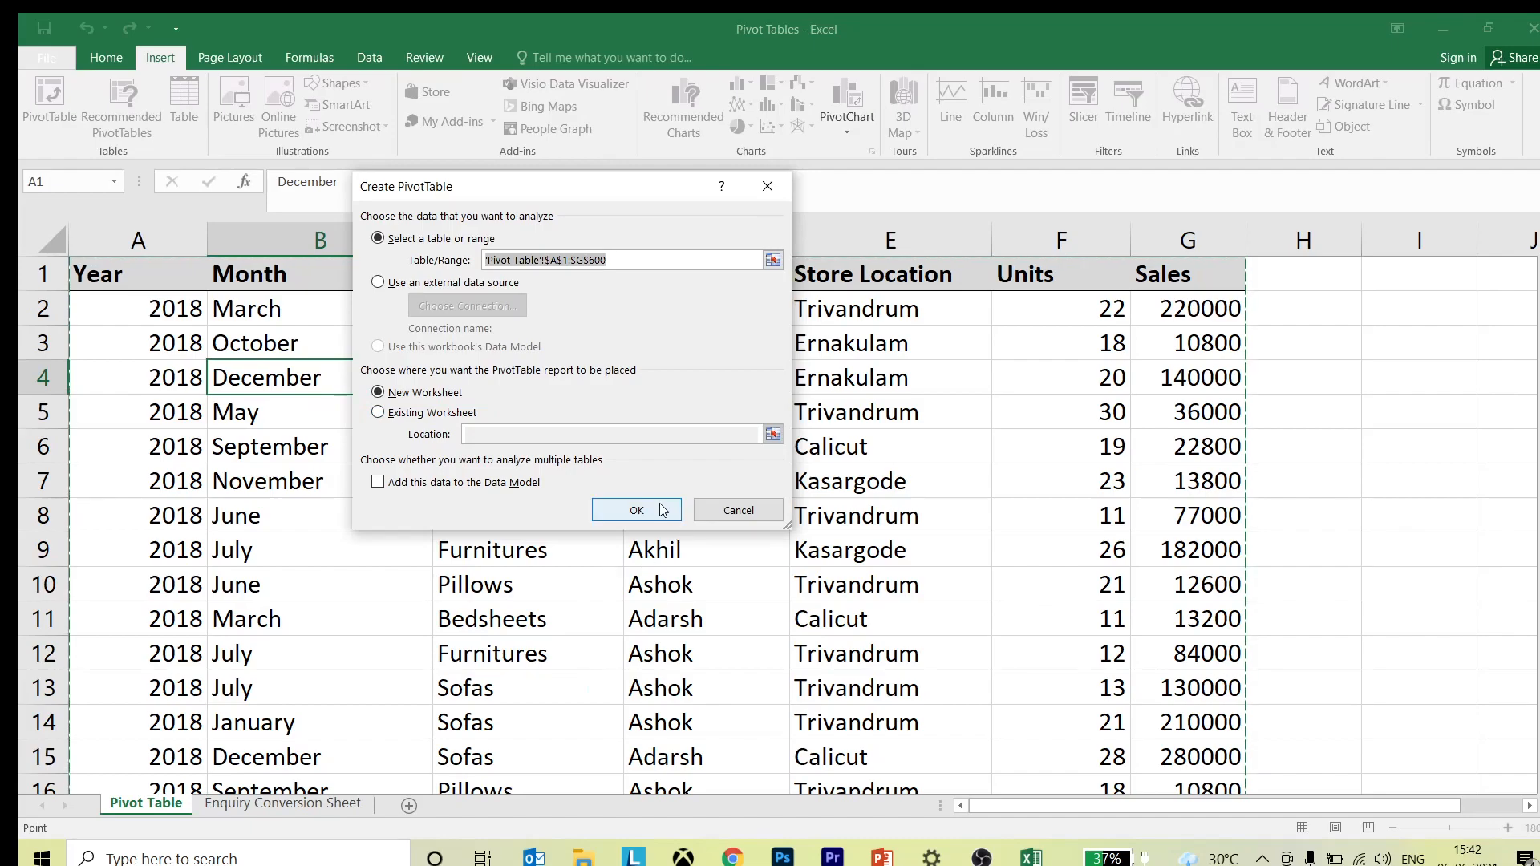
click(637, 511)
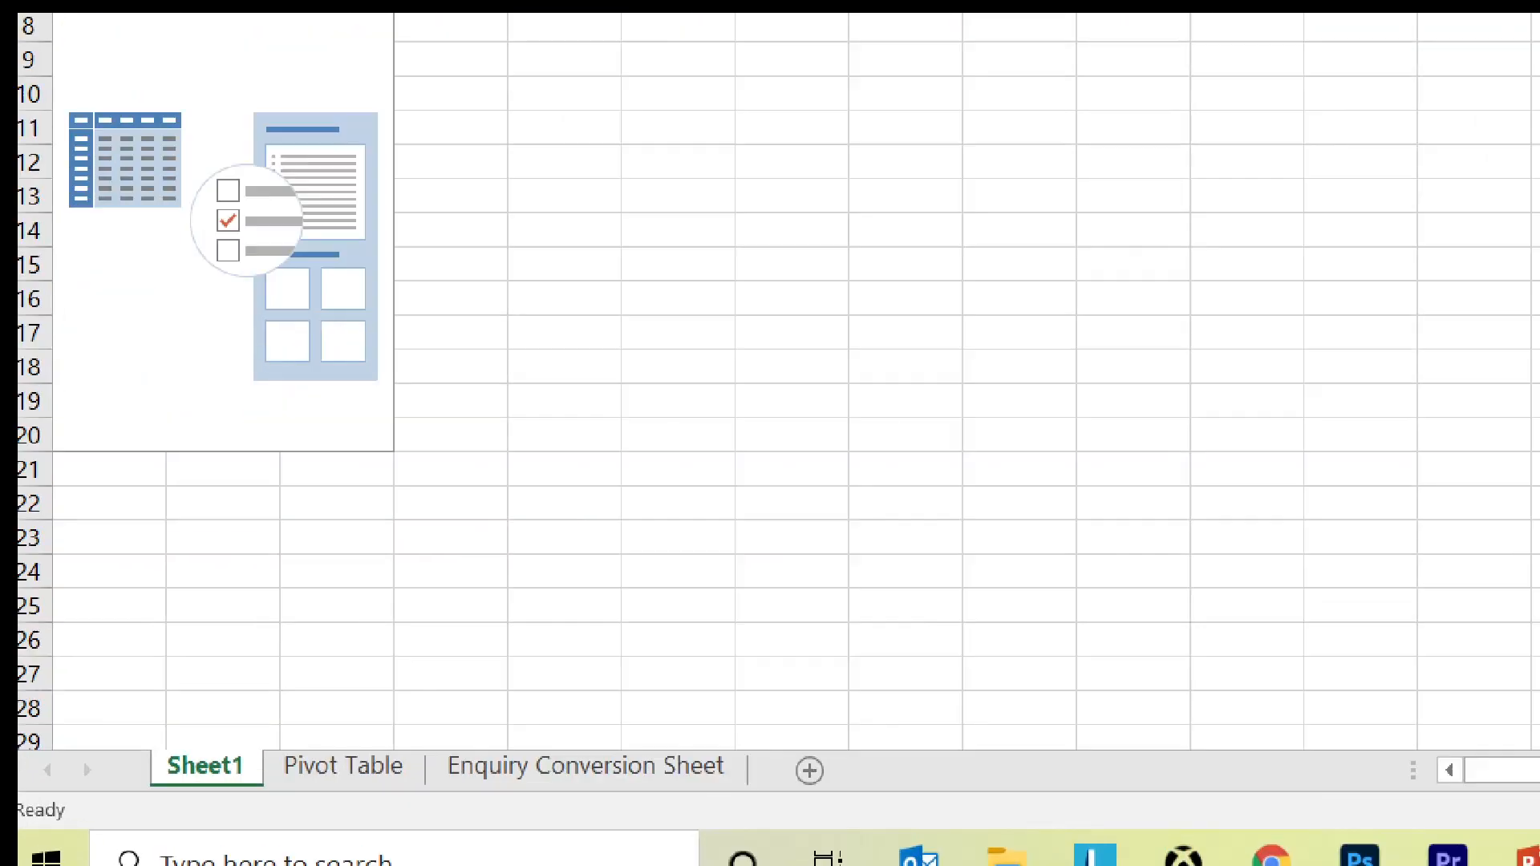
Step: Compare the new PivotTable sheet with the source data sheet, ending with a closer look at the empty PivotTable
drag(321, 765, 458, 829)
drag(159, 748, 74, 496)
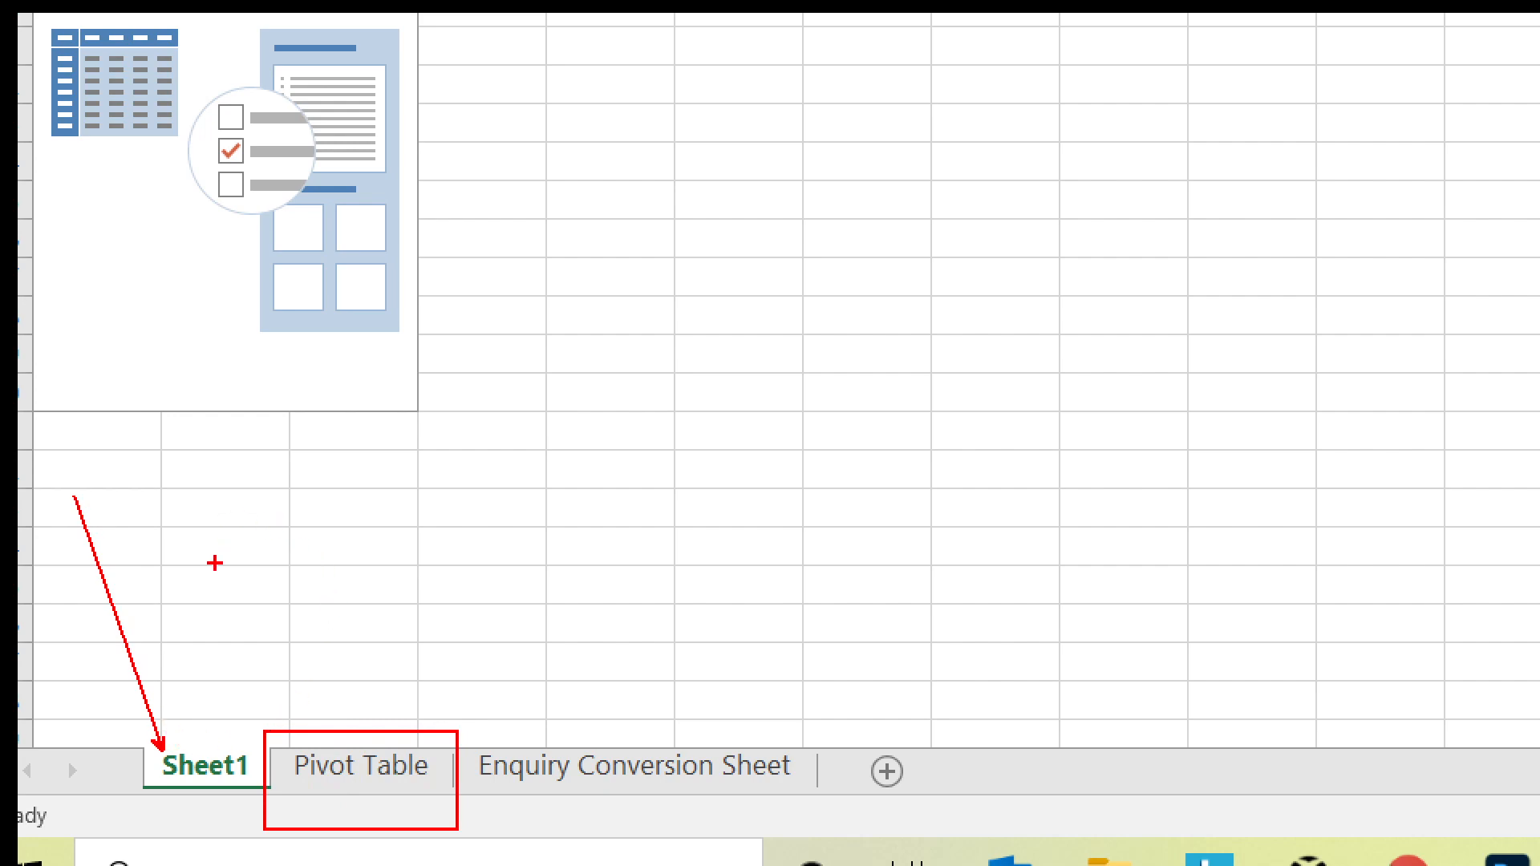
key(Escape)
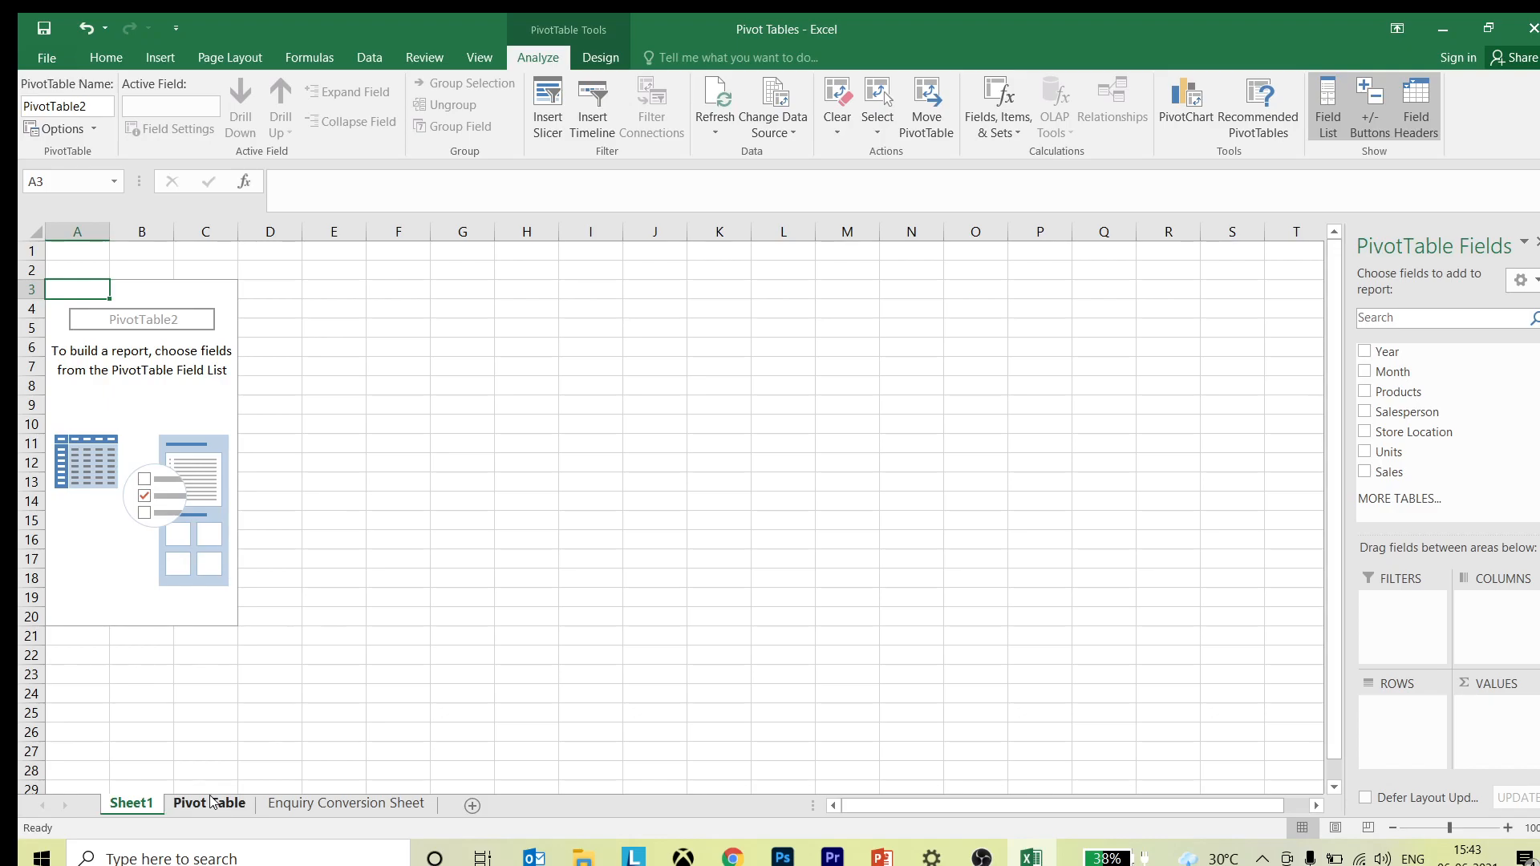
click(210, 803)
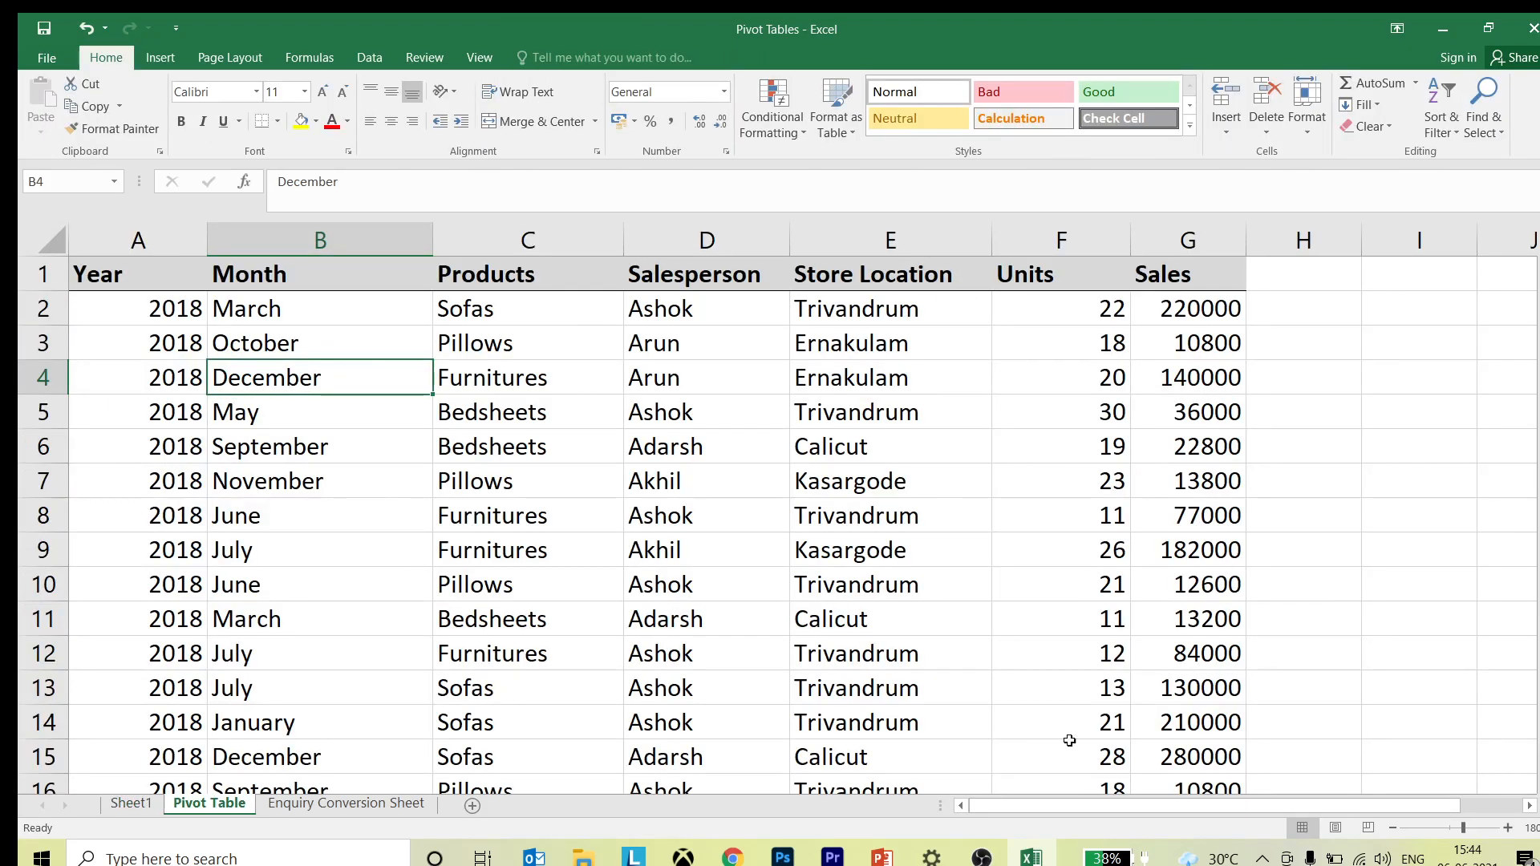
click(147, 807)
click(233, 803)
click(136, 805)
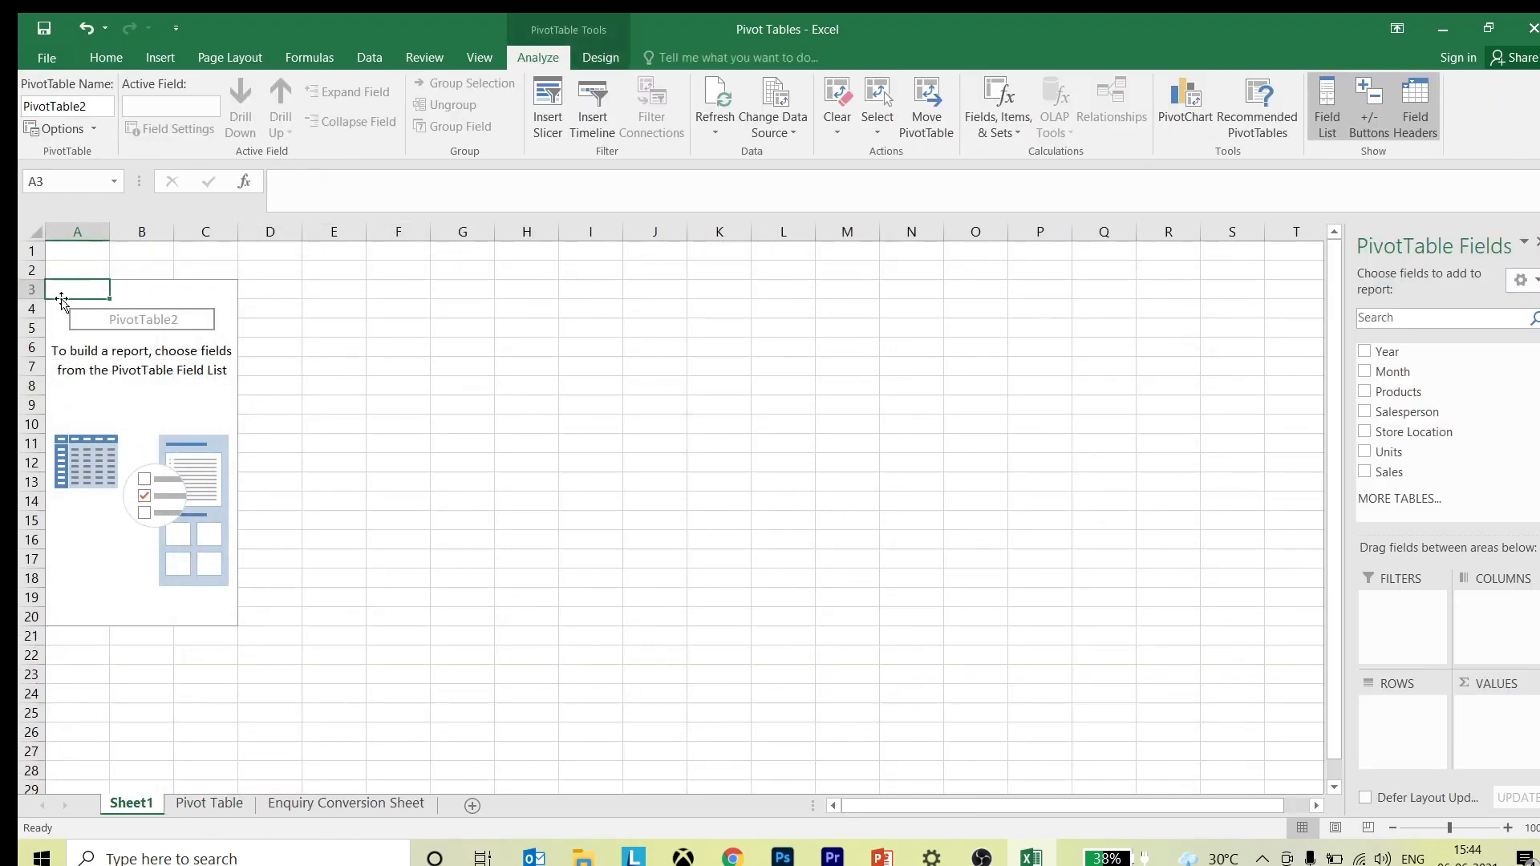
click(1508, 828)
click(1509, 828)
click(1509, 828)
click(1508, 828)
click(1508, 828)
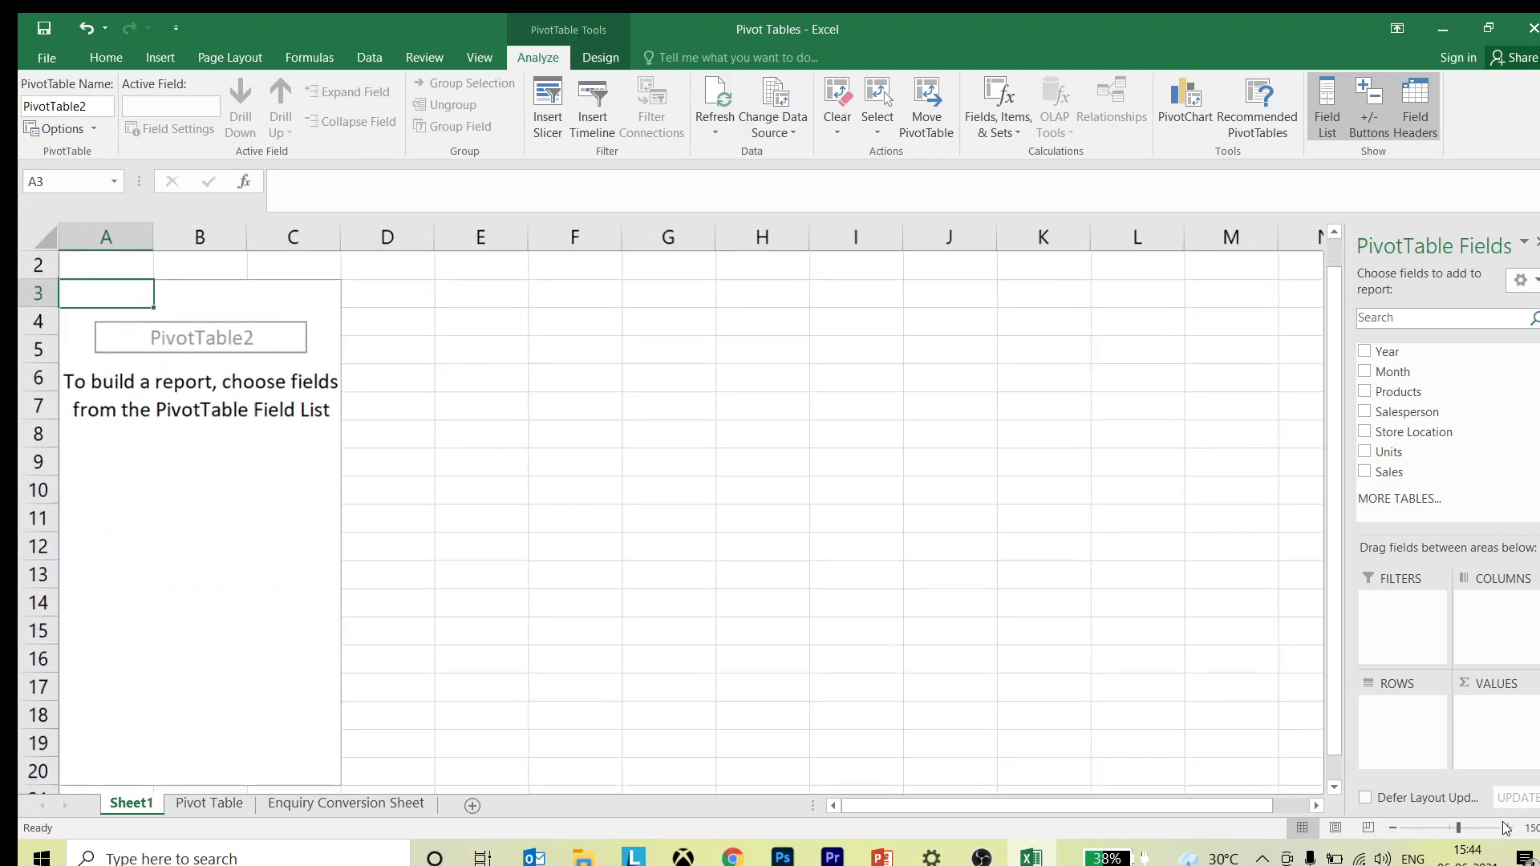
Step: Examine the empty PivotTable placeholder on Sheet1 by selecting several cells inside it
scroll(692, 513, down, 2)
scroll(686, 520, up, 2)
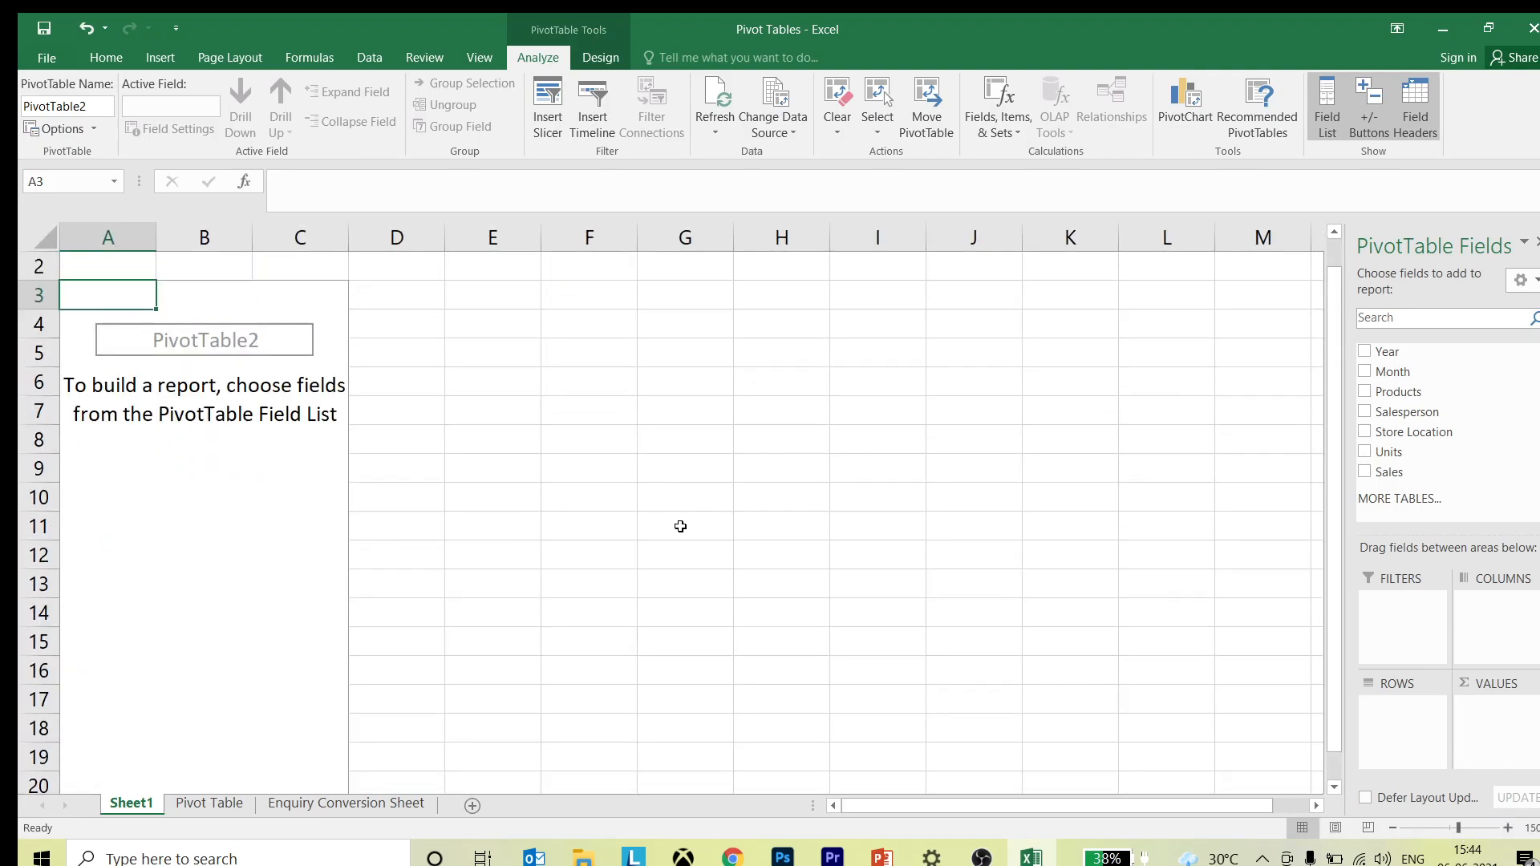
click(1335, 789)
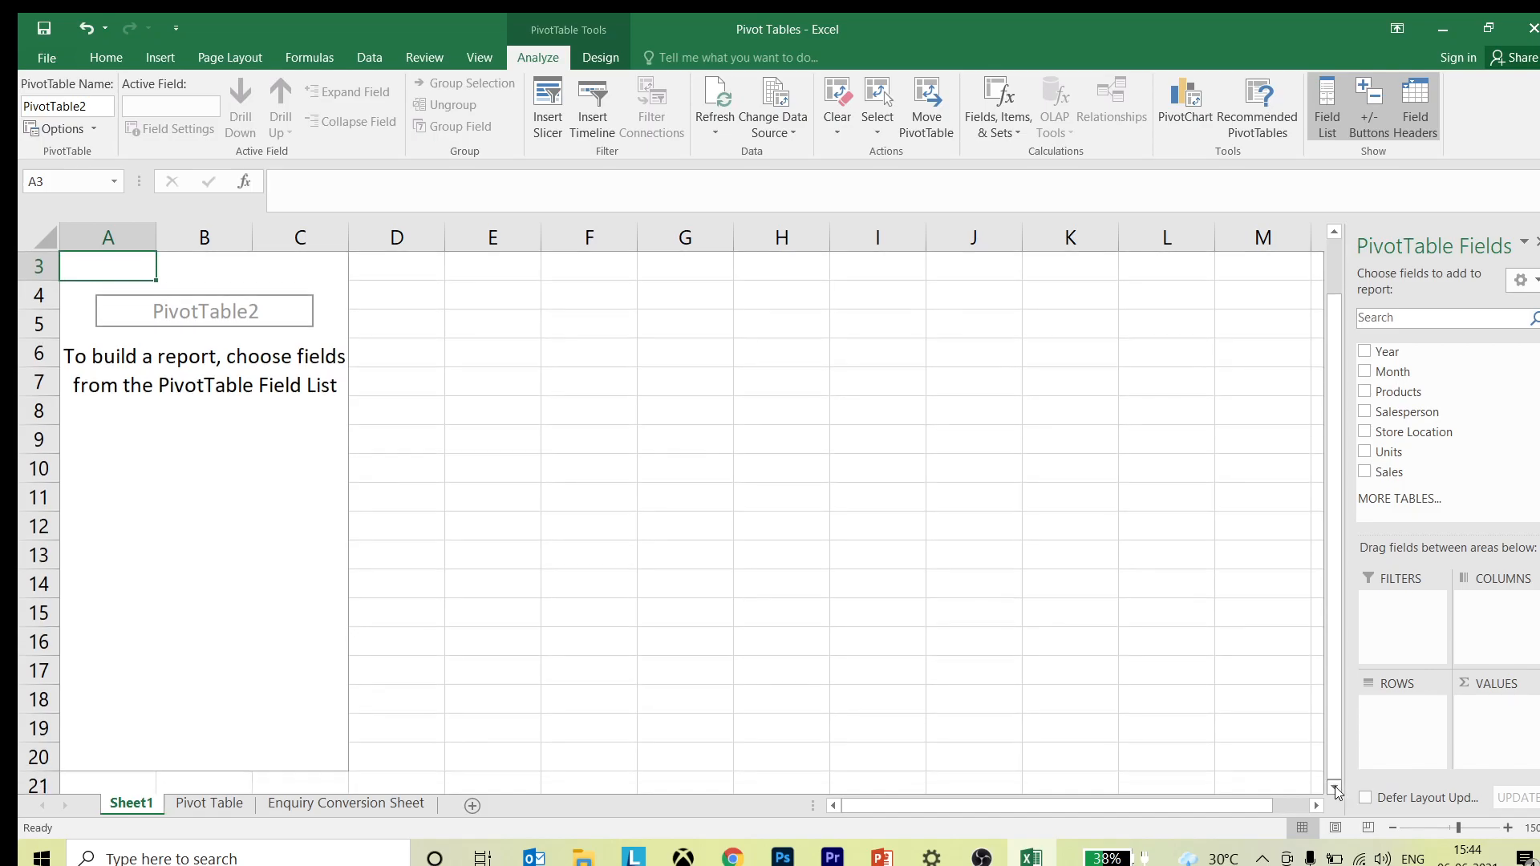
click(1392, 828)
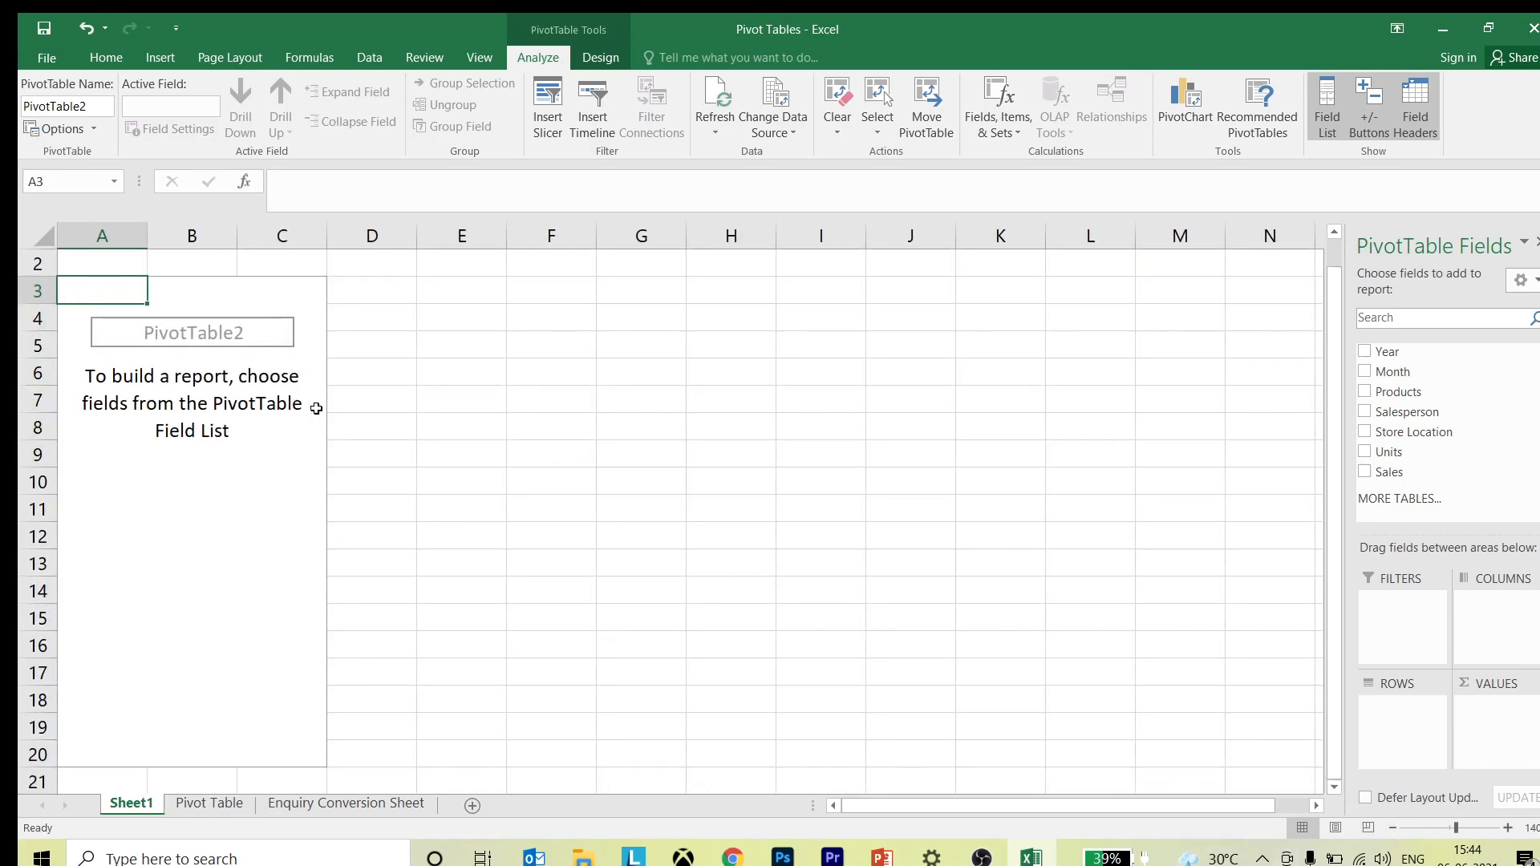
click(105, 509)
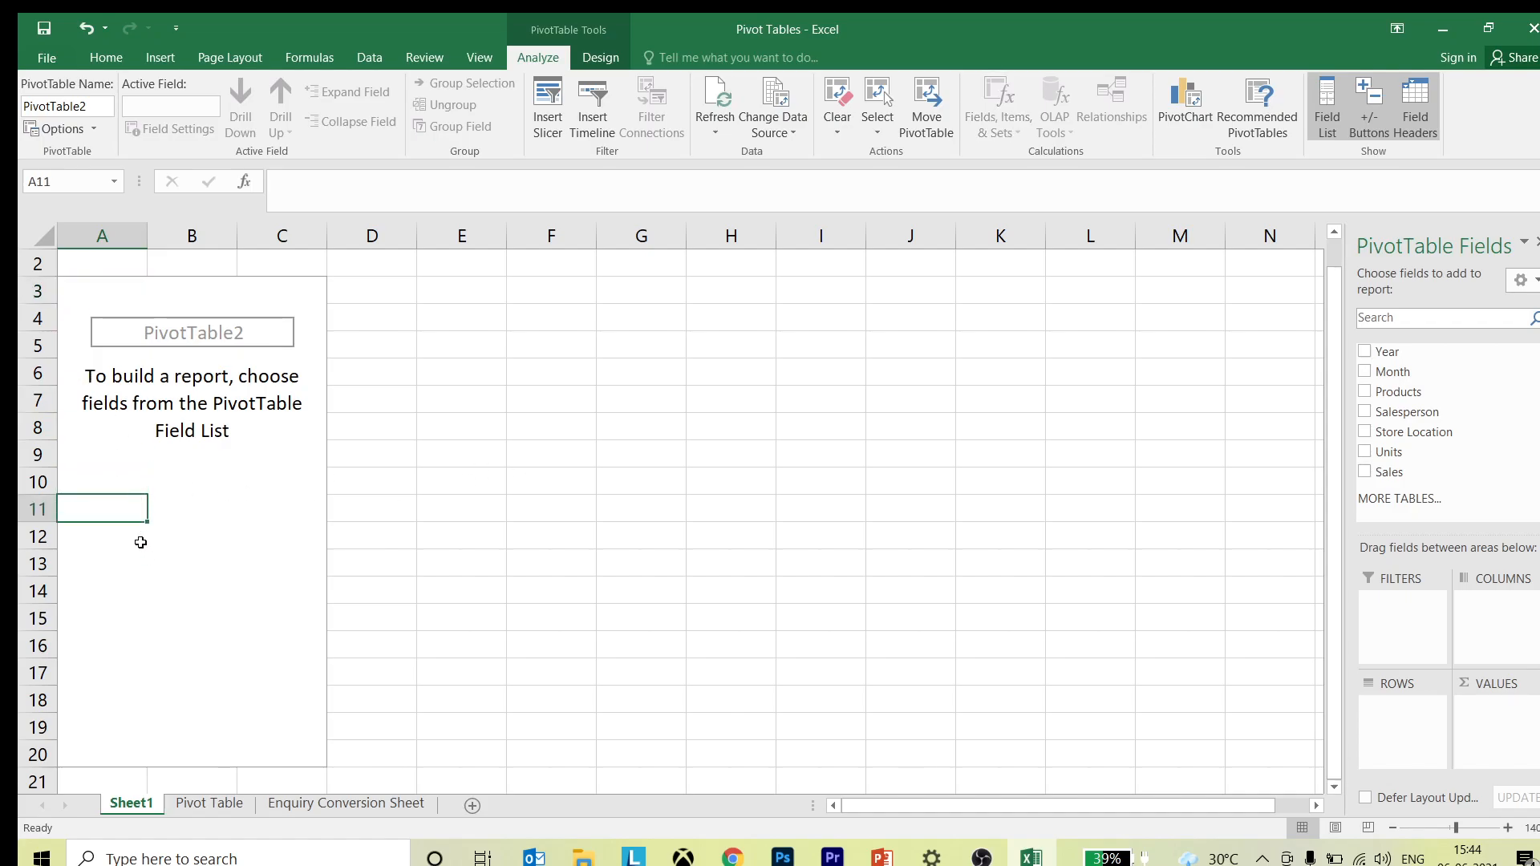
click(193, 509)
click(268, 509)
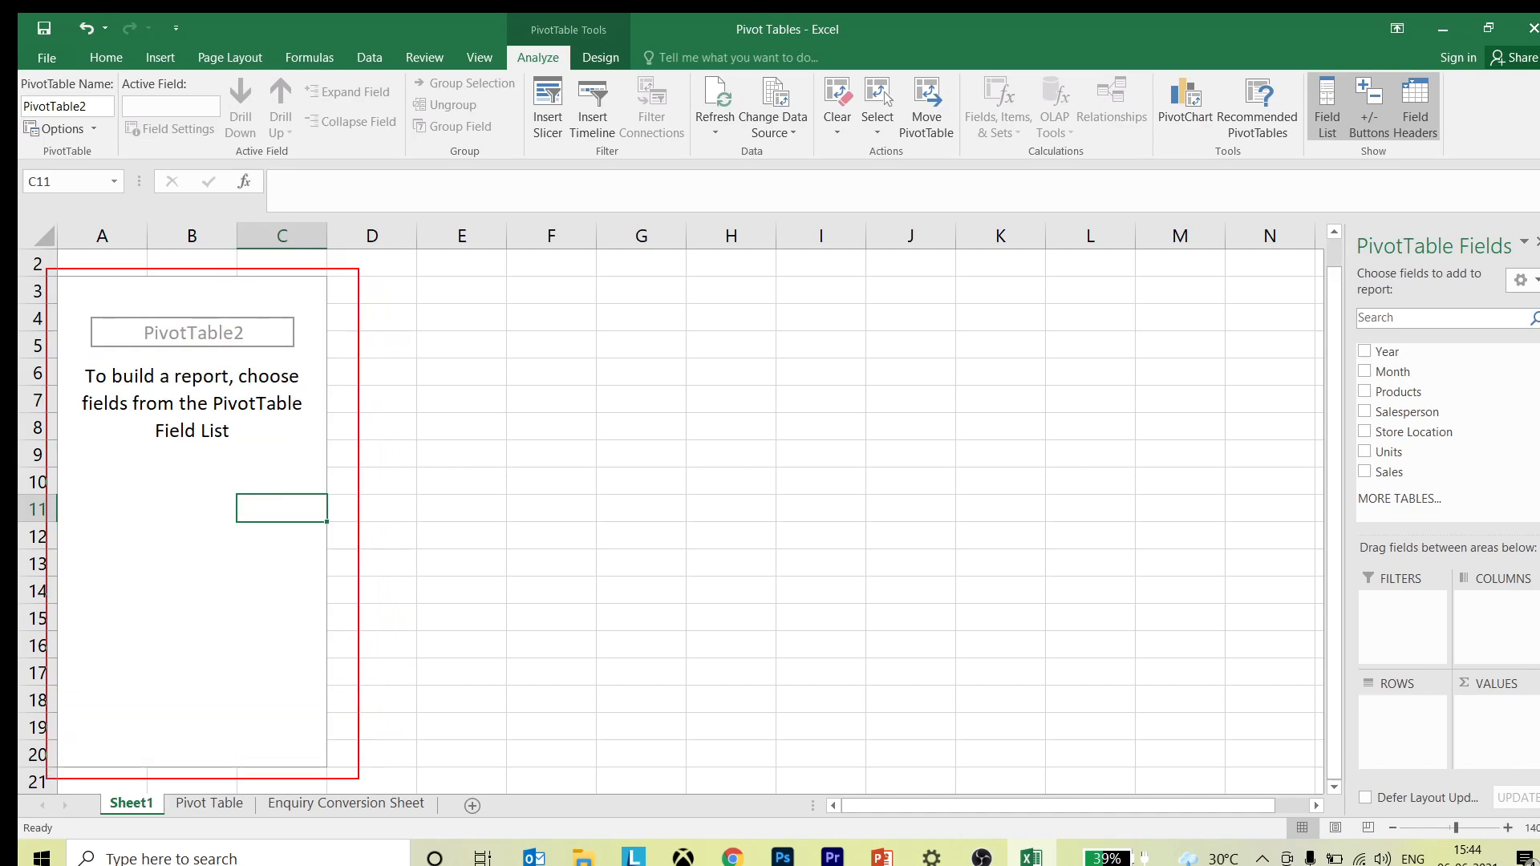
click(255, 619)
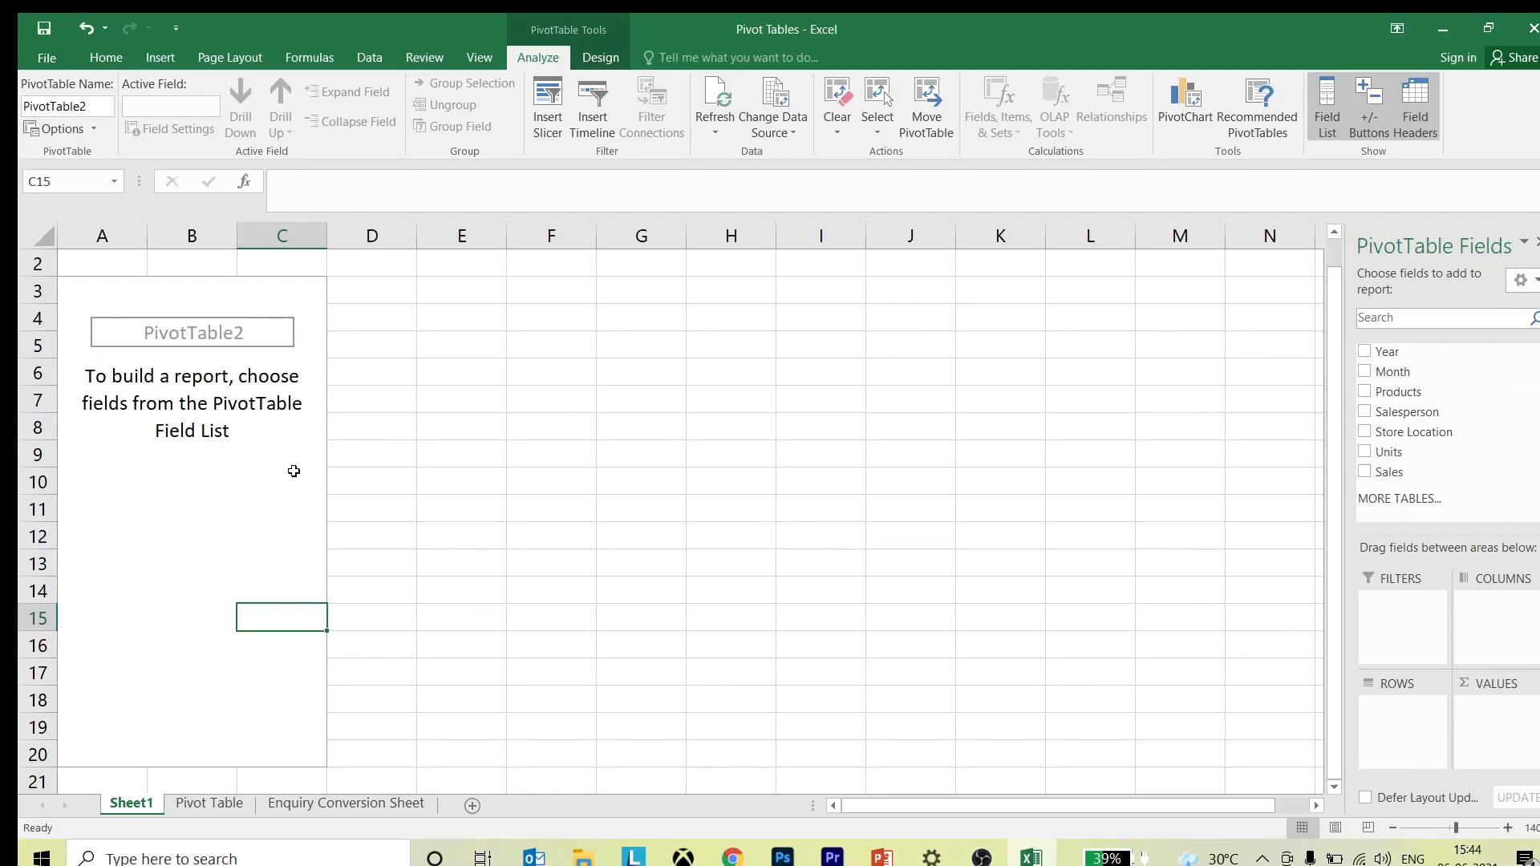
drag(184, 521, 176, 524)
click(244, 460)
click(260, 553)
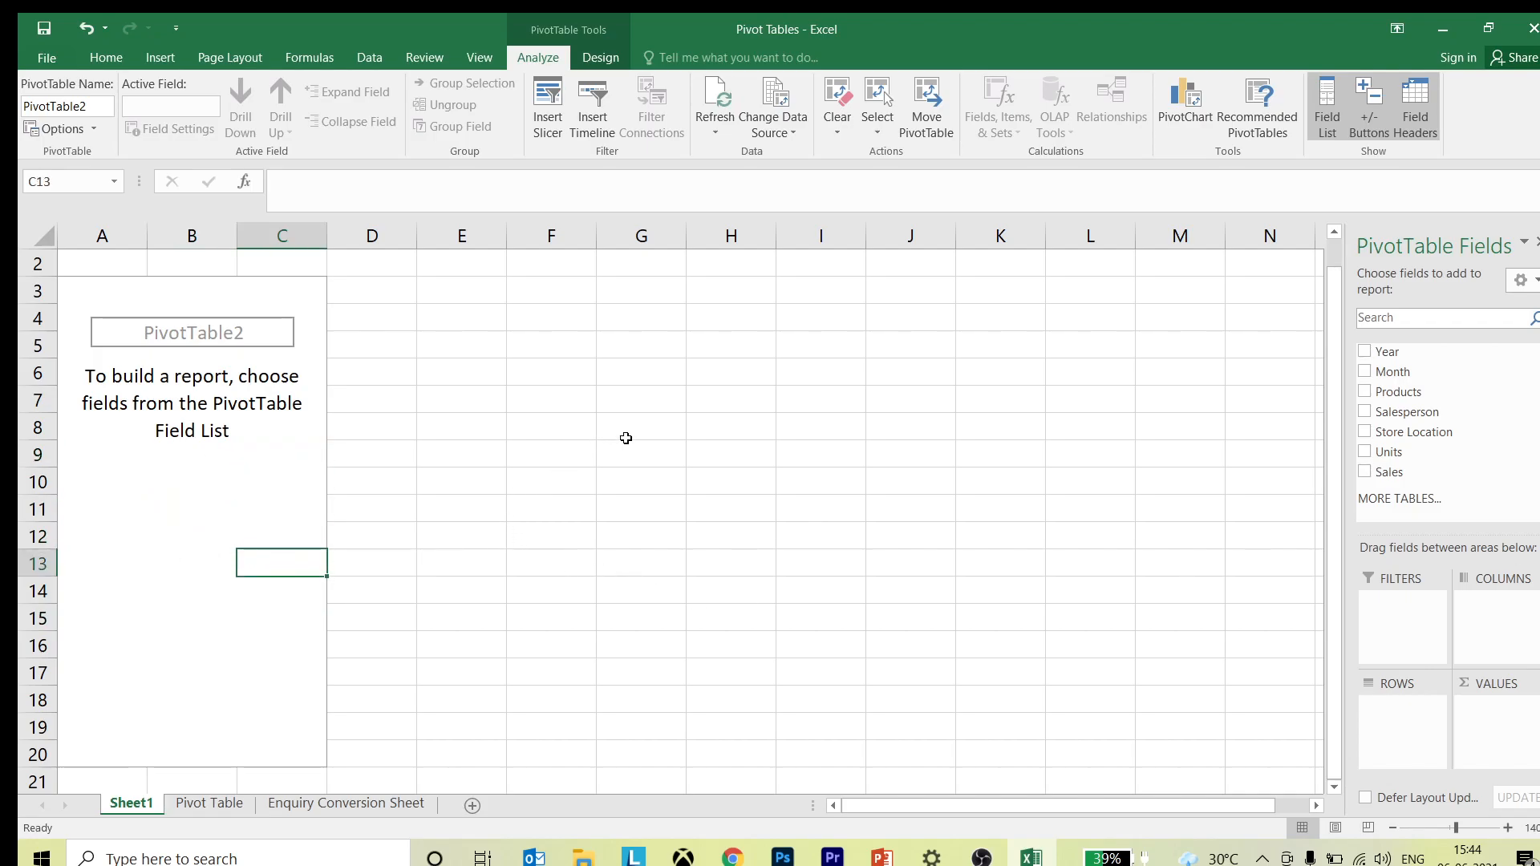
Step: Compare selecting cells outside and inside the PivotTable placeholder, checking when the field list and PivotTable tools are available
click(696, 460)
click(857, 562)
click(1149, 616)
click(796, 462)
click(634, 402)
click(588, 586)
click(650, 642)
click(794, 537)
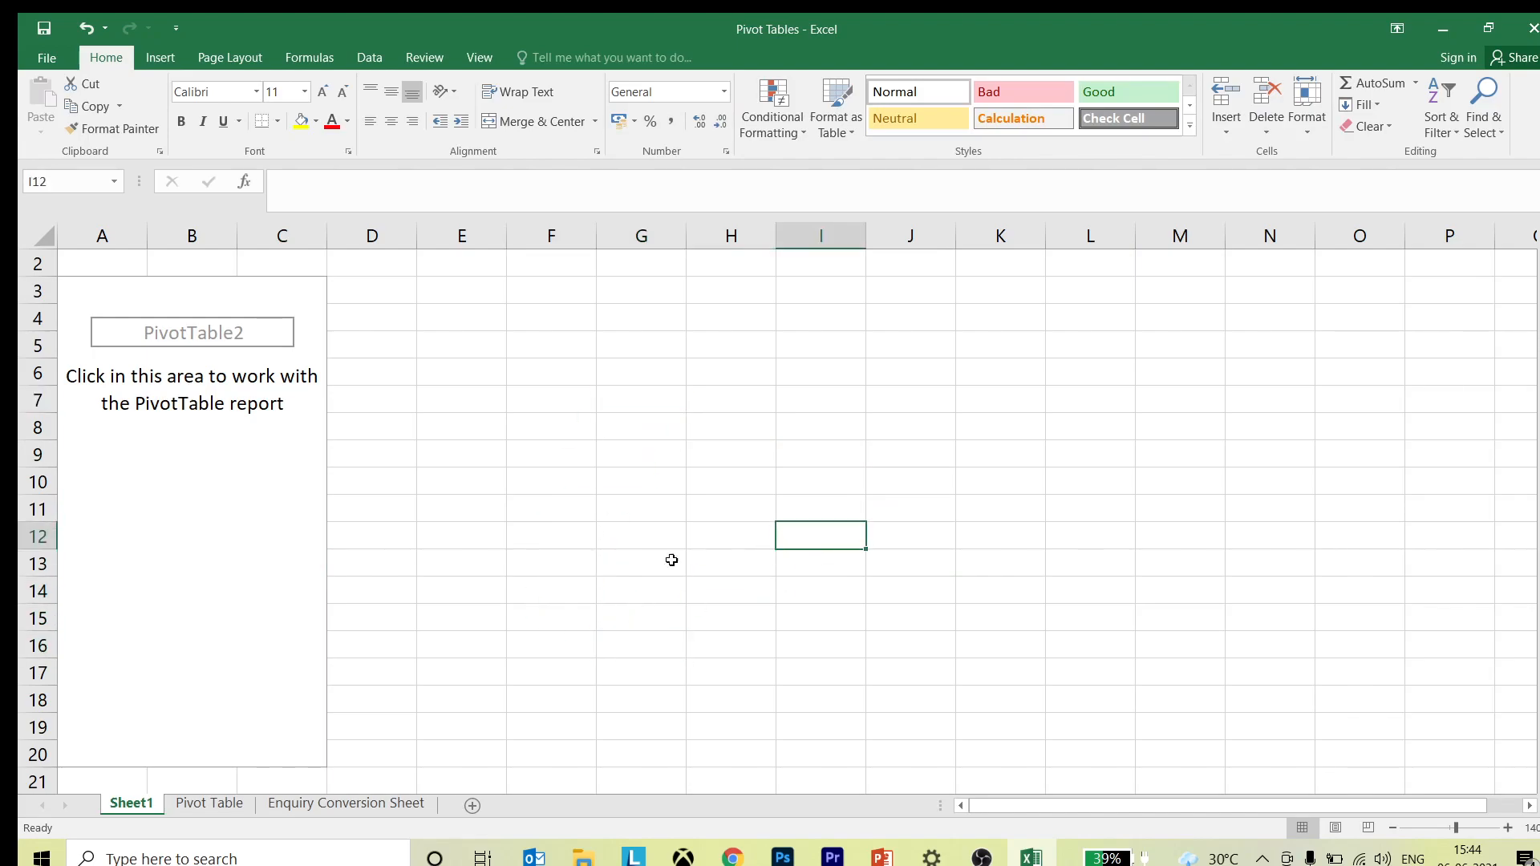
click(234, 517)
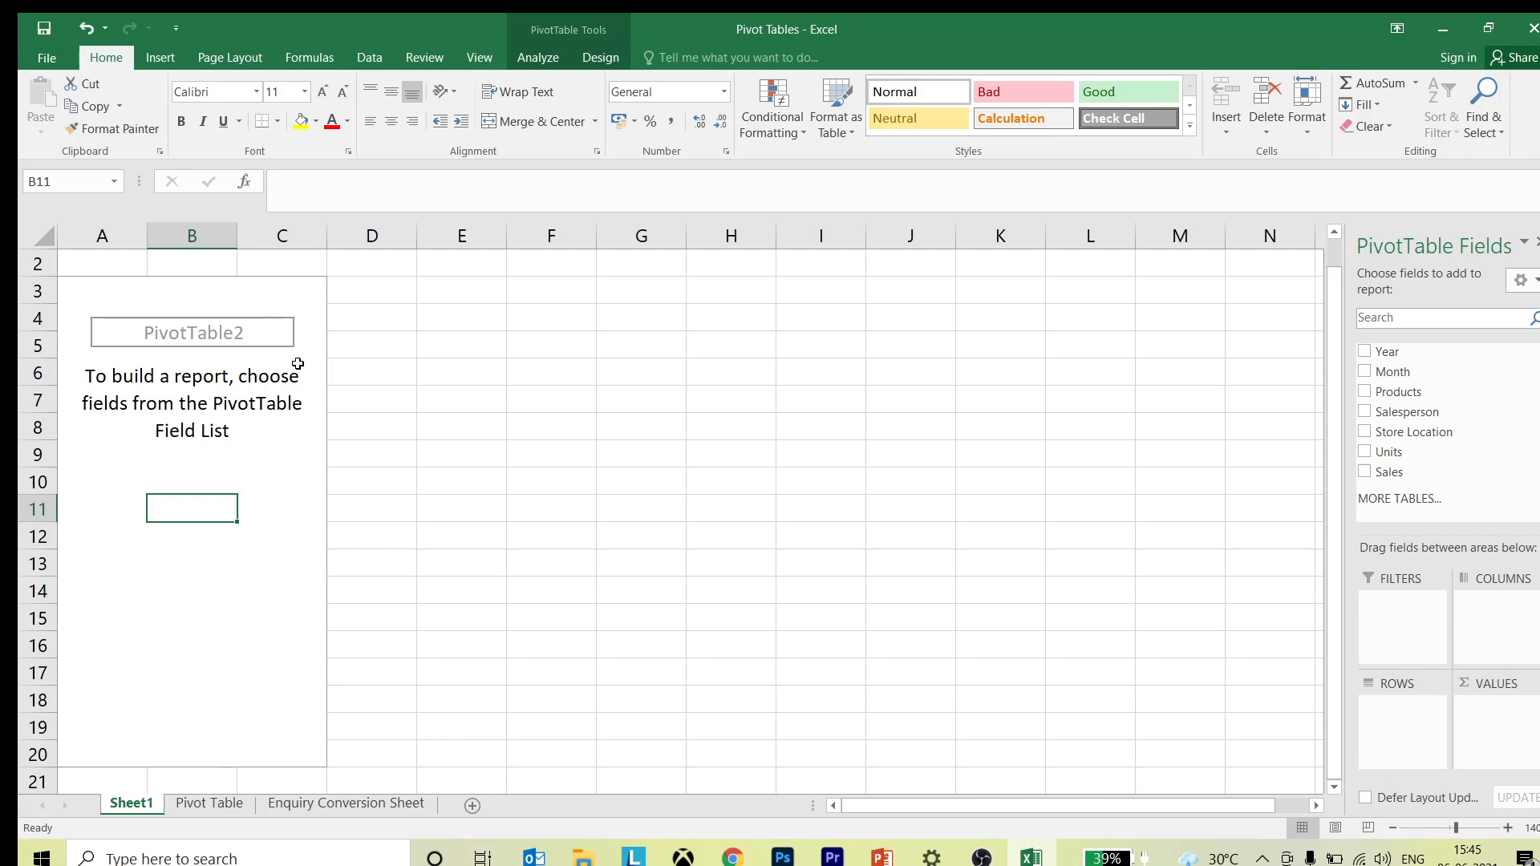
click(272, 445)
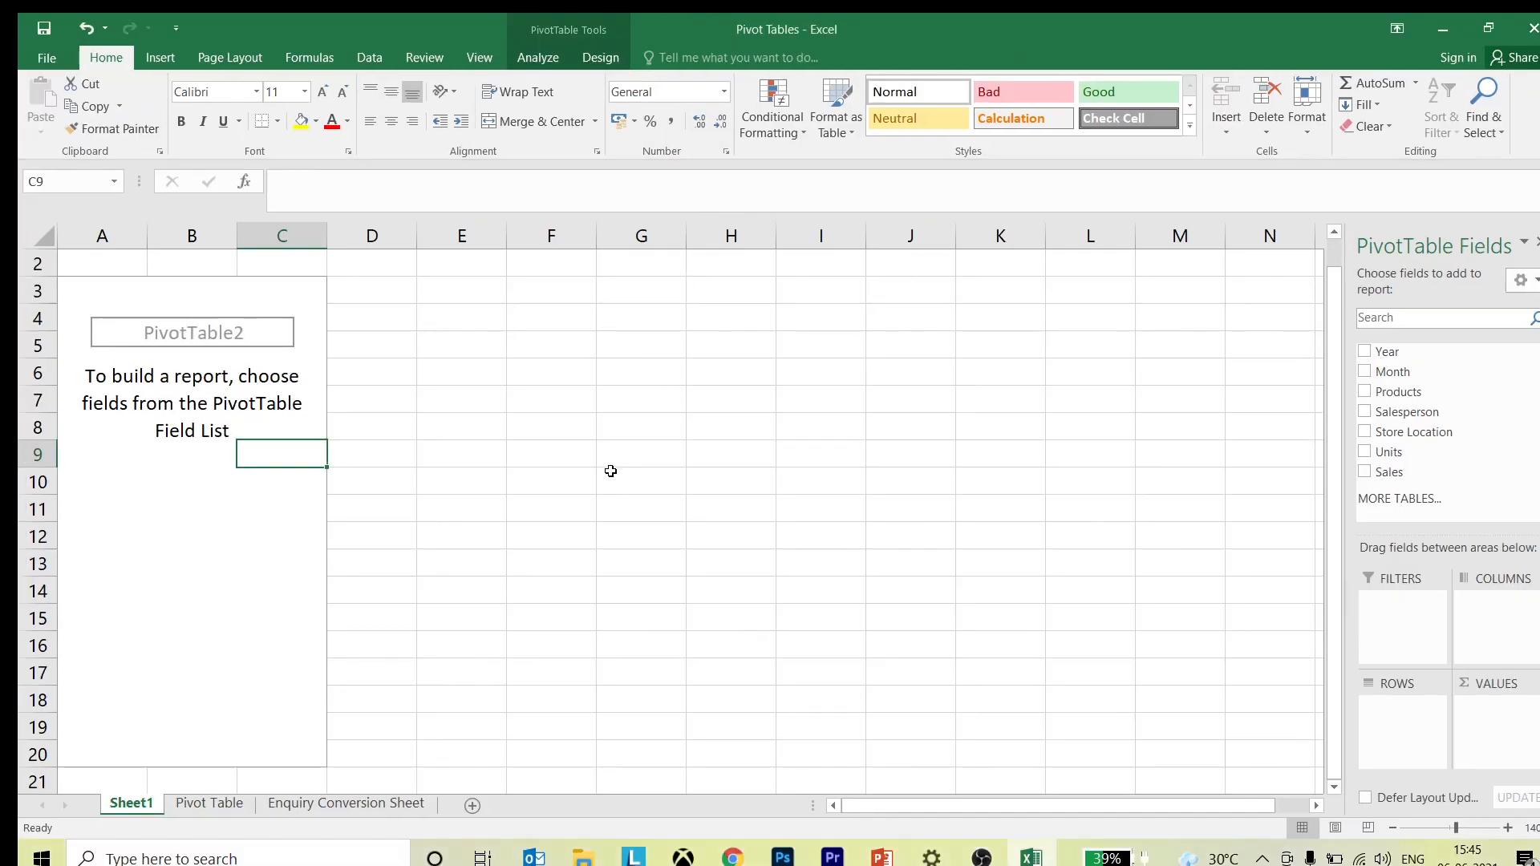
click(560, 505)
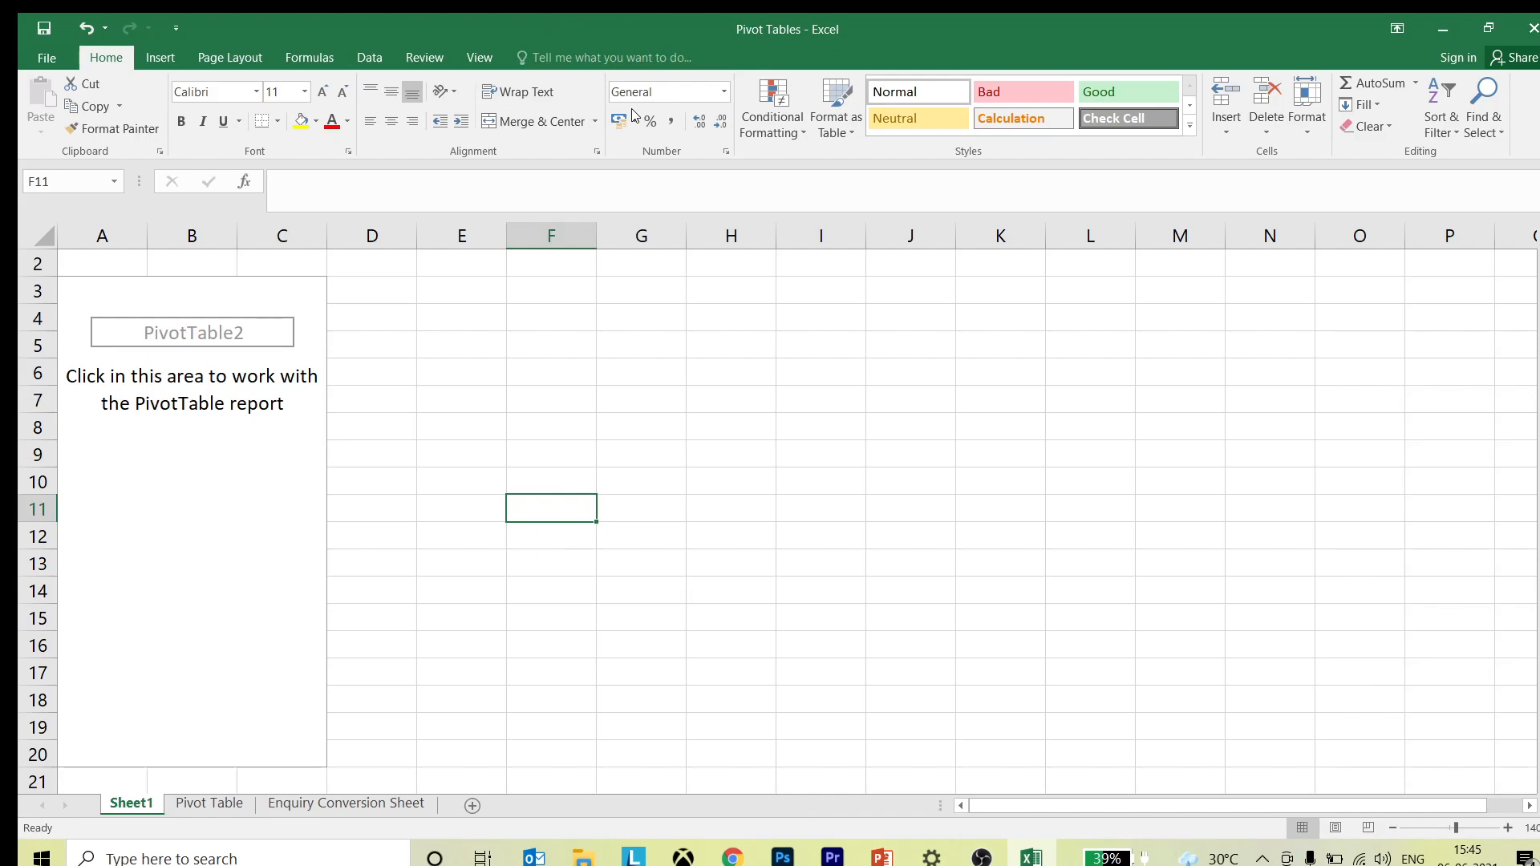
click(287, 479)
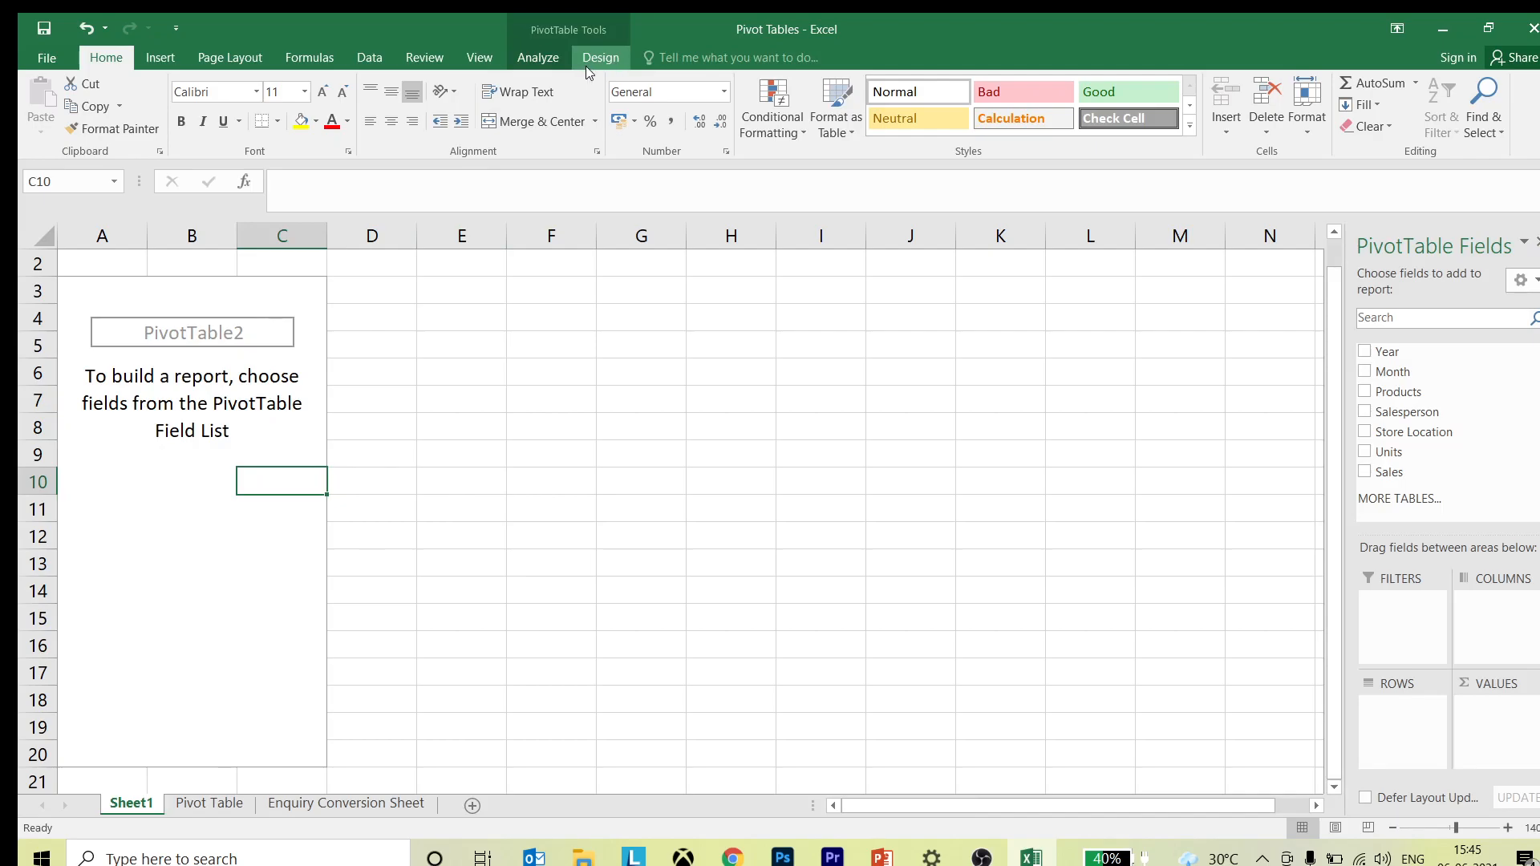
Step: Hide the PivotTable field list with a PivotTable cell selected, and display it again
click(551, 63)
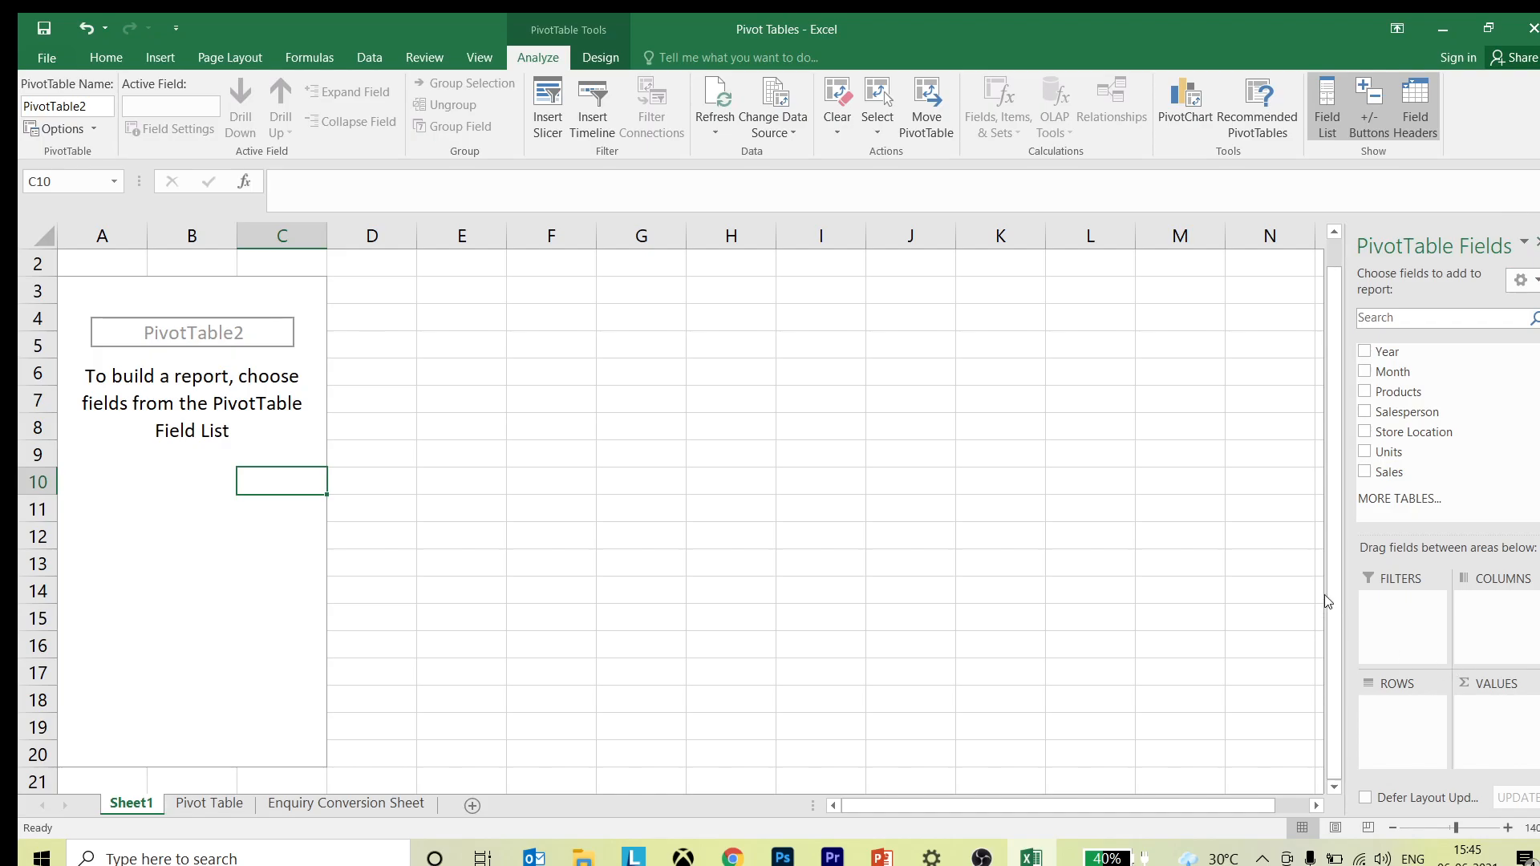
mouse_move(1310, 202)
mouse_down()
mouse_move(1513, 595)
mouse_move(1539, 798)
mouse_up()
drag(1289, 614, 1035, 725)
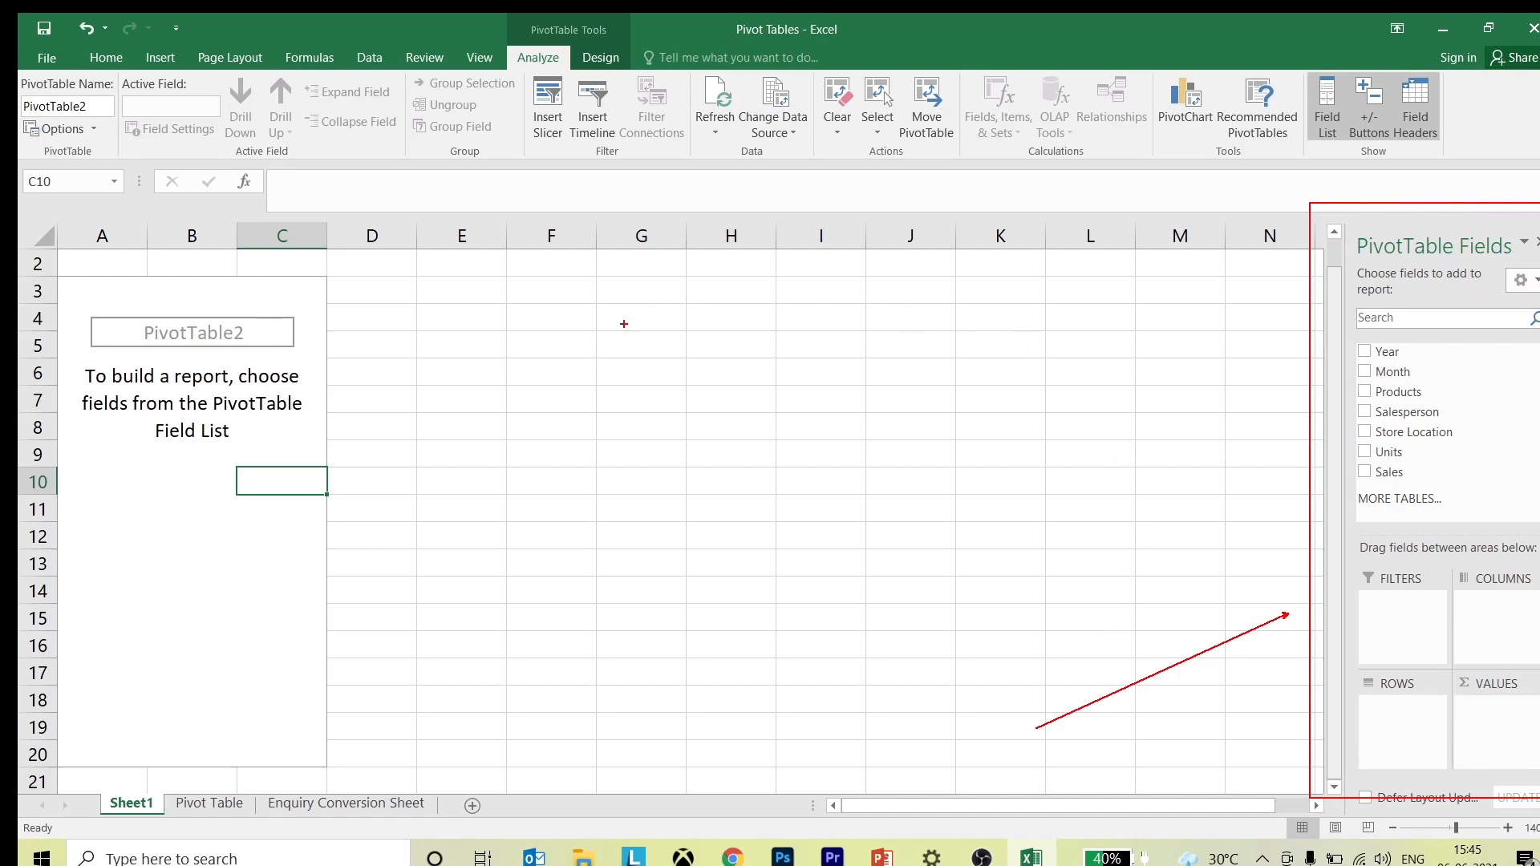
key(Escape)
click(273, 534)
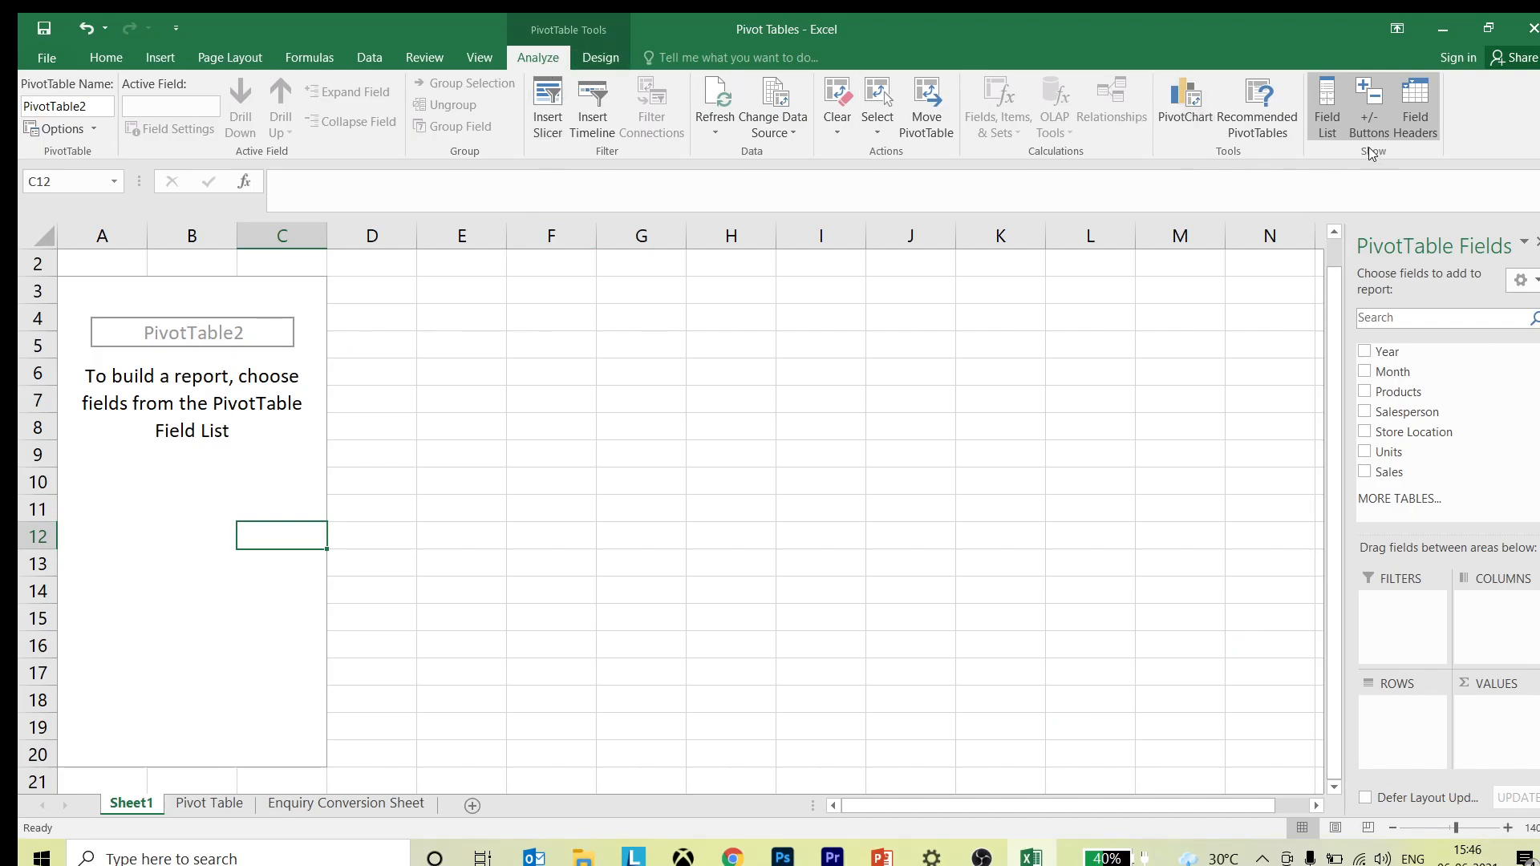
click(1330, 121)
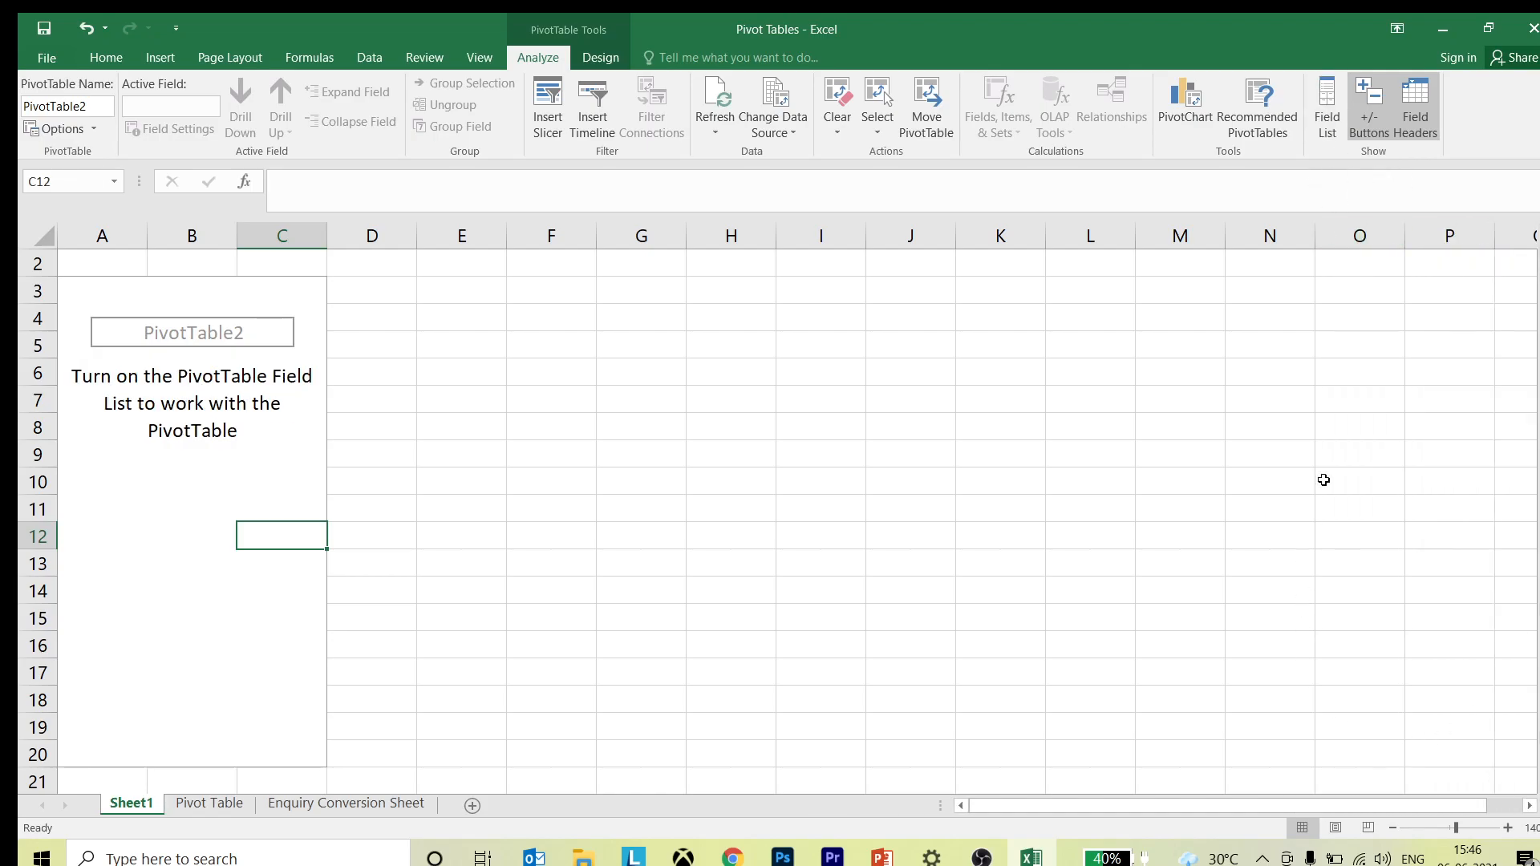
click(1336, 137)
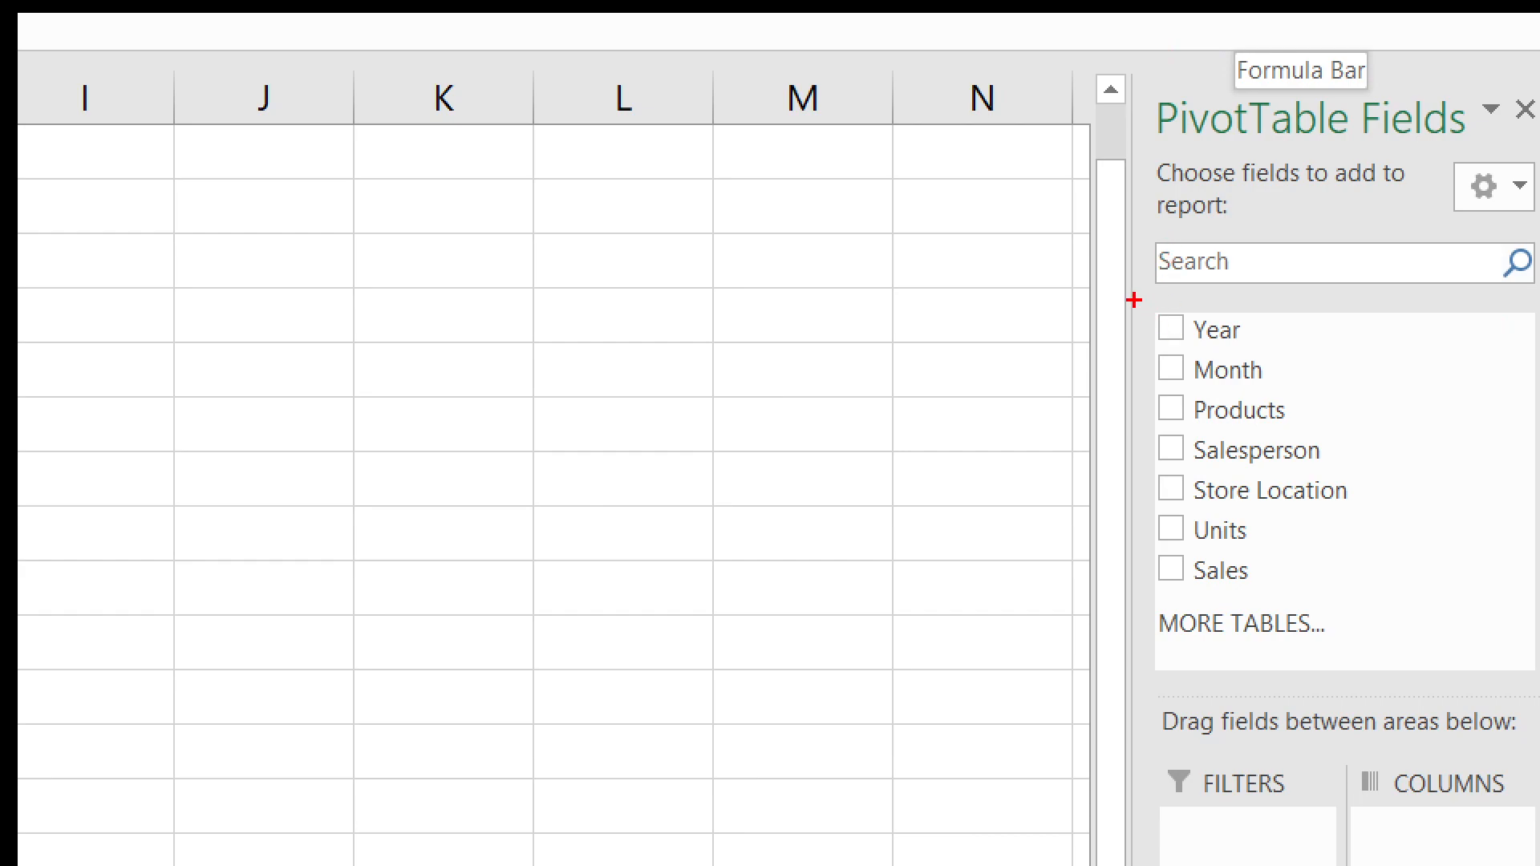
Step: Compare the fields offered for the PivotTable with the column headers in row 1 of the Pivot Table source sheet
mouse_move(1134, 298)
mouse_down()
mouse_move(1303, 357)
mouse_move(1537, 695)
mouse_up()
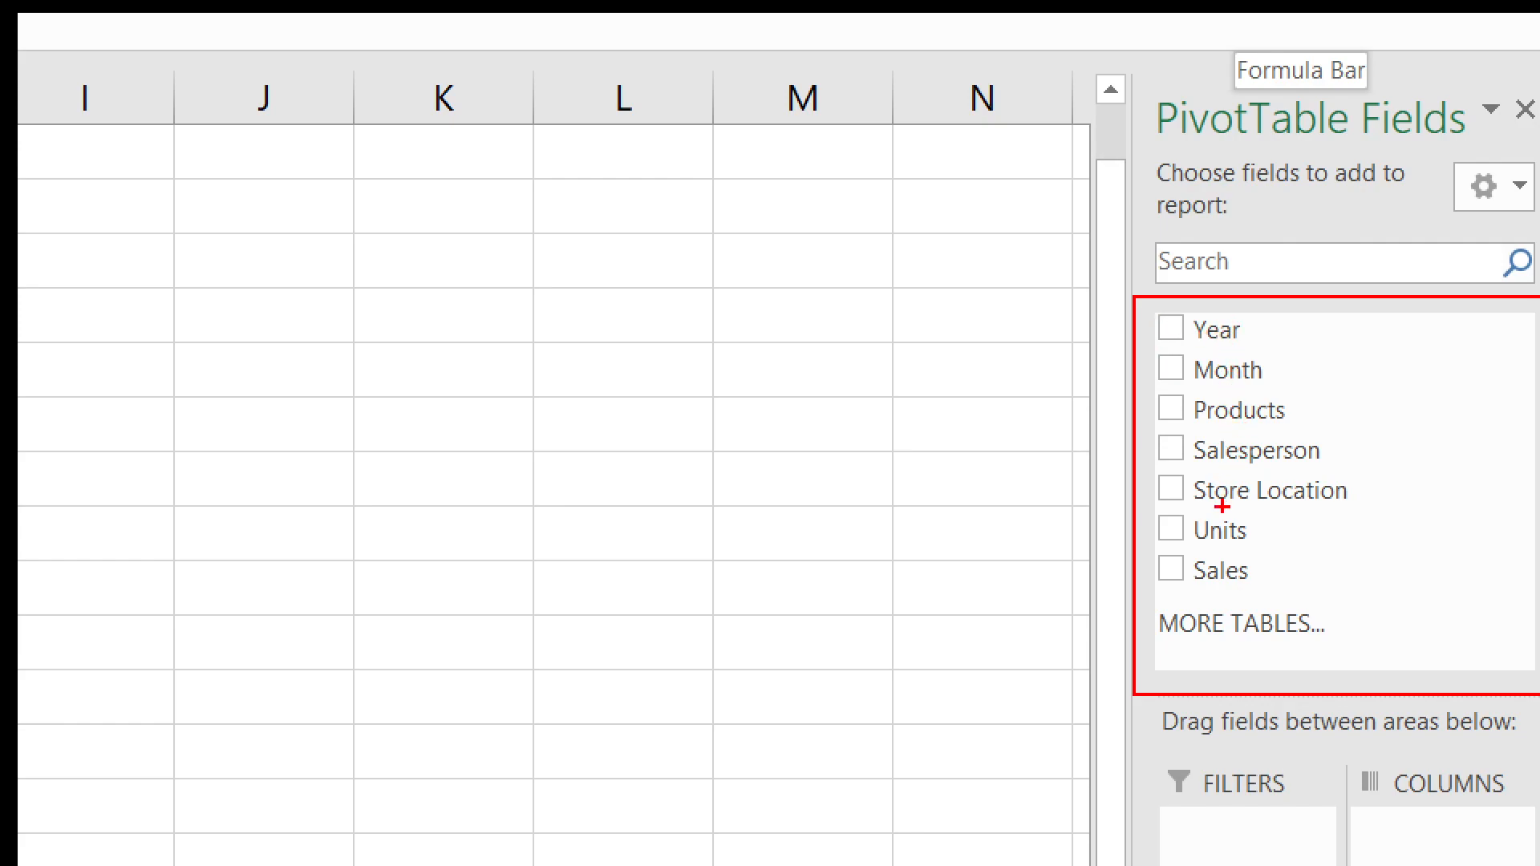
drag(1149, 336, 1075, 401)
drag(1147, 362, 1061, 427)
mouse_move(1153, 403)
mouse_down()
mouse_move(1071, 473)
mouse_move(1066, 536)
mouse_up()
drag(1147, 508, 1080, 574)
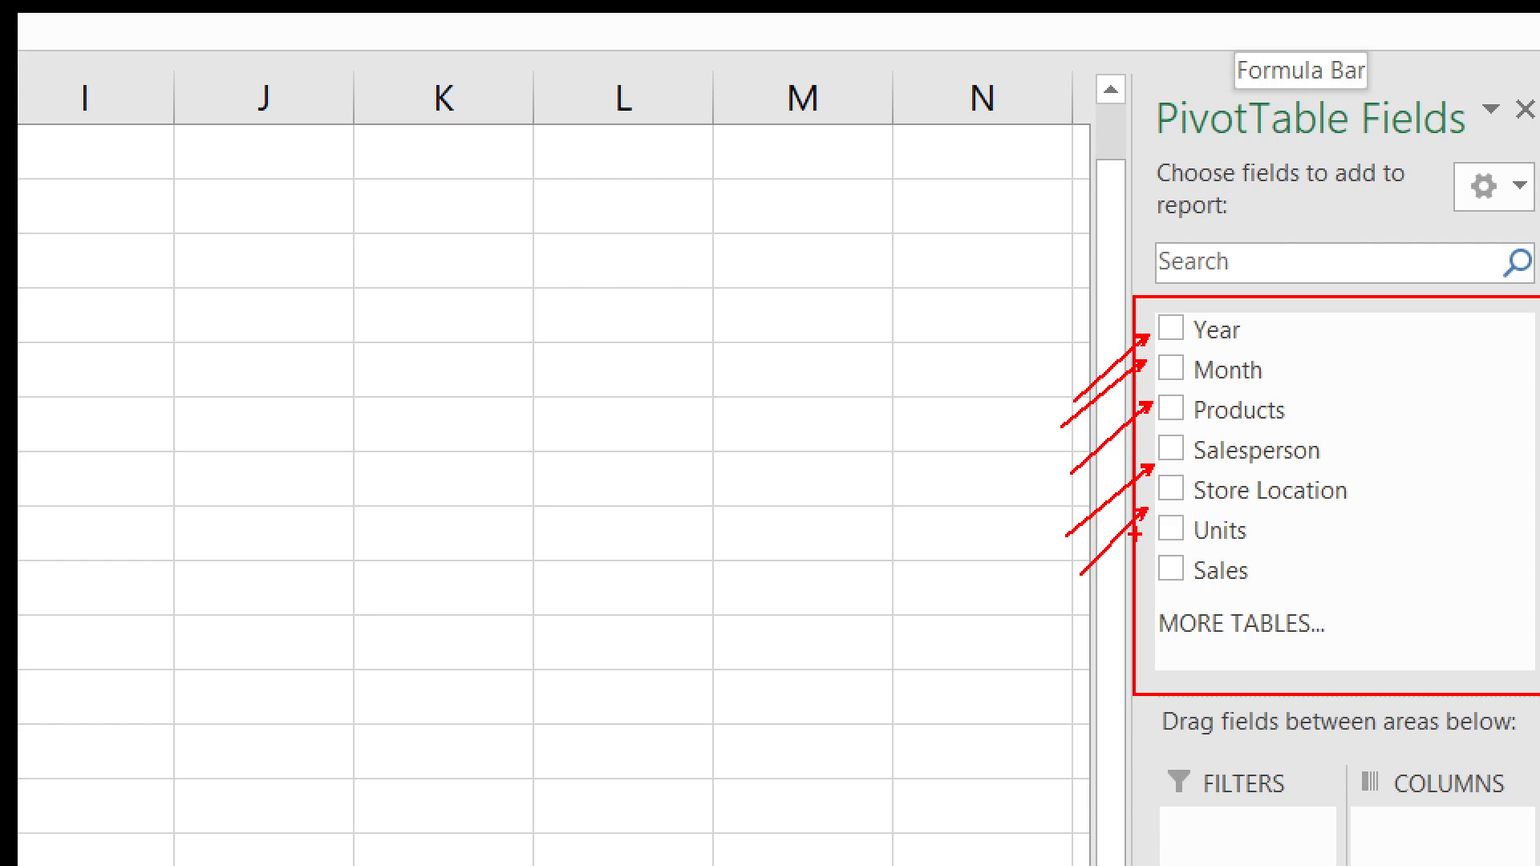
drag(1153, 540, 971, 764)
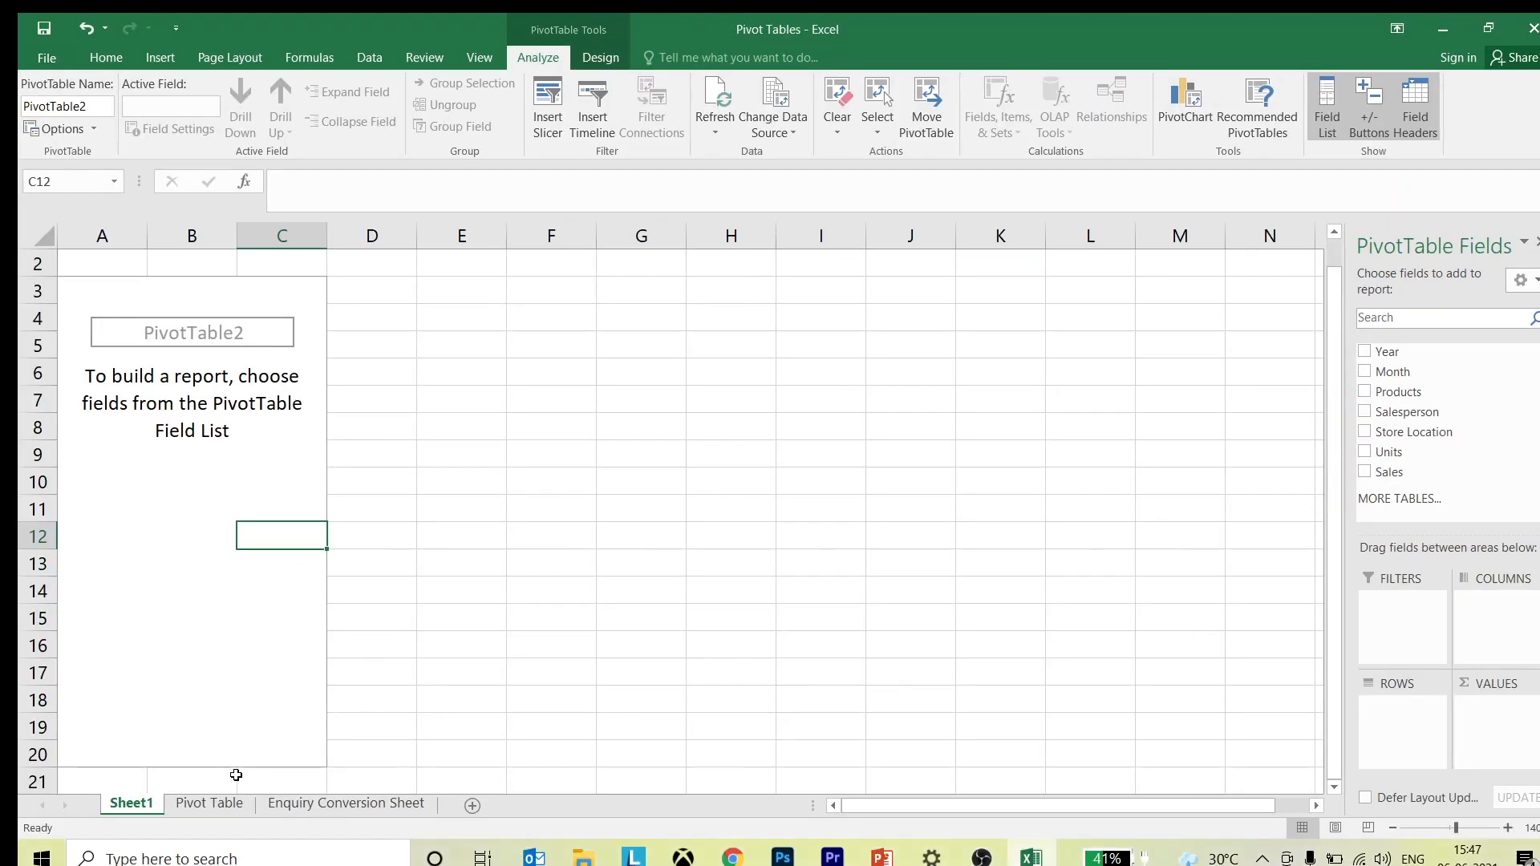
click(211, 803)
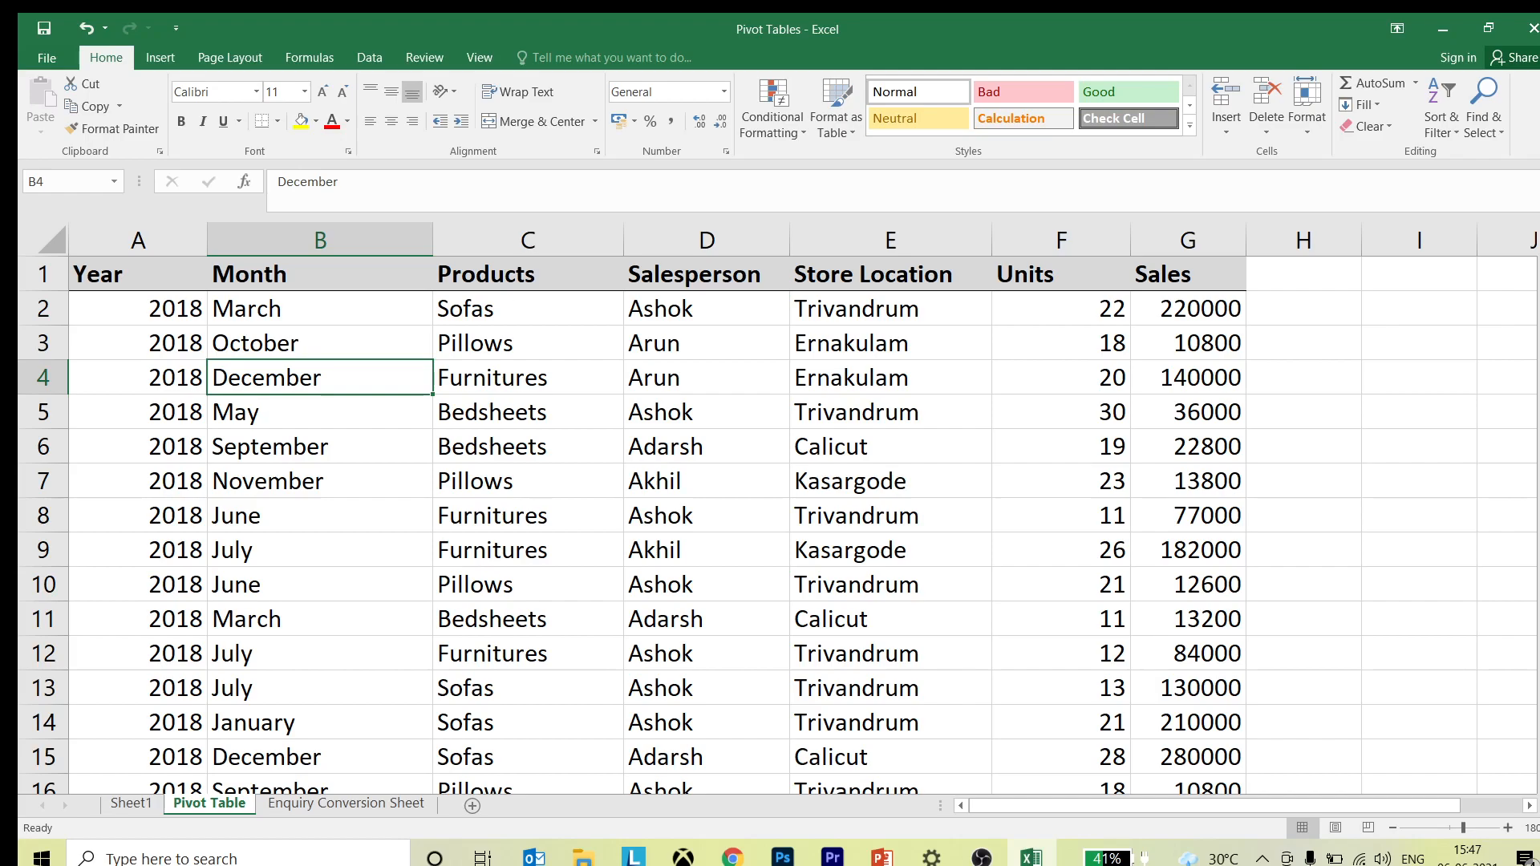
mouse_move(66, 255)
mouse_down()
mouse_move(705, 310)
mouse_move(1249, 292)
mouse_up()
drag(1368, 548, 1263, 308)
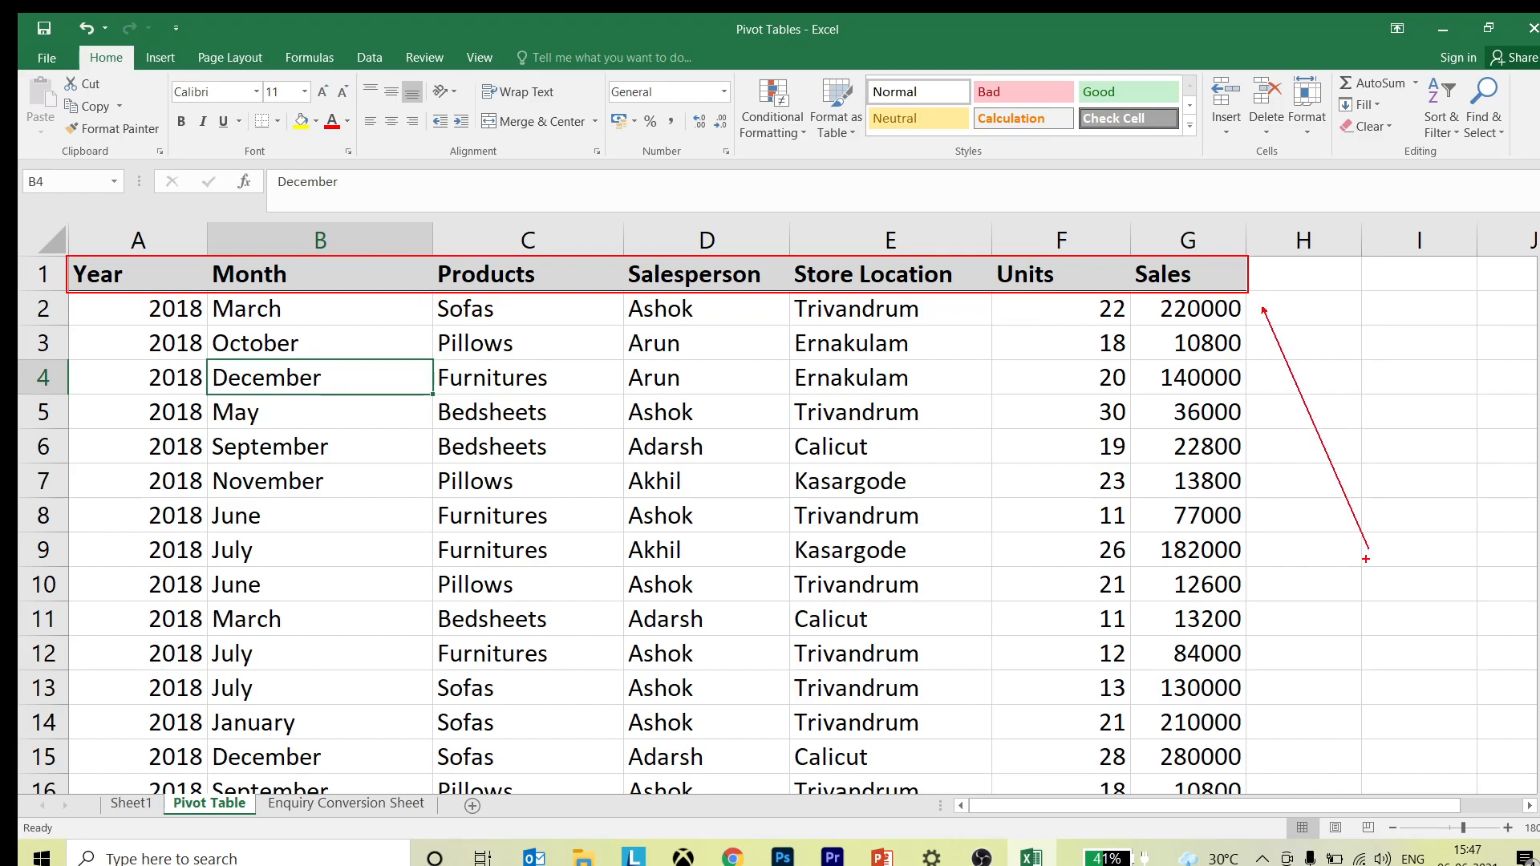
key(Escape)
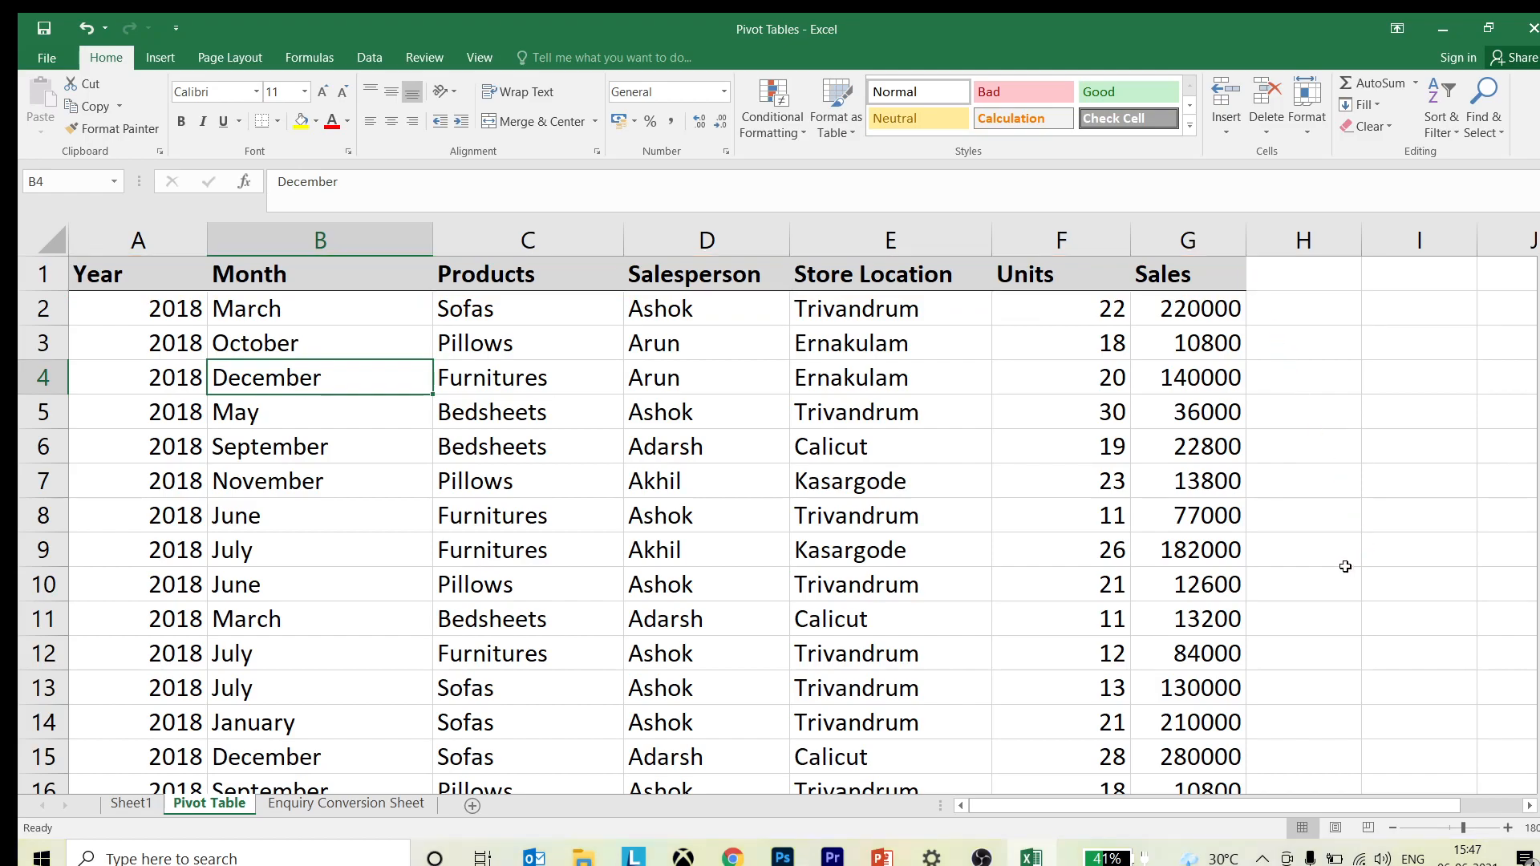
click(158, 804)
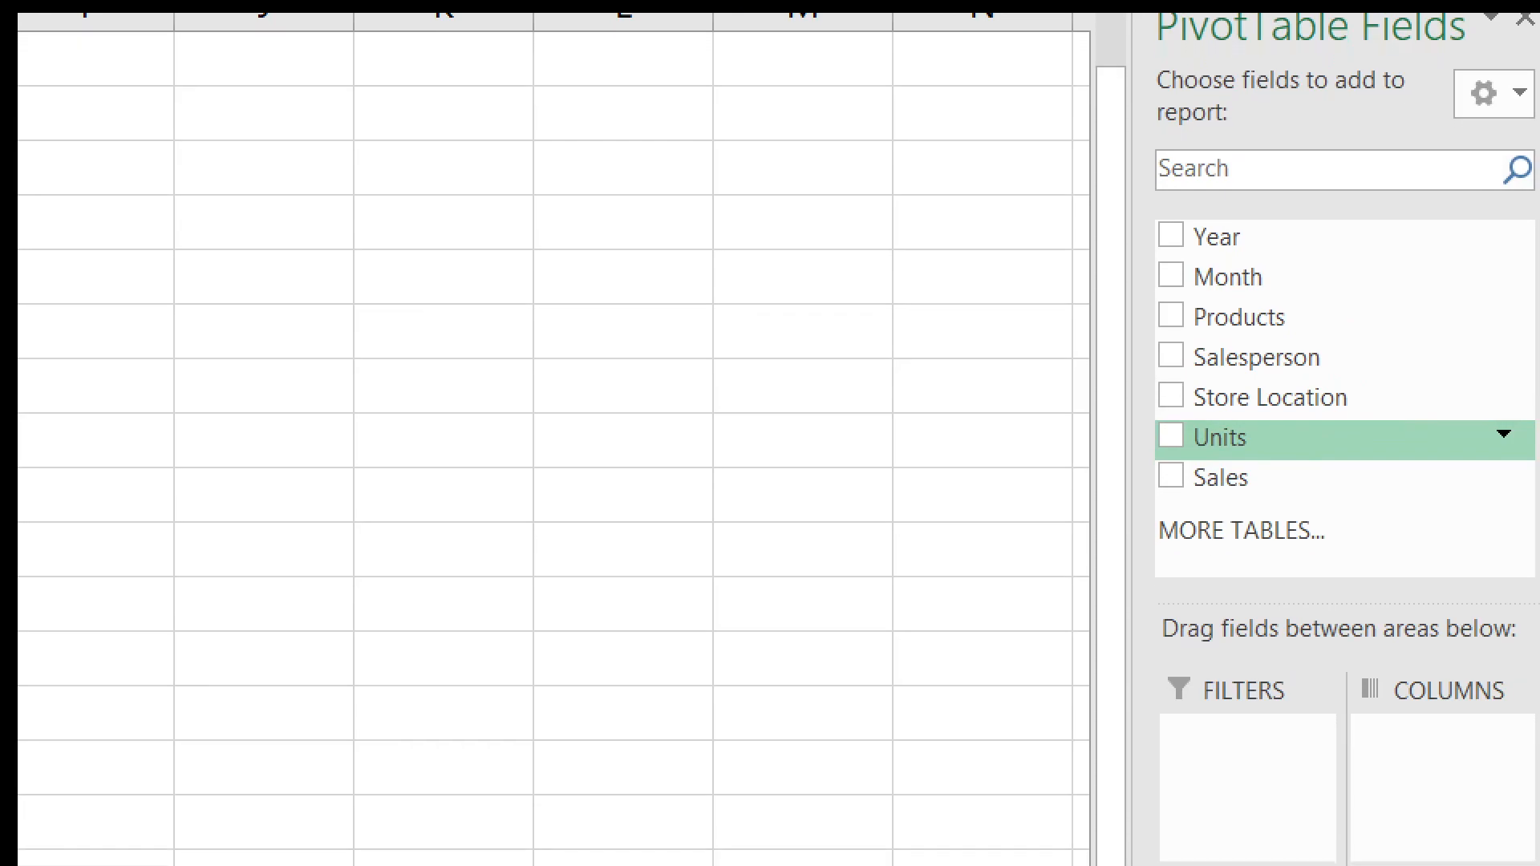
mouse_move(1320, 326)
mouse_down()
mouse_move(1539, 481)
mouse_move(1539, 520)
mouse_up()
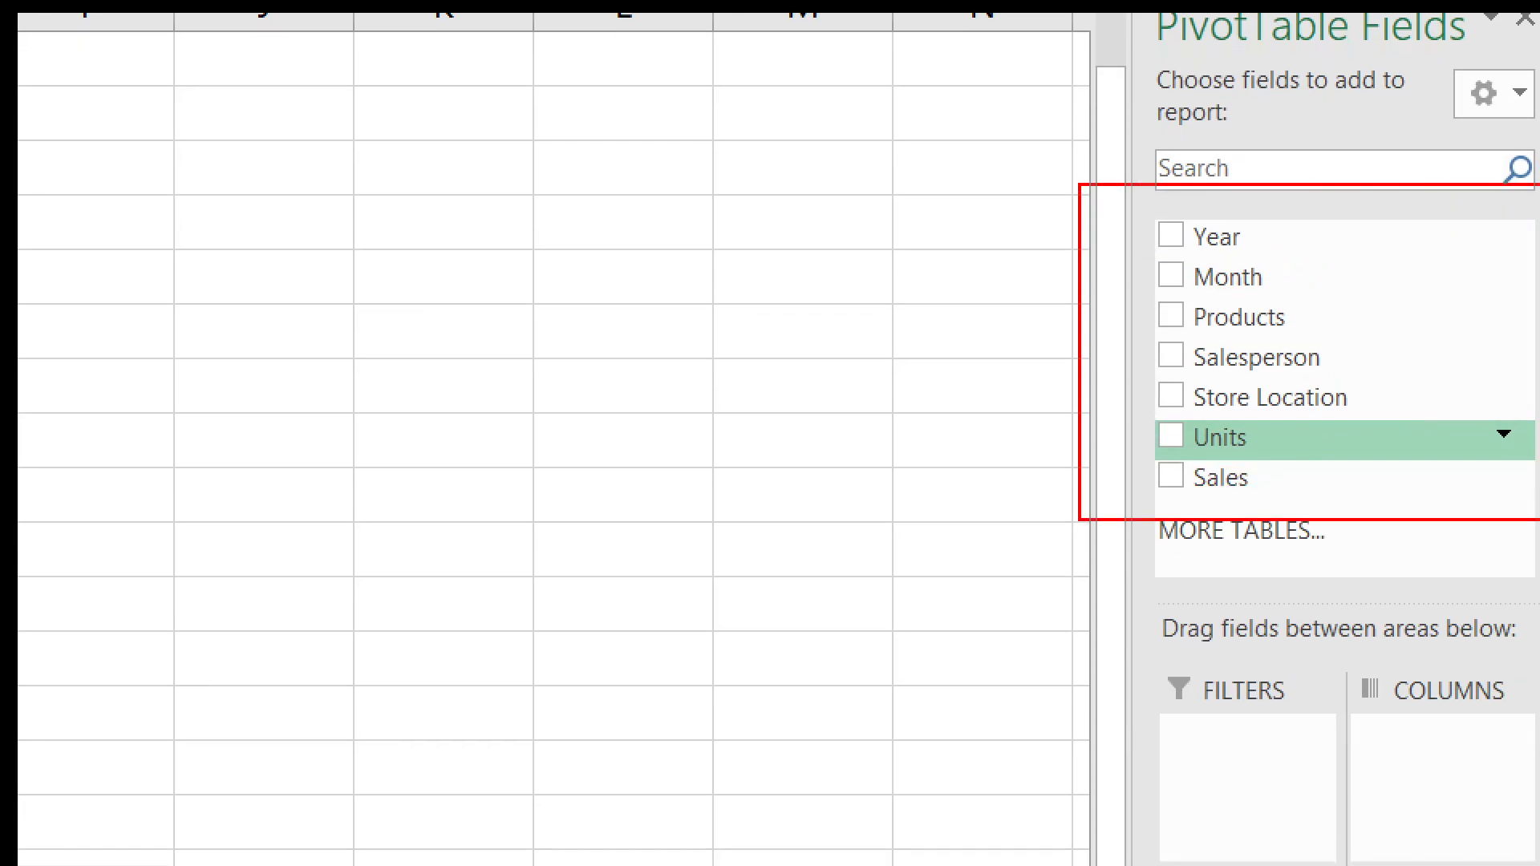
drag(1075, 491, 920, 631)
drag(844, 678, 841, 687)
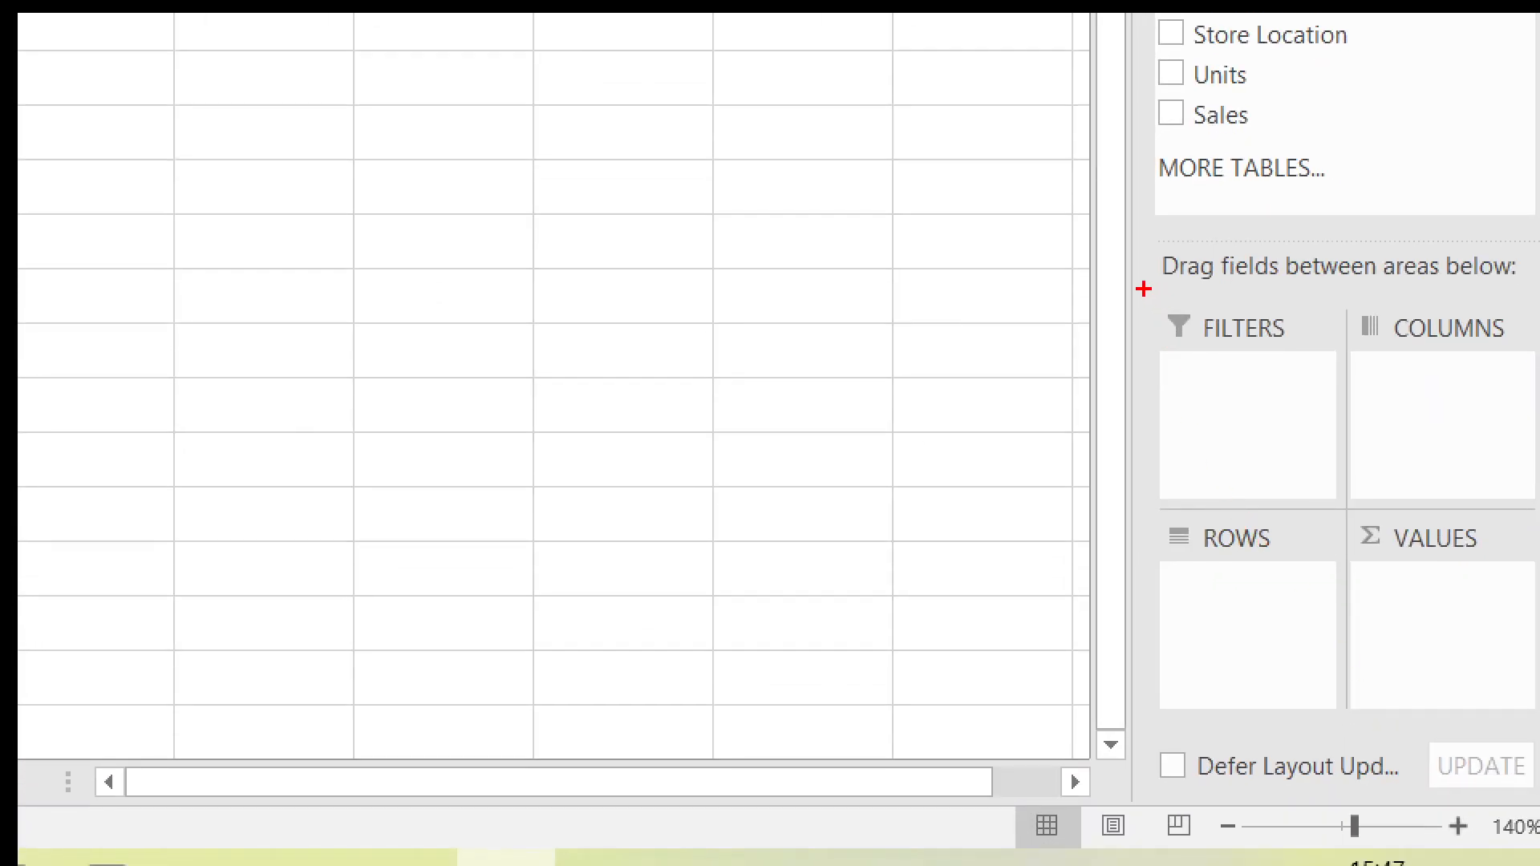
Step: Examine the Filters, Columns, Rows and Values areas of the PivotTable field list
drag(1144, 292, 1539, 738)
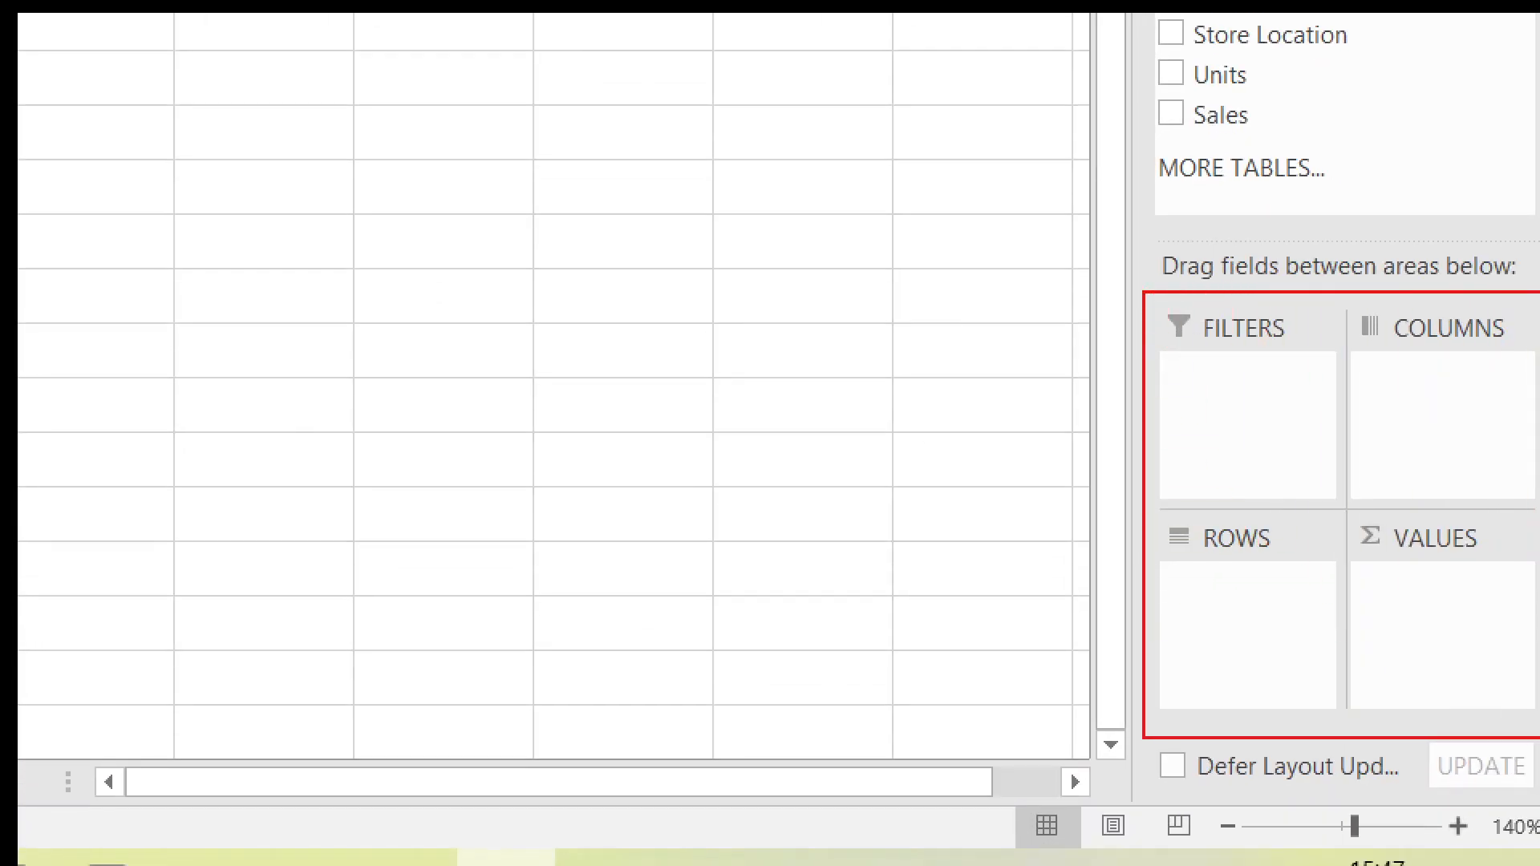
drag(1178, 443, 962, 592)
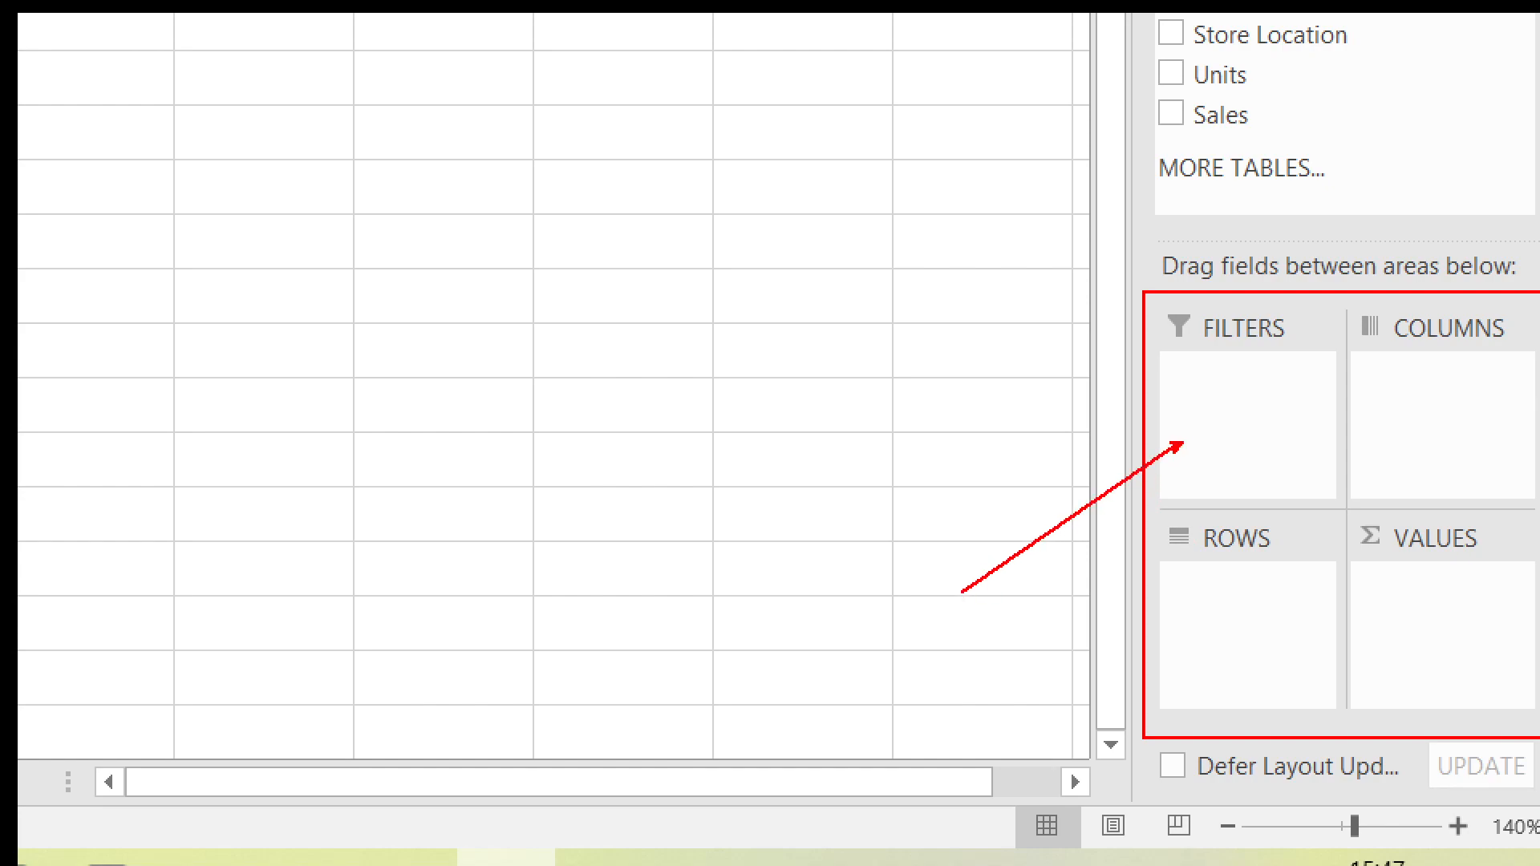
mouse_move(1462, 466)
mouse_down()
mouse_move(1506, 502)
mouse_move(1539, 650)
mouse_up()
drag(1206, 610, 977, 743)
drag(1503, 627, 1539, 797)
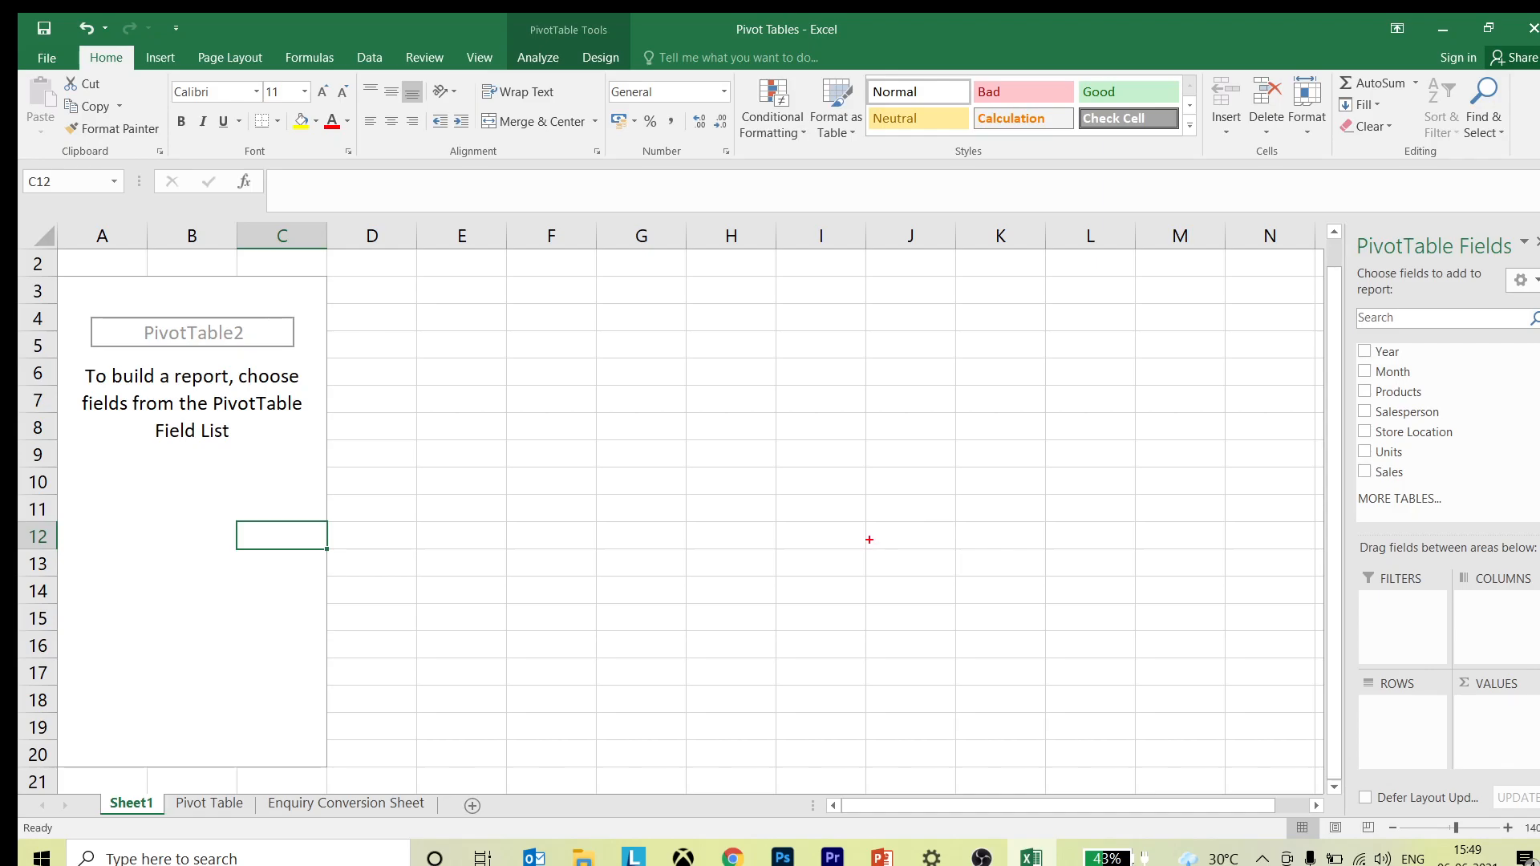
mouse_move(884, 507)
mouse_down()
mouse_move(973, 561)
mouse_move(993, 708)
mouse_move(1009, 718)
mouse_up()
key(t)
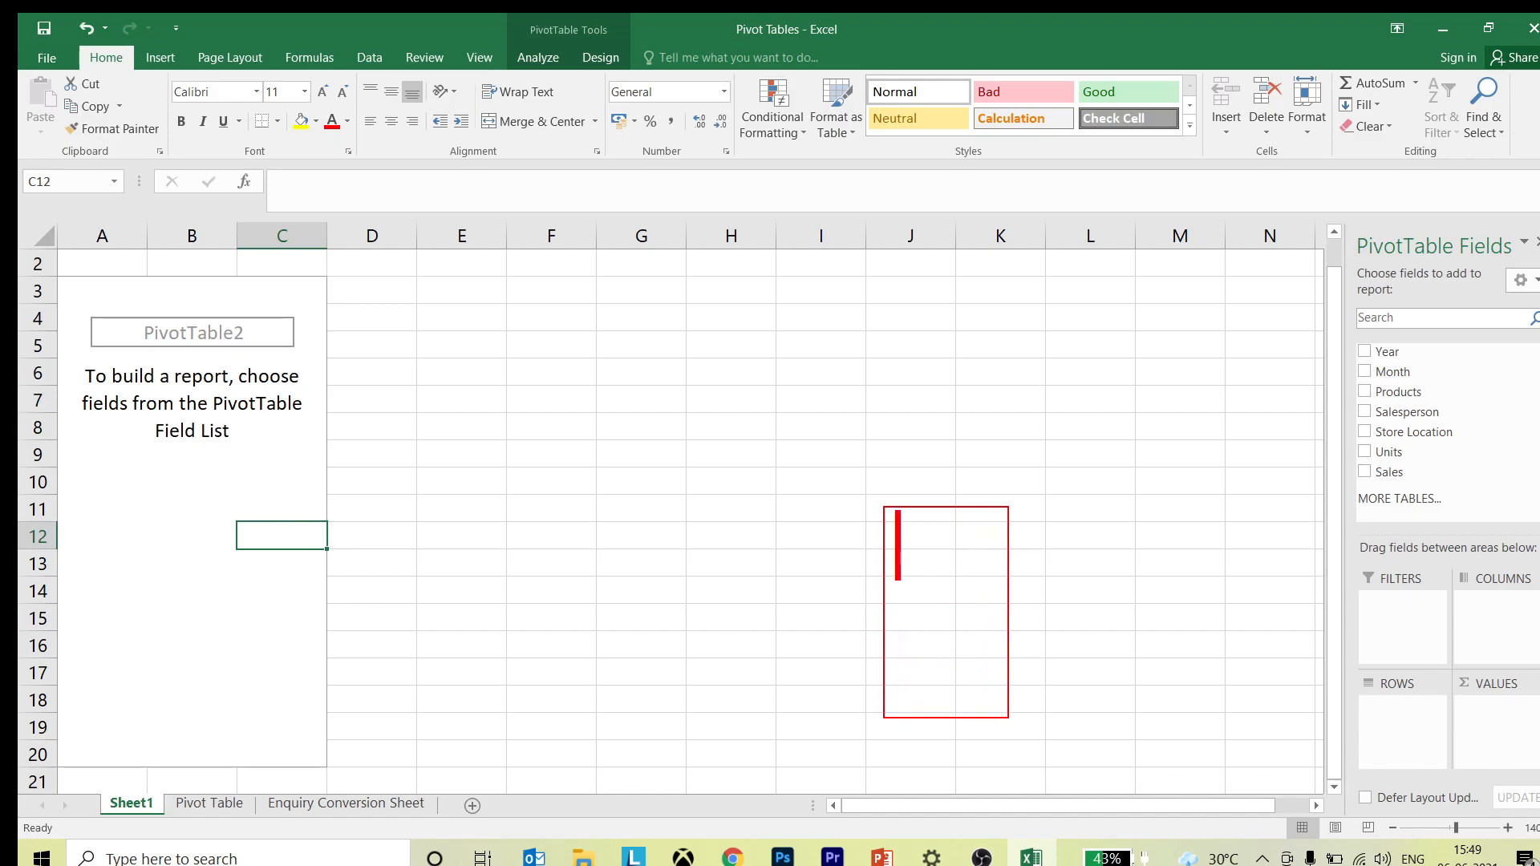
text(20)
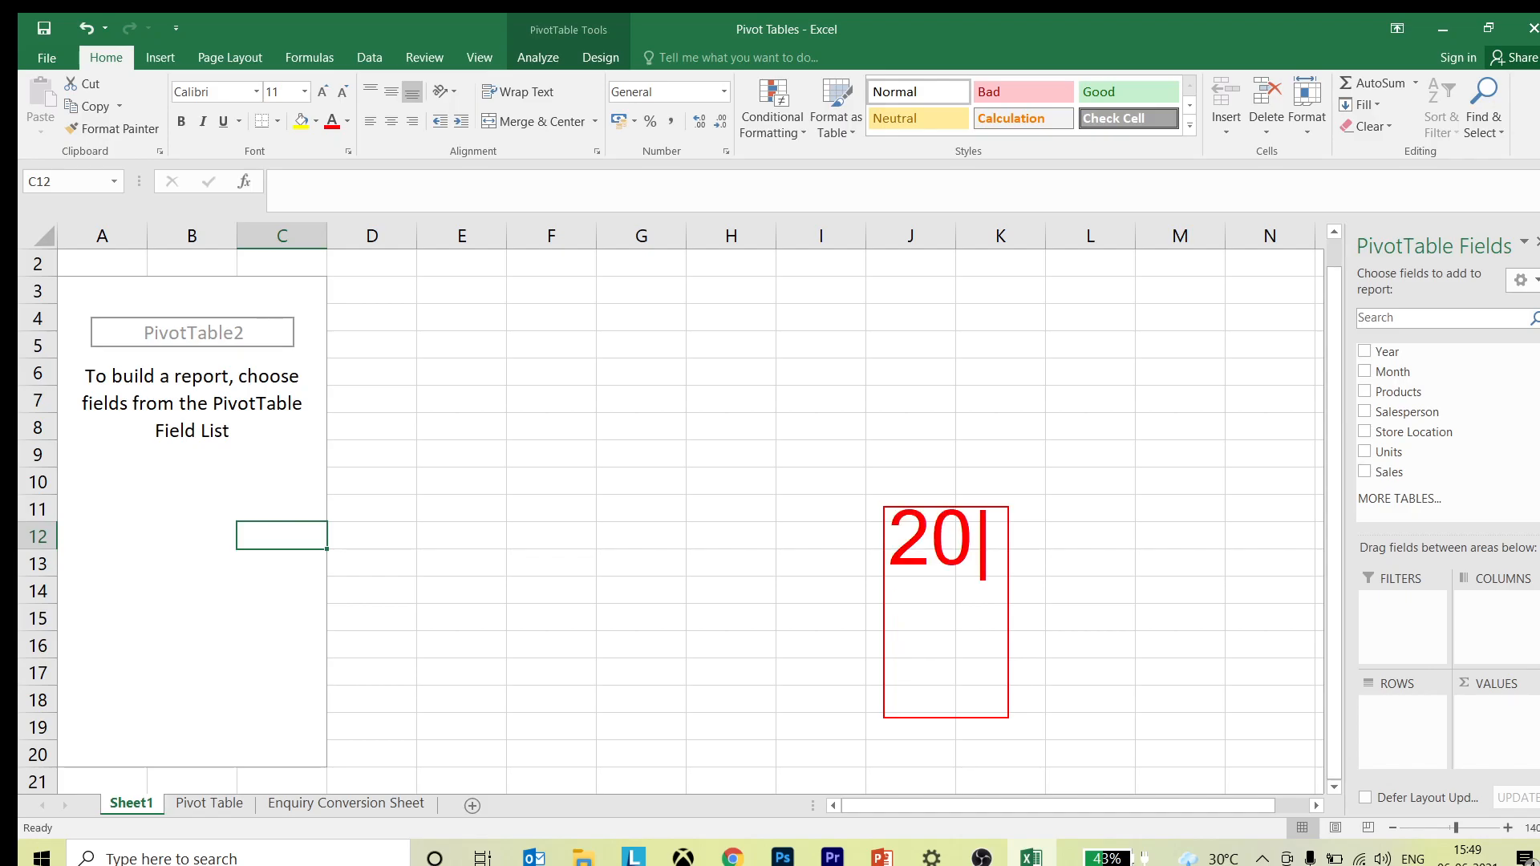
text(18)
key(Return)
text(2019)
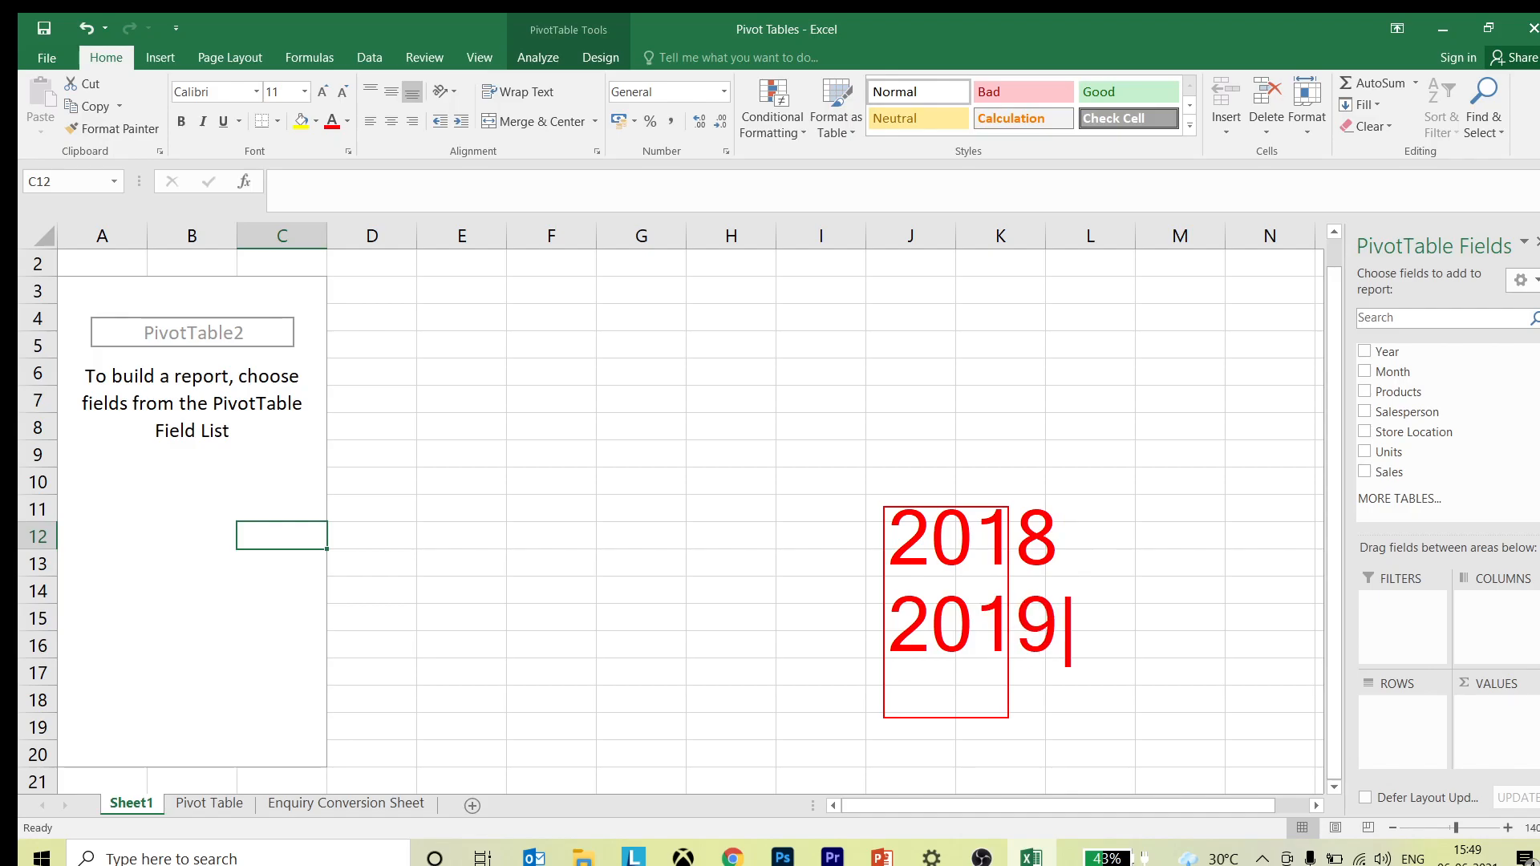
key(Return)
text(20)
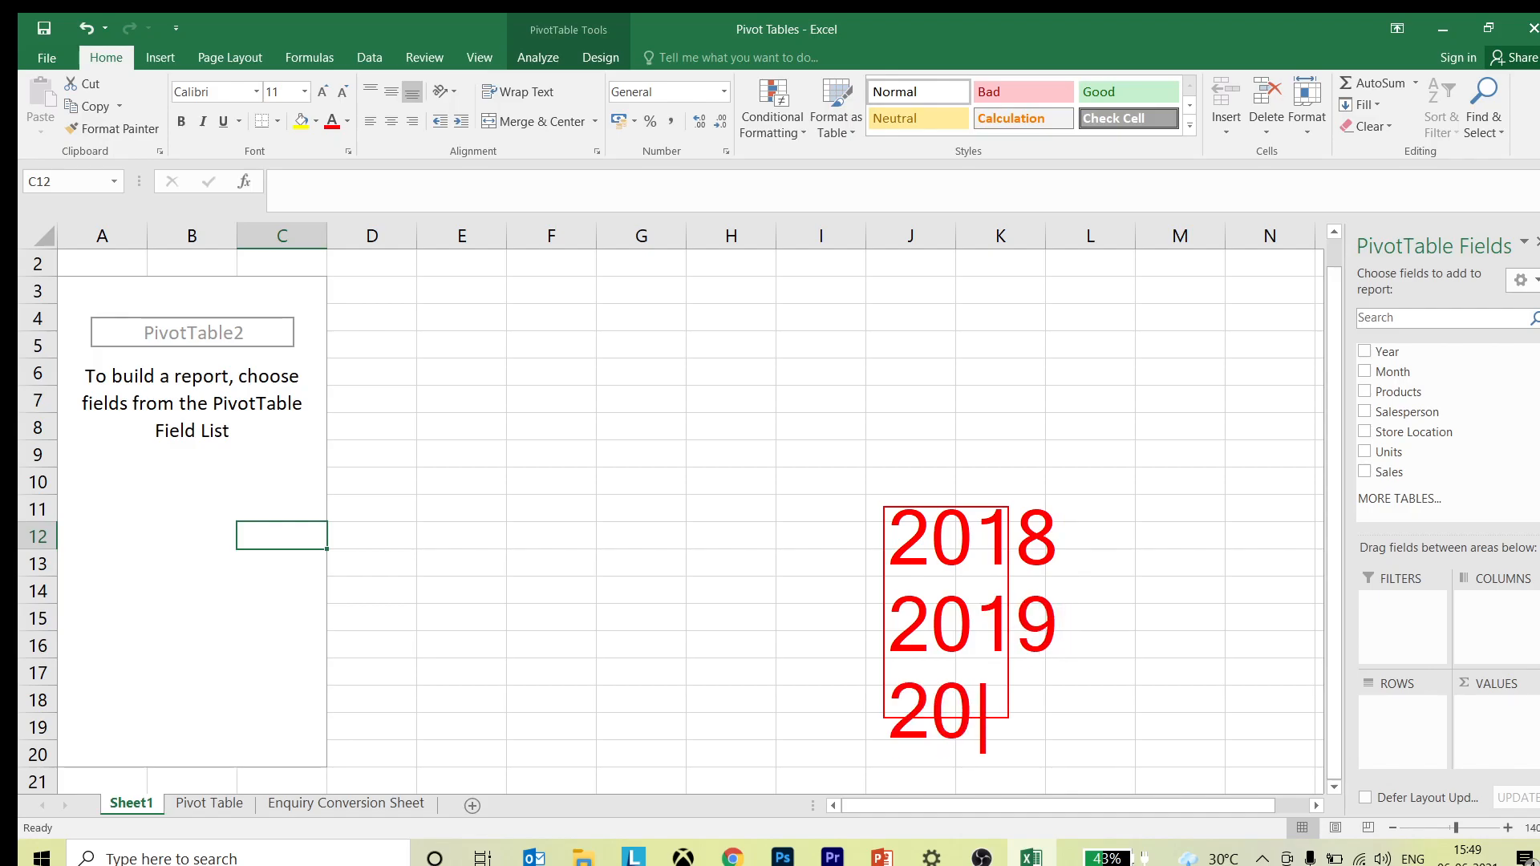
text(20)
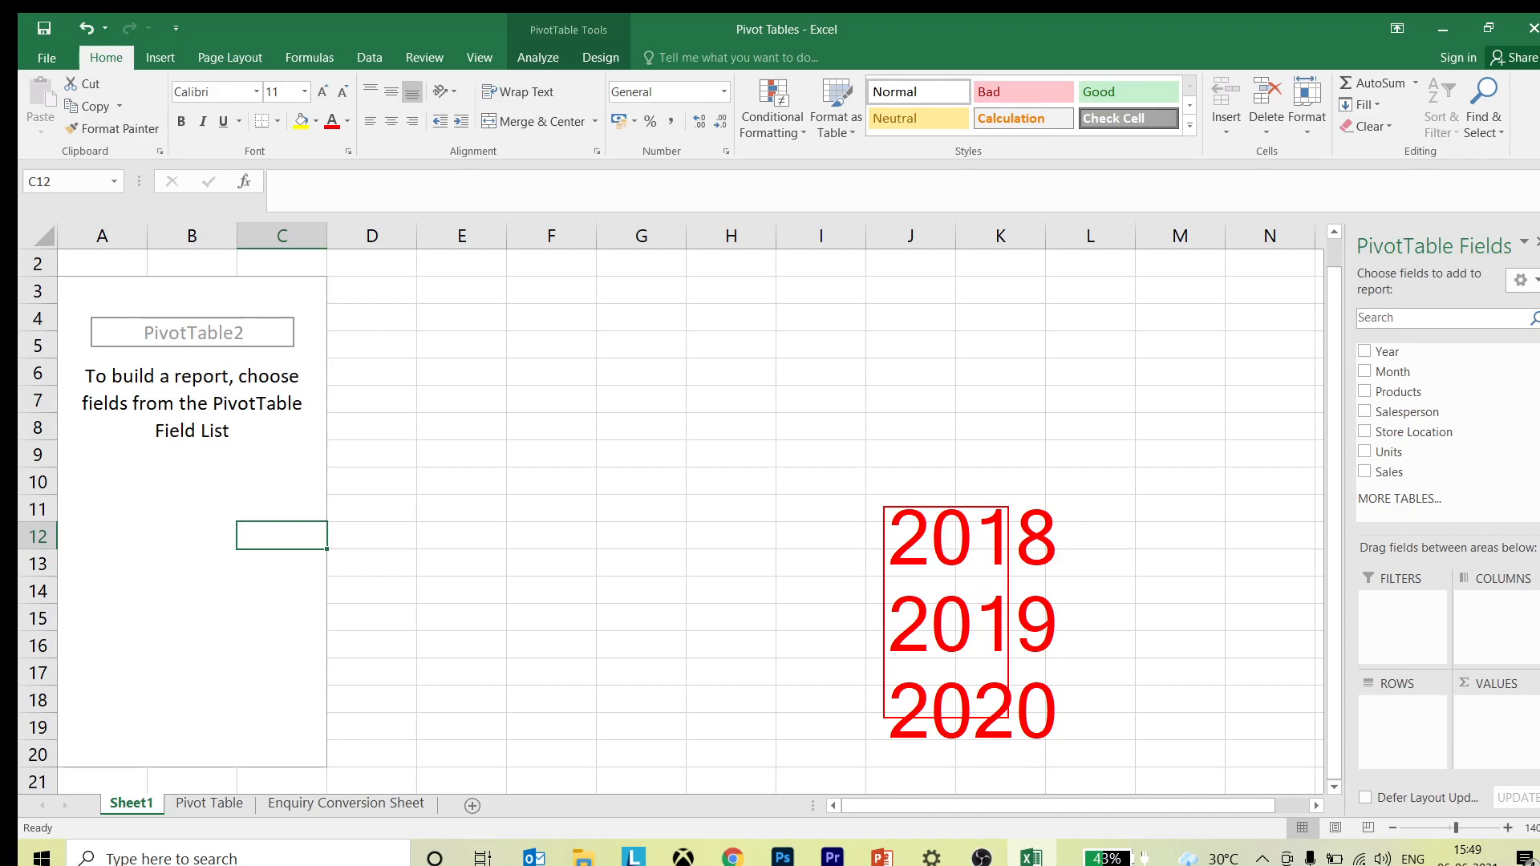
mouse_move(1061, 458)
mouse_down()
mouse_move(1083, 478)
mouse_move(1258, 498)
mouse_up()
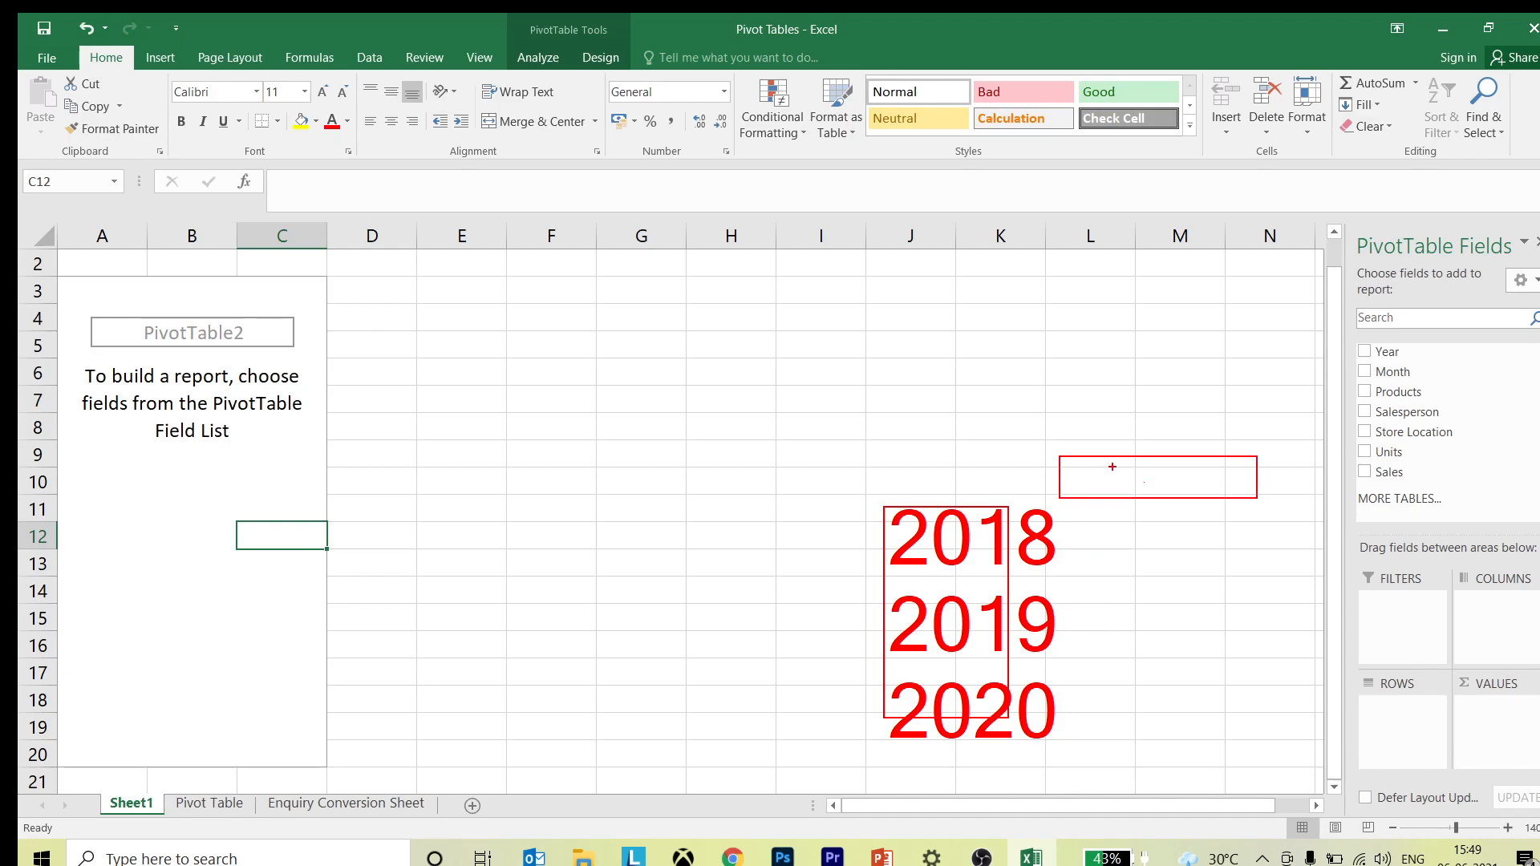
Step: Label the heading box of the on-screen report sketch "Units" above the year labels
key(t)
text(Sum)
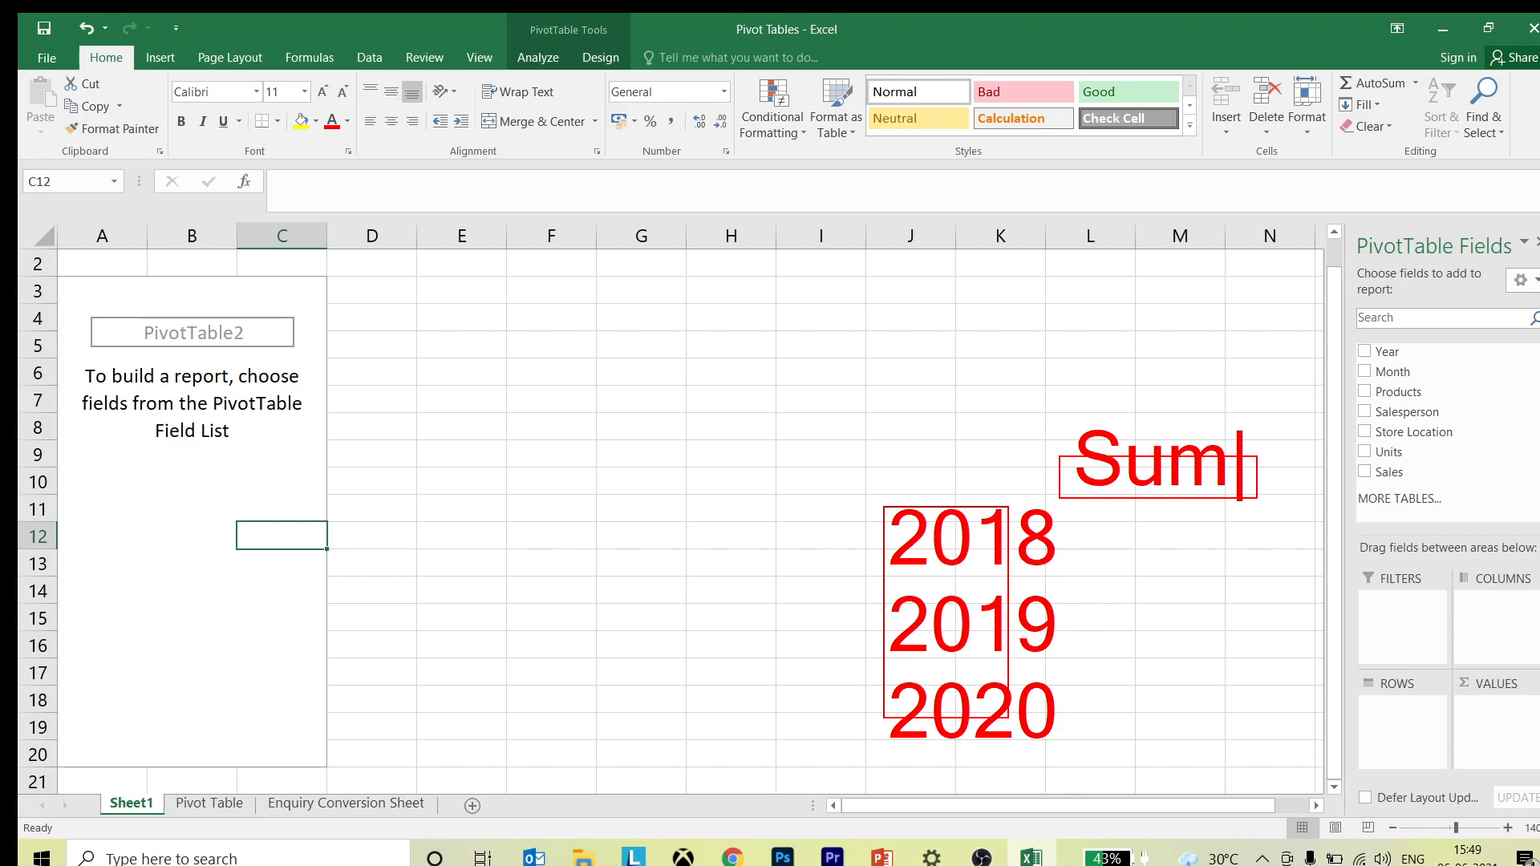
key(BackSpace)
key(BackSpace)
key(BackSpace)
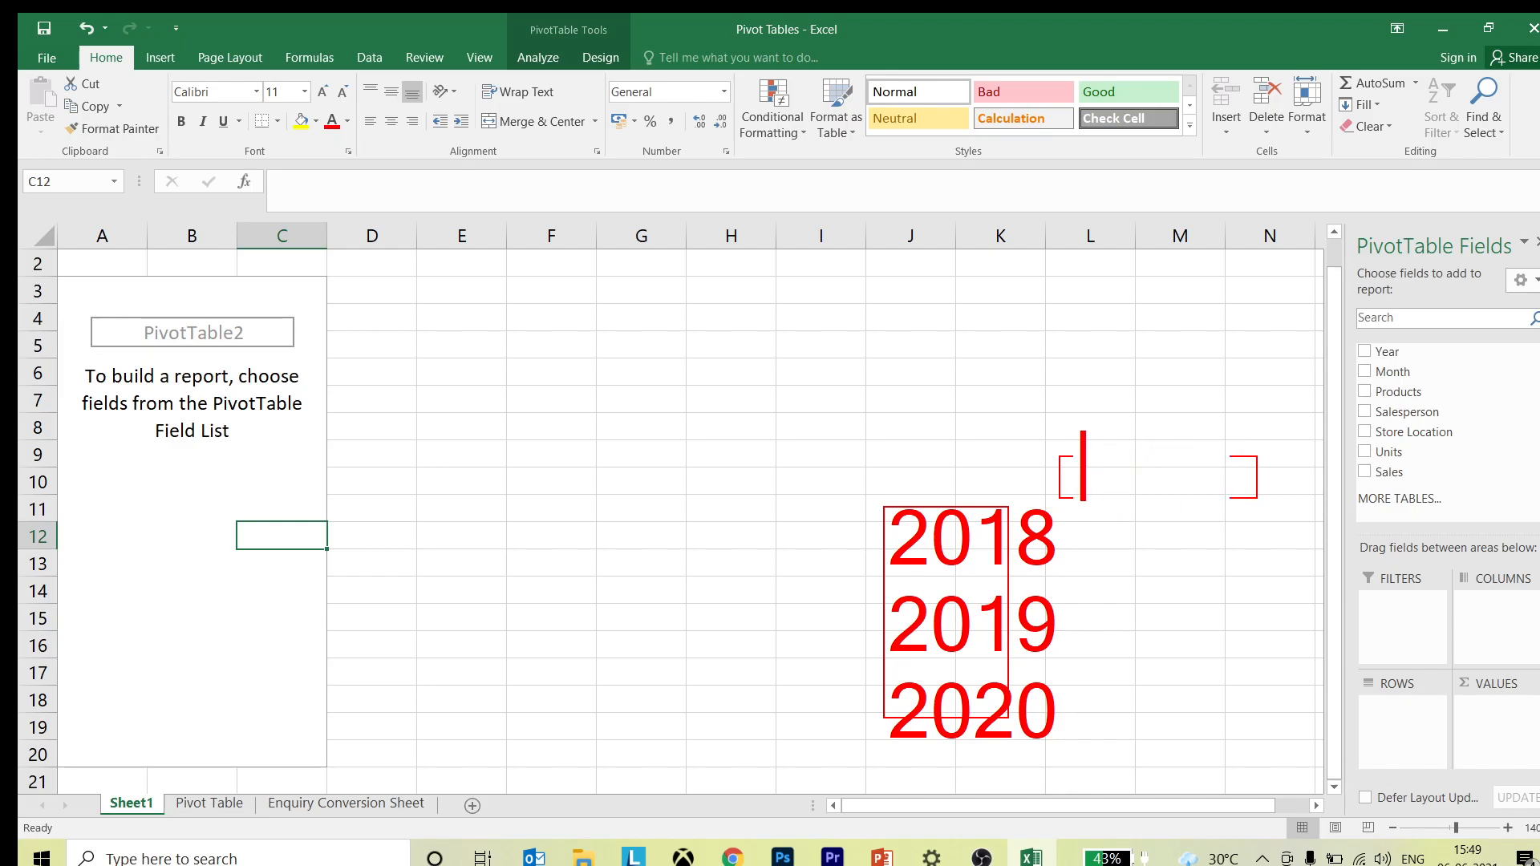
text(Units)
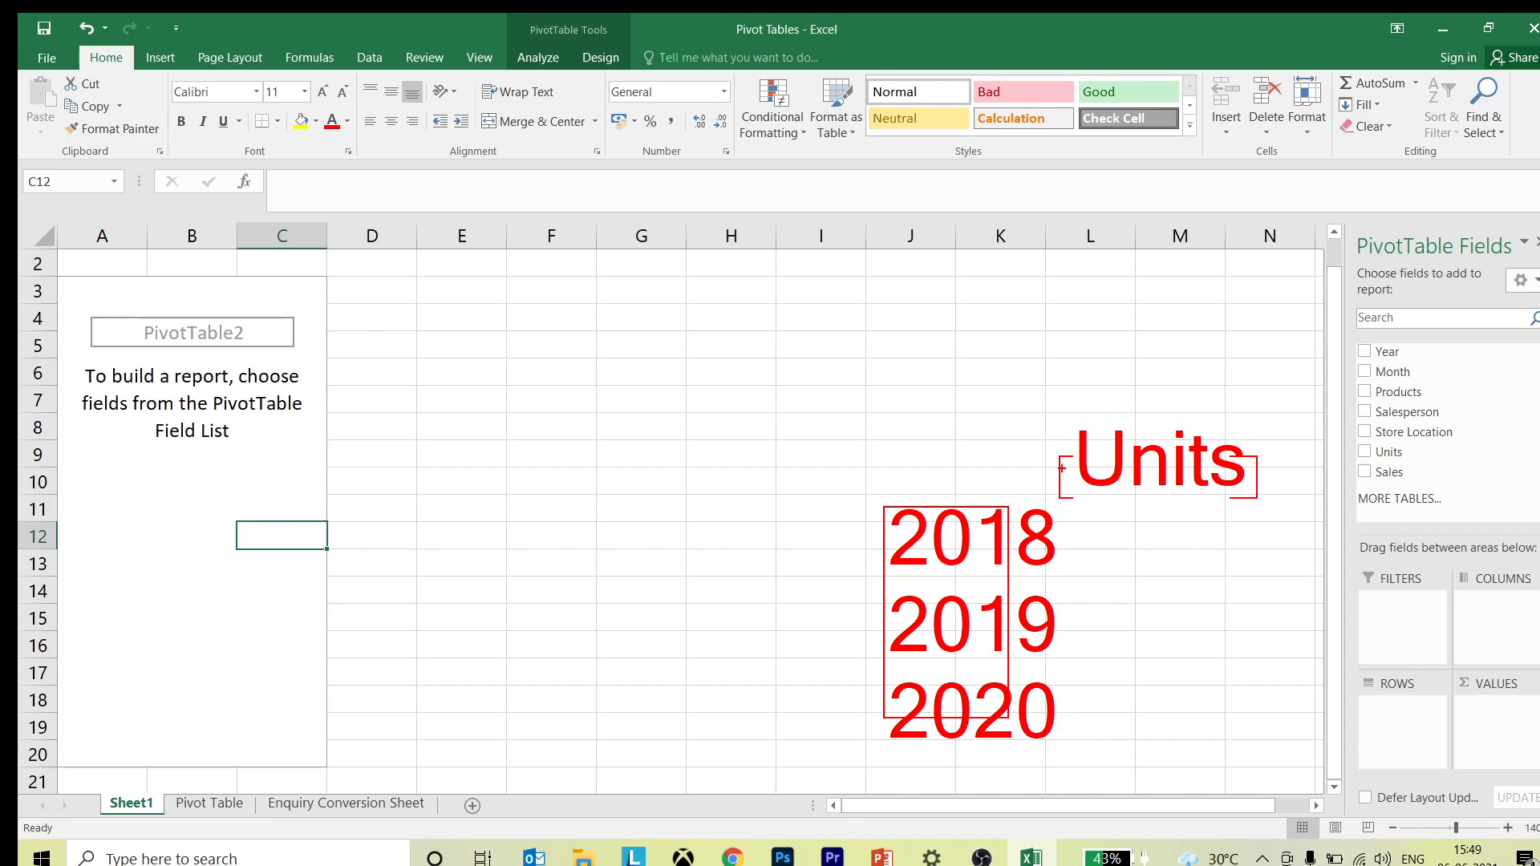
Step: Mark the sketched report, its year labels, the Year field and the Rows area with red boxes and arrows
mouse_move(873, 416)
mouse_down()
mouse_move(1076, 488)
mouse_move(1298, 764)
mouse_up()
drag(797, 315, 970, 454)
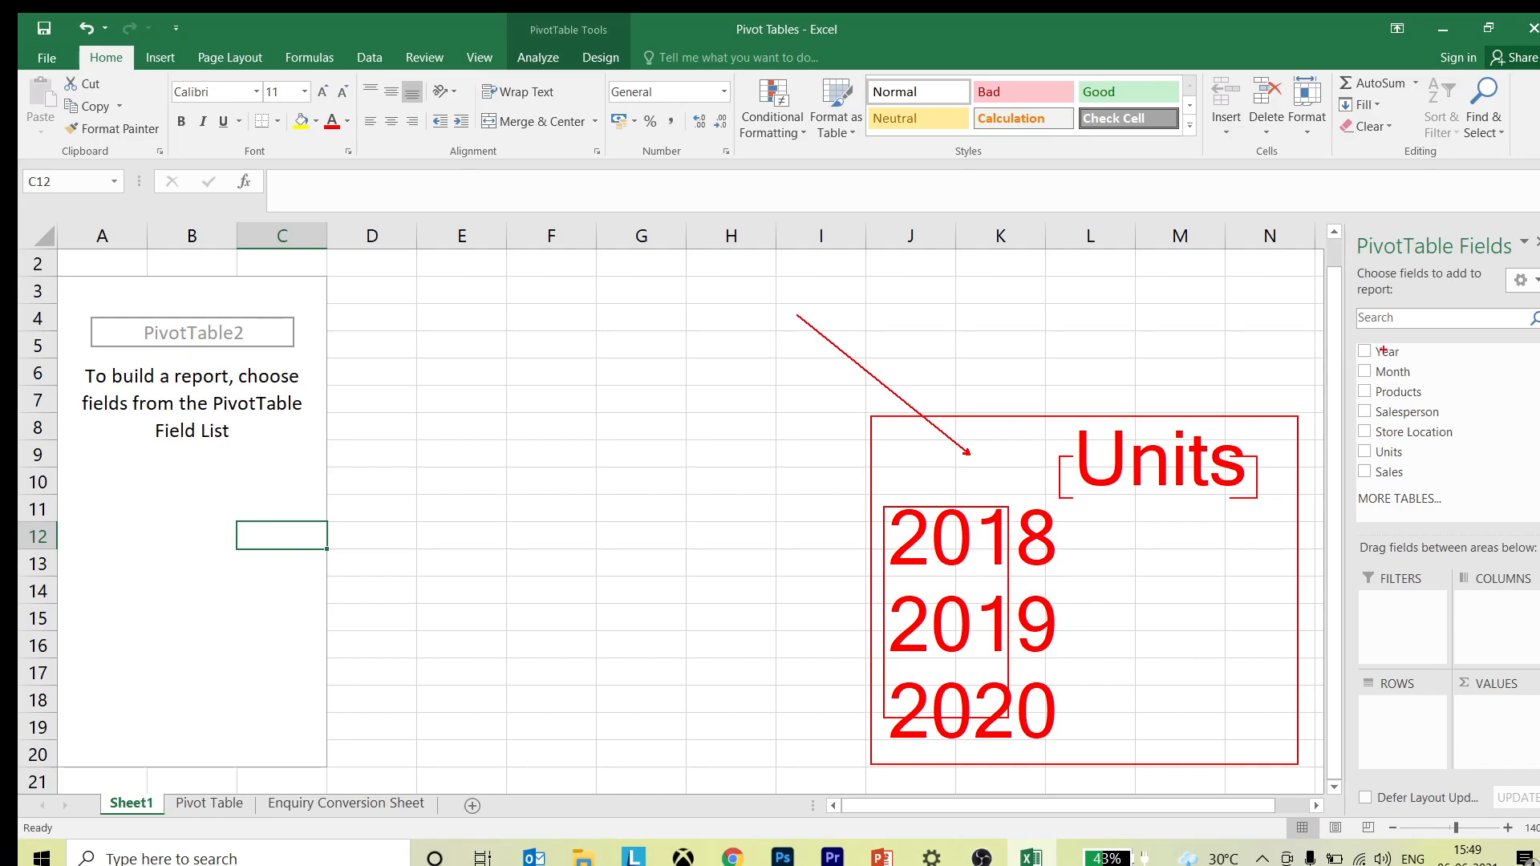
mouse_move(854, 499)
mouse_down()
mouse_move(1003, 602)
mouse_move(1067, 746)
mouse_up()
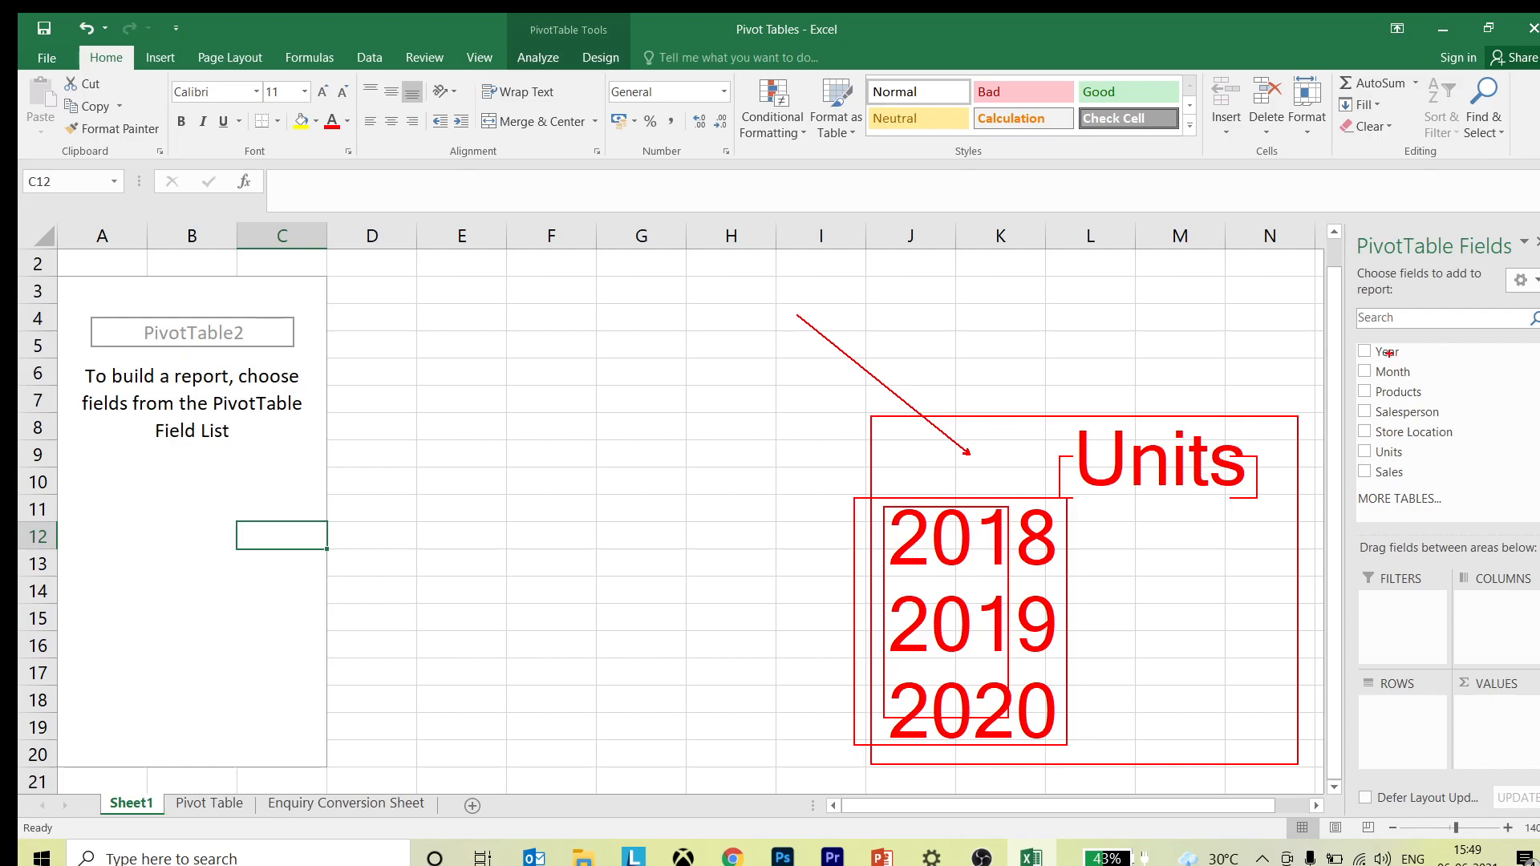
mouse_move(1348, 339)
mouse_down()
mouse_move(1421, 360)
mouse_move(1444, 446)
mouse_up()
drag(1355, 684, 1466, 786)
drag(1257, 582, 1367, 693)
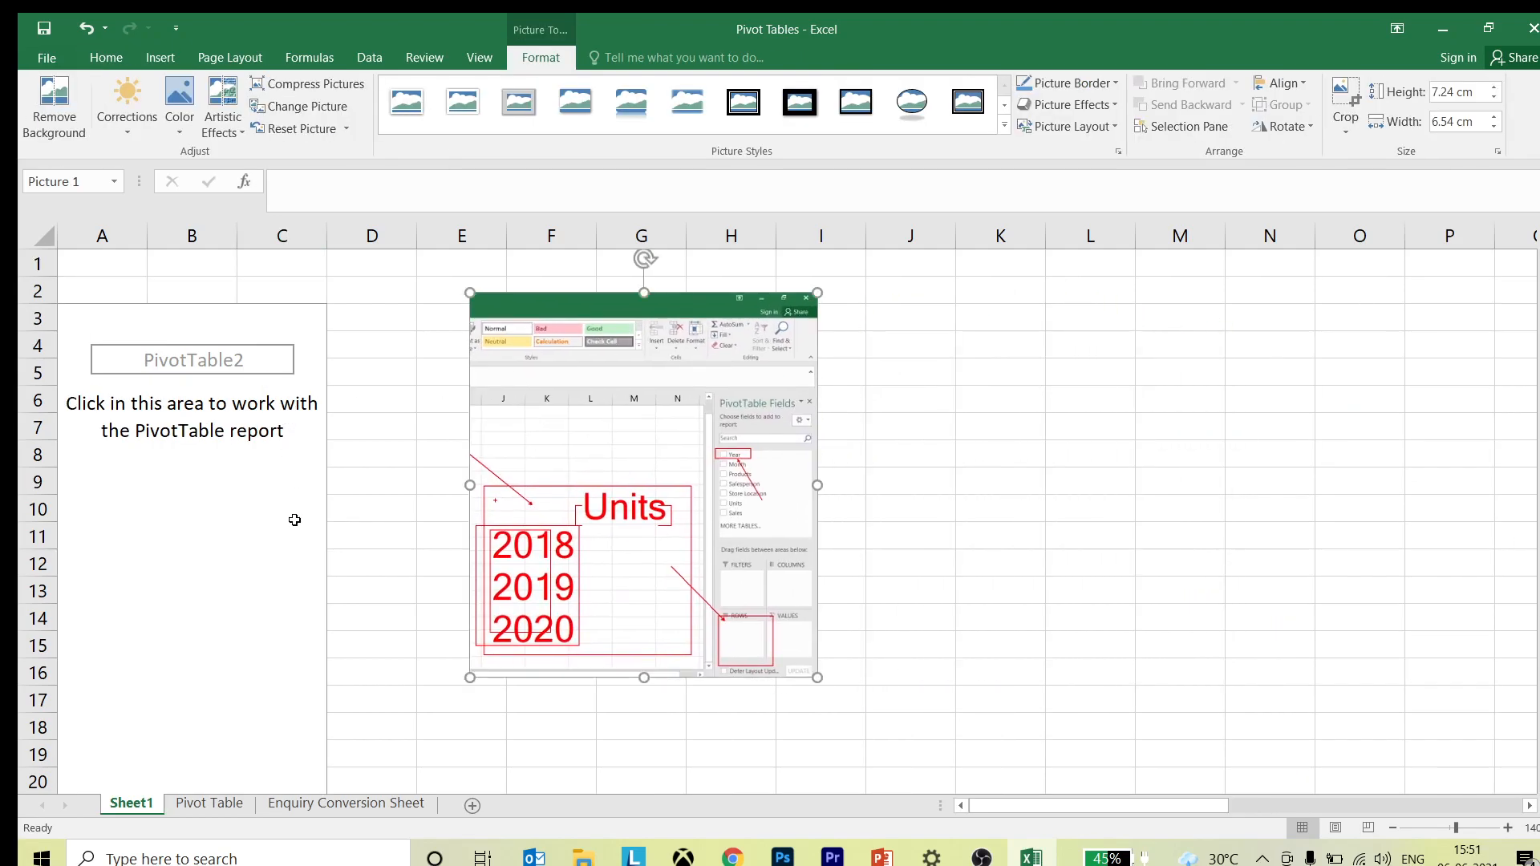
Step: Reposition the picture of the annotated sketch beside the PivotTable, over columns F to I, and reselect a PivotTable cell
click(294, 519)
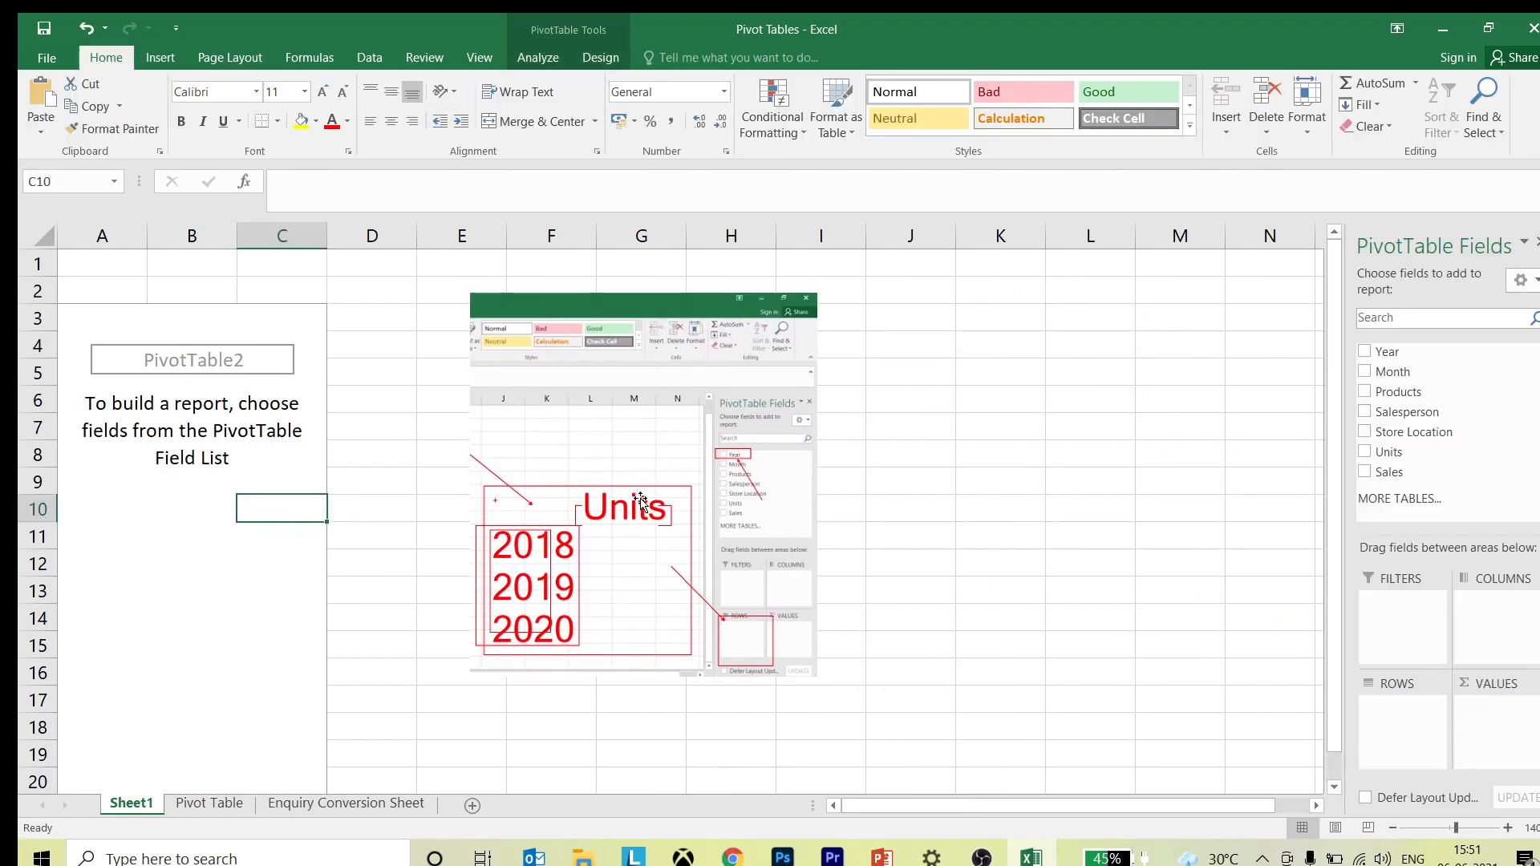
drag(566, 327, 681, 346)
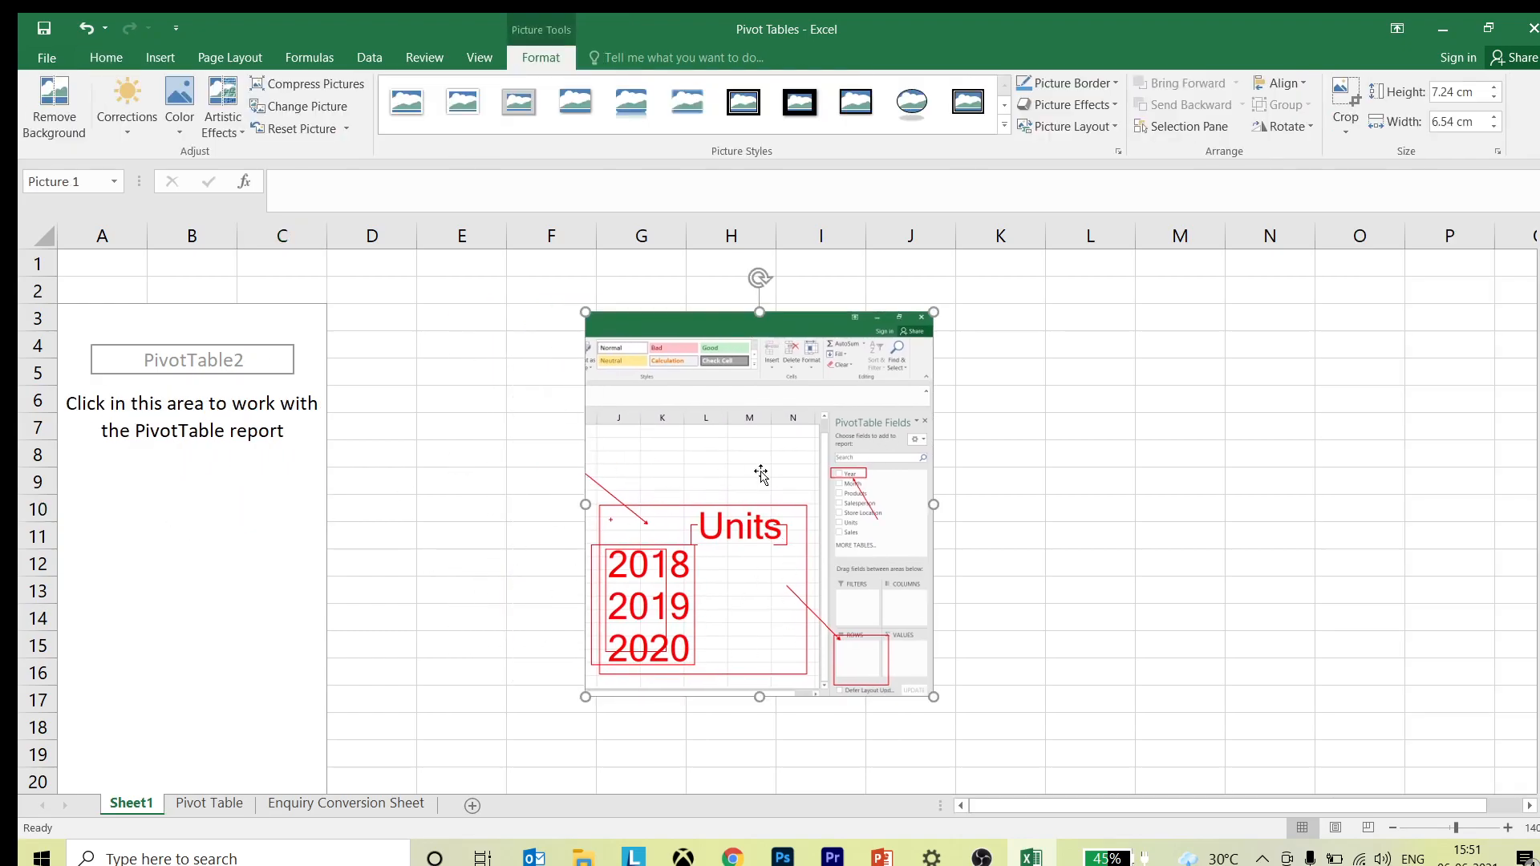
drag(722, 374, 654, 357)
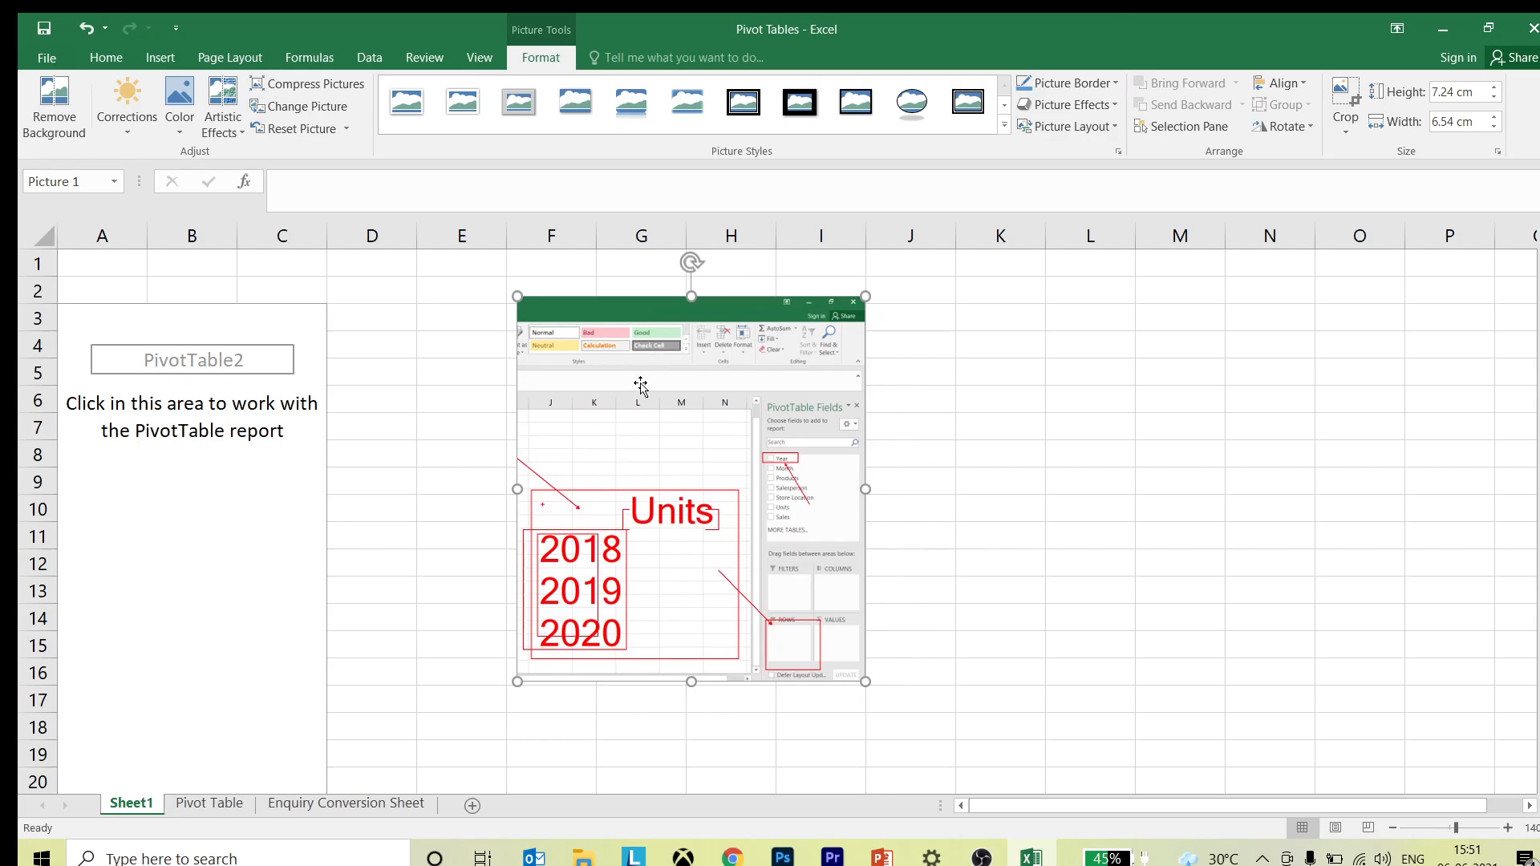
click(241, 555)
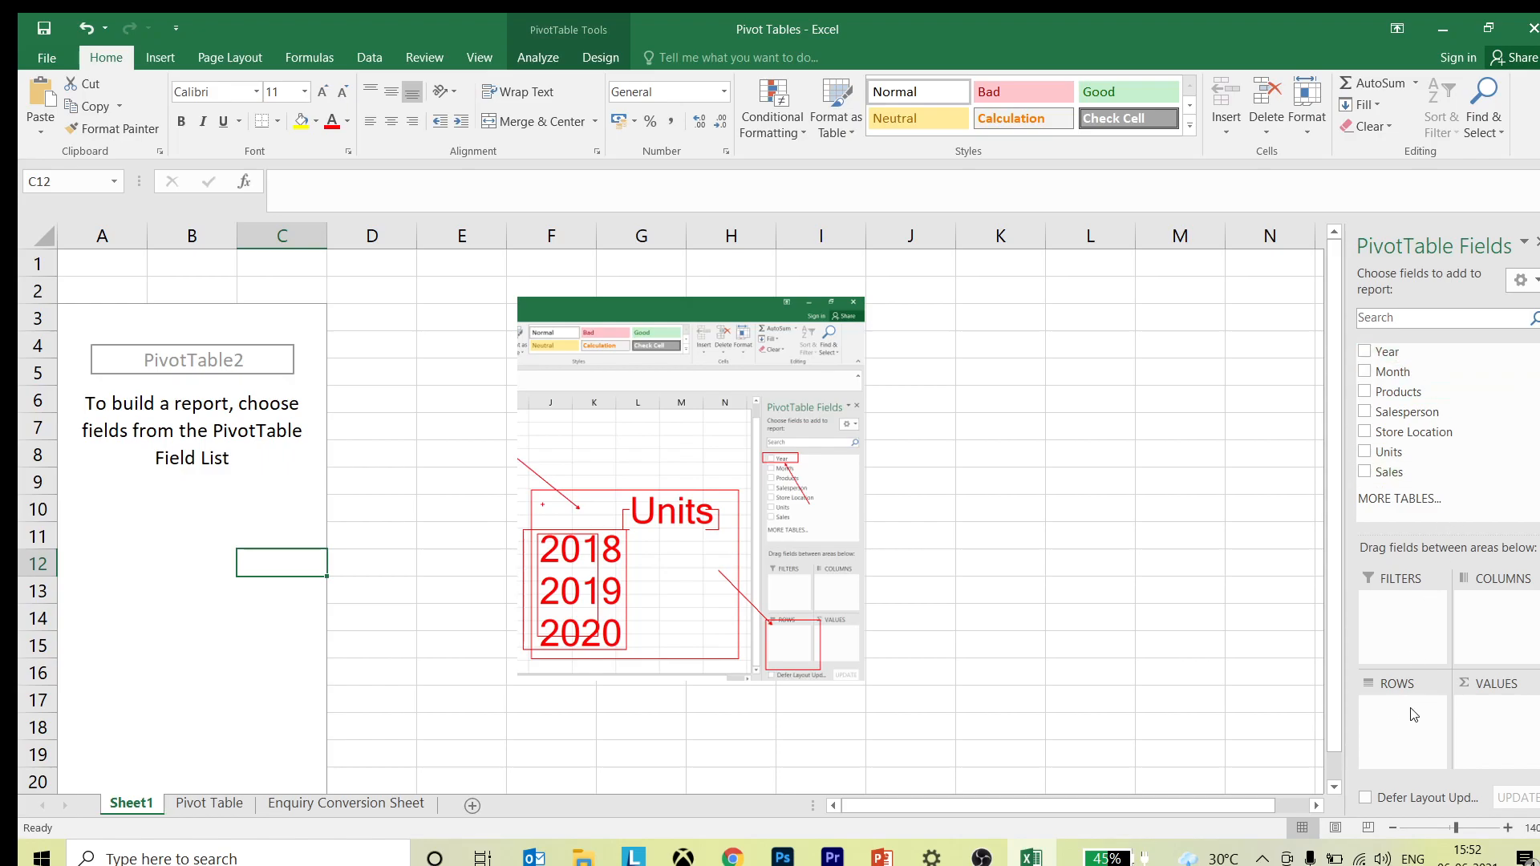
Step: Add the Year field to the Rows area of the PivotTable and outline the year labels on screen
drag(1383, 351, 1406, 730)
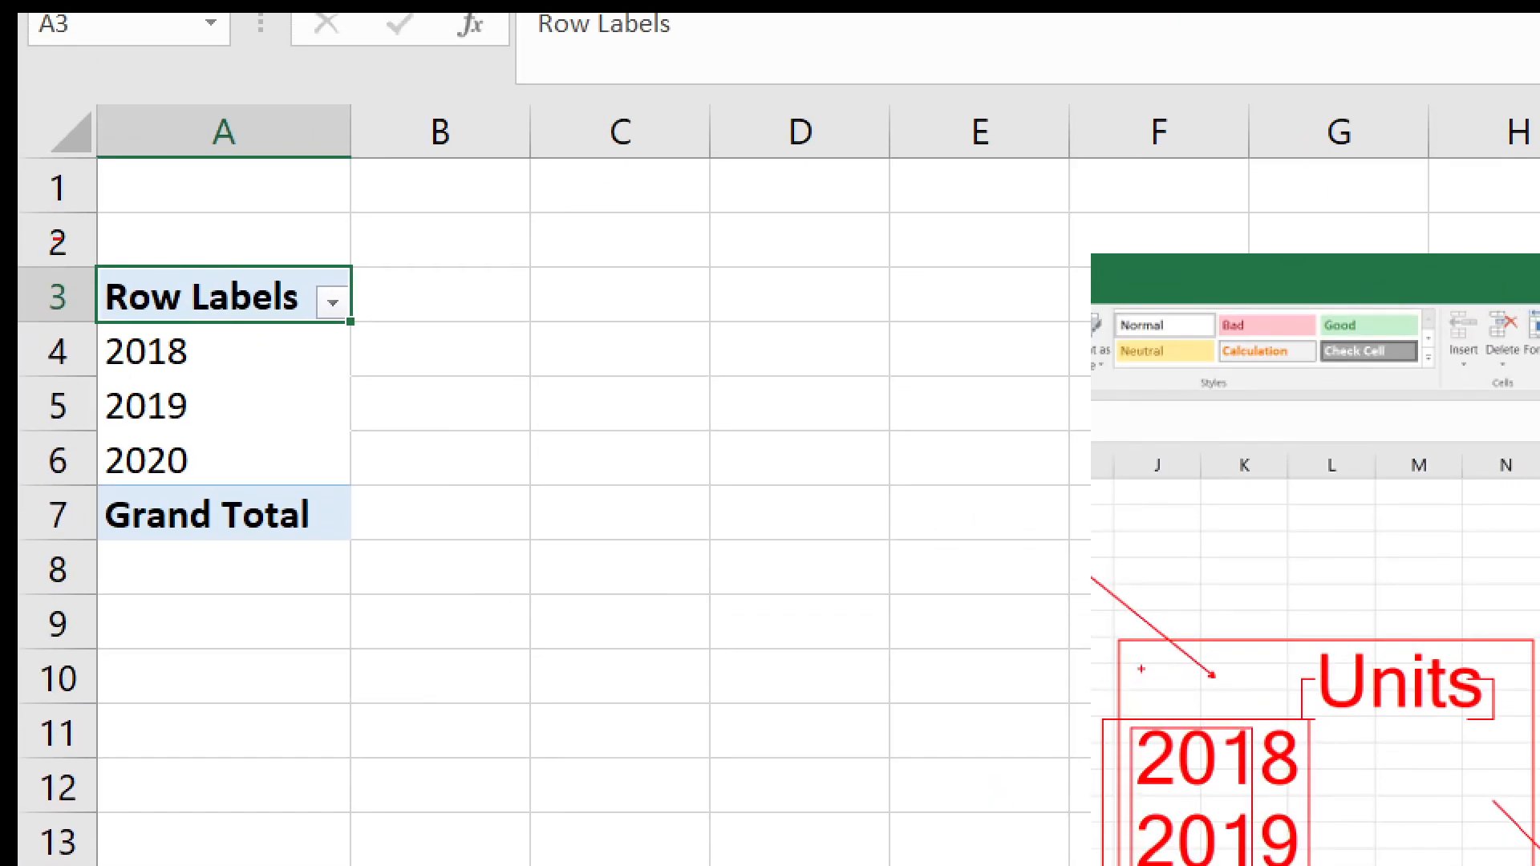
mouse_move(55, 240)
mouse_down()
mouse_move(418, 563)
mouse_move(439, 624)
mouse_up()
key(Escape)
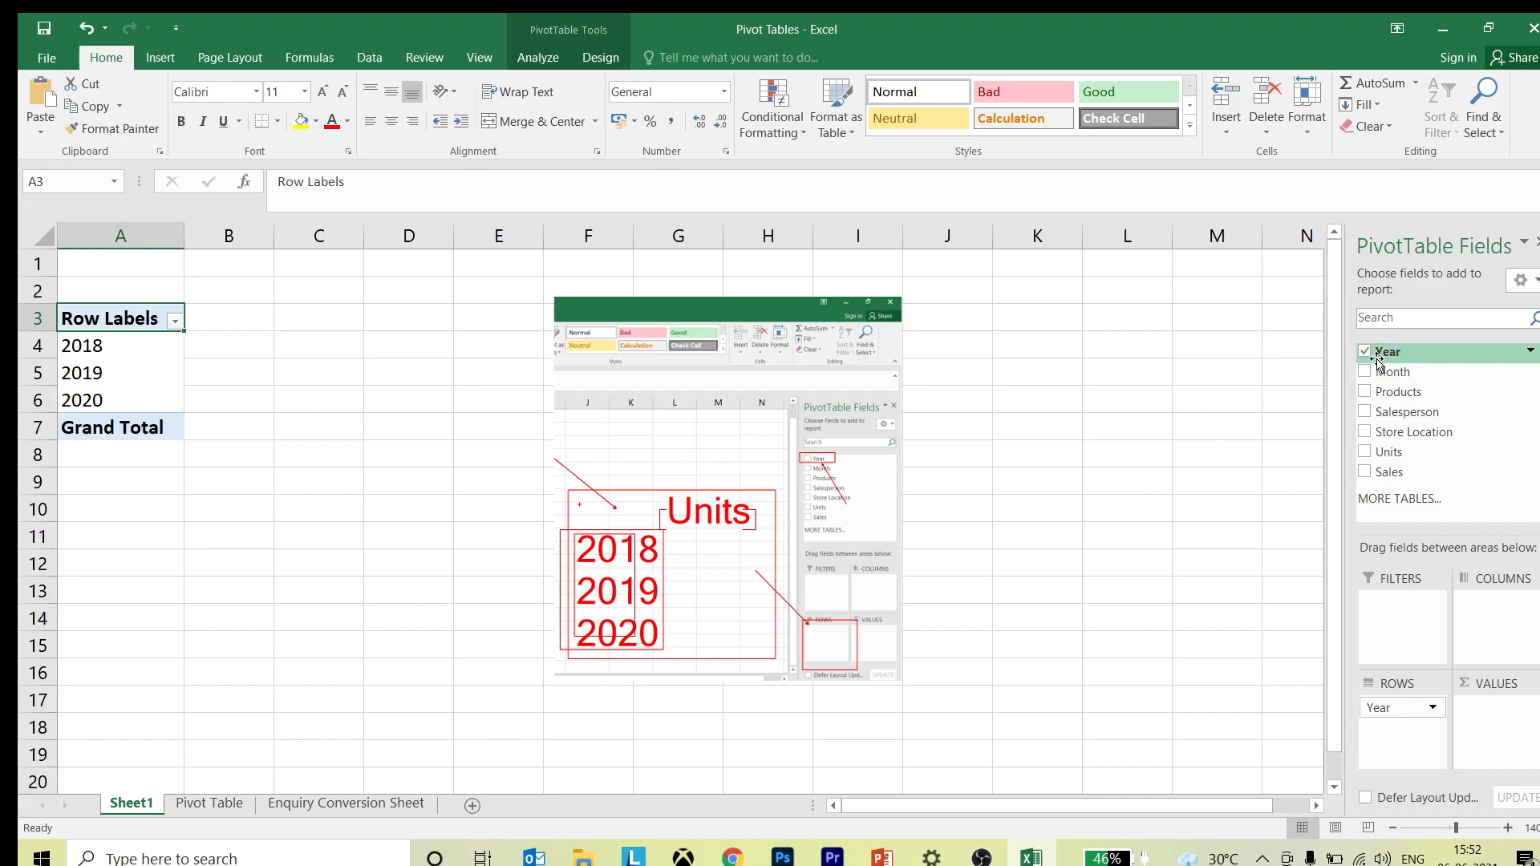
Step: Examine the Year column of the Pivot Table source sheet to compare its years with the PivotTable's row labels
click(209, 803)
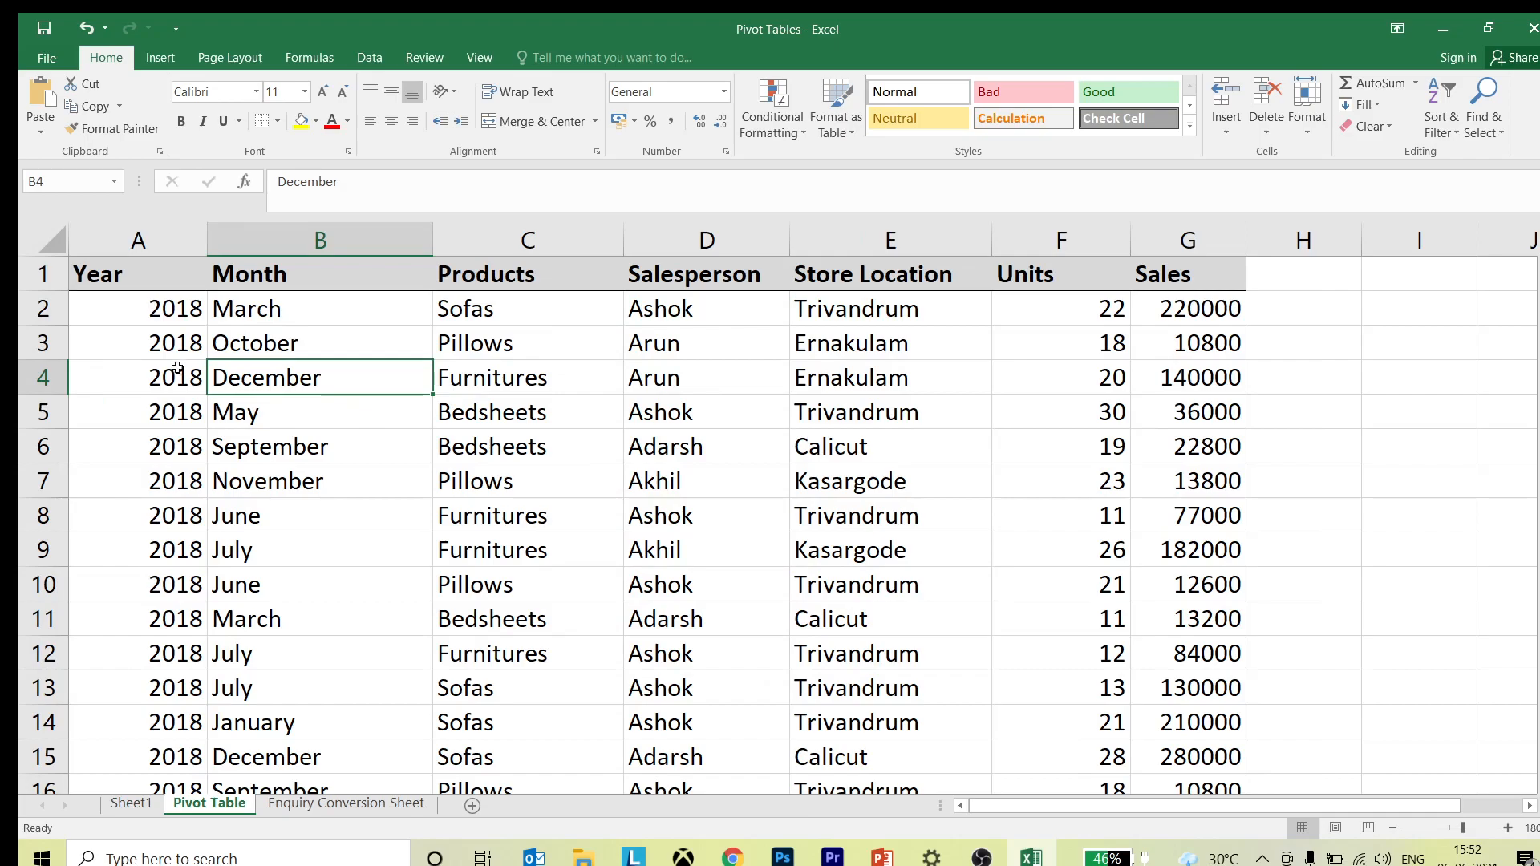
scroll(177, 368, down, 20)
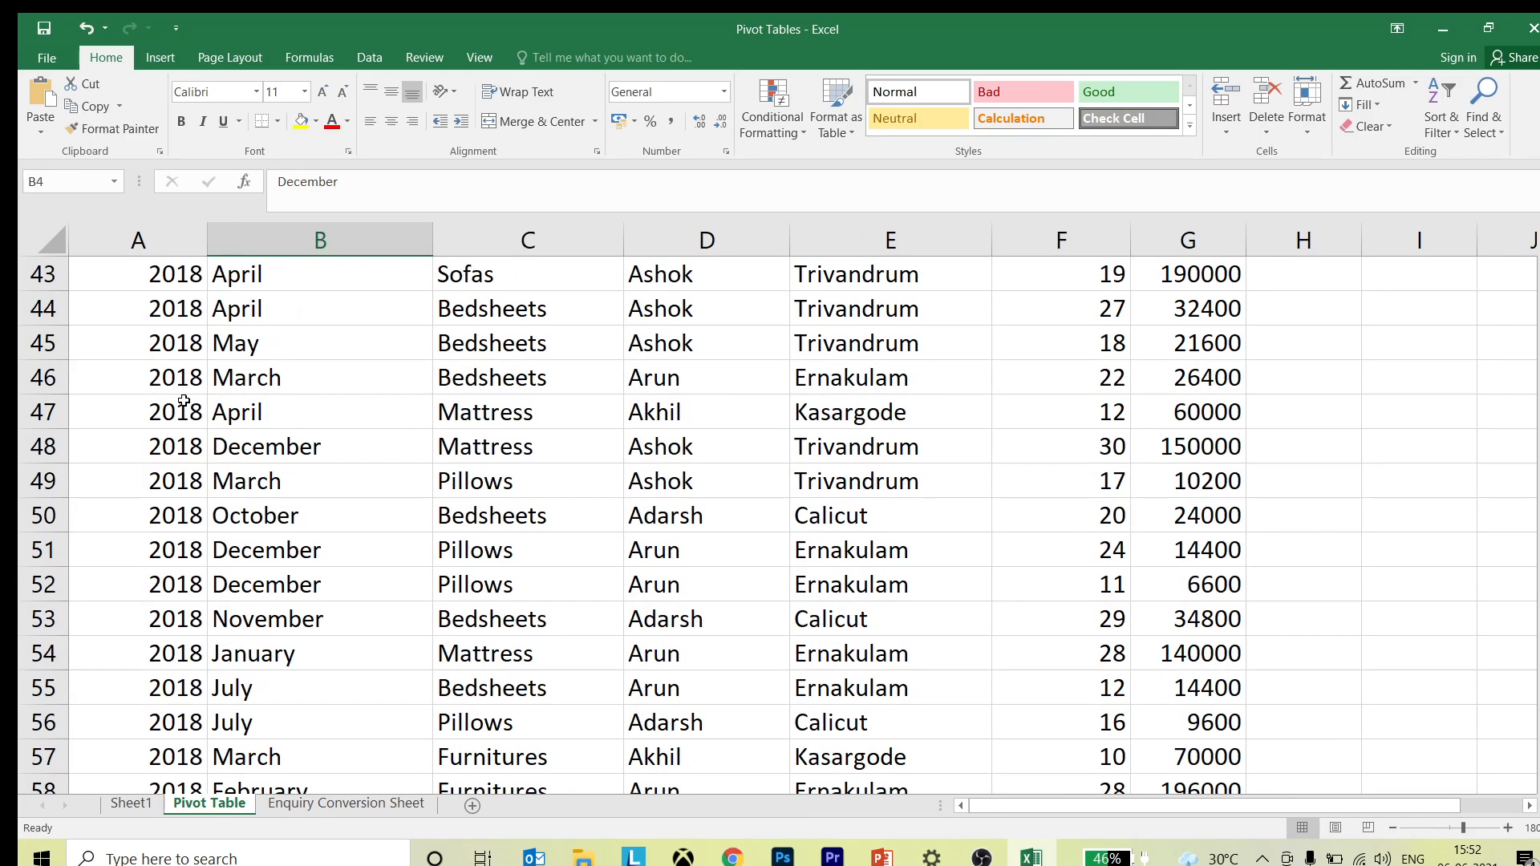
scroll(182, 415, down, 20)
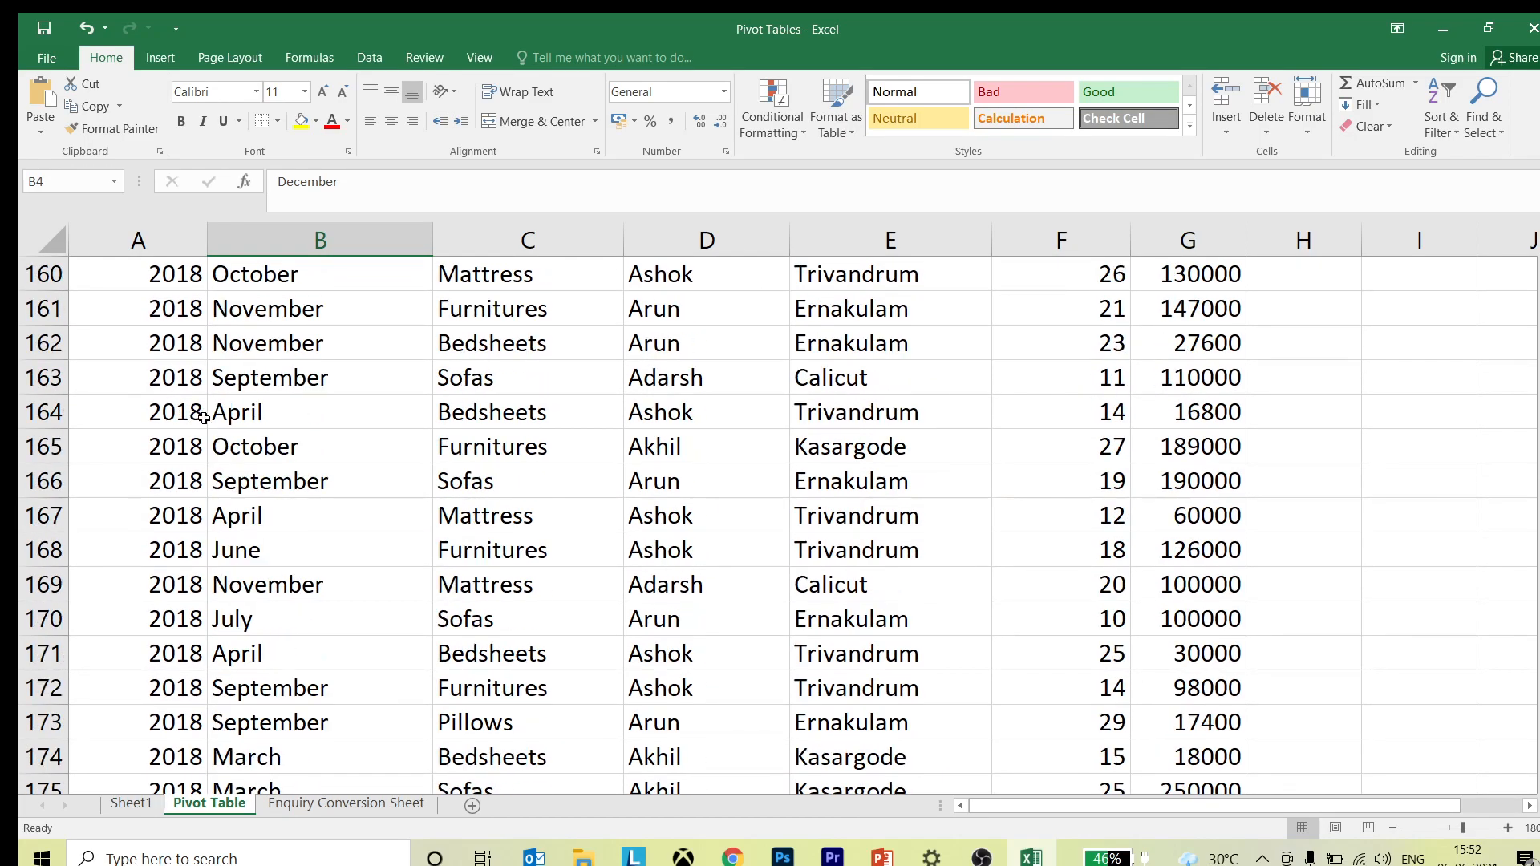
scroll(186, 422, down, 20)
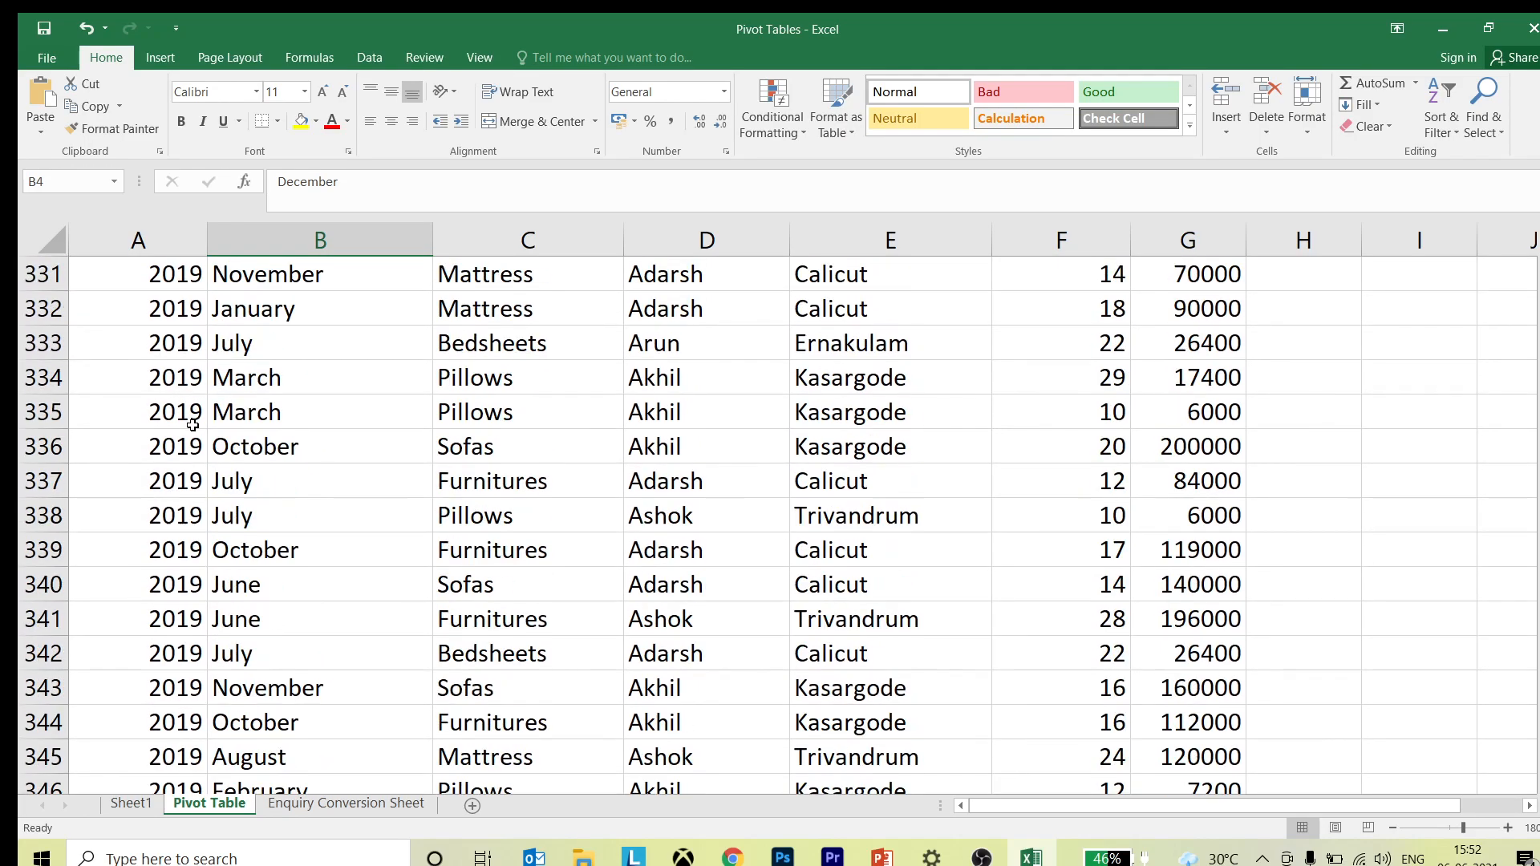
scroll(198, 422, down, 20)
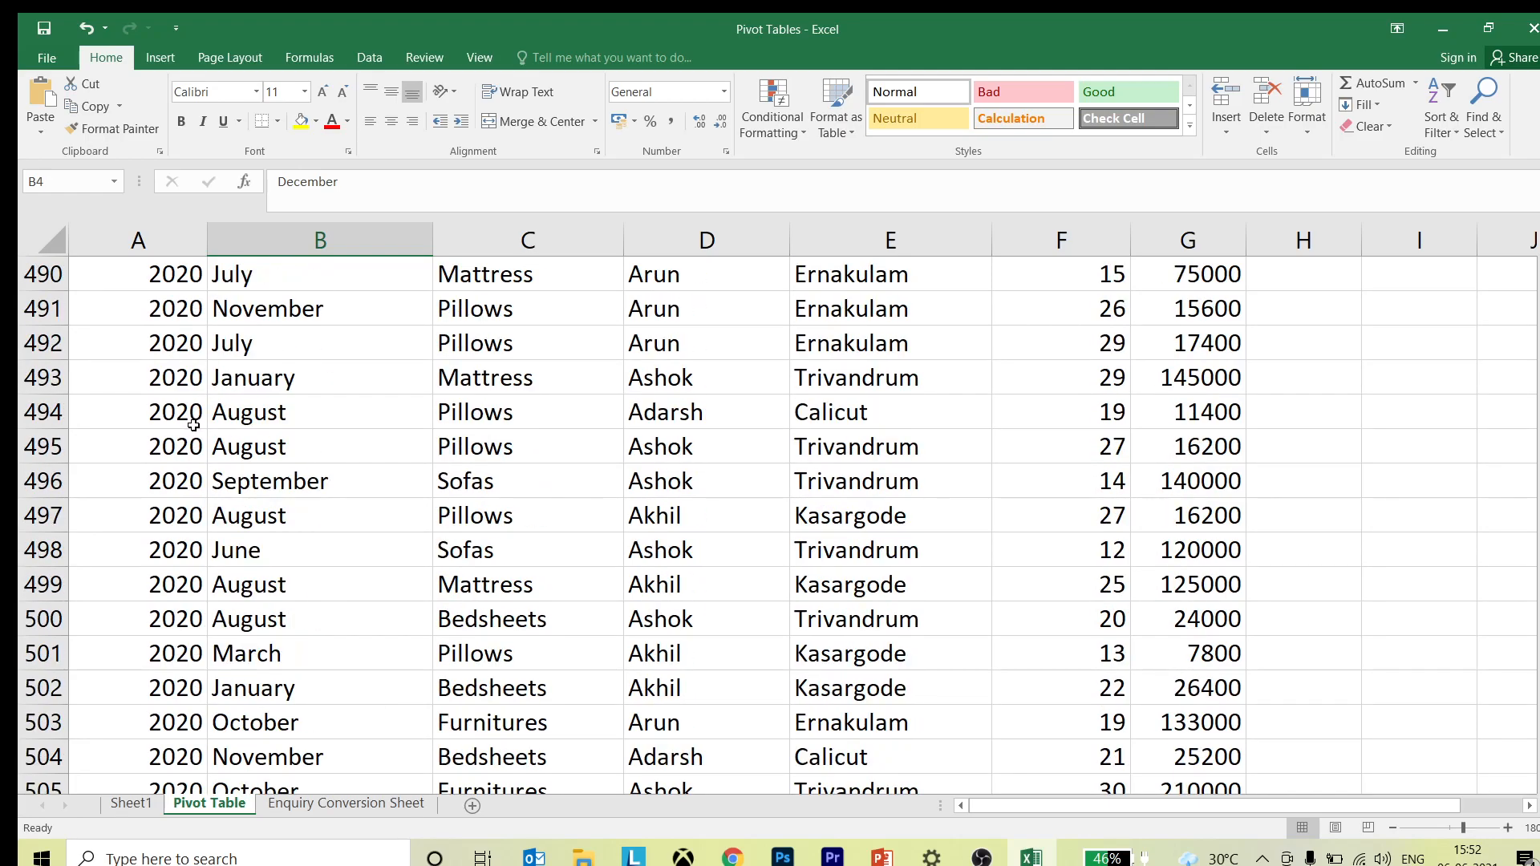
scroll(195, 423, up, 16)
scroll(195, 423, up, 20)
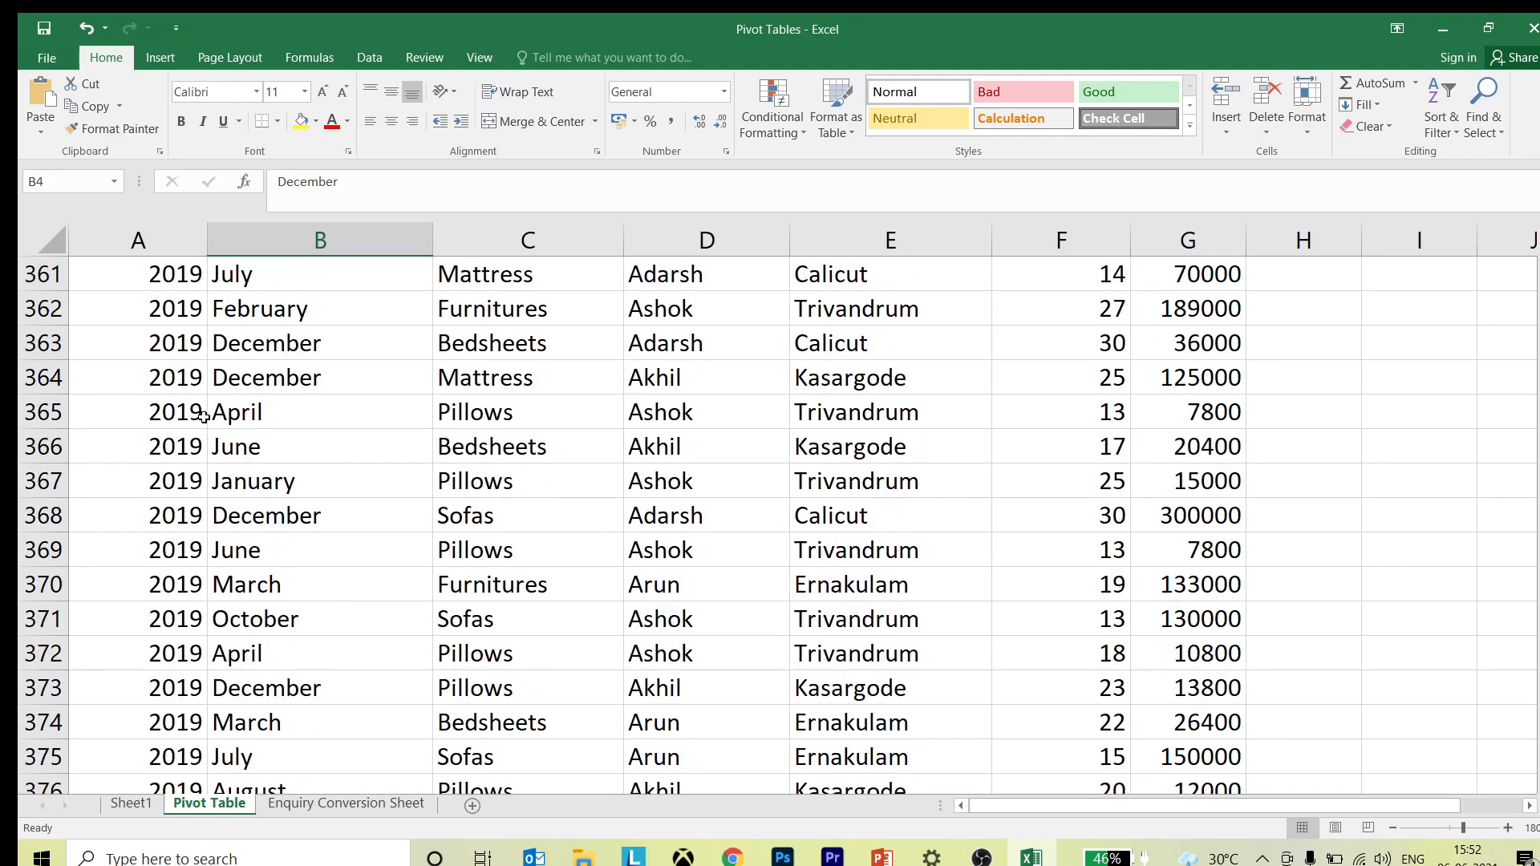
click(138, 804)
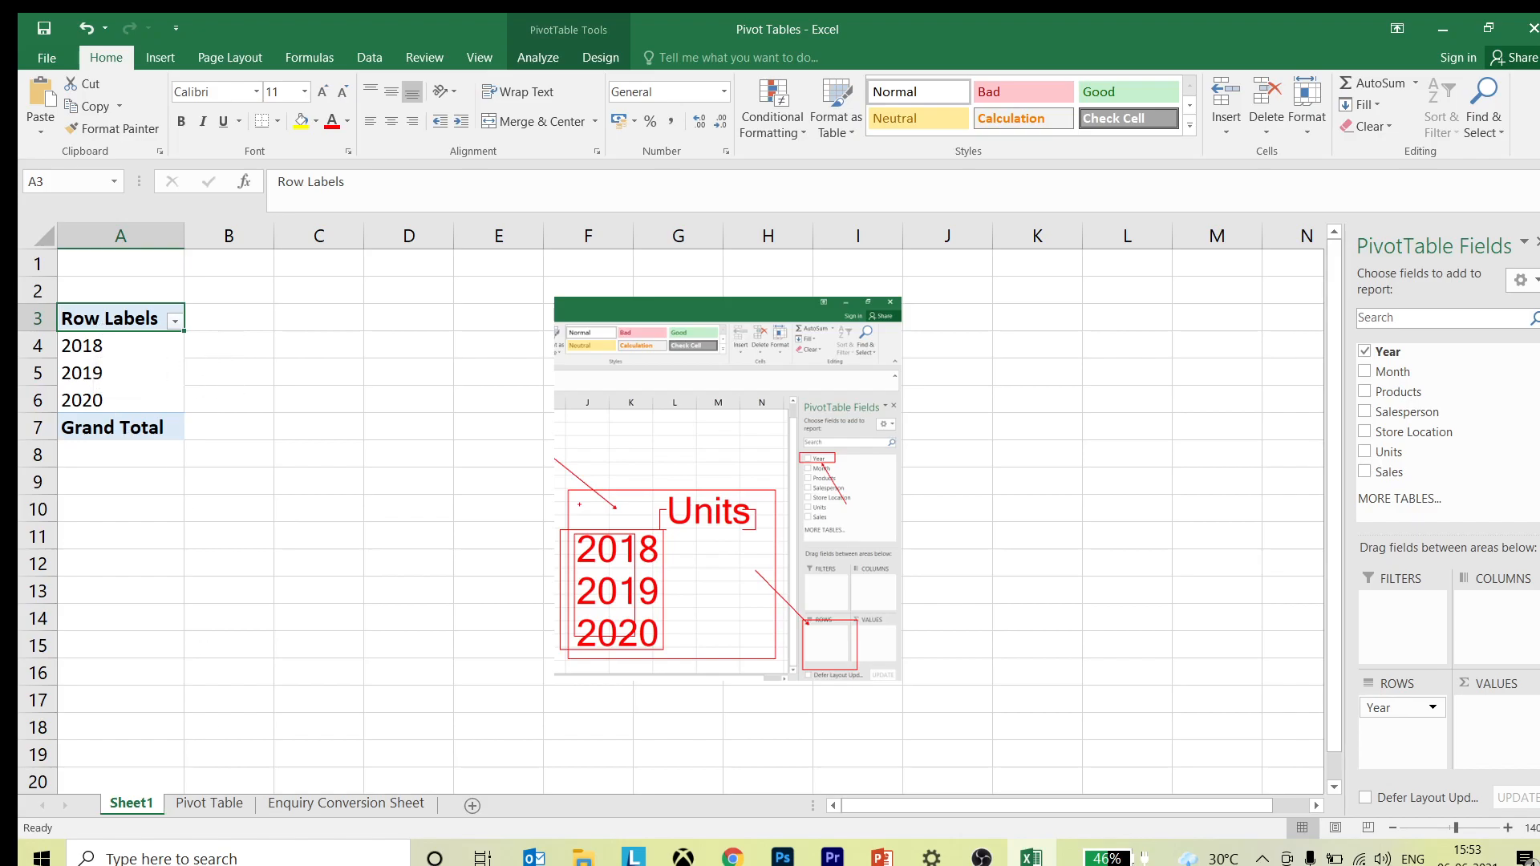
Step: Filter the Year column of the Pivot Table source sheet to show only the 2018 records
click(215, 812)
scroll(966, 465, up, 20)
scroll(778, 522, up, 20)
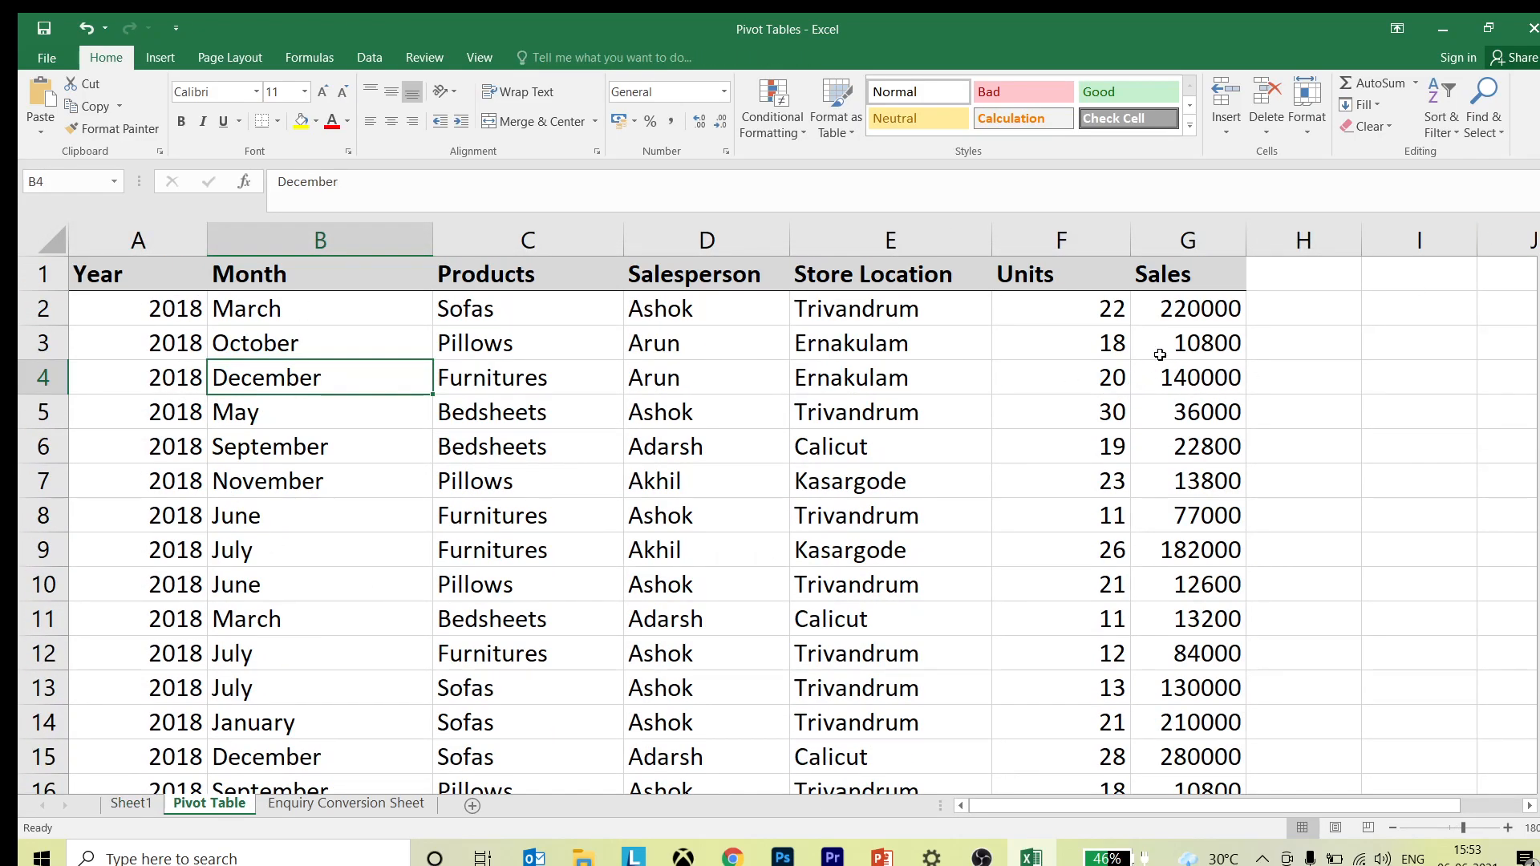
click(1117, 320)
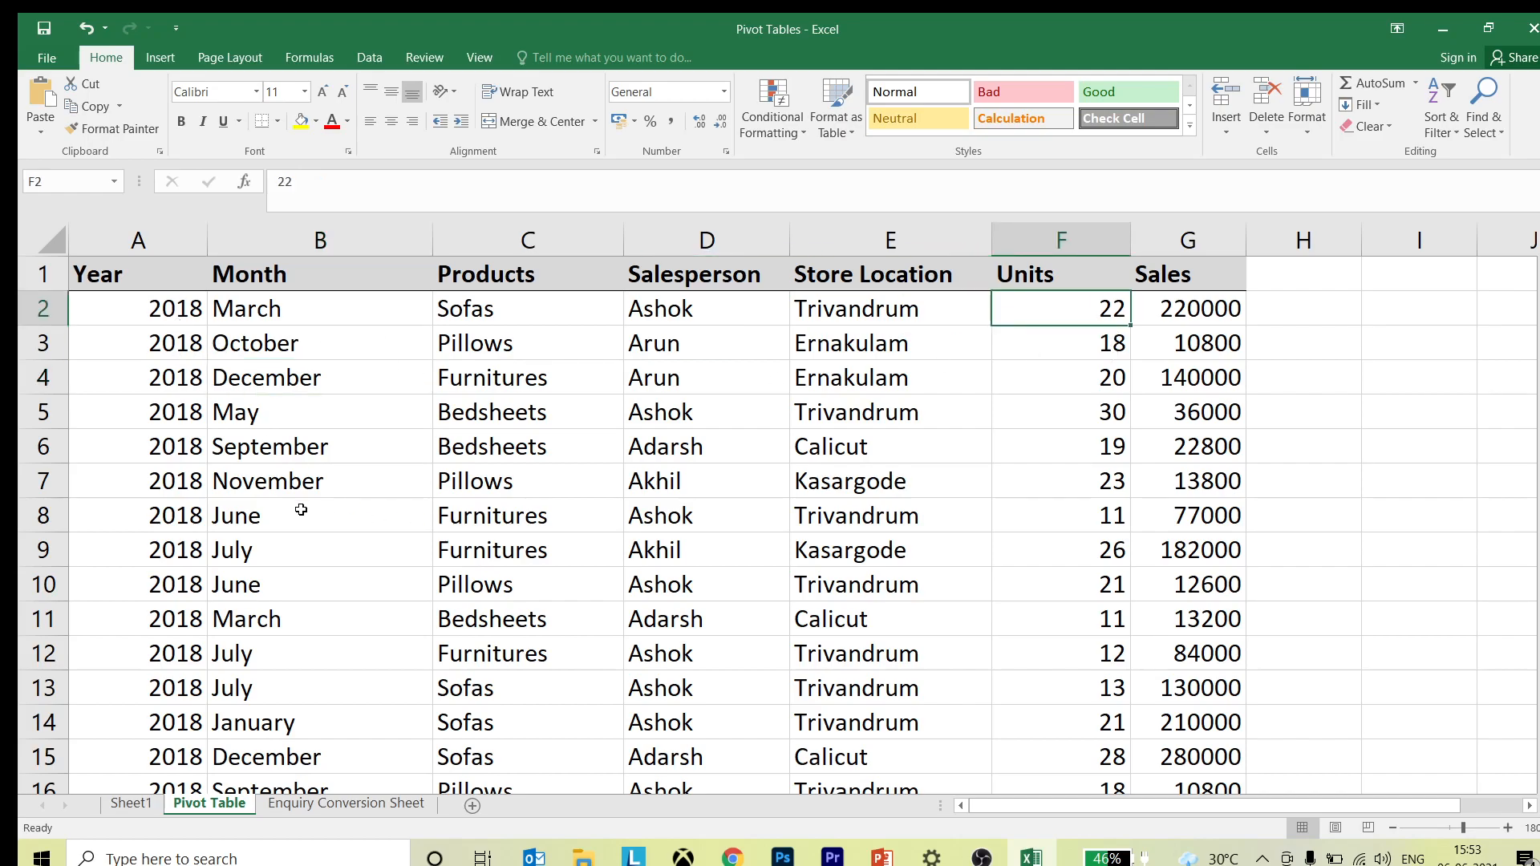
click(211, 407)
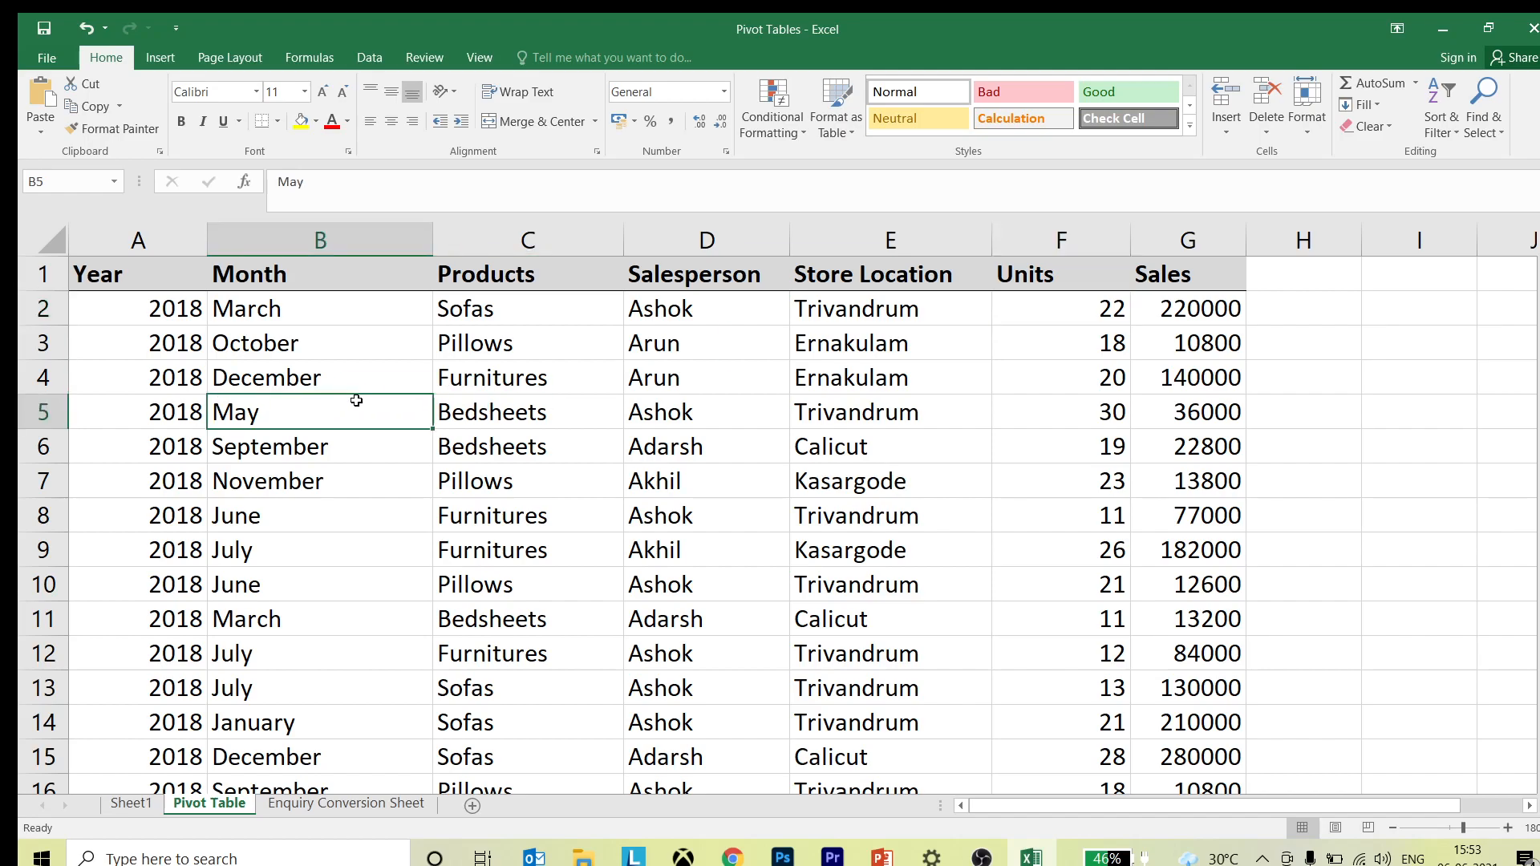
click(369, 57)
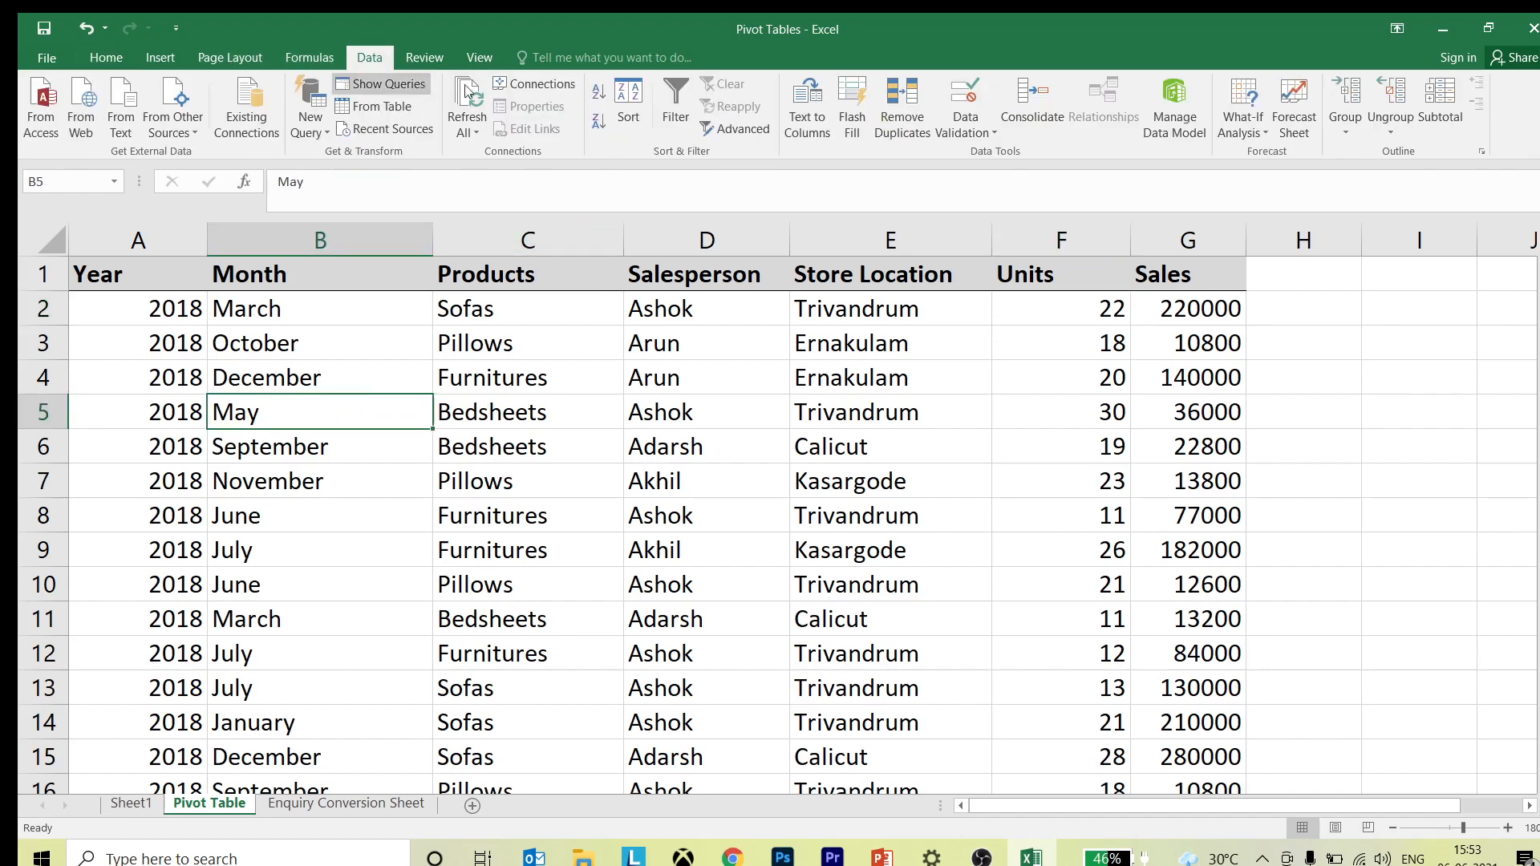
click(675, 104)
click(198, 281)
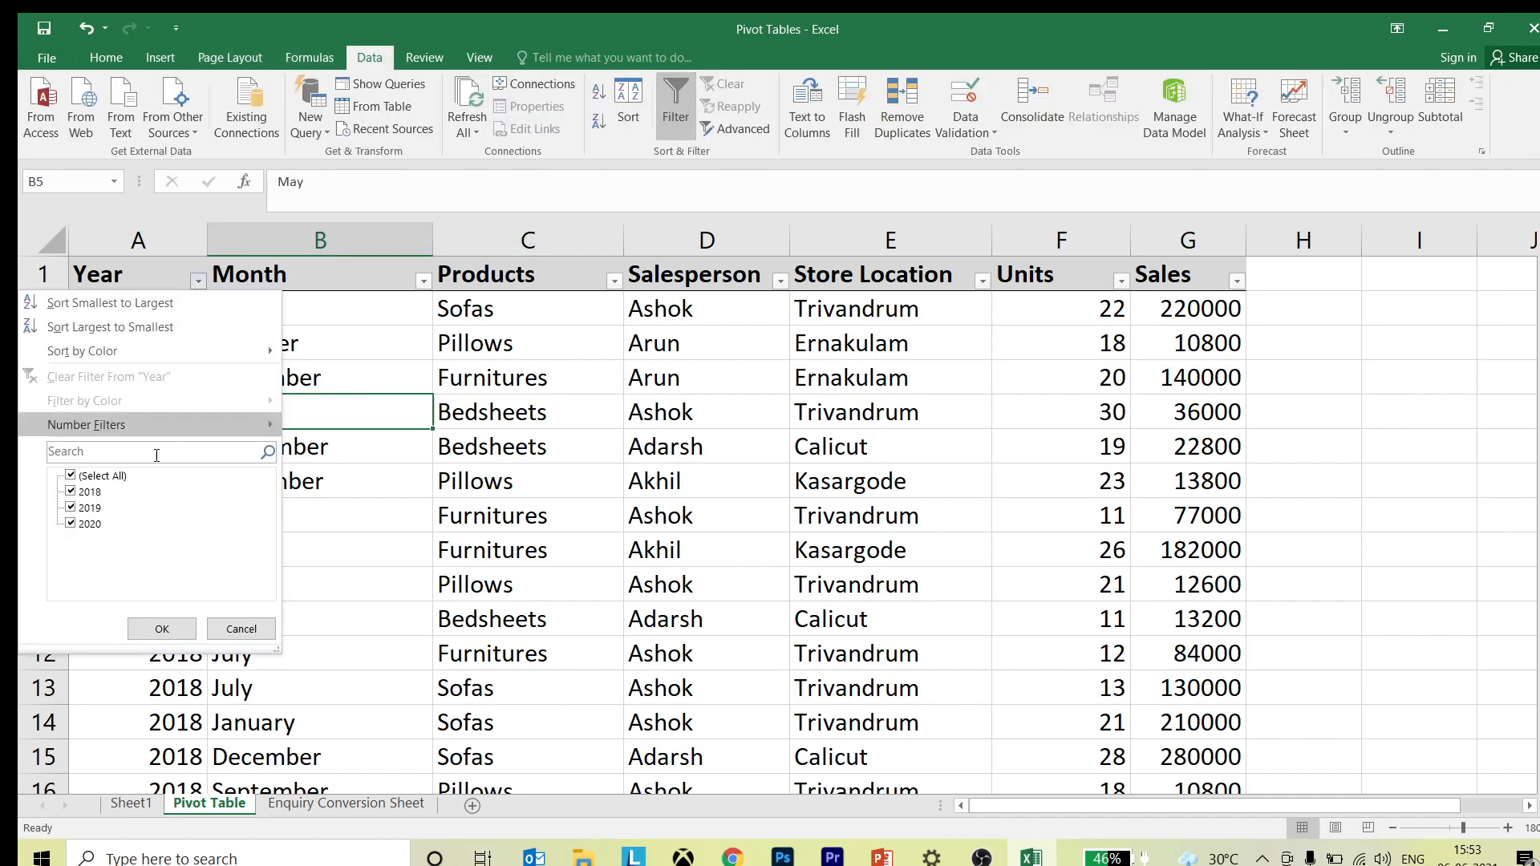
click(71, 476)
click(71, 491)
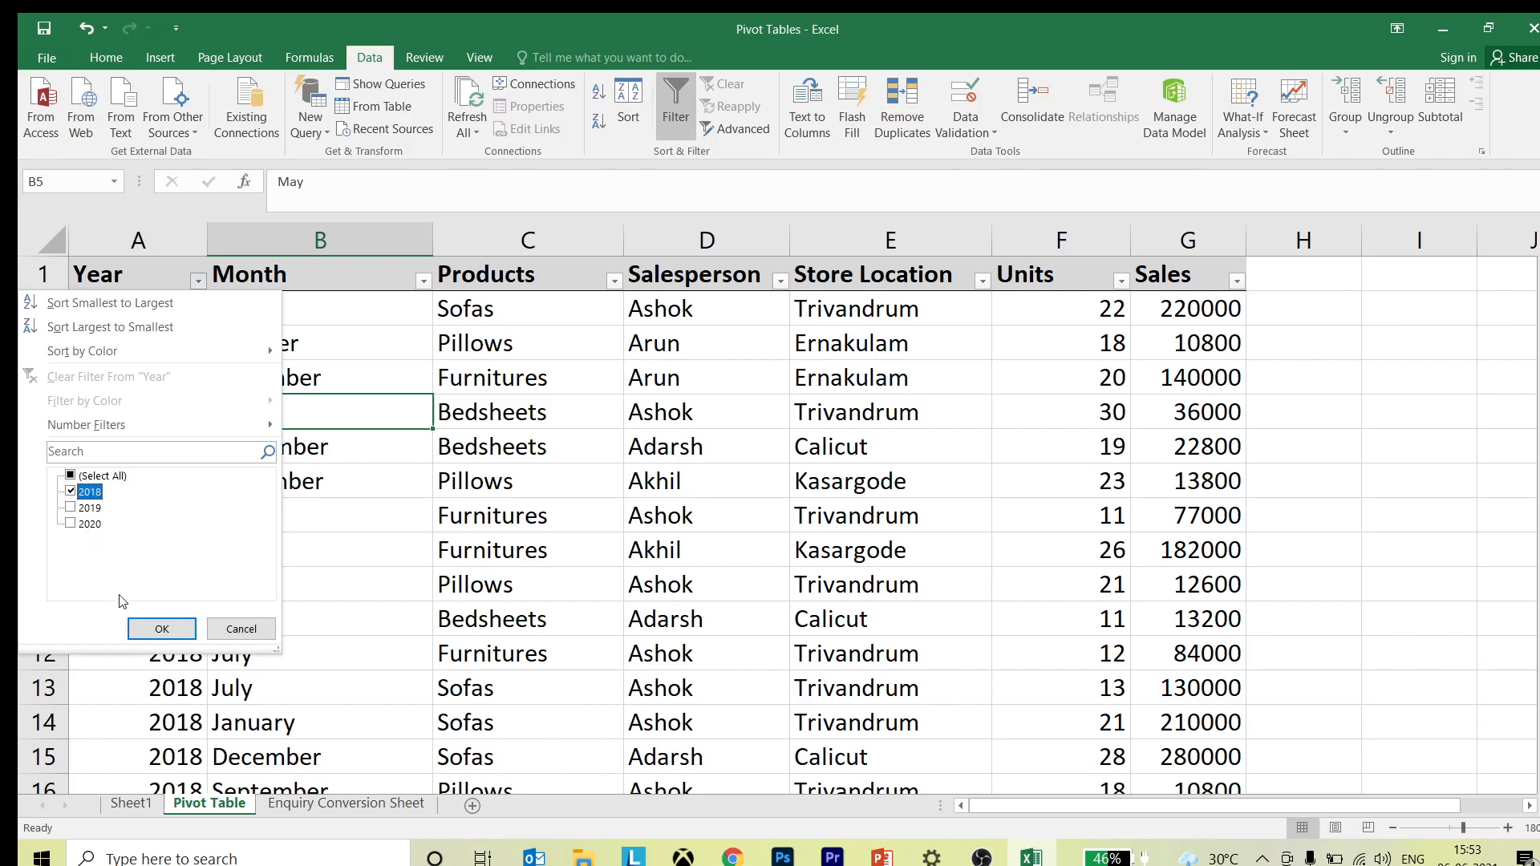
click(161, 629)
Step: Select the filtered Units values from F2 down to row 200 and check their sum
drag(1087, 310, 1134, 737)
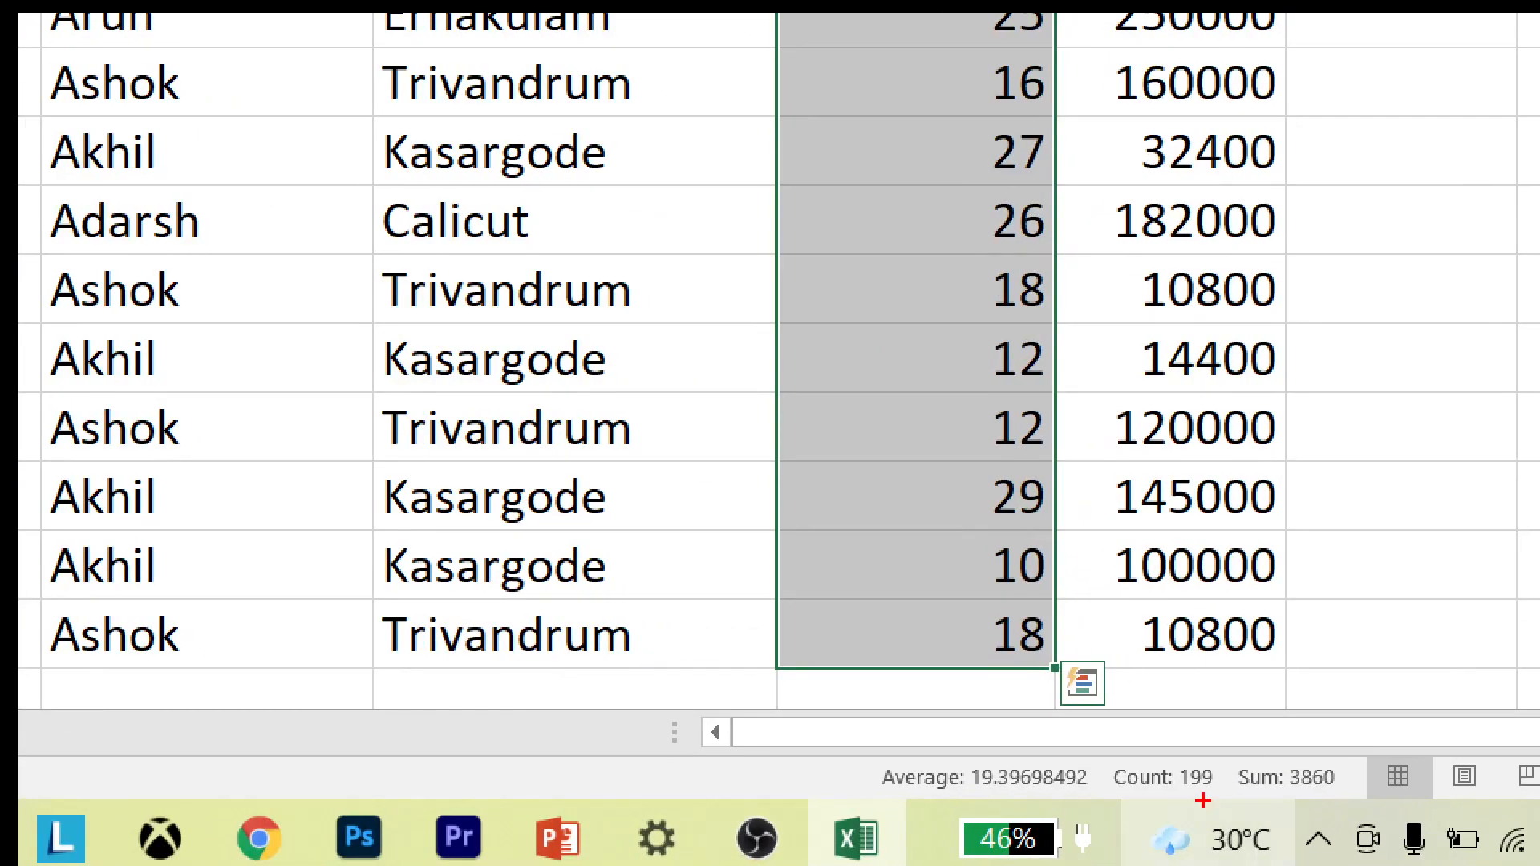
mouse_move(1267, 743)
mouse_down()
mouse_move(1366, 790)
mouse_move(1454, 543)
mouse_up()
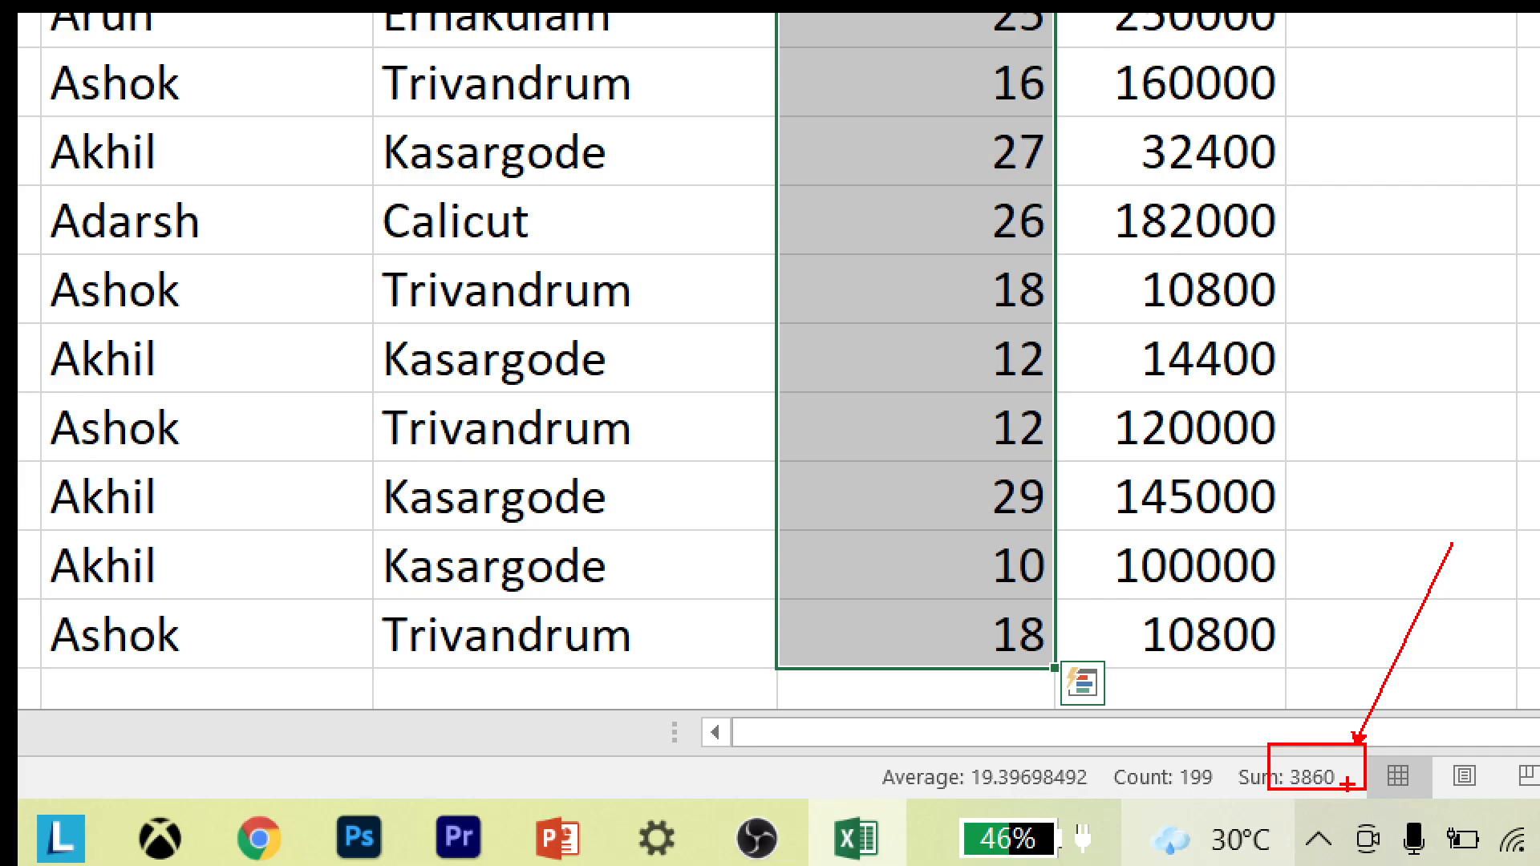
key(Escape)
click(1145, 780)
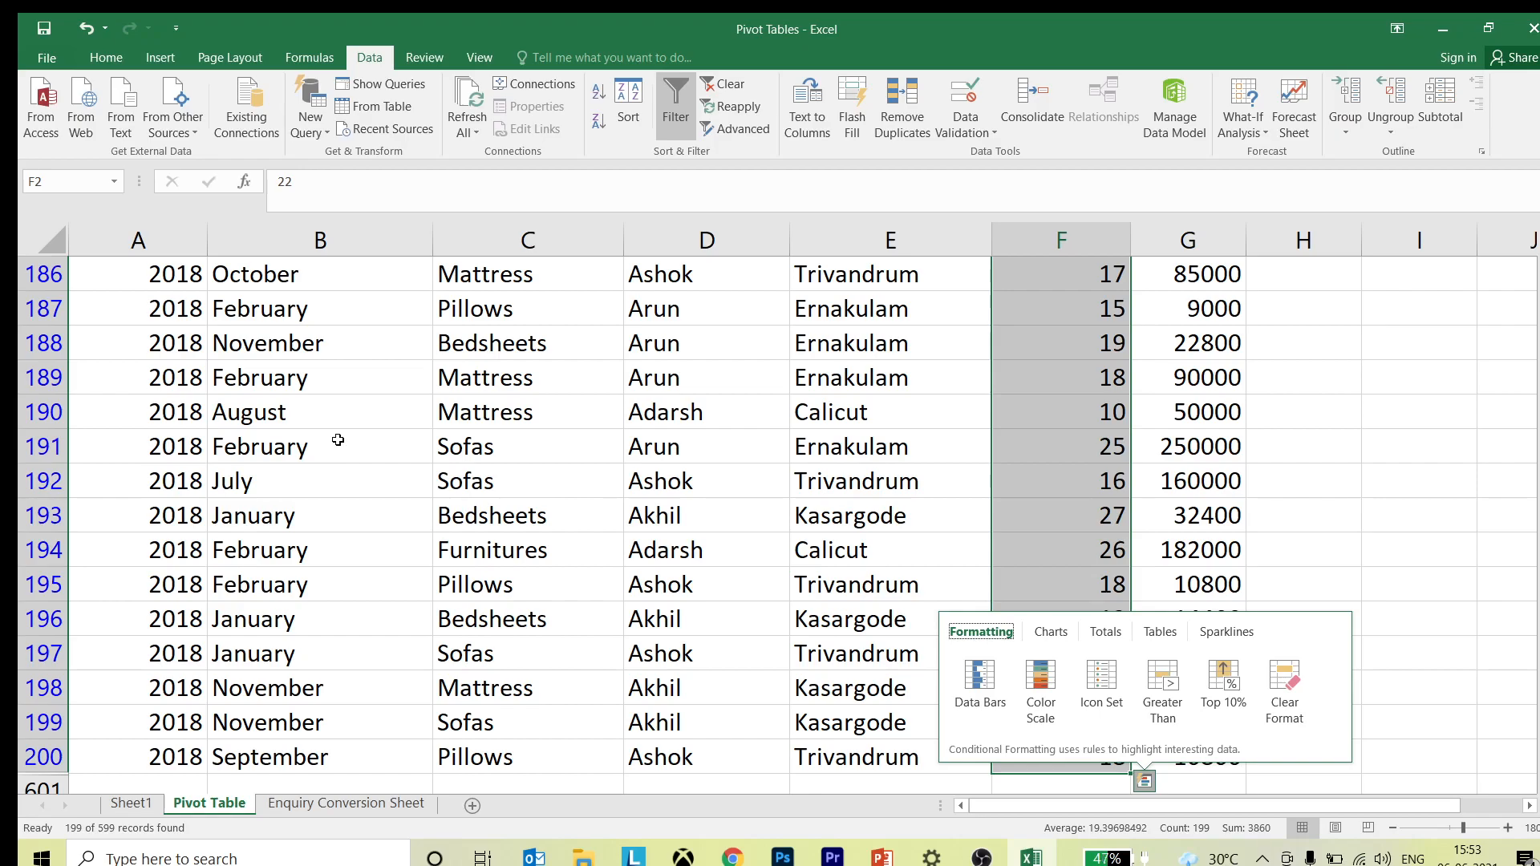
Step: Add the Units field to the Values area of the PivotTable on Sheet1 and outline the report on screen
click(156, 807)
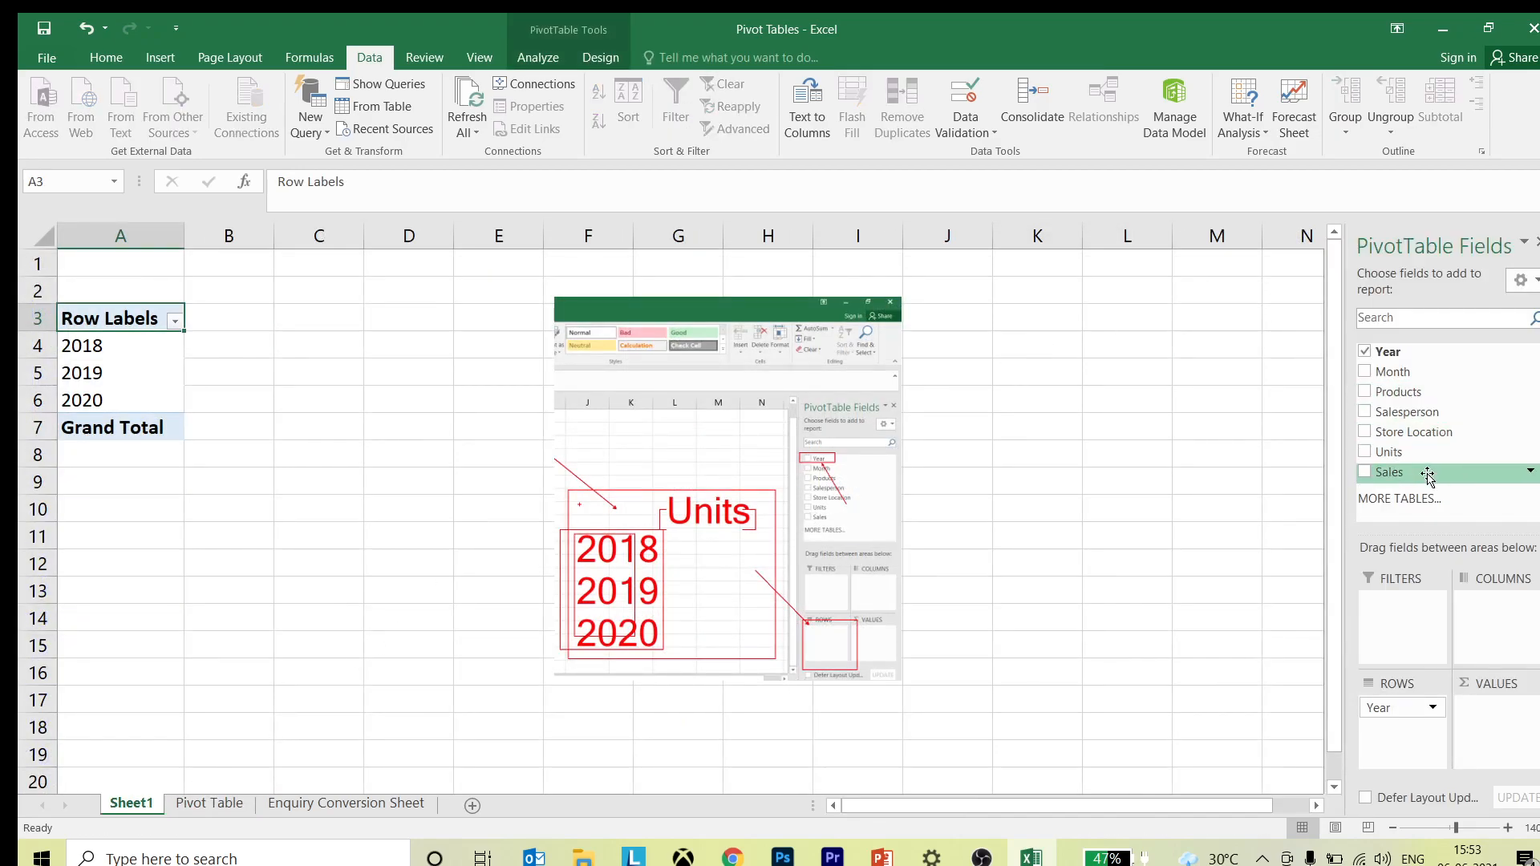
key(ctrl+1)
click(1451, 461)
drag(1246, 420, 1401, 460)
drag(1249, 458, 1121, 636)
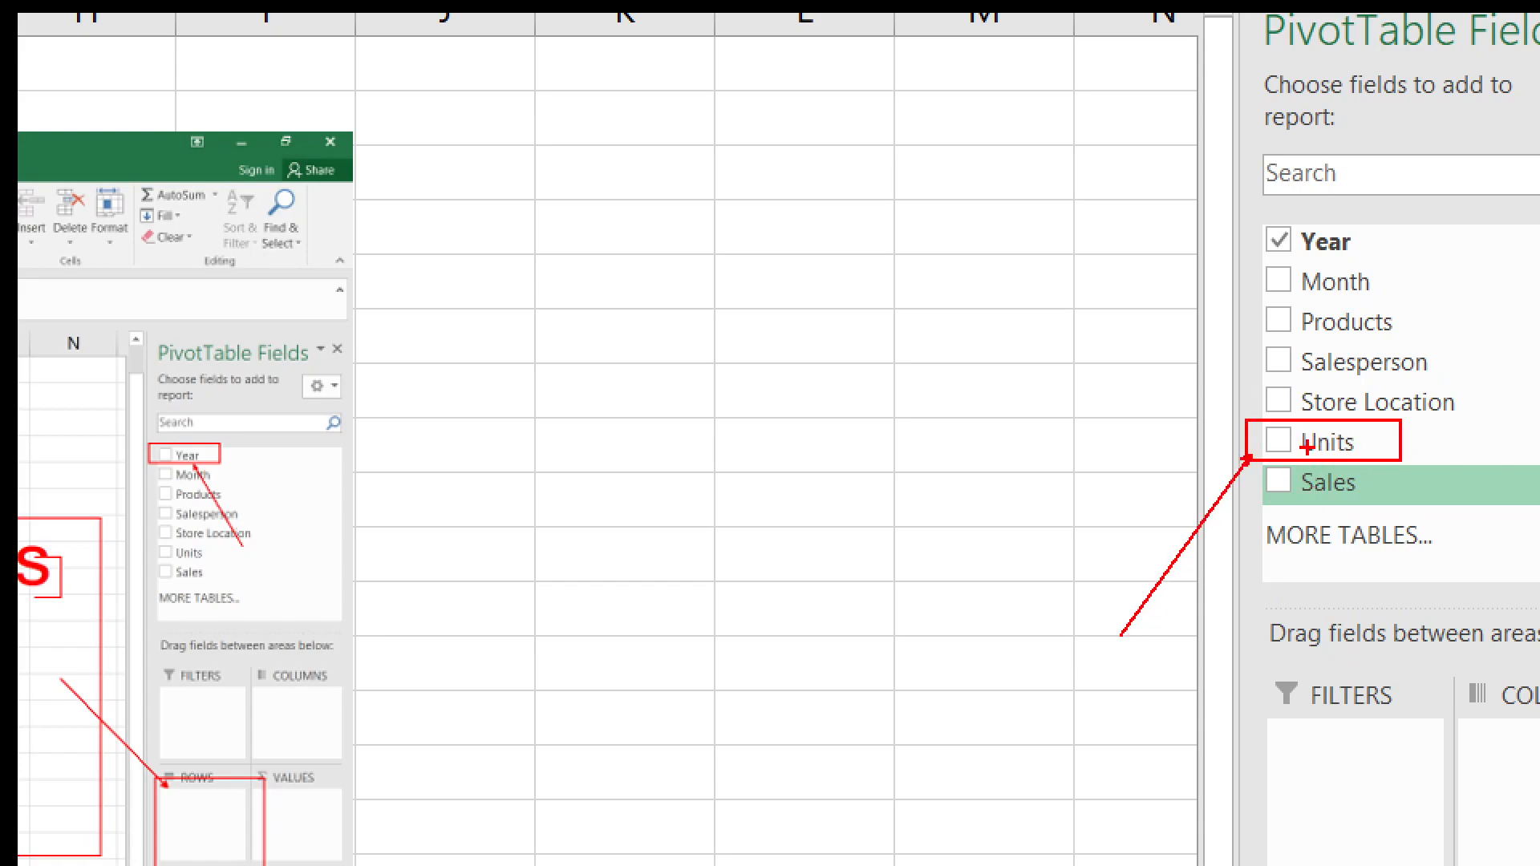
key(Escape)
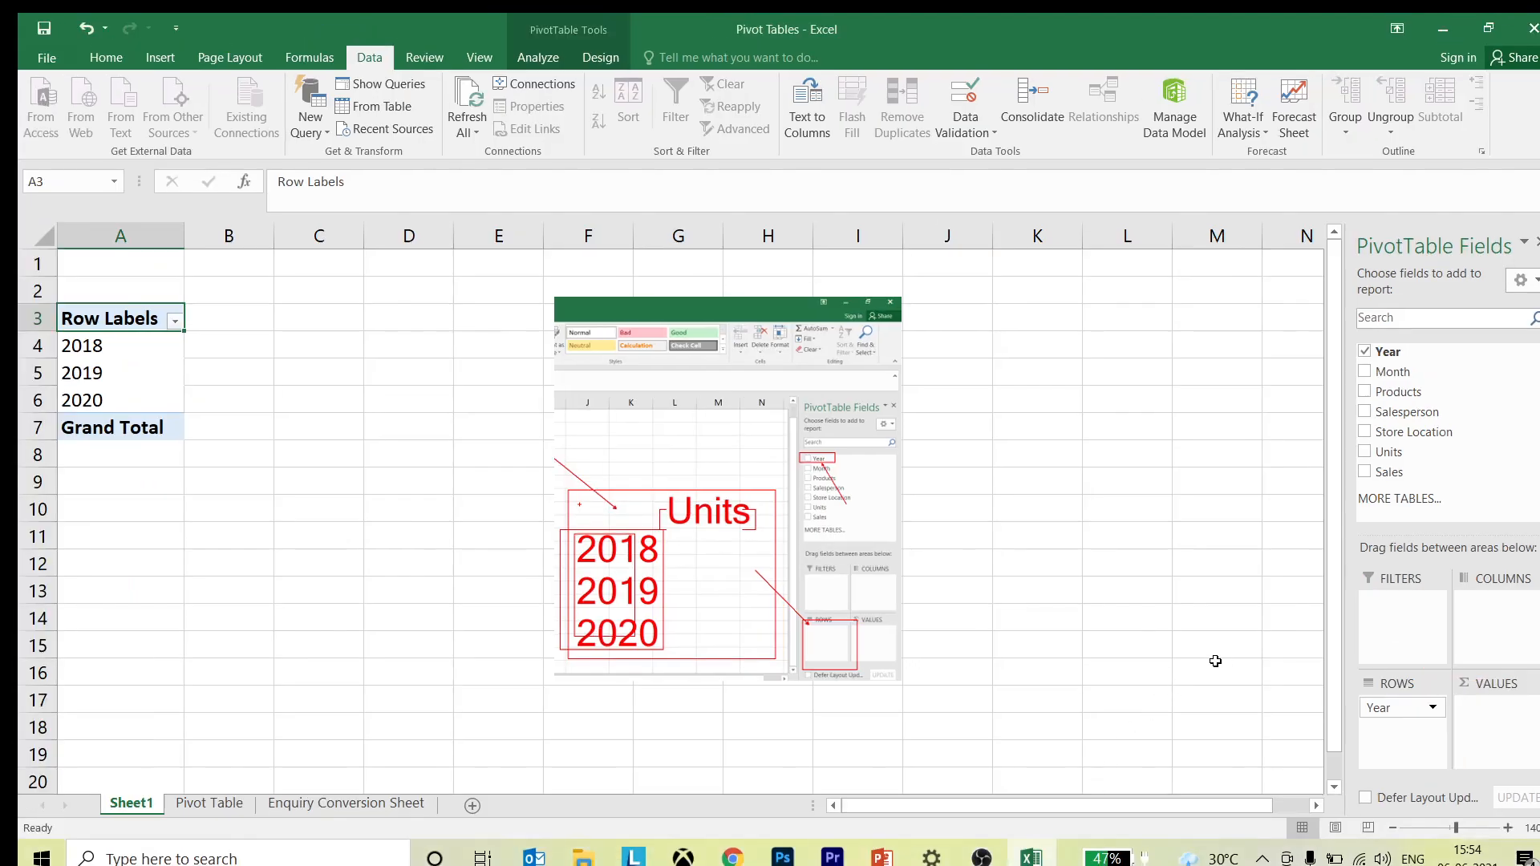
drag(1388, 451, 1499, 722)
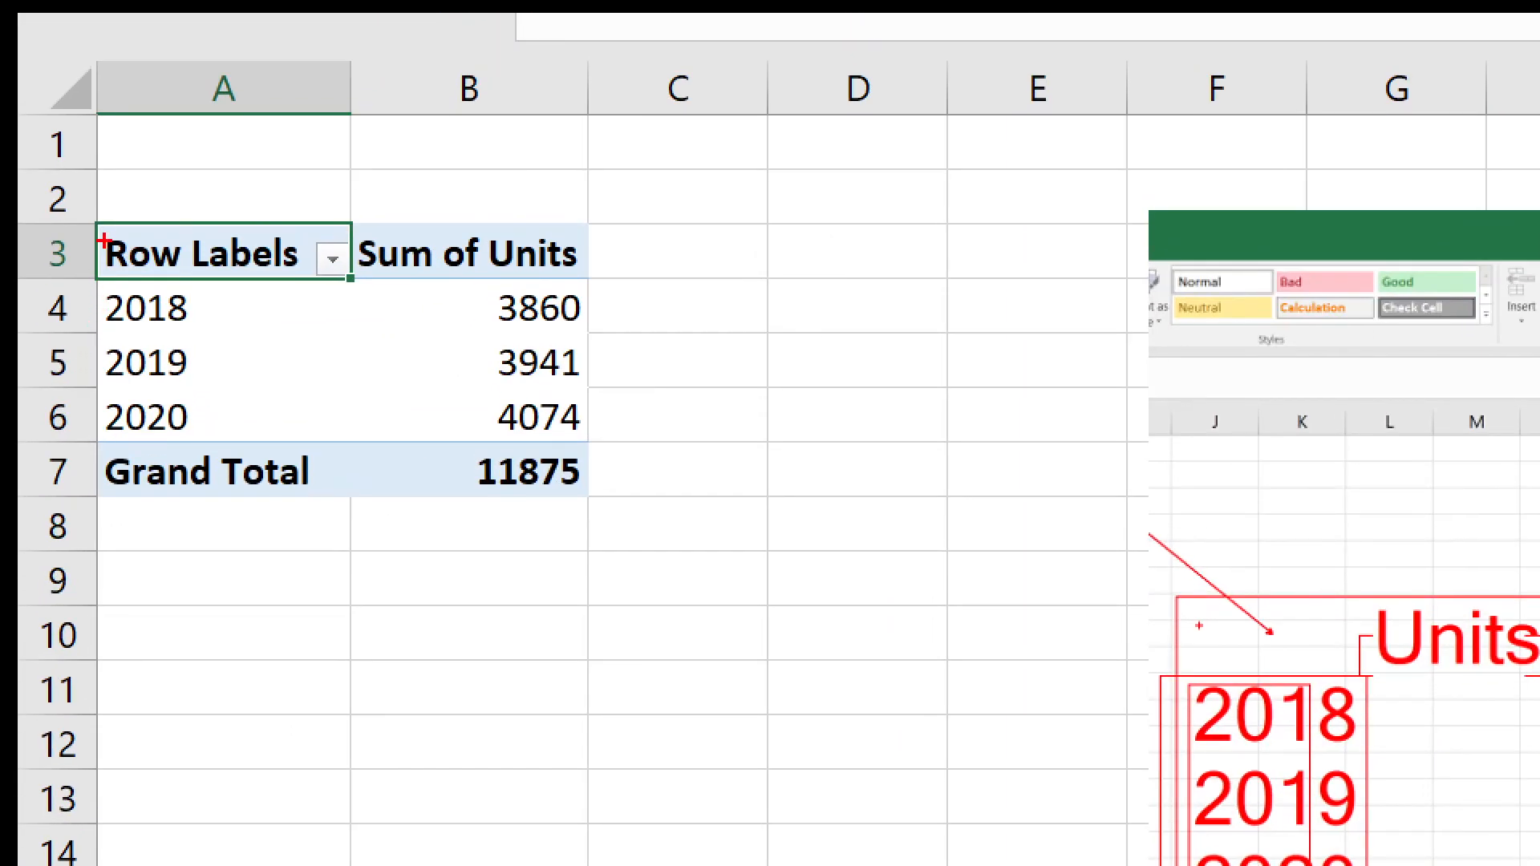
mouse_move(95, 213)
mouse_down()
mouse_move(209, 353)
mouse_move(616, 546)
mouse_move(903, 856)
mouse_up()
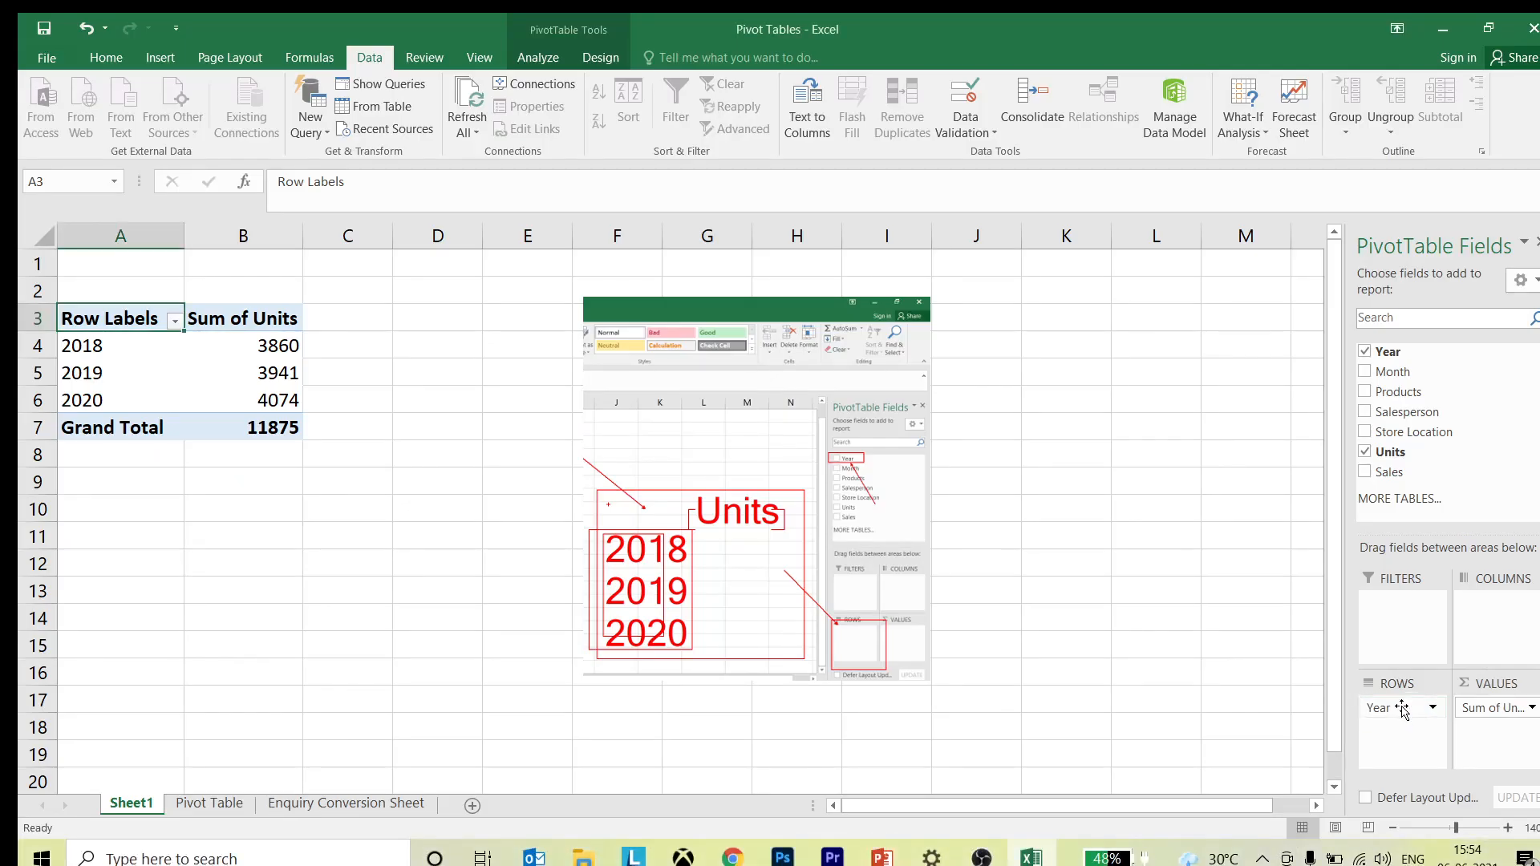
Step: Remove the Year field from Rows and the units sum from Values to empty the PivotTable
drag(1398, 709, 1196, 714)
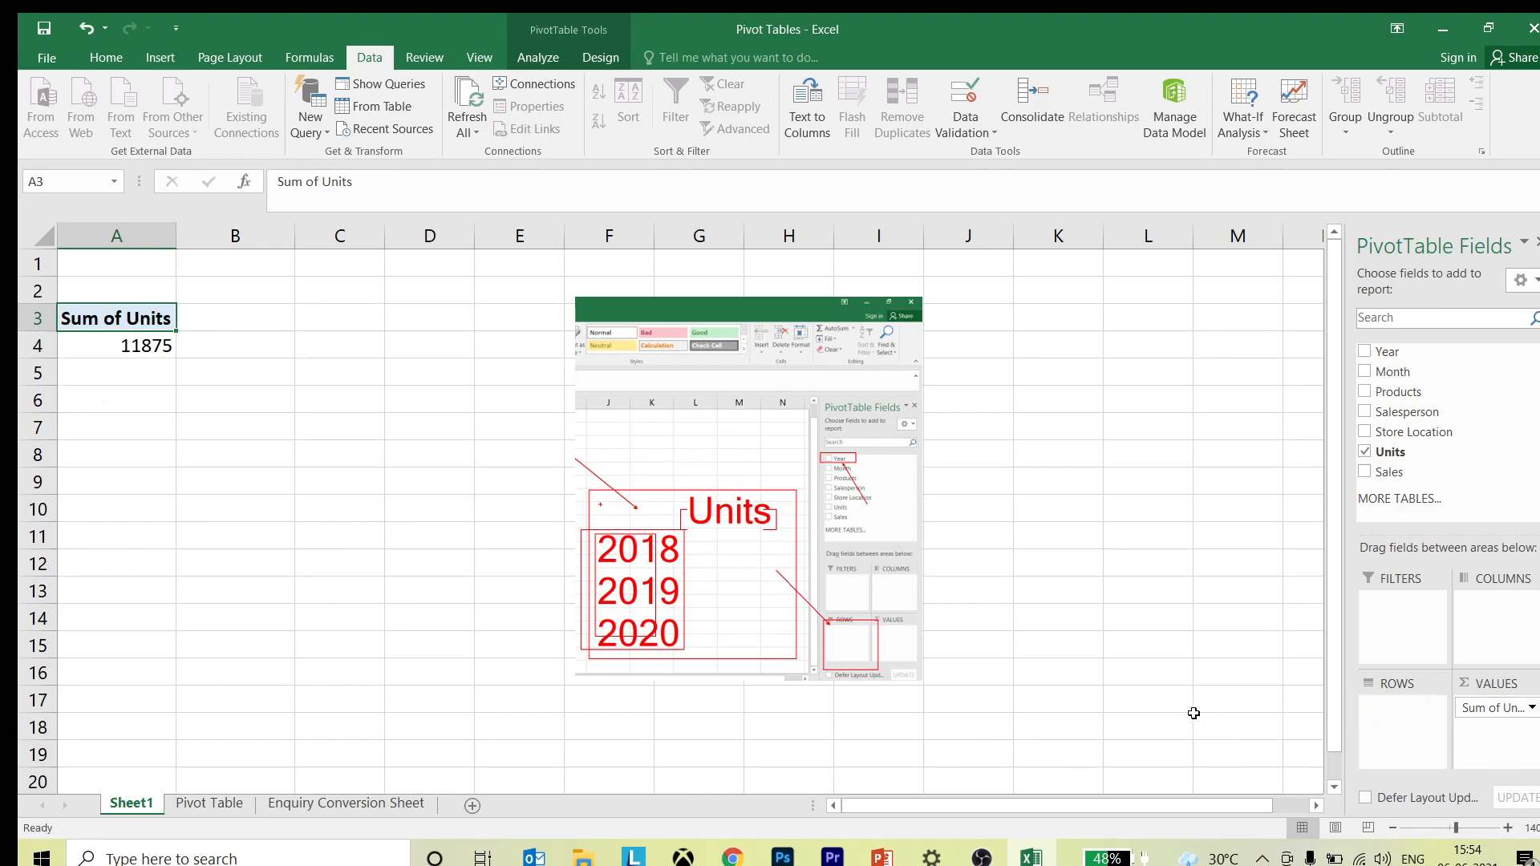
drag(1494, 708, 1181, 726)
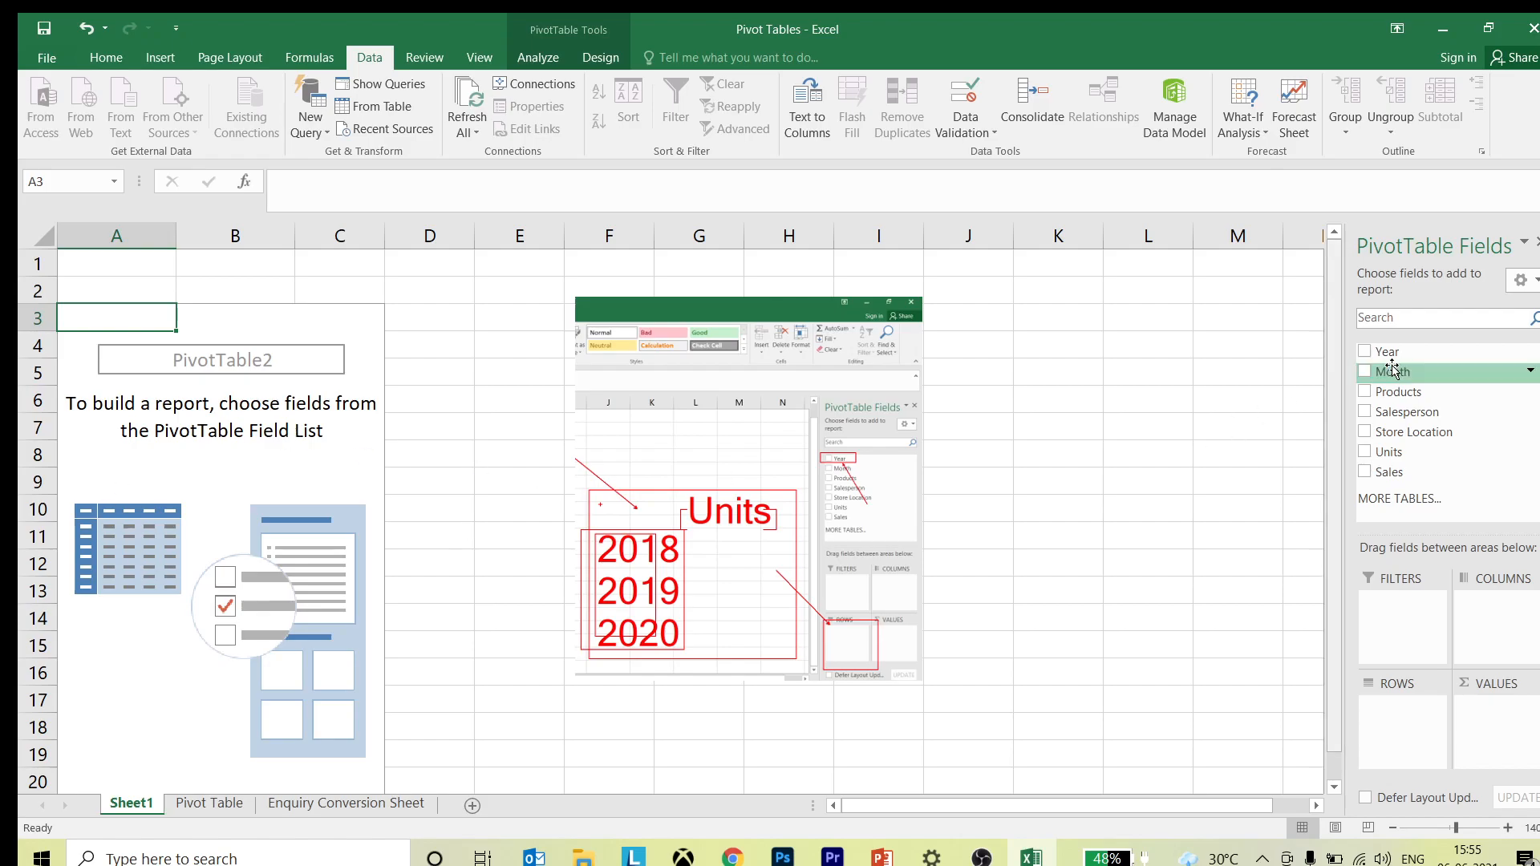
Step: Demonstrate the yearly units report with Year in Rows and Units in Values, and empty the PivotTable again
drag(1388, 353, 1416, 722)
drag(1391, 452, 1492, 710)
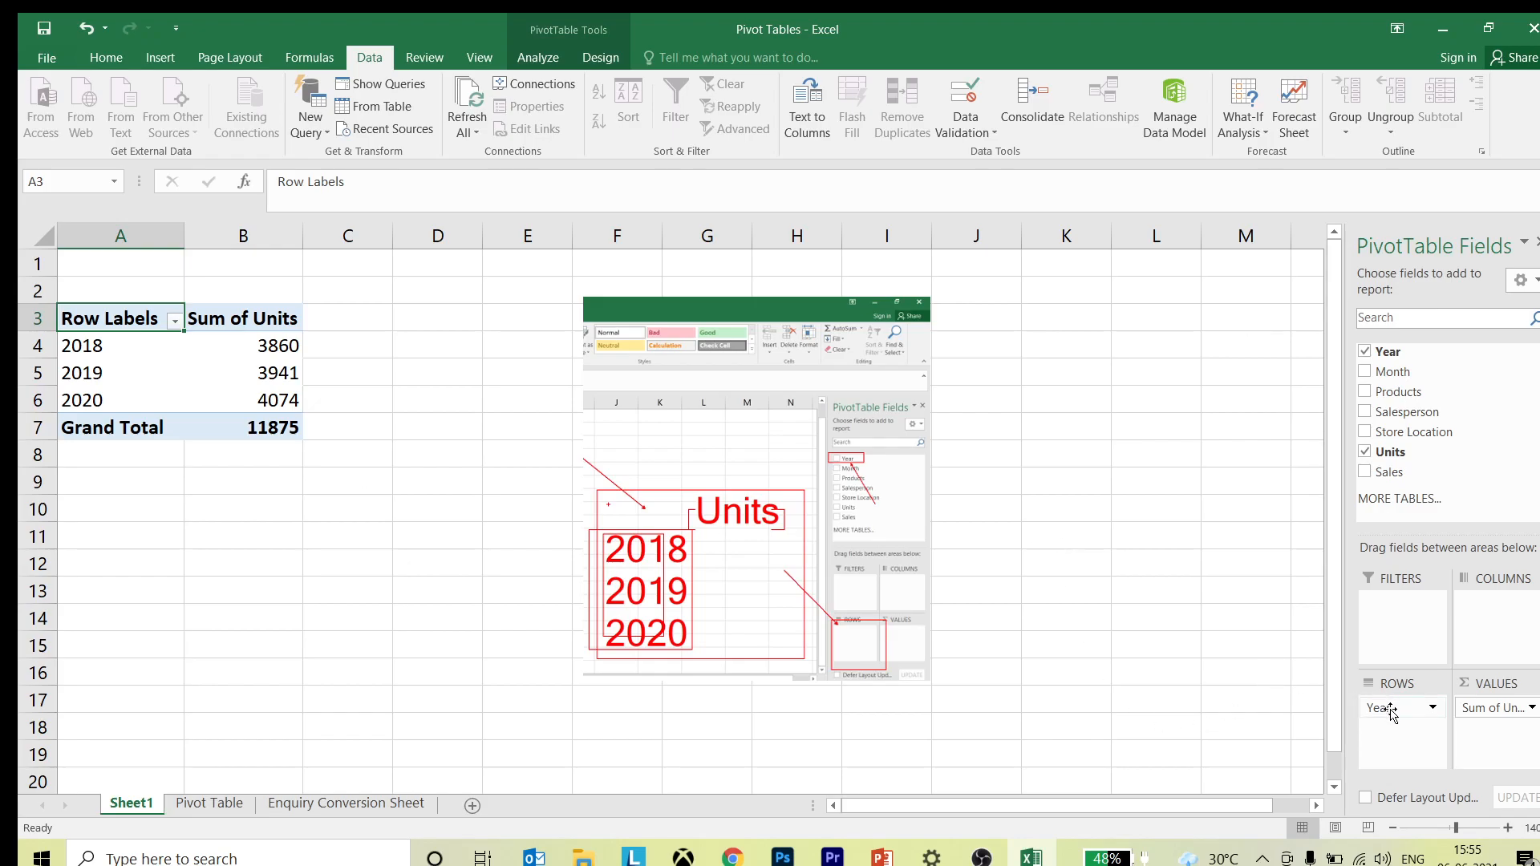
drag(1396, 708, 1272, 725)
drag(1484, 711, 1087, 746)
Step: Delete the annotated screenshot picture beside the empty PivotTable on Sheet1
click(763, 470)
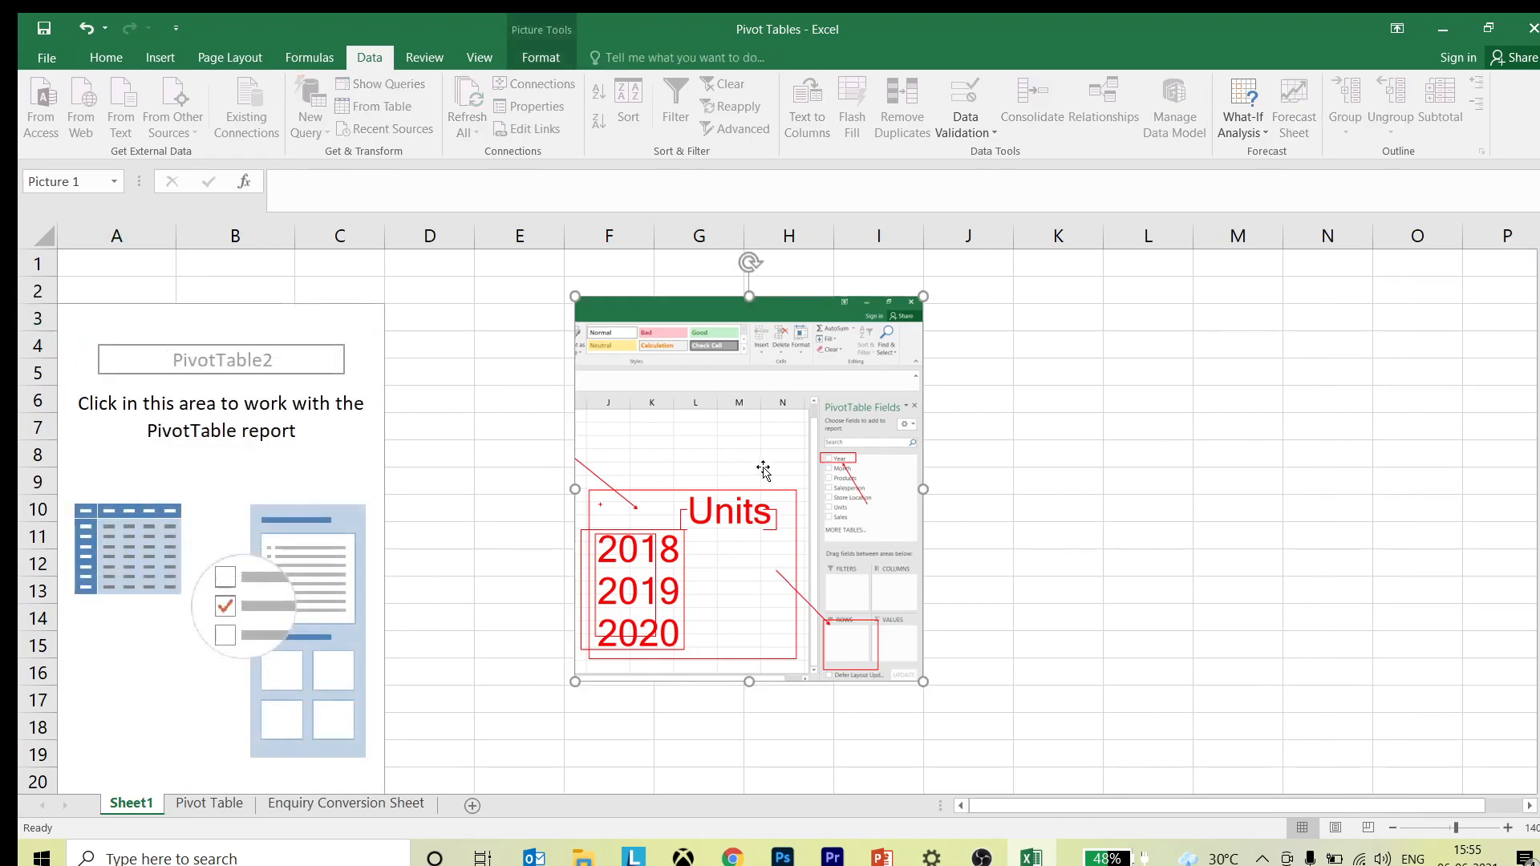
key(Delete)
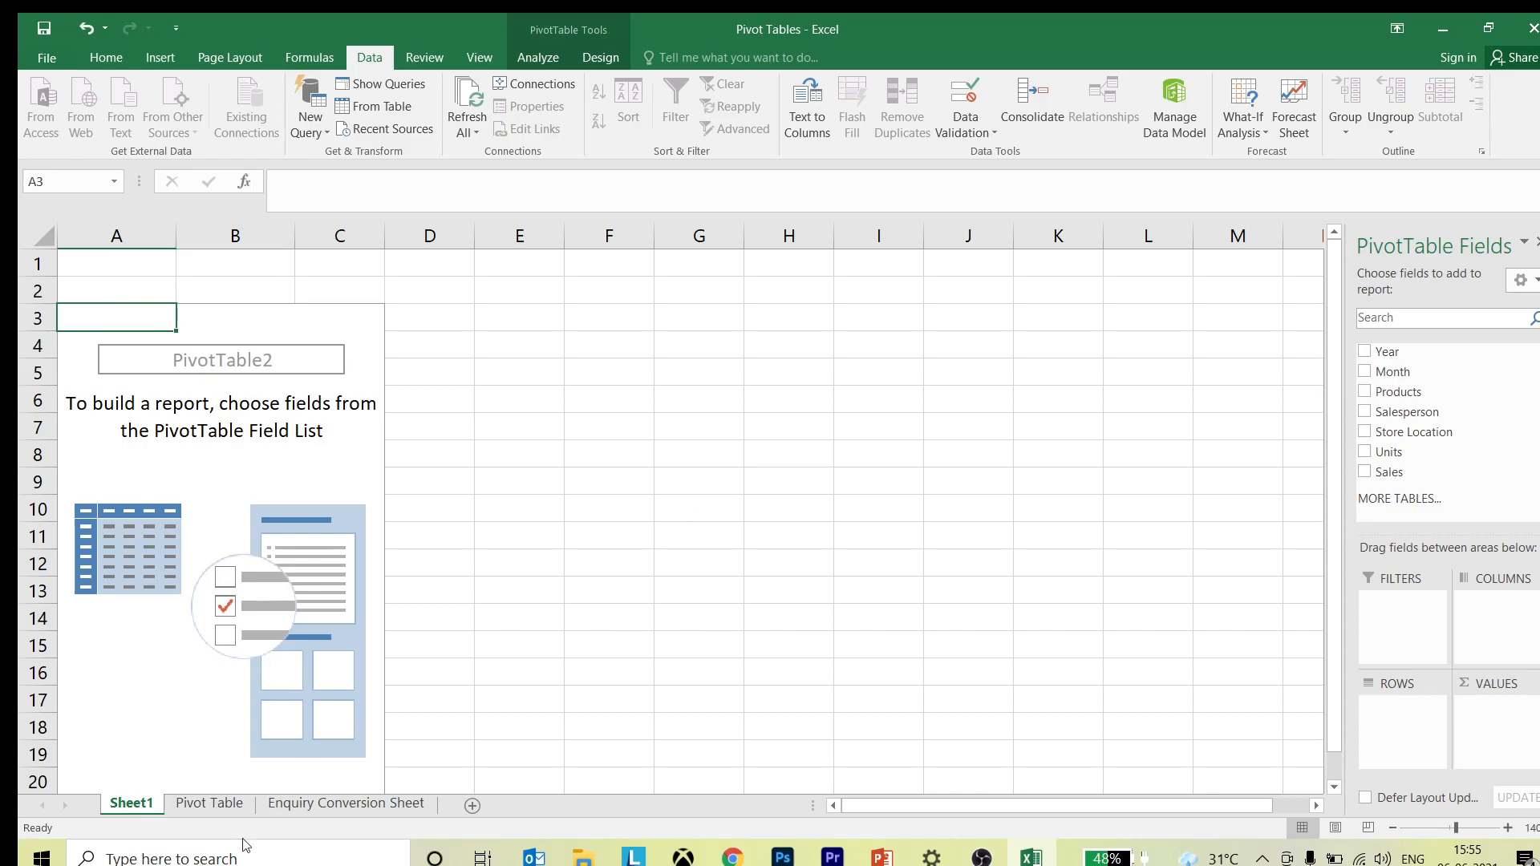
Step: Examine the Salesperson entries in the filtered data on the Pivot Table sheet
click(192, 805)
scroll(642, 562, up, 13)
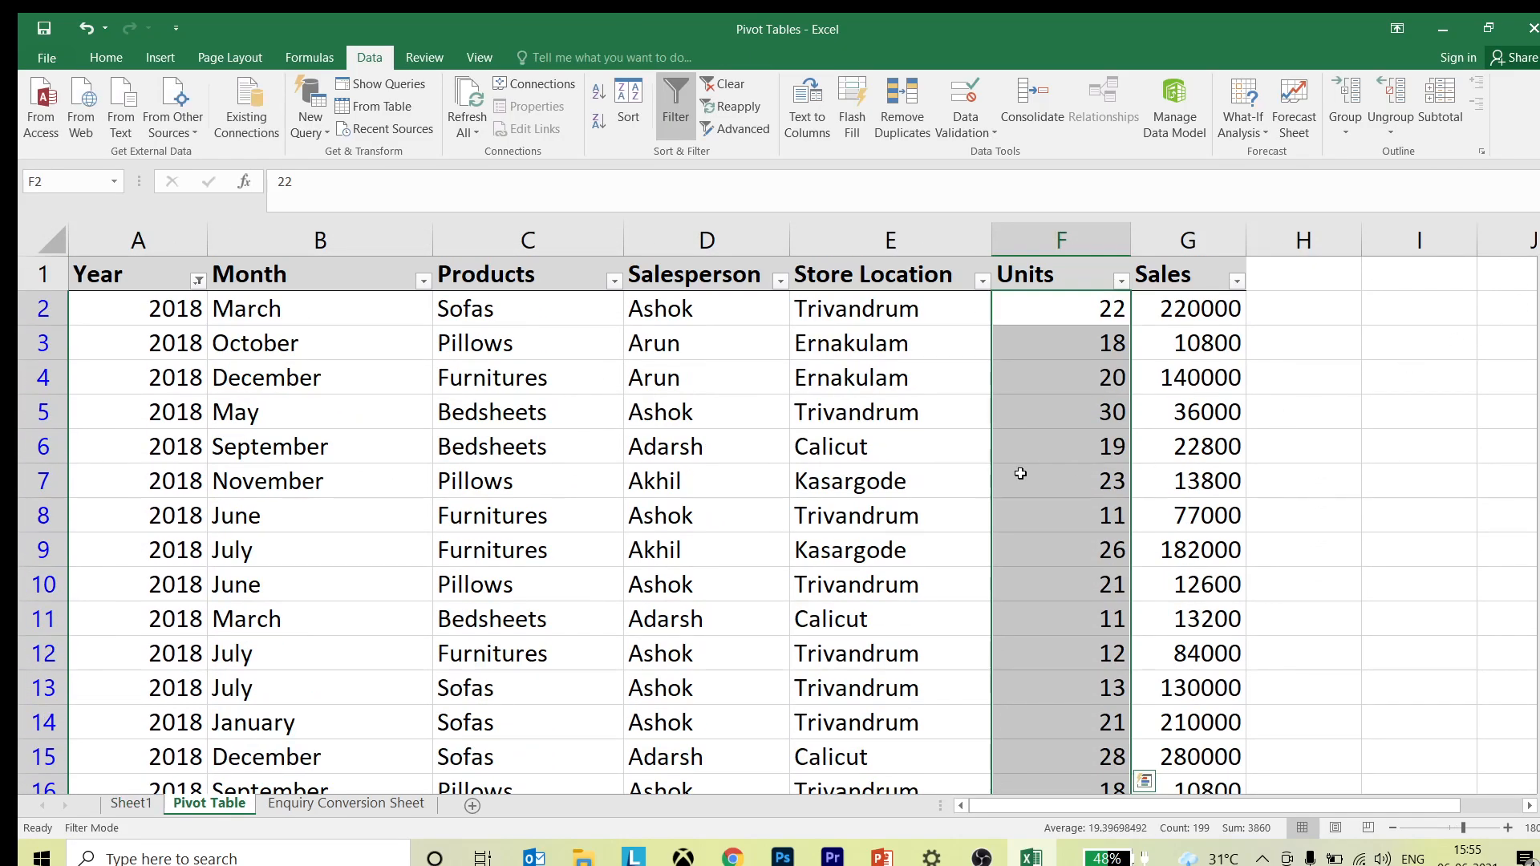
click(850, 481)
click(686, 312)
click(722, 338)
click(706, 314)
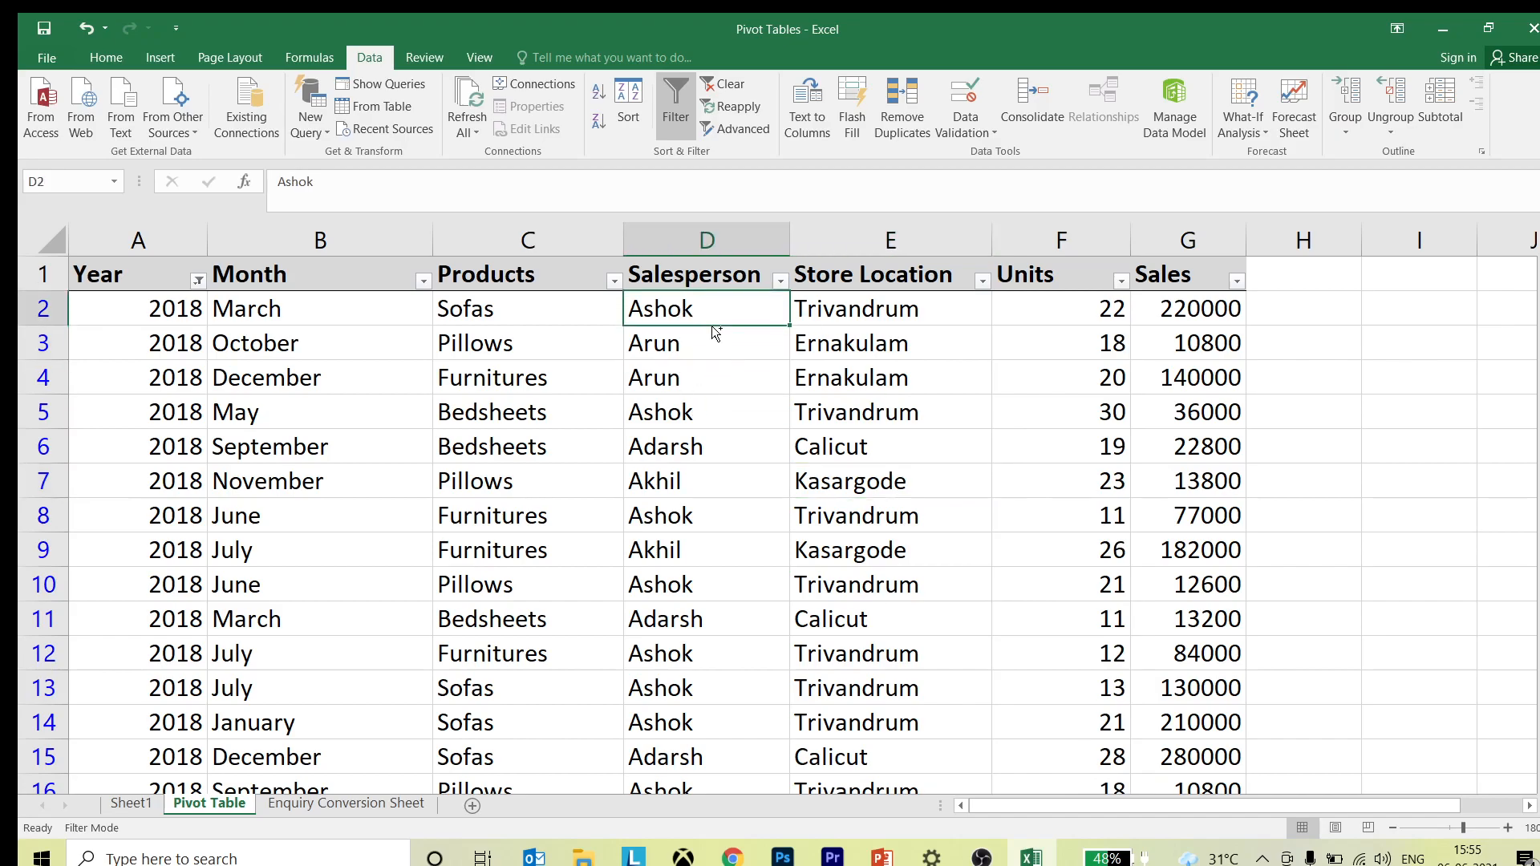
drag(717, 331, 774, 452)
Step: Write the four salespeople's names one below another as an on-screen annotation over Sheet1
click(132, 804)
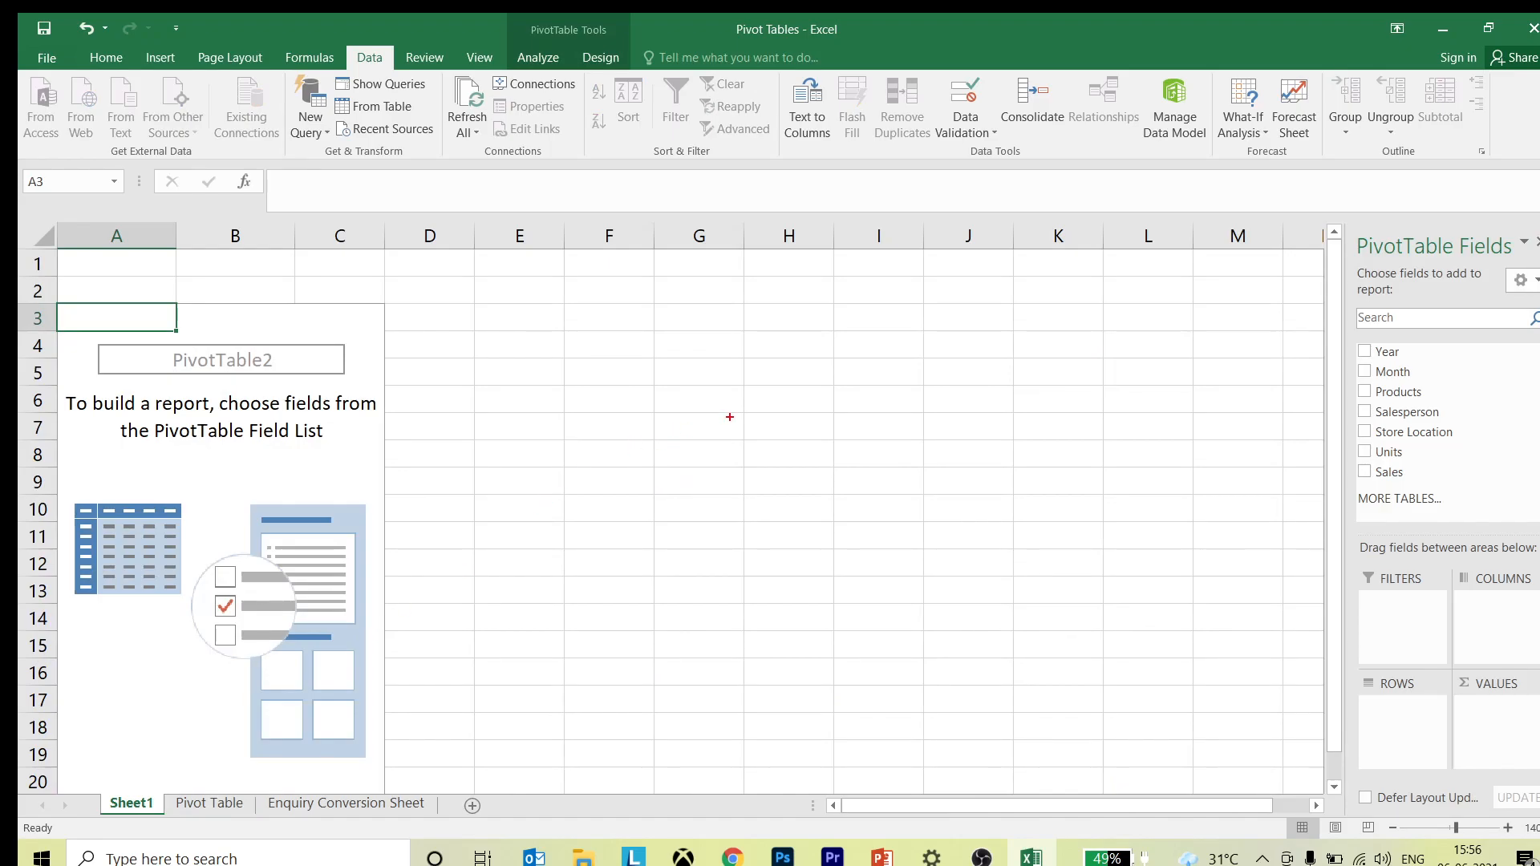
key(t)
text(A)
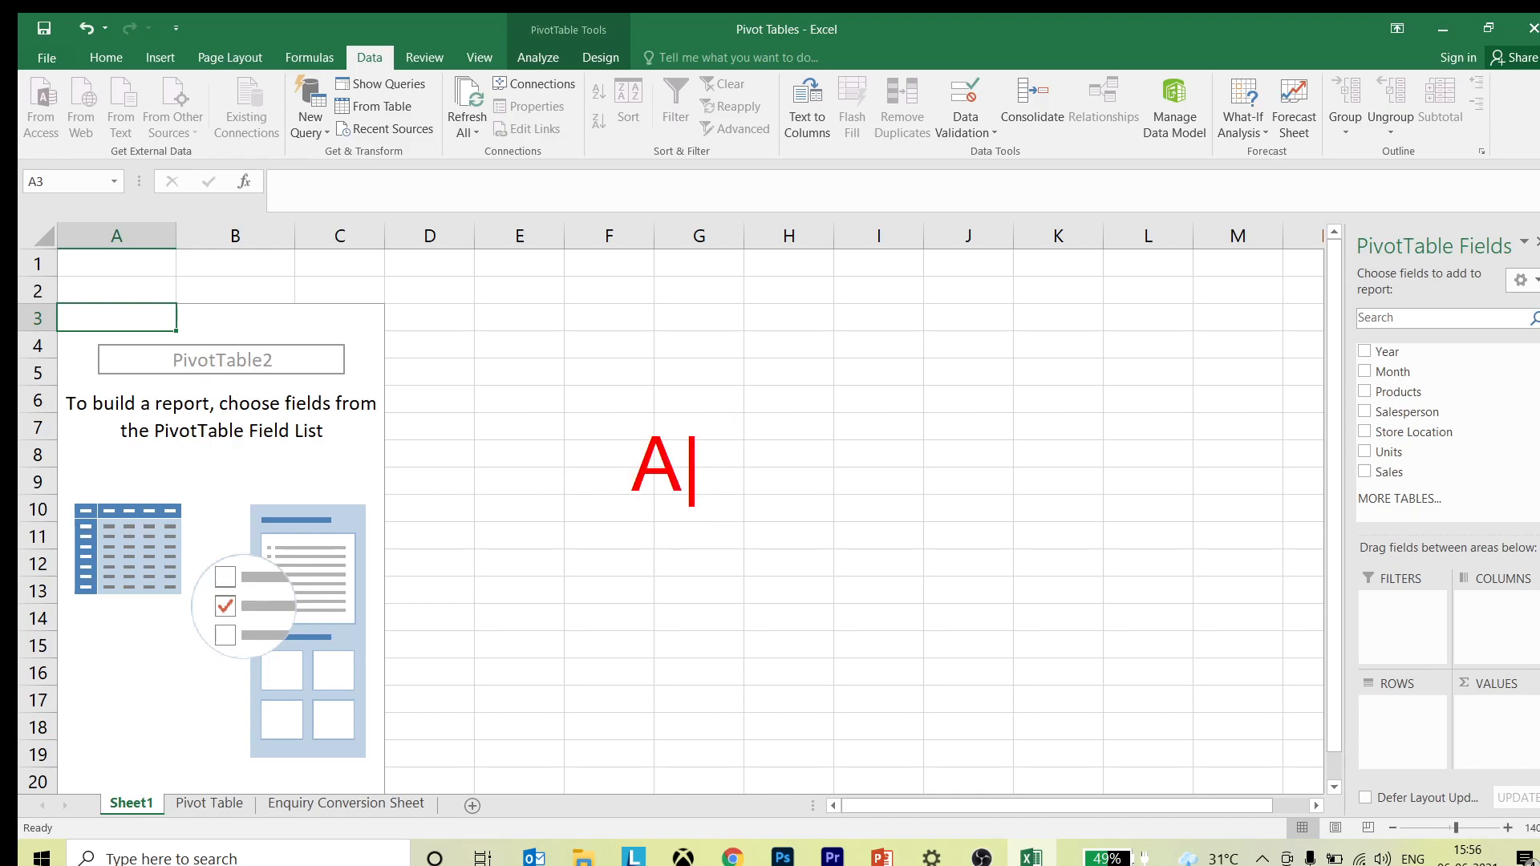
text(Sh)
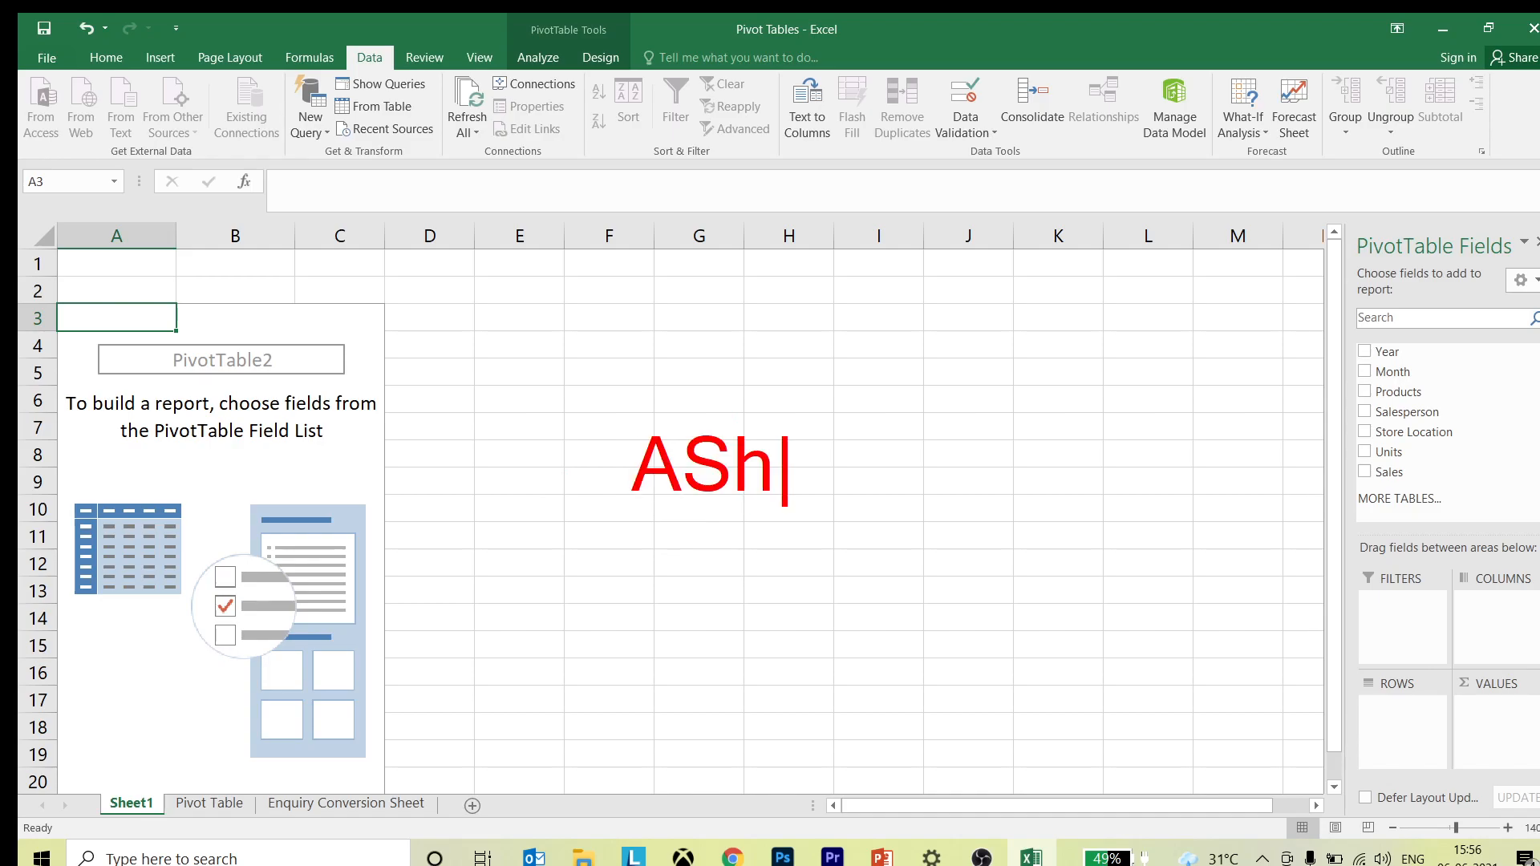
text(ok)
key(Return)
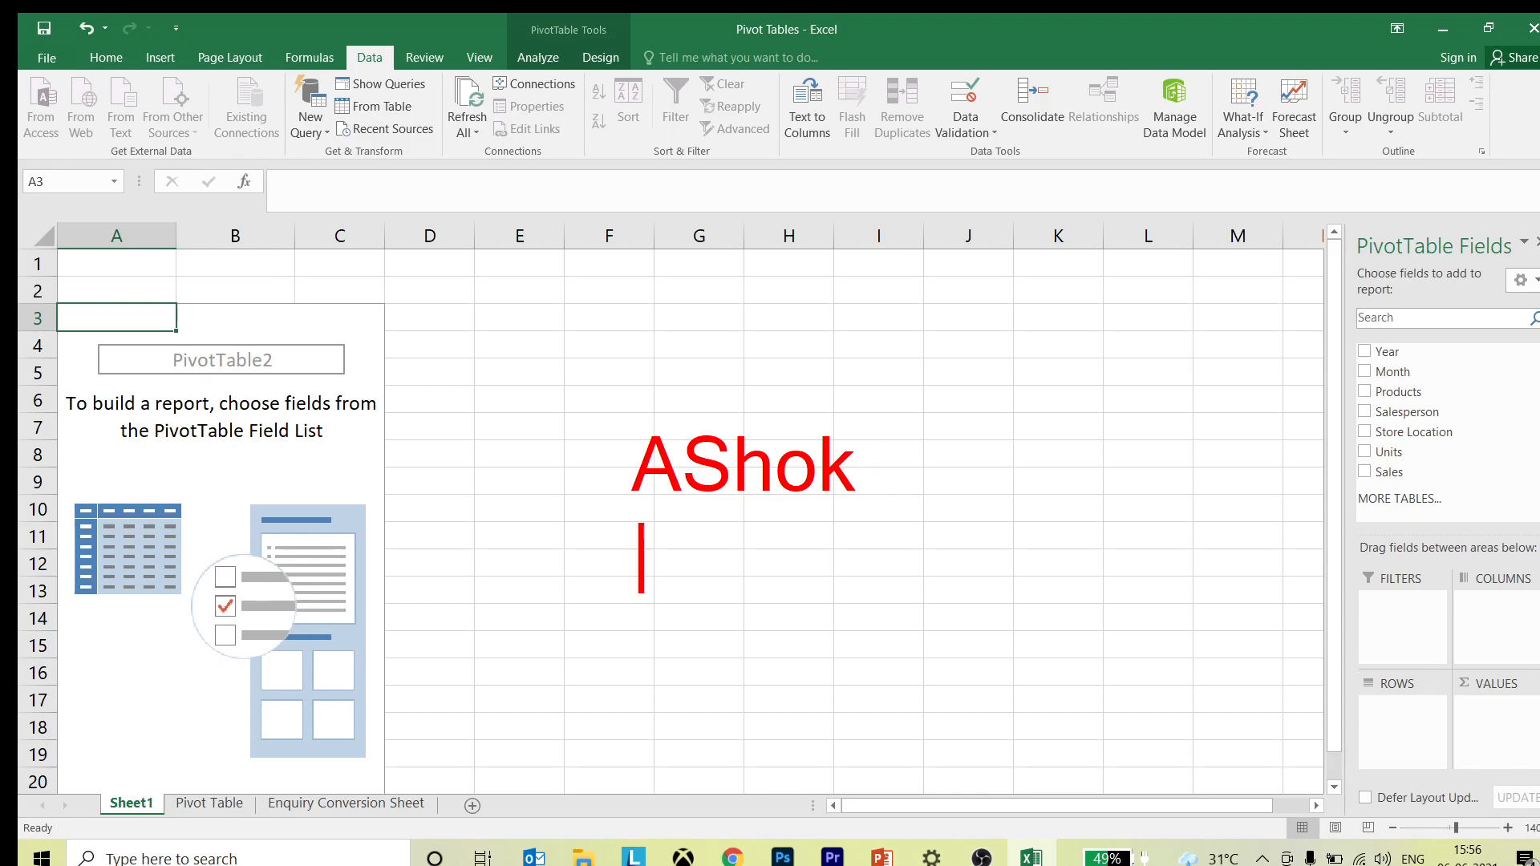
text(Arun)
key(Return)
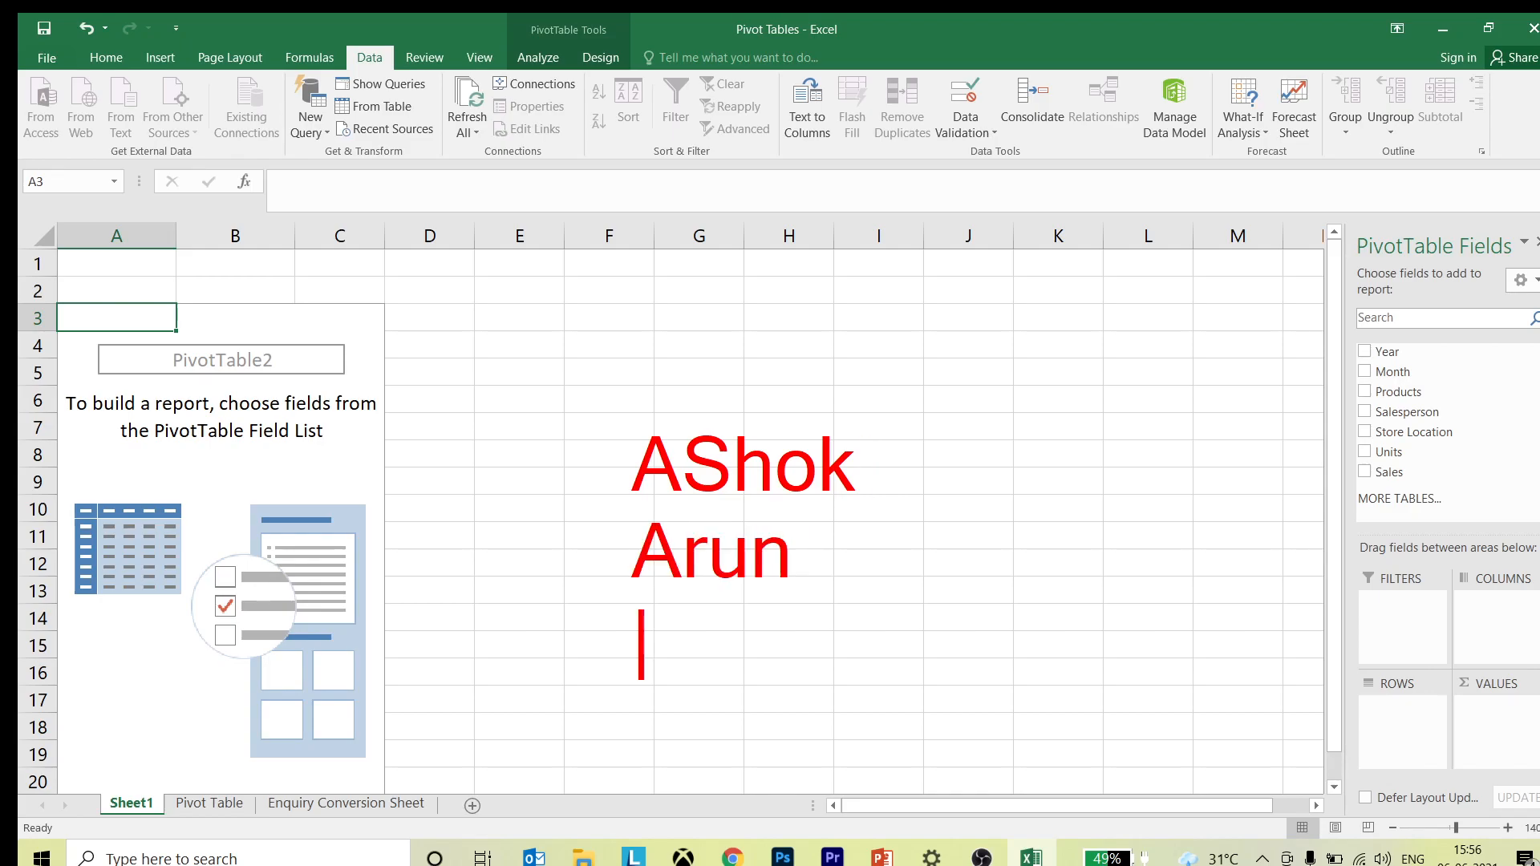
text(Akhil)
key(Return)
text(Adarsh)
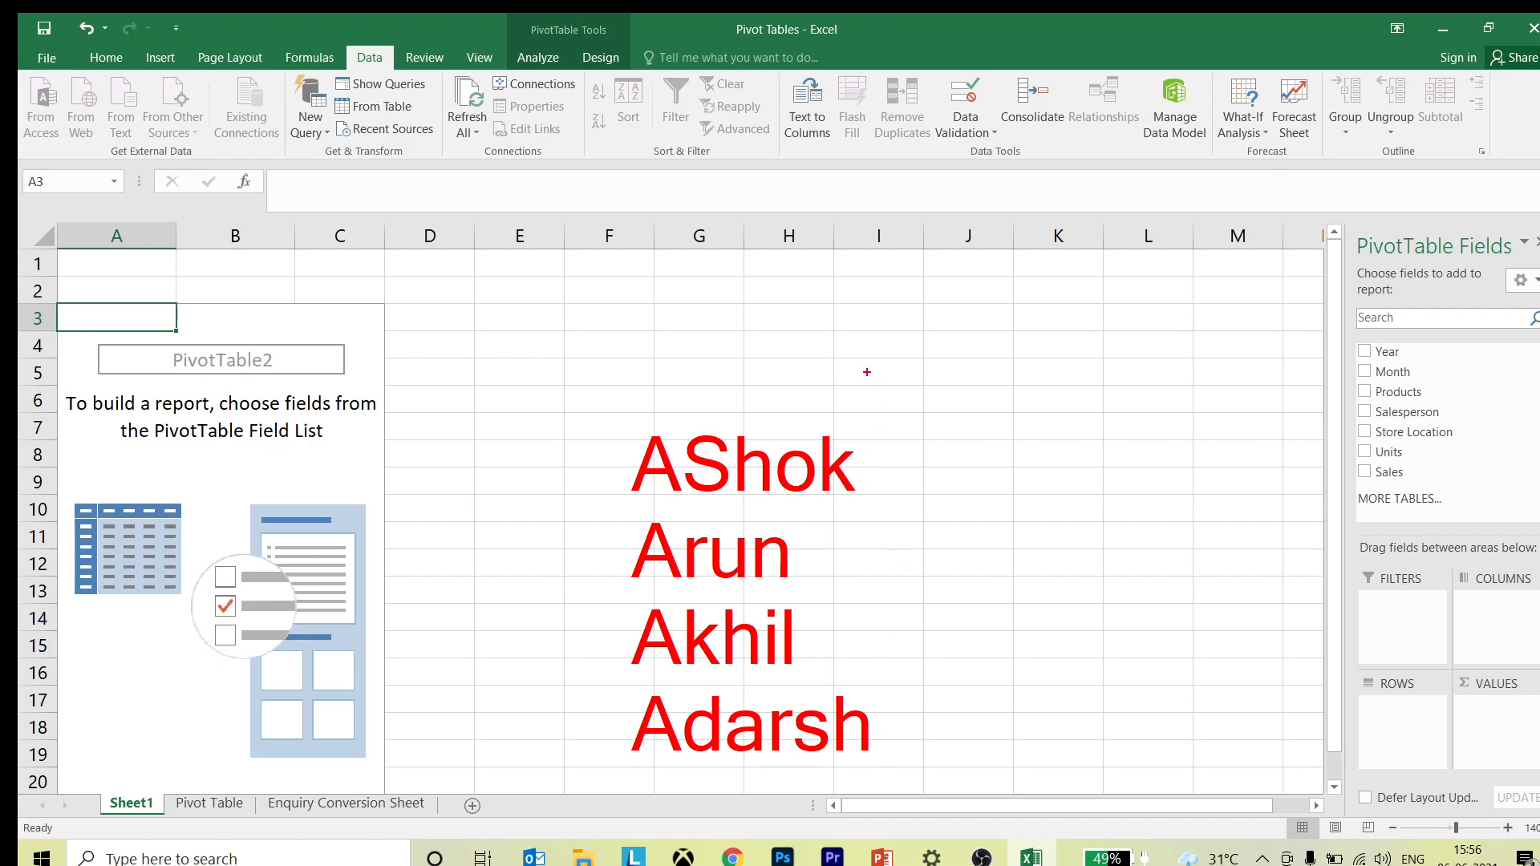
Step: Frame the name list and draw a divided header box above it with the years 2018, 2019 and 2020
mouse_move(867, 370)
mouse_down()
mouse_move(987, 418)
mouse_move(1220, 453)
mouse_move(1309, 457)
mouse_move(1342, 431)
mouse_up()
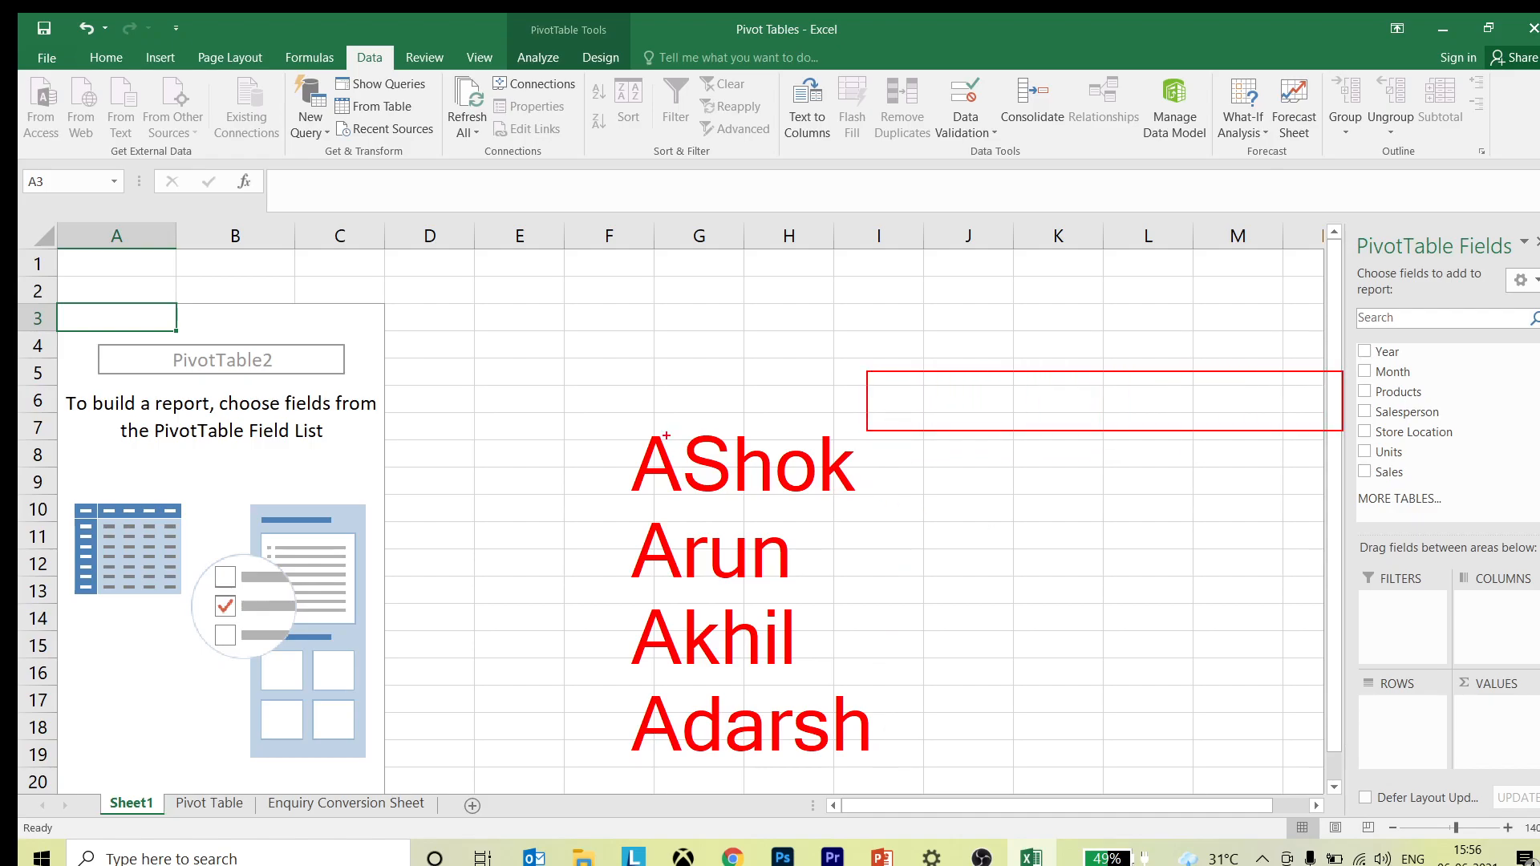
mouse_move(620, 425)
mouse_down()
mouse_move(857, 688)
mouse_move(885, 779)
mouse_up()
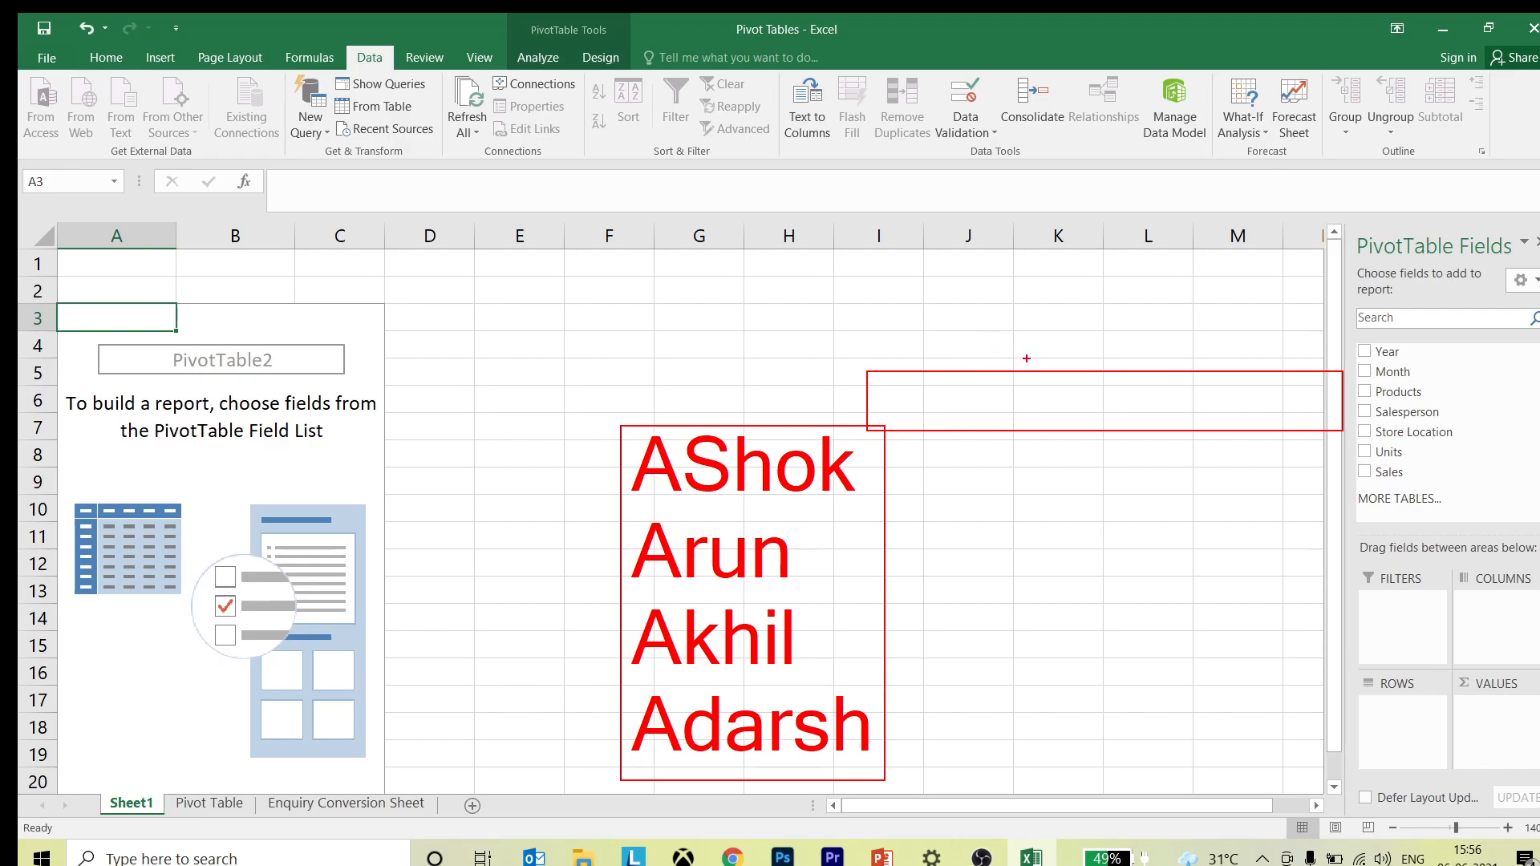
drag(1028, 364, 1033, 427)
drag(1216, 361, 1215, 426)
key(t)
click(879, 405)
text(2018 2019)
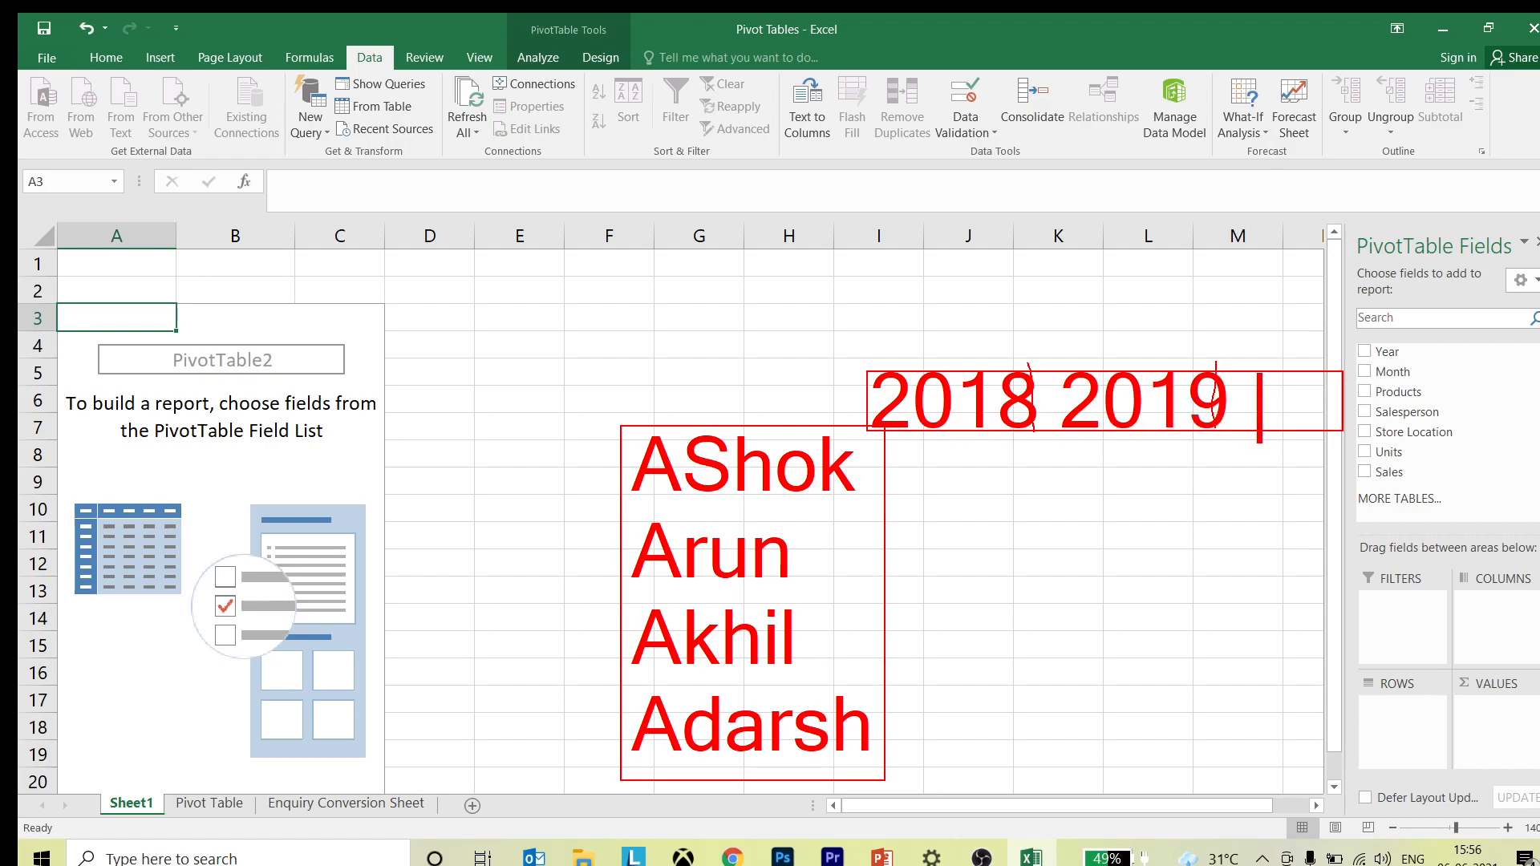
text( 2020)
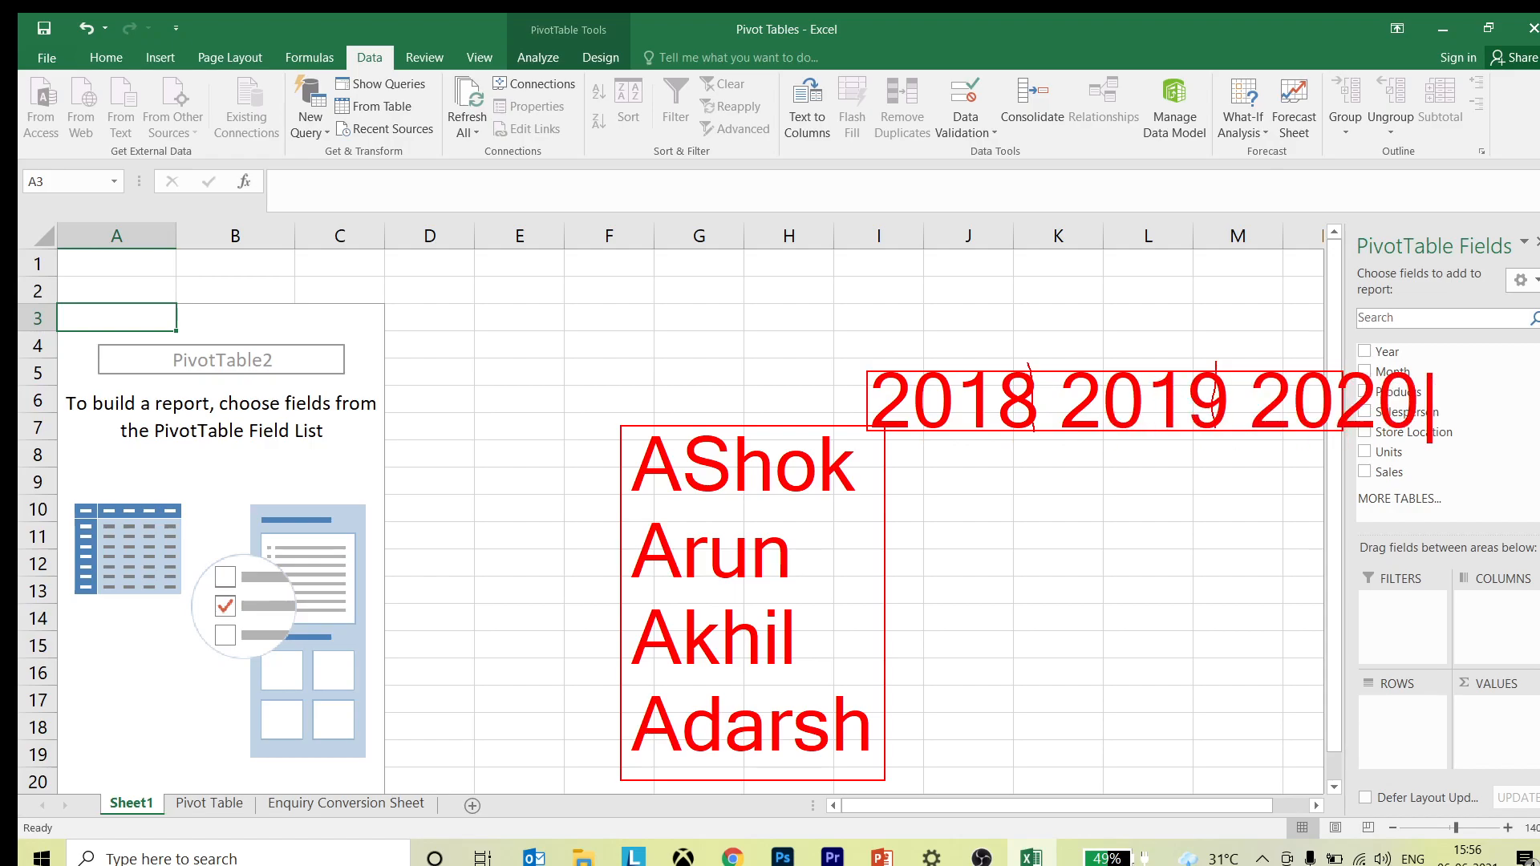
Step: Sketch the year column dividers, point out the Columns area, and frame the report body with the word Value
mouse_move(1053, 371)
mouse_down()
mouse_move(1051, 731)
mouse_move(1091, 745)
mouse_up()
mouse_move(1236, 373)
mouse_down()
mouse_move(1263, 773)
mouse_move(1248, 750)
mouse_up()
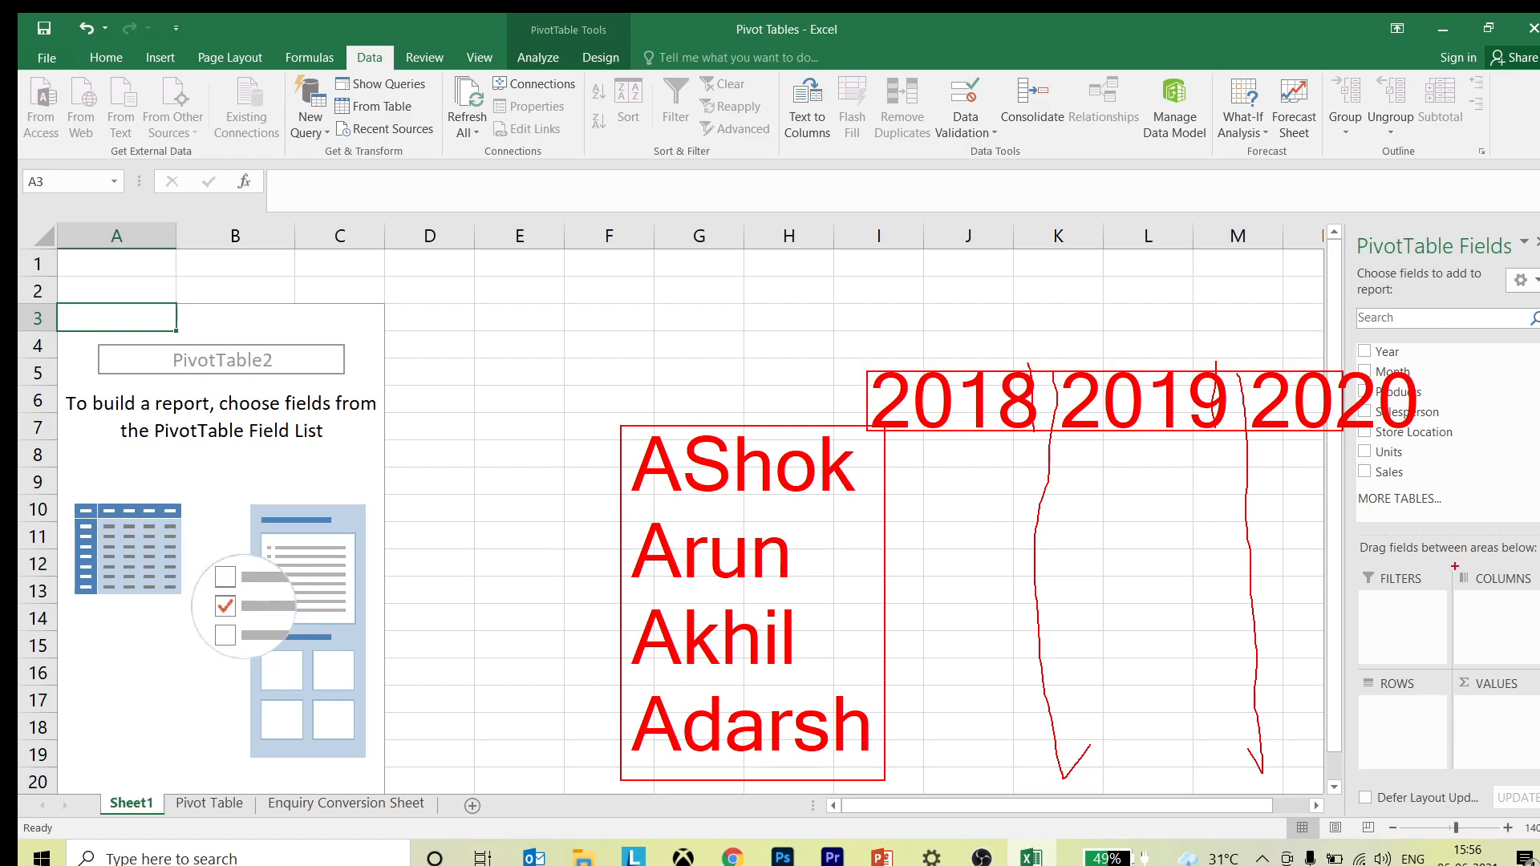
mouse_move(1451, 566)
mouse_down()
mouse_move(1537, 640)
mouse_move(1537, 667)
mouse_up()
drag(1420, 739, 1474, 654)
mouse_move(886, 436)
mouse_down()
mouse_move(1254, 744)
mouse_move(1412, 772)
mouse_up()
mouse_move(1078, 613)
mouse_down()
mouse_move(1153, 677)
mouse_move(1149, 597)
mouse_move(1178, 618)
mouse_move(1227, 580)
mouse_up()
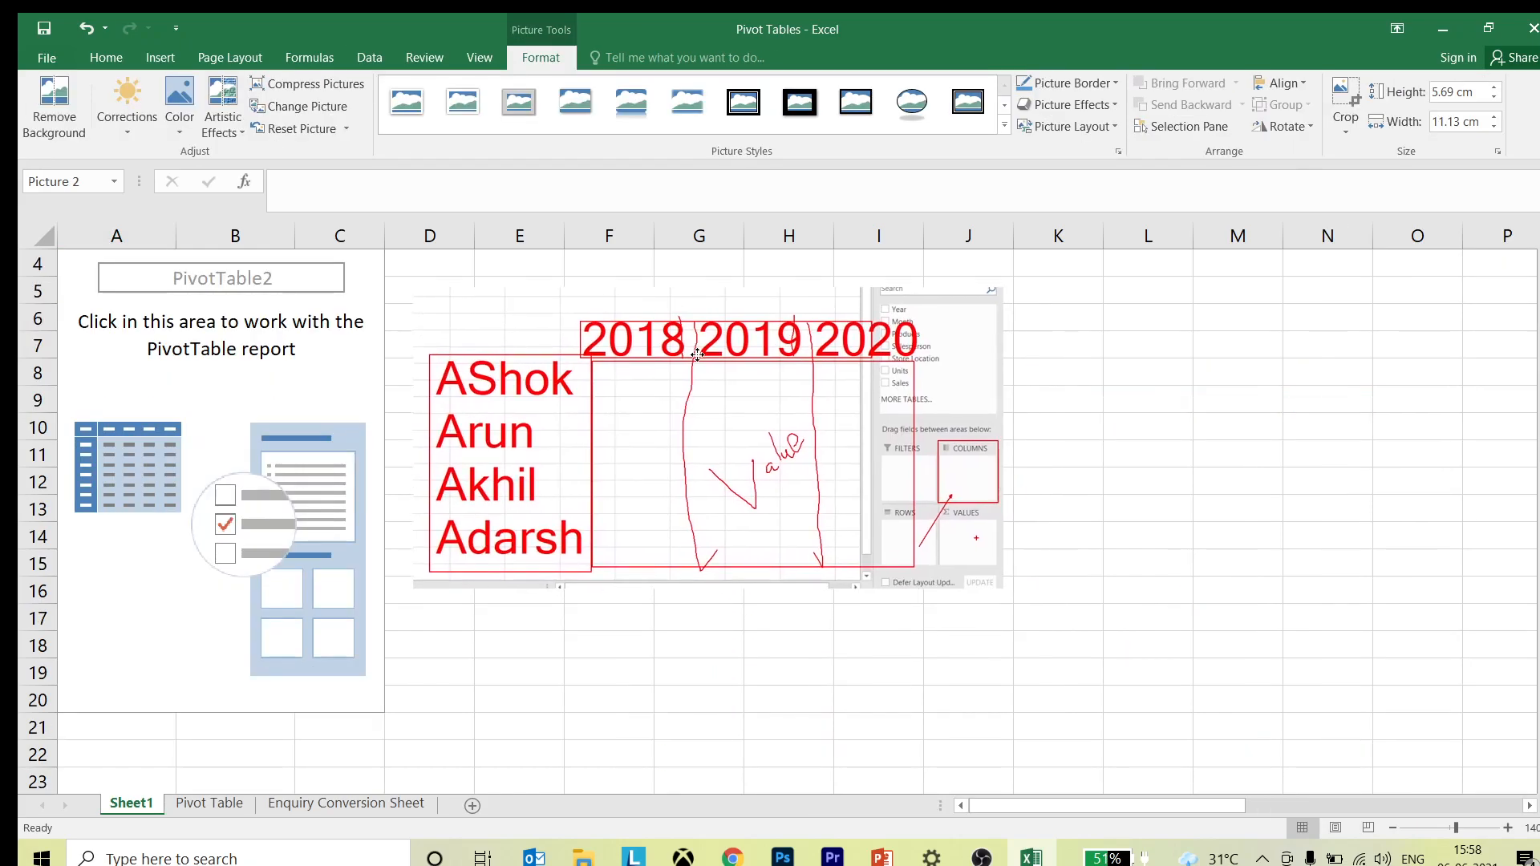
Step: Move the pasted report sketch farther from the PivotTable placeholder and mark the Salesperson field on screen
drag(729, 325, 777, 328)
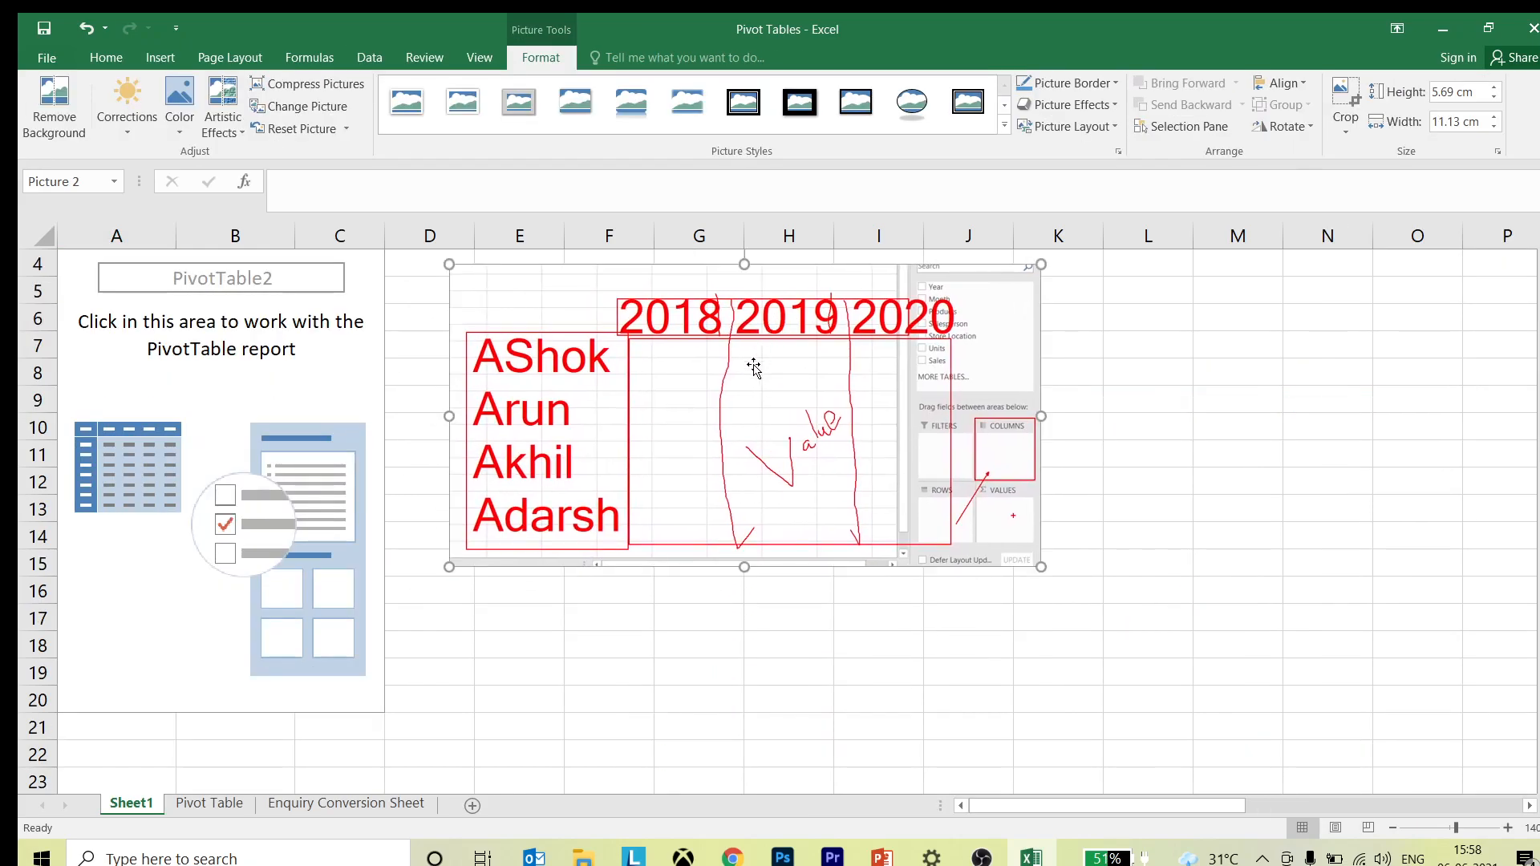
click(321, 399)
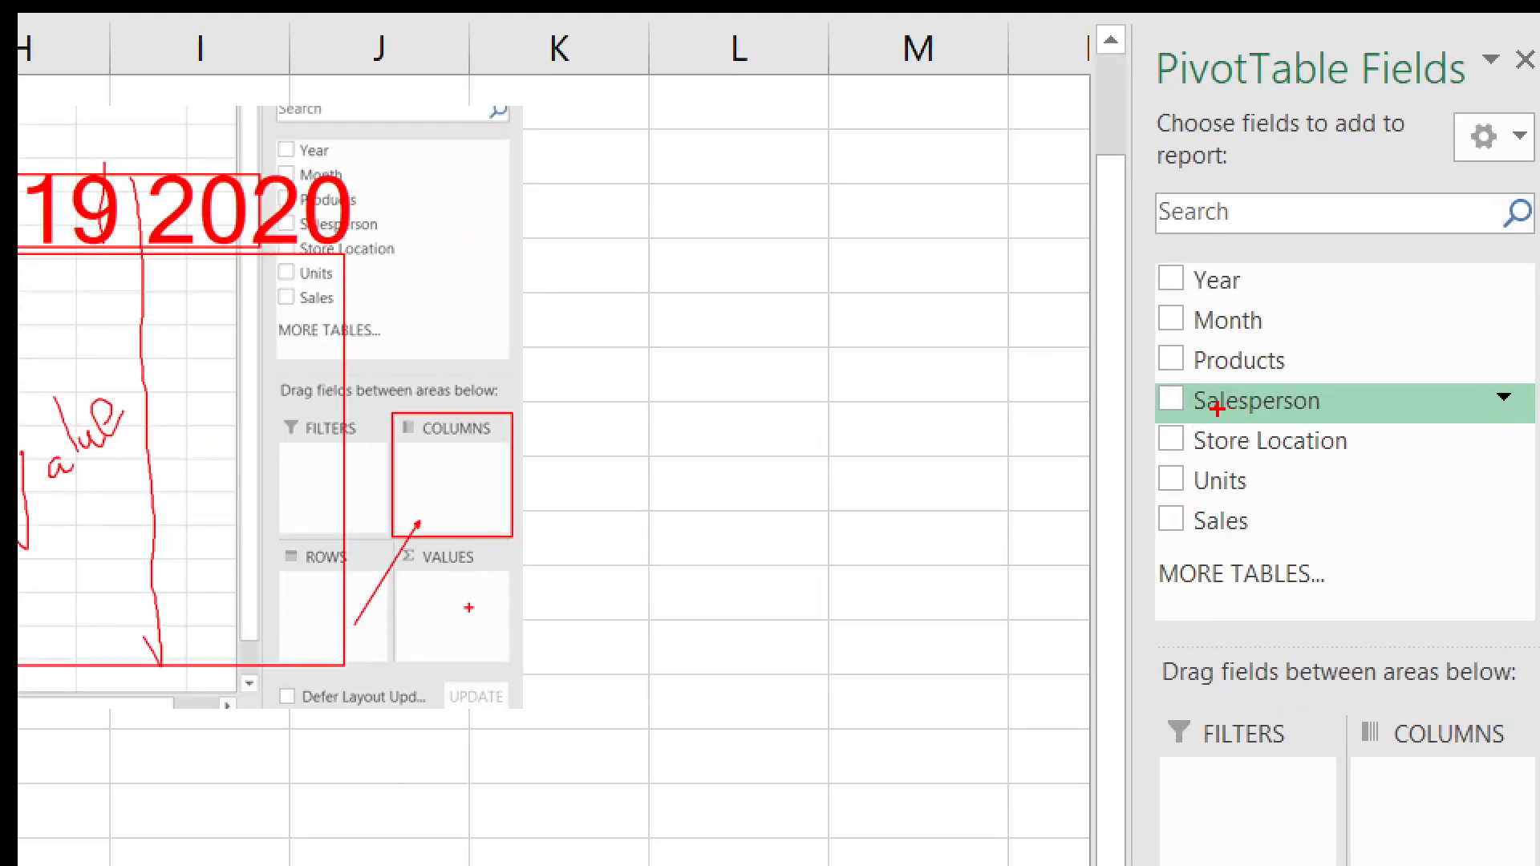
drag(1343, 399, 1477, 430)
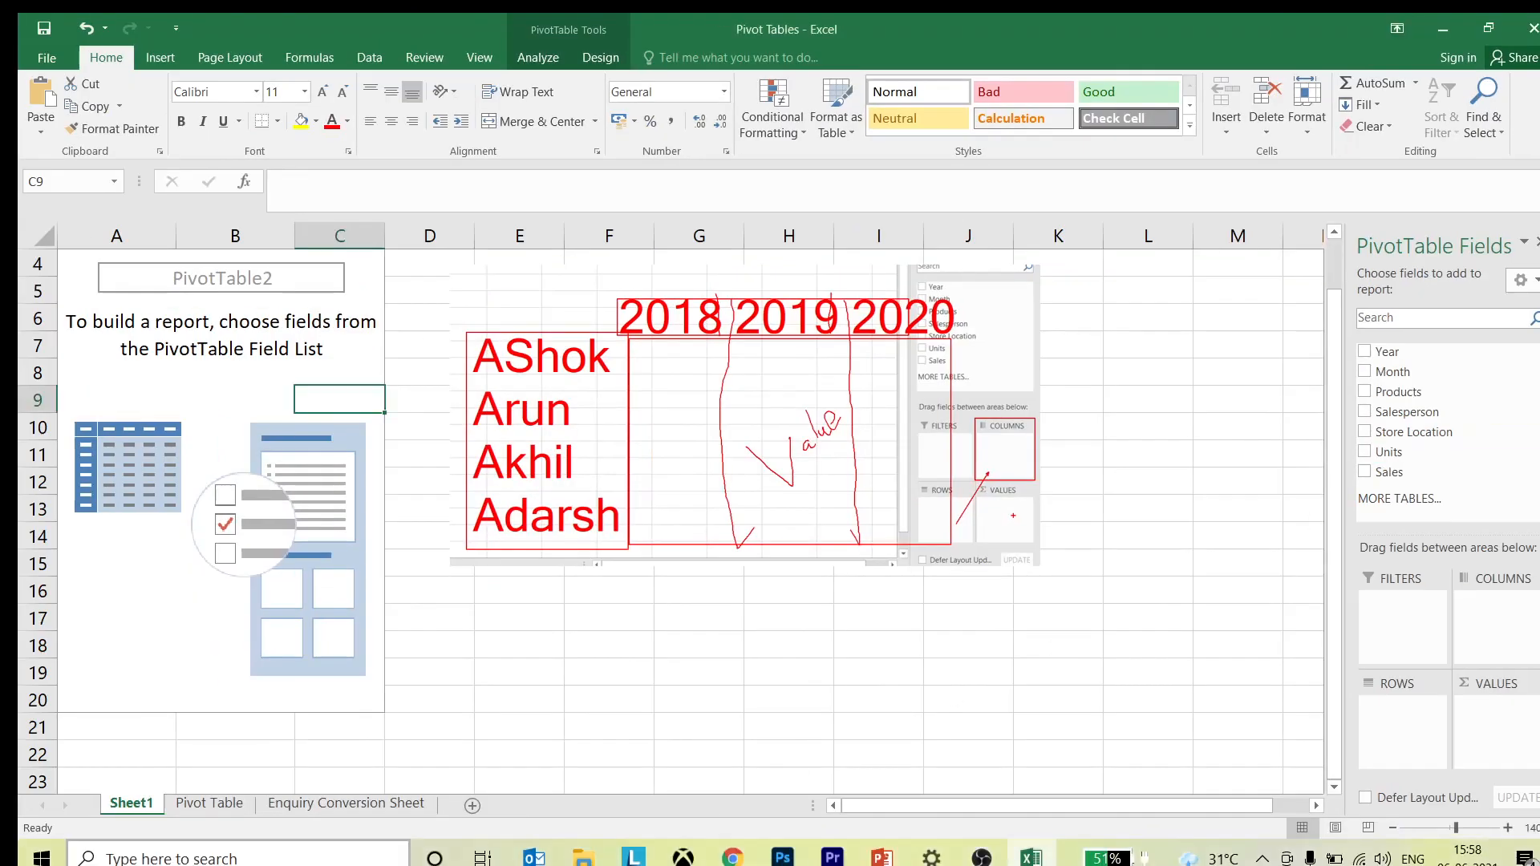
Step: Check the Salesperson column in the source sheet and add the Salesperson field to the PivotTable's Rows on Sheet1
click(210, 803)
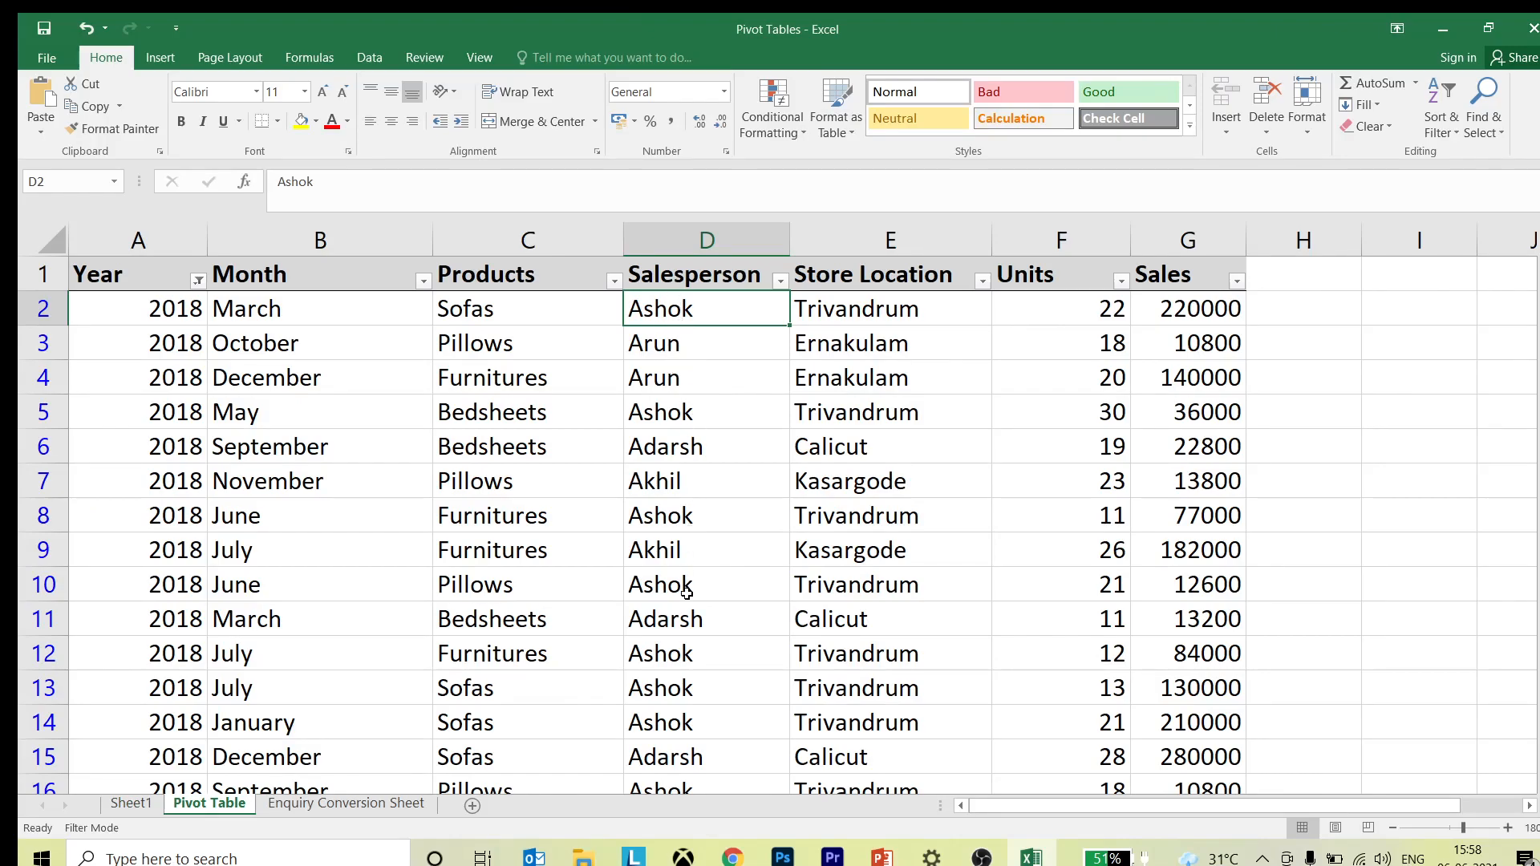
click(131, 804)
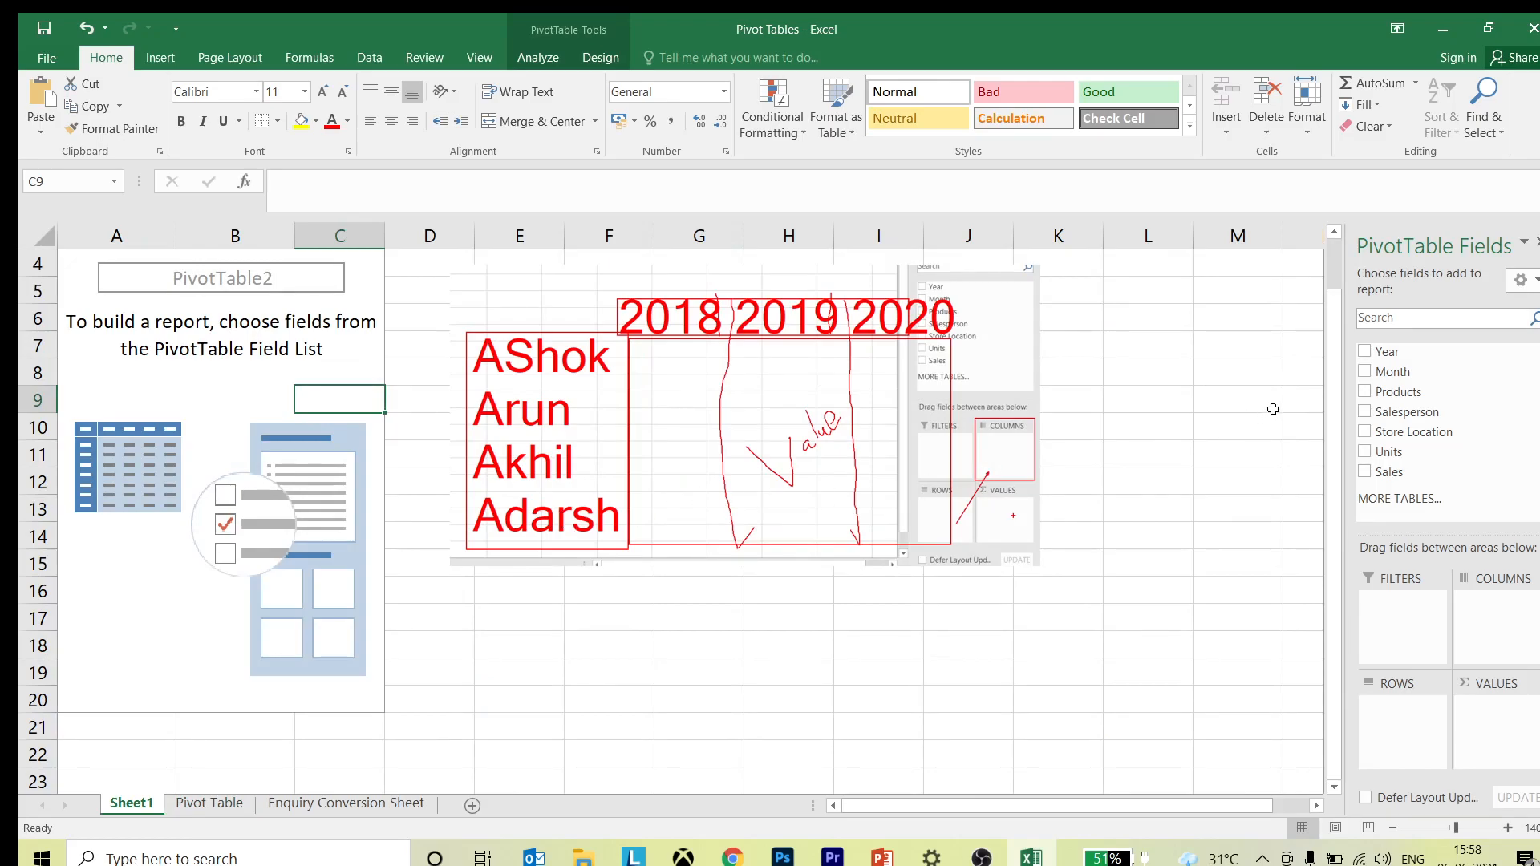
drag(1397, 412, 1403, 729)
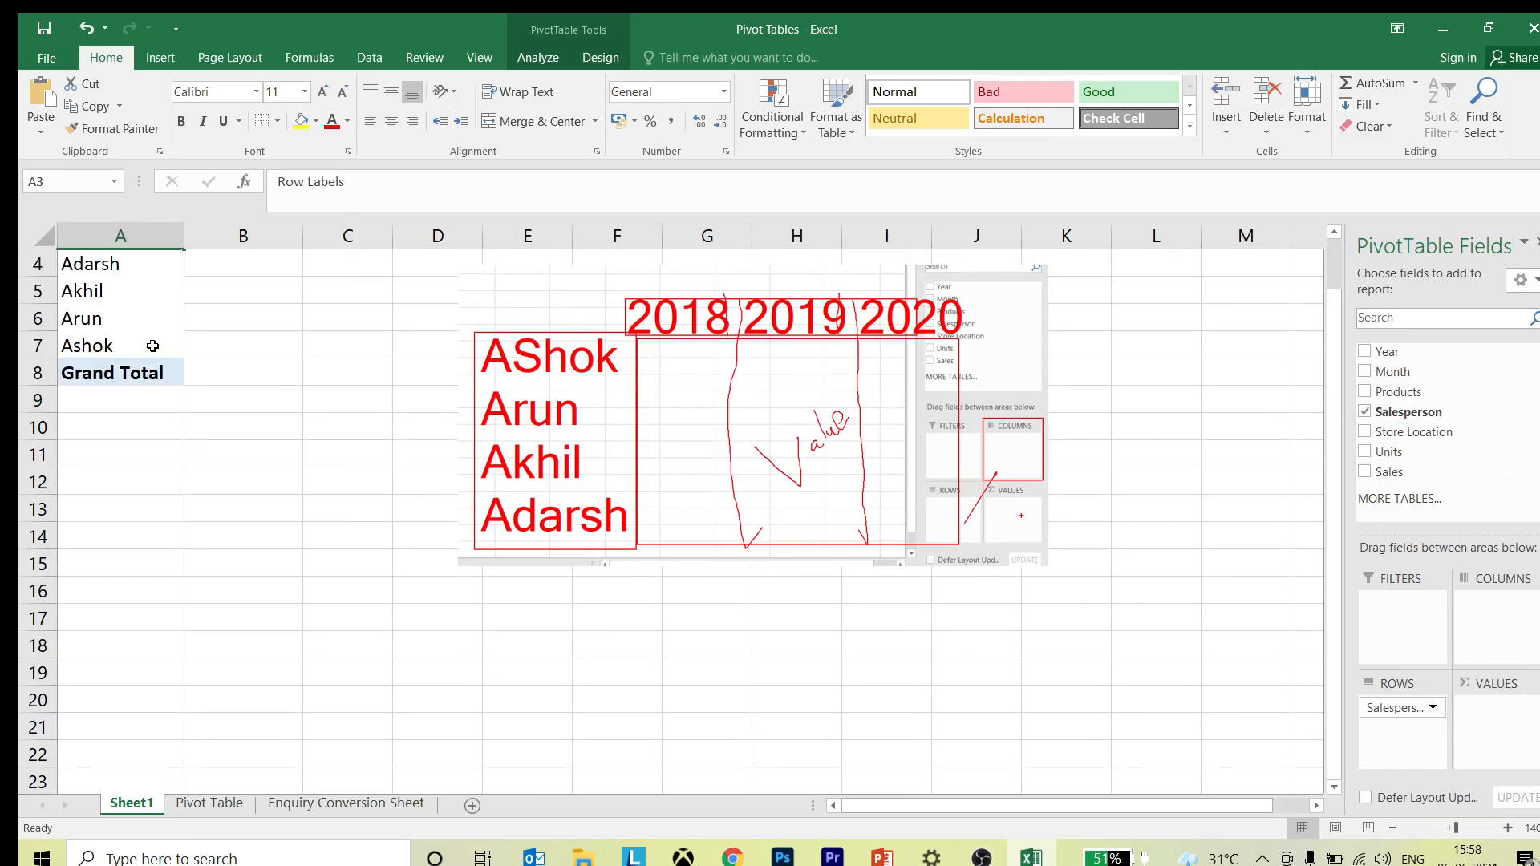
scroll(152, 344, up, 1)
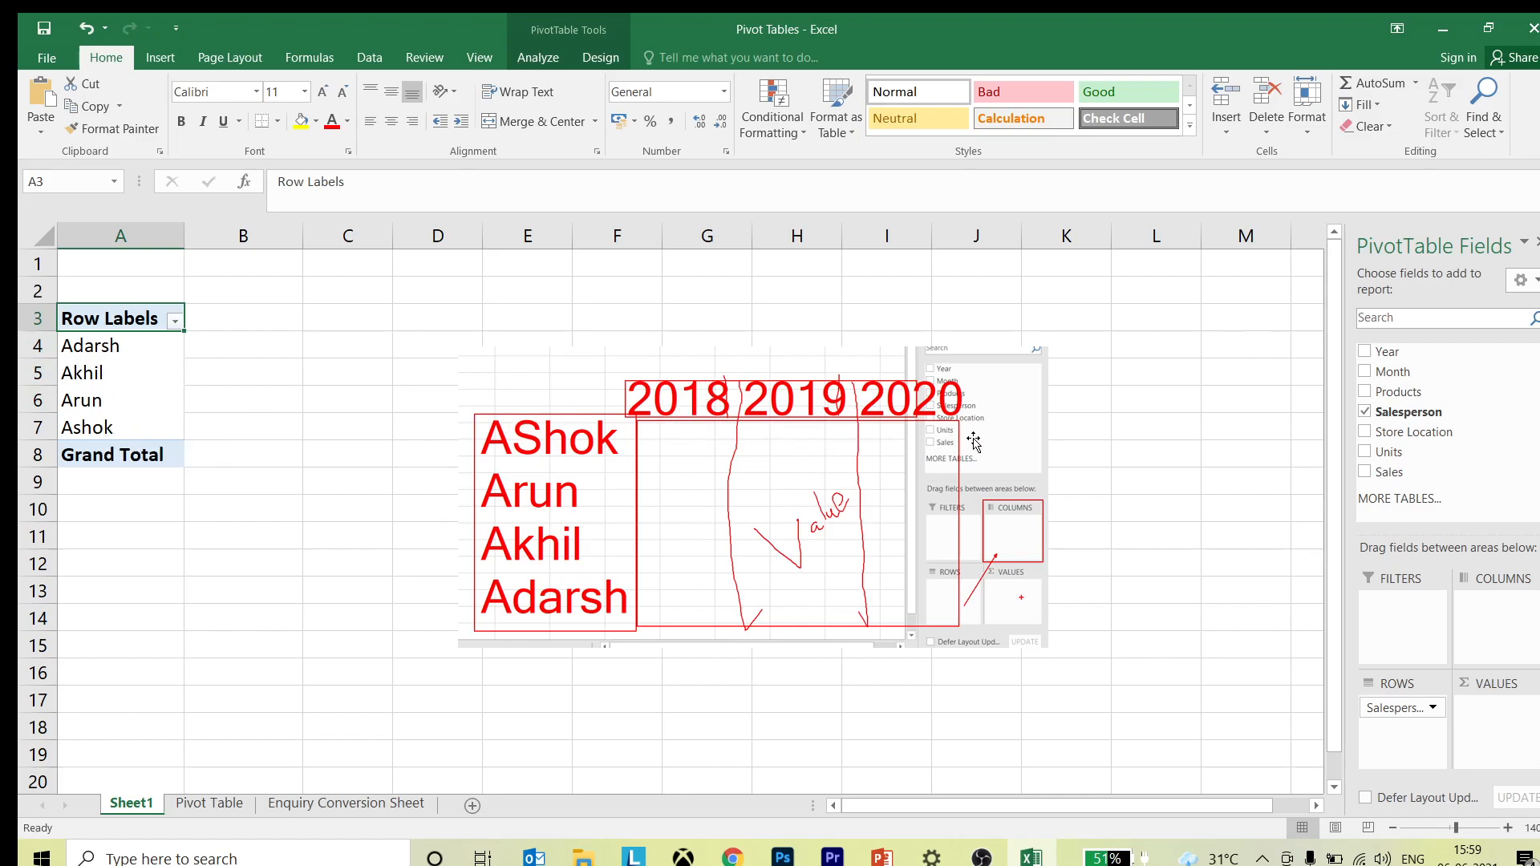
Step: Add the Year field to the Columns area and move the sketch picture clear of the PivotTable
drag(1378, 355, 1488, 594)
click(536, 381)
drag(537, 381, 696, 326)
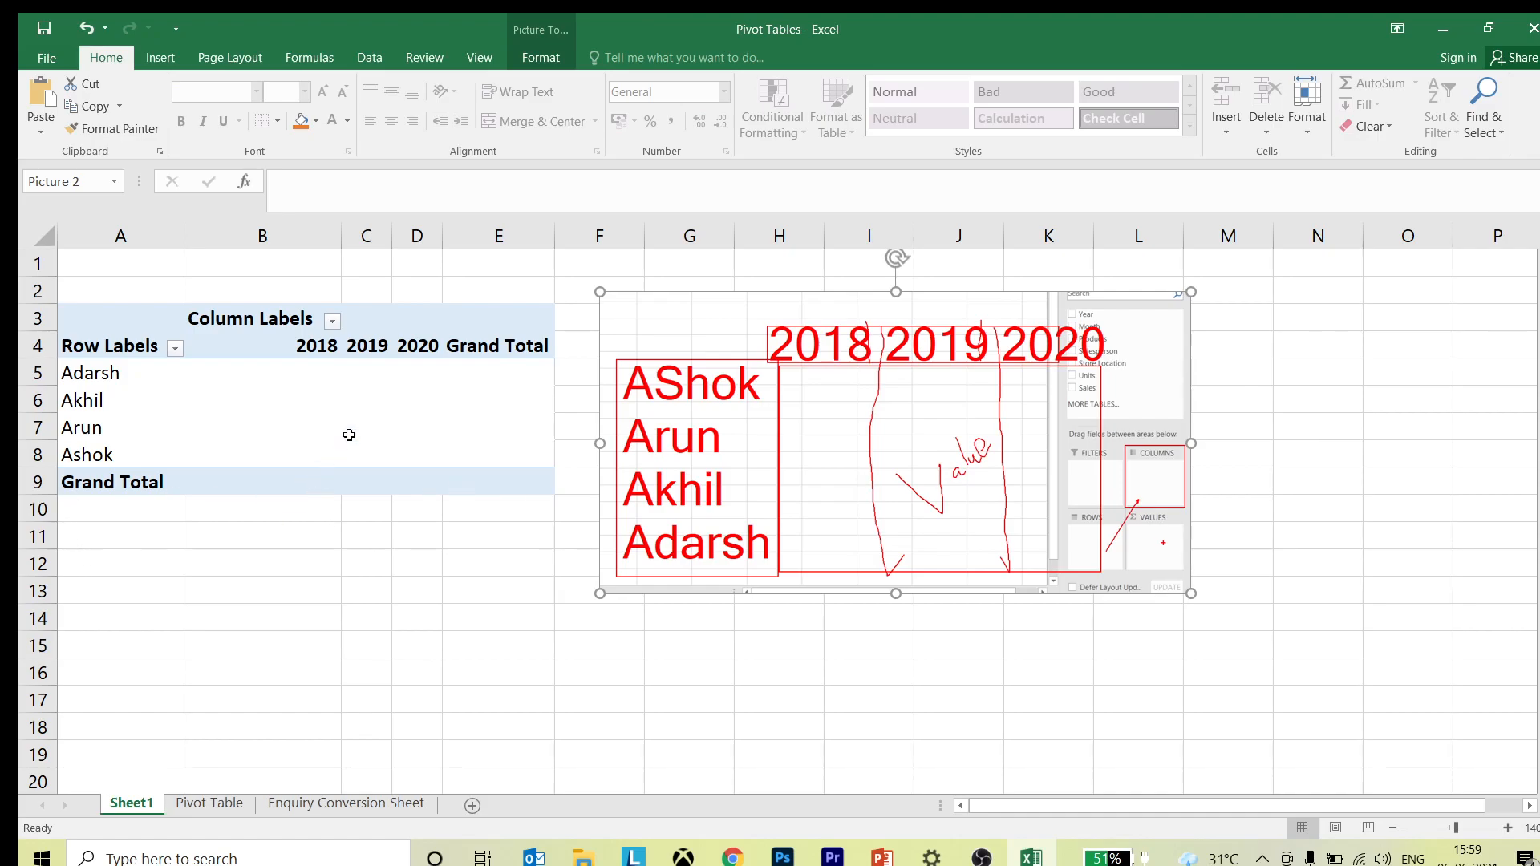
Step: Add the Units field to the Values area of the salesperson-by-year PivotTable
click(362, 413)
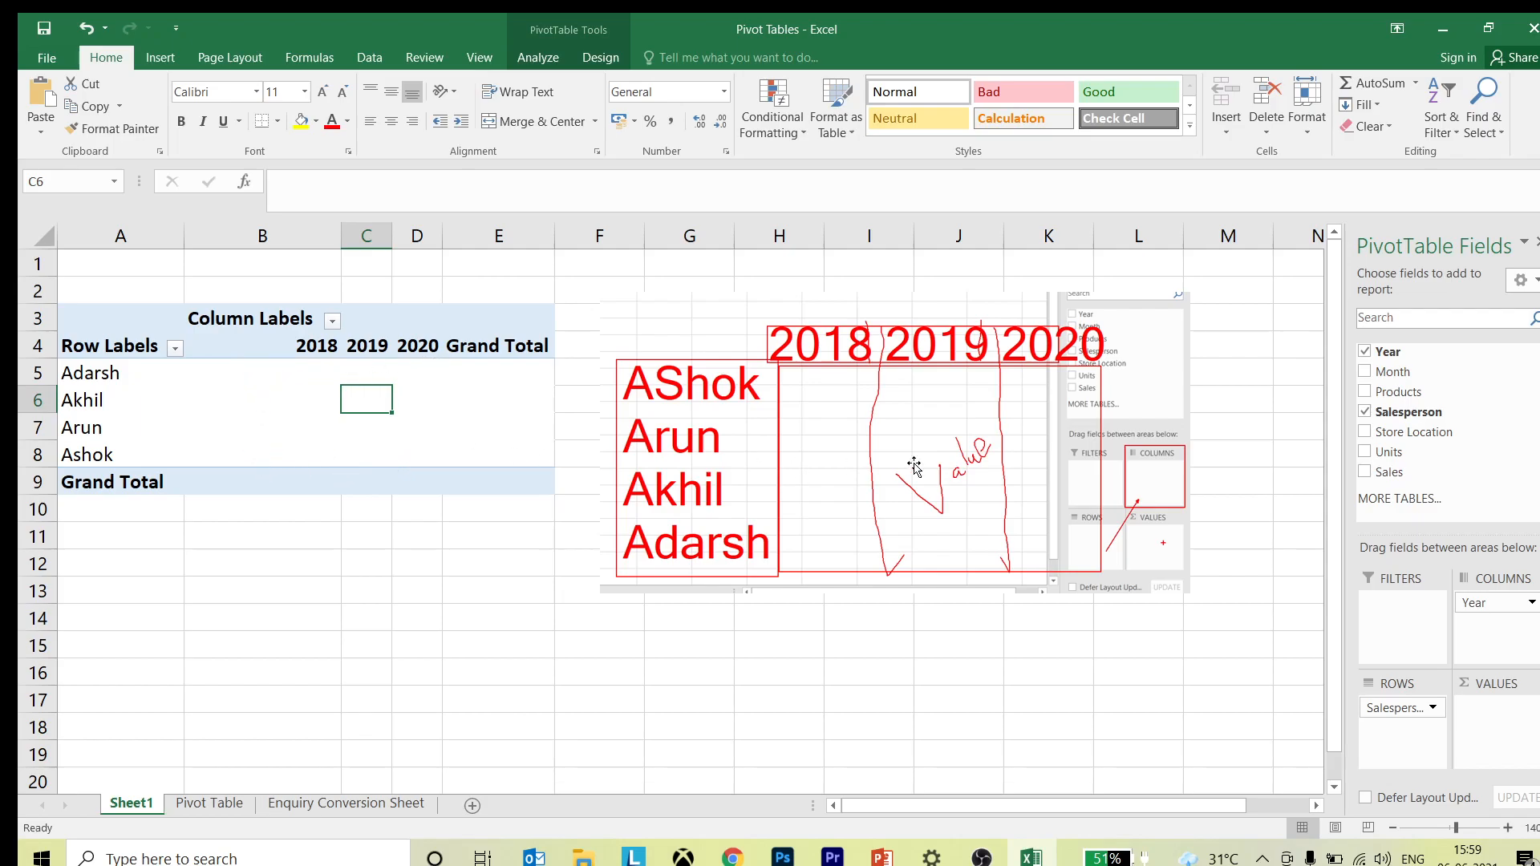
drag(1385, 453, 1497, 723)
click(350, 535)
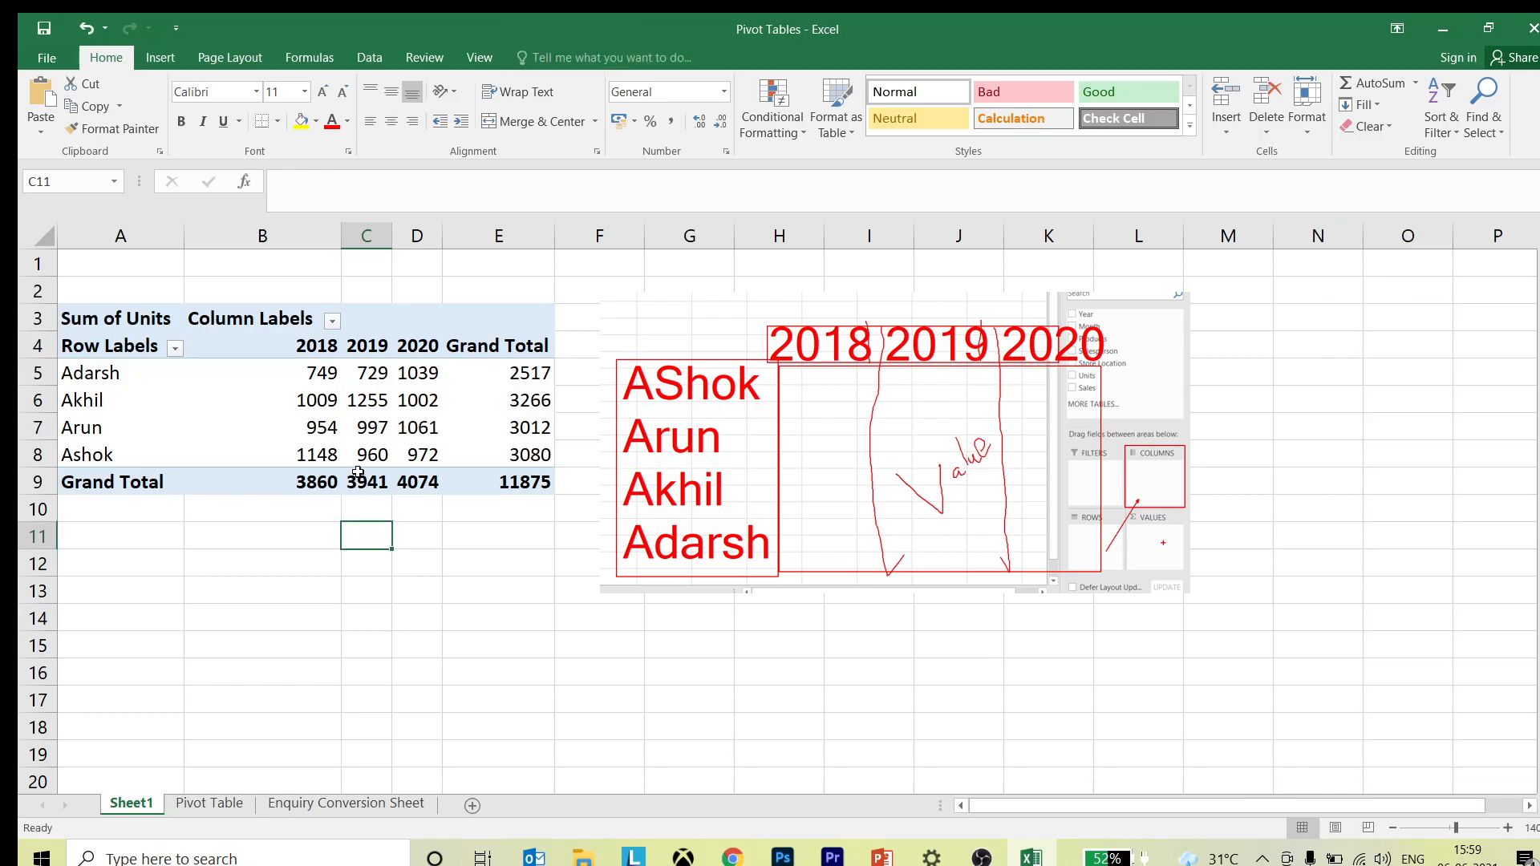
Step: Enlarge Sheet1 to 200% and examine the units per salesperson and year along with the grand totals
mouse_move(357, 469)
click(1510, 828)
click(1510, 828)
click(1510, 828)
click(1510, 828)
click(1510, 828)
click(1510, 828)
scroll(527, 534, up, 1)
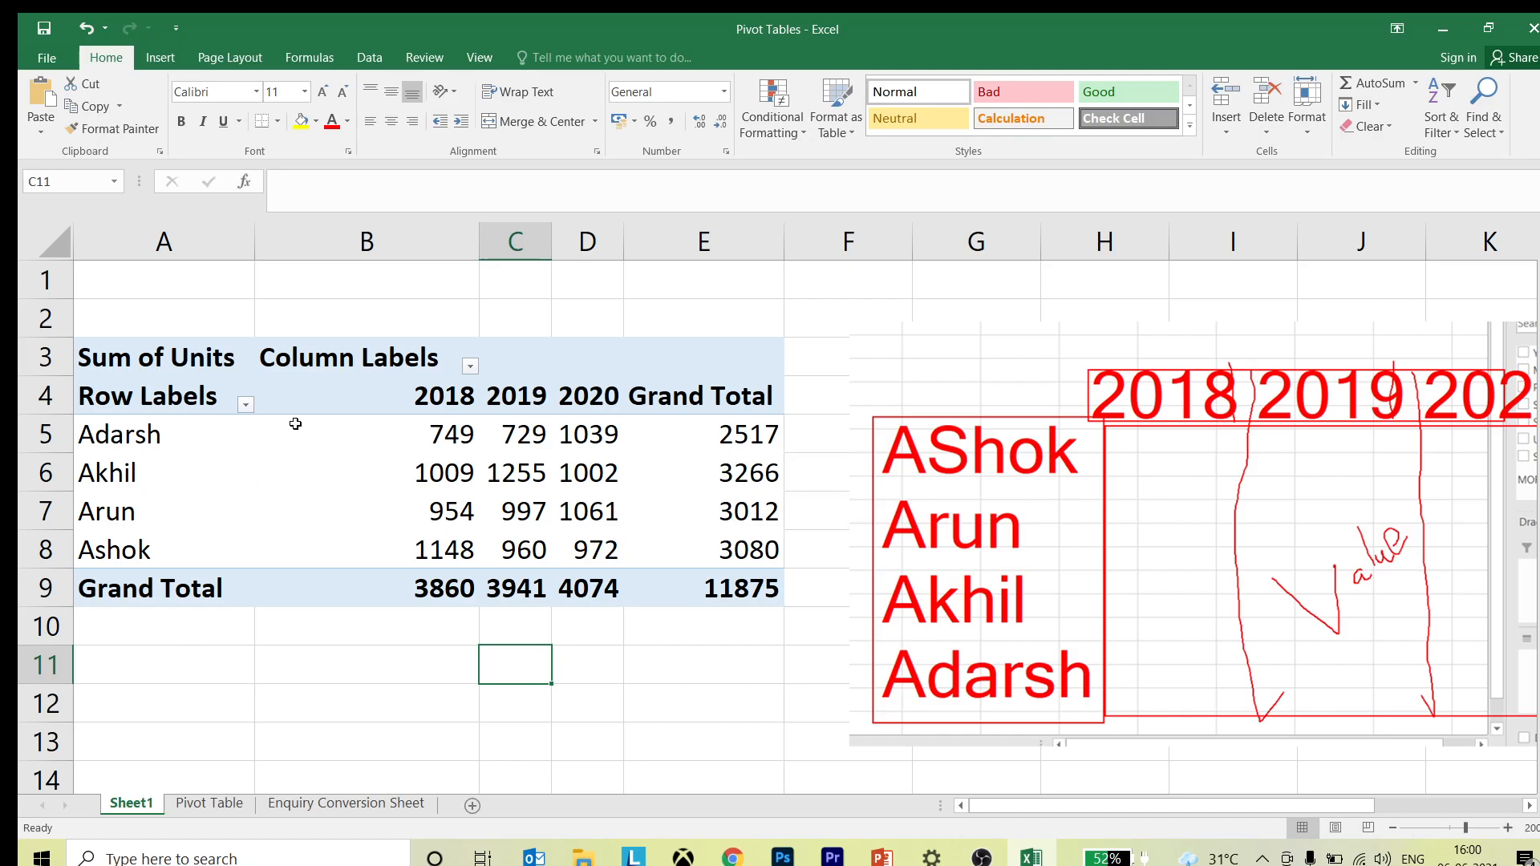
mouse_move(494, 485)
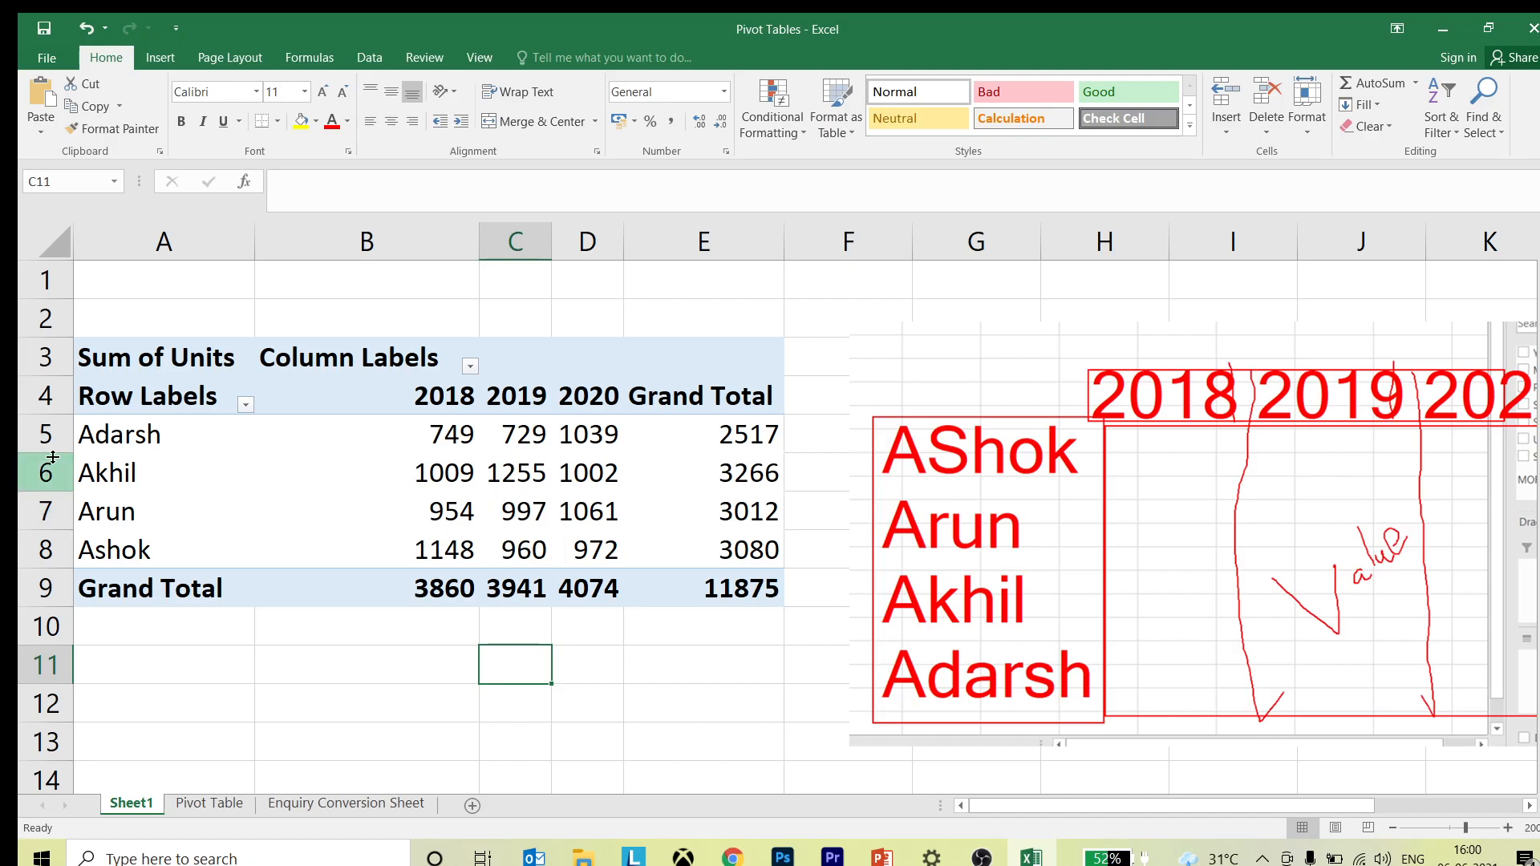
mouse_move(675, 498)
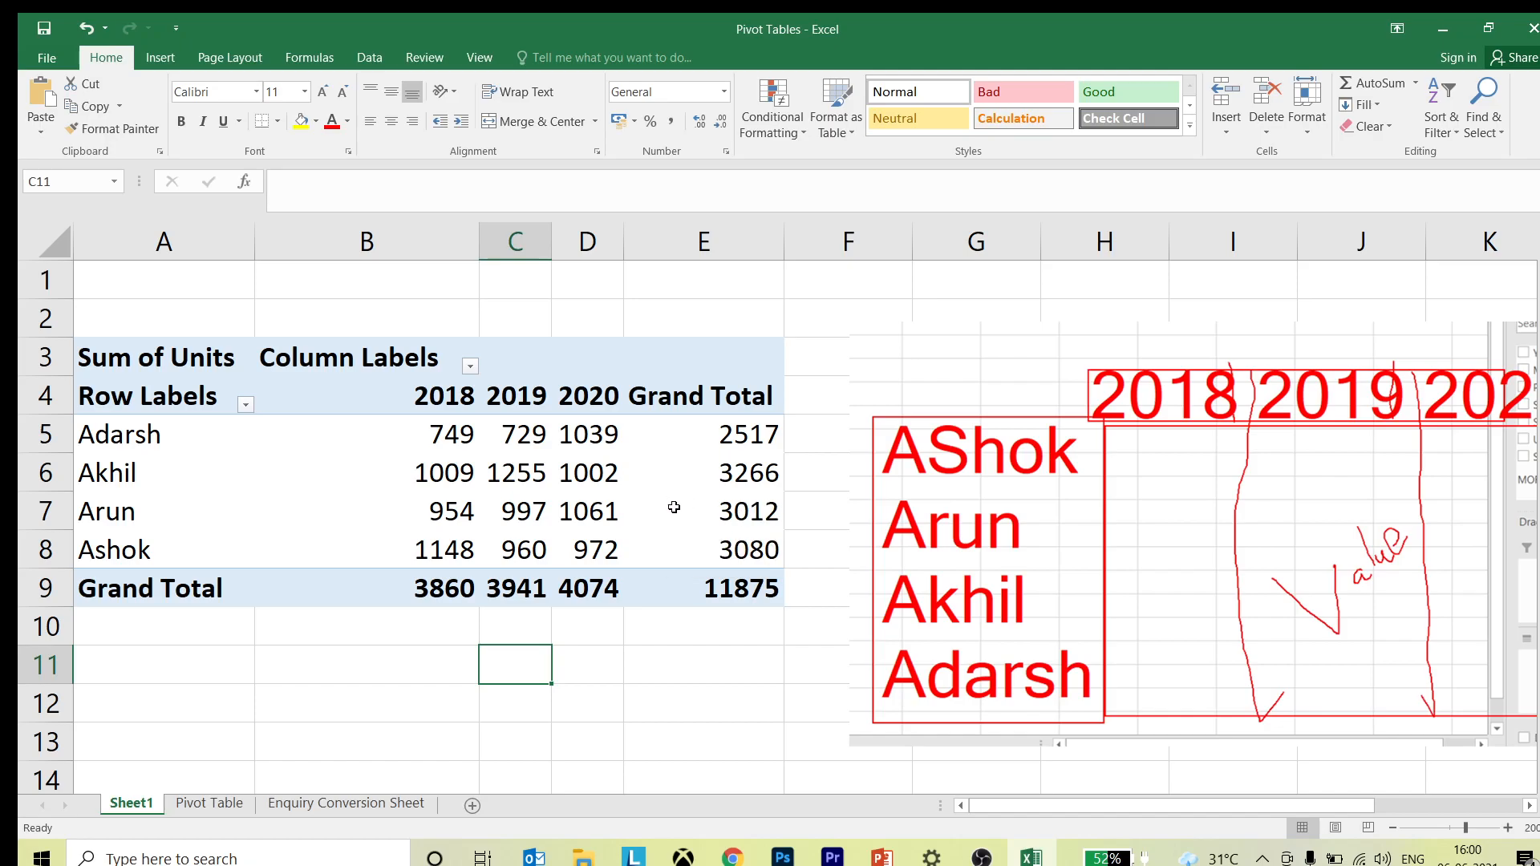
key(ctrl+1)
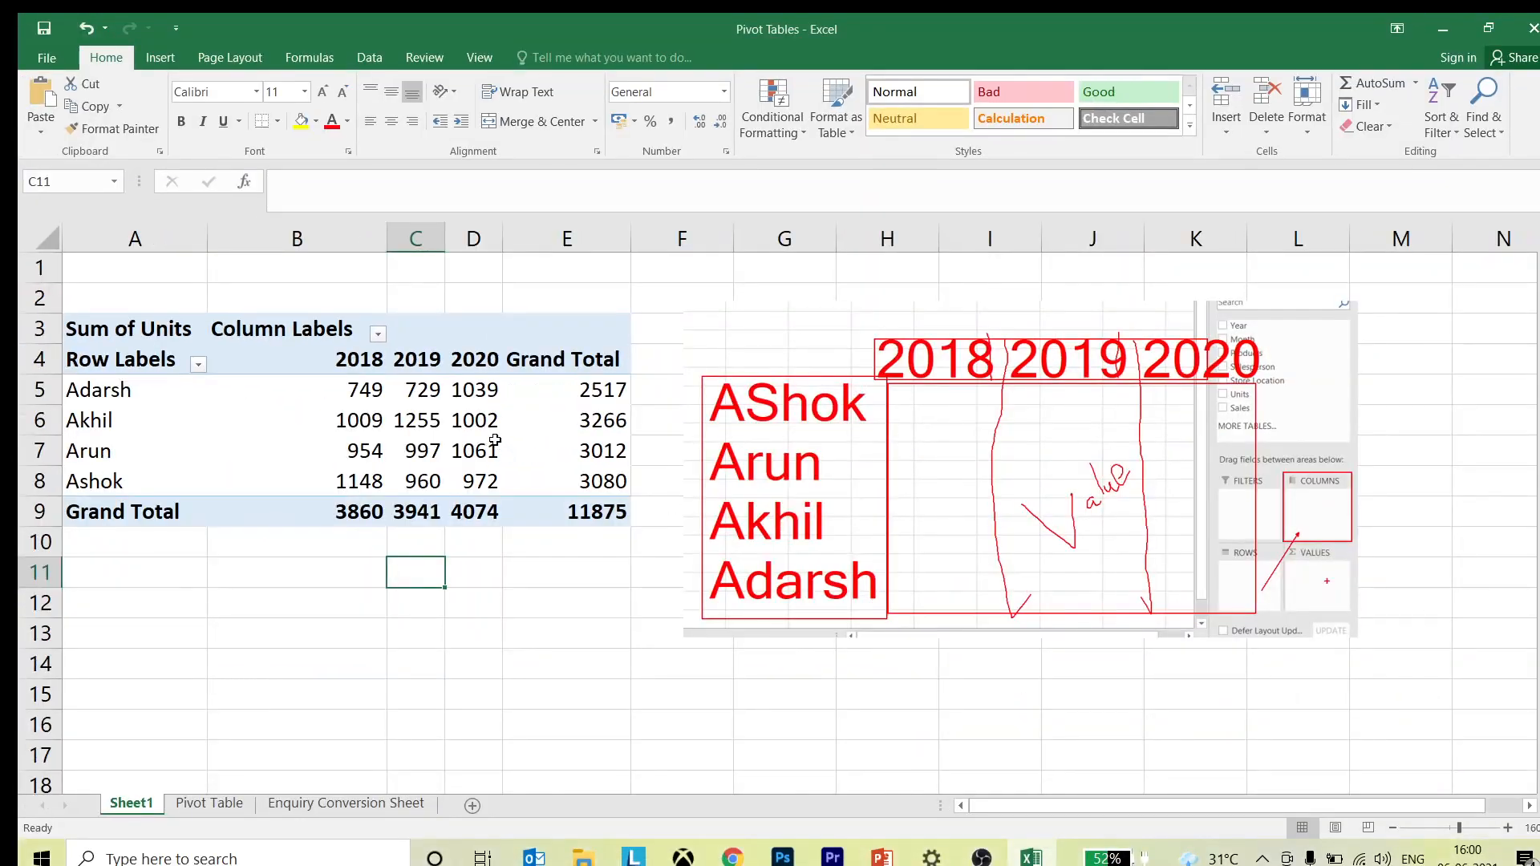
Step: Show the PivotTable field list and mark its Filters area on screen with a box and an arrow
click(484, 429)
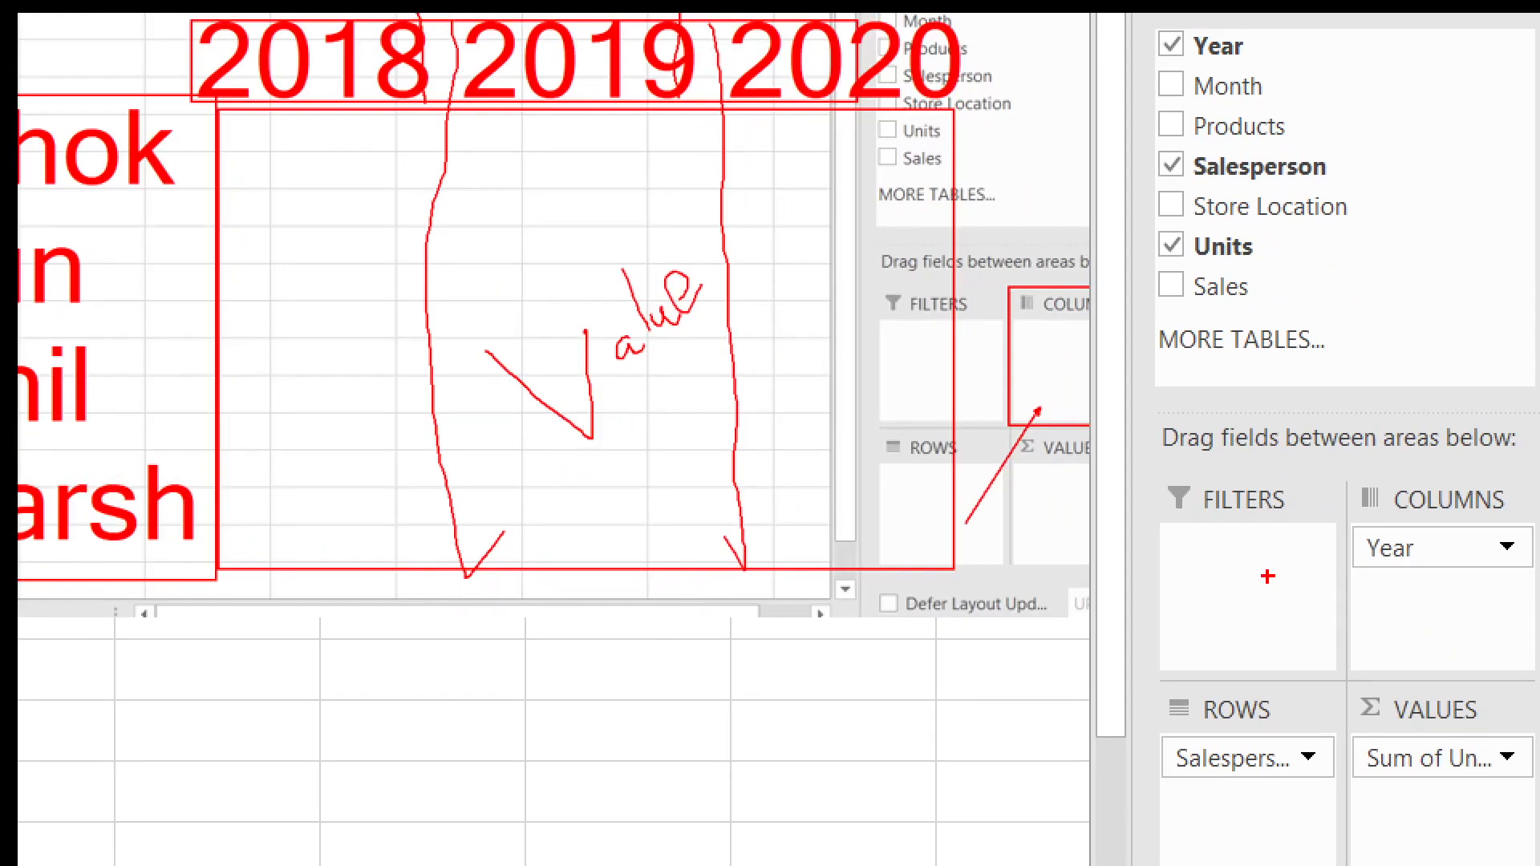
mouse_move(1146, 465)
mouse_down()
mouse_move(1356, 650)
mouse_move(1356, 684)
mouse_up()
drag(1177, 691, 1126, 844)
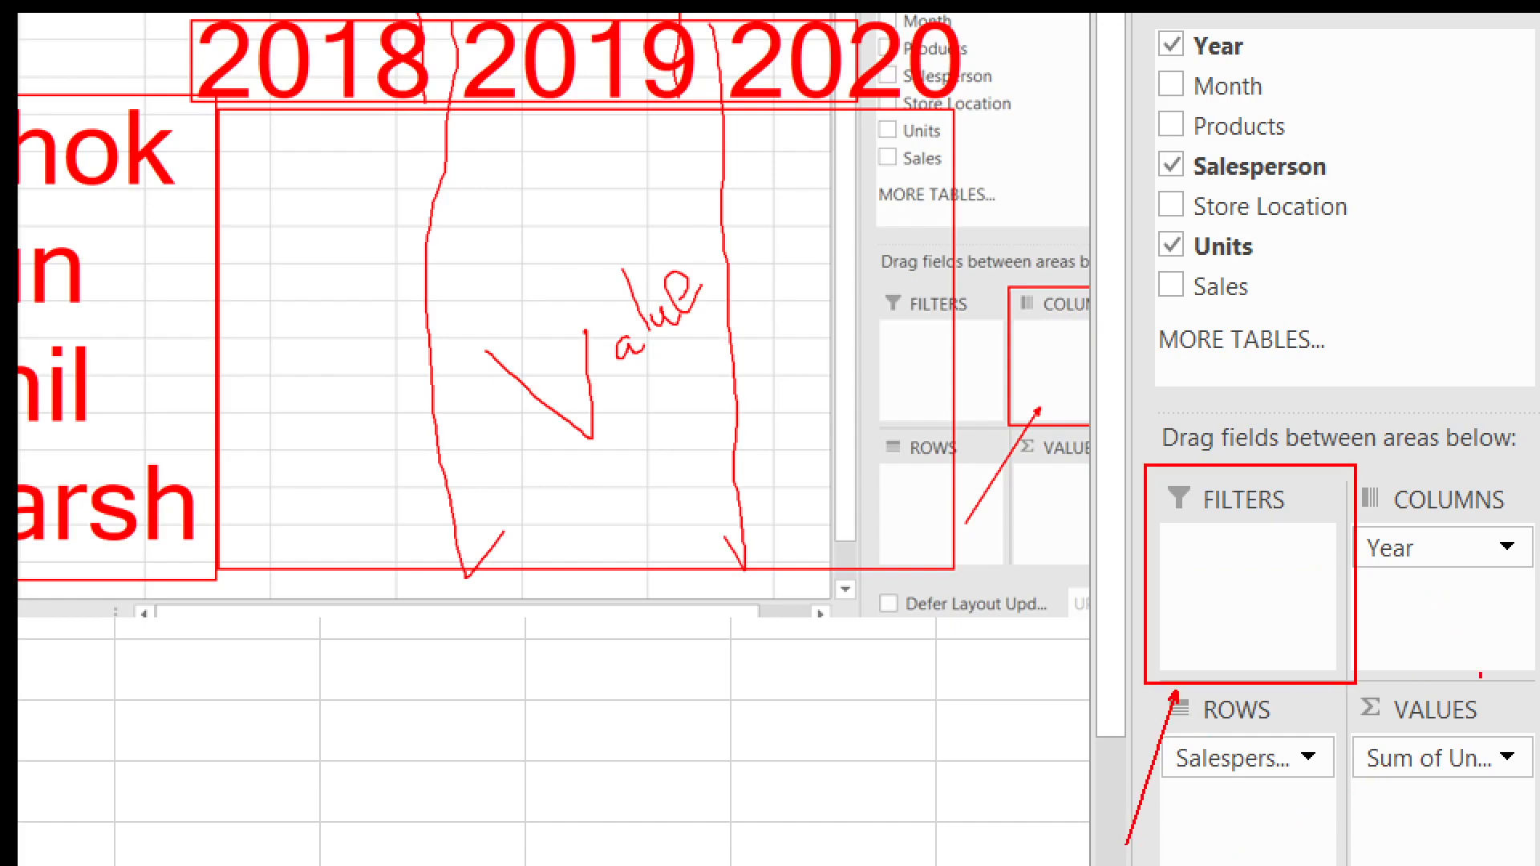